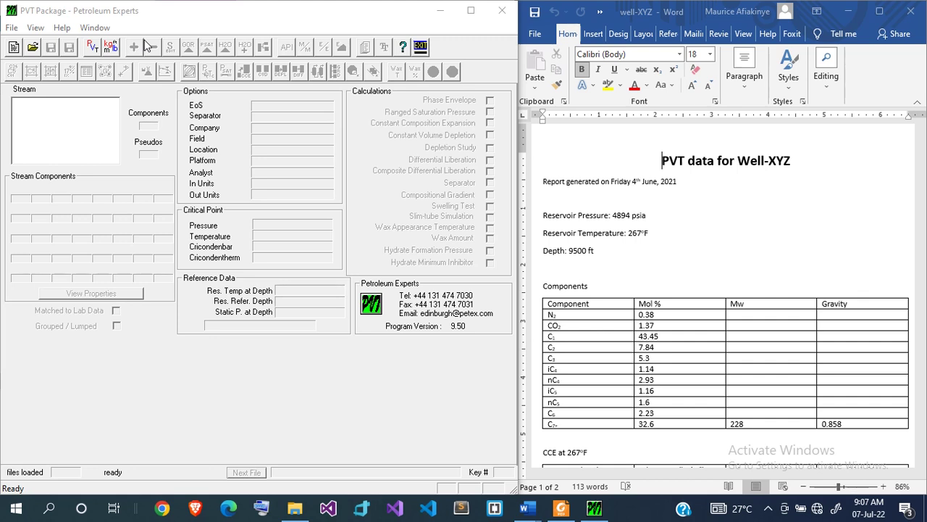
# Maximize the PVT Package window and create a new PVT file.
pyautogui.click(471, 11)
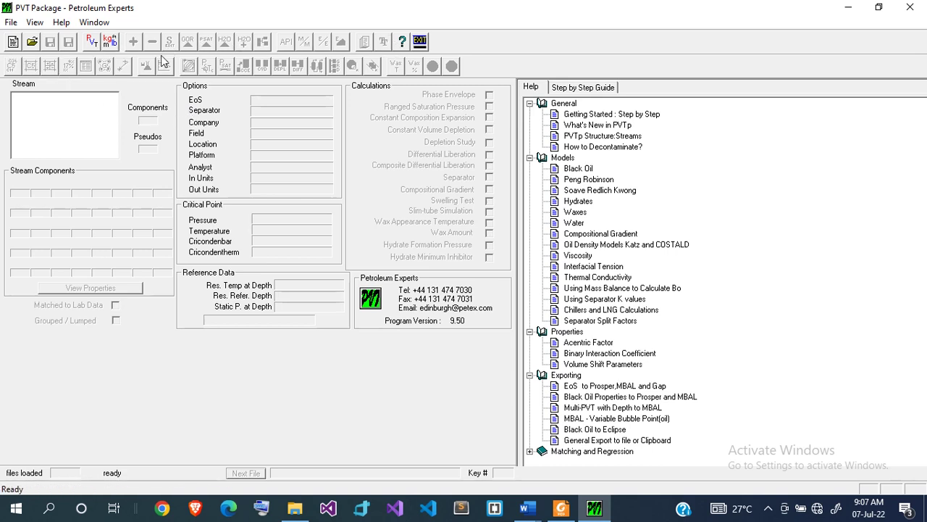
pyautogui.click(11, 22)
pyautogui.moveTo(35, 22)
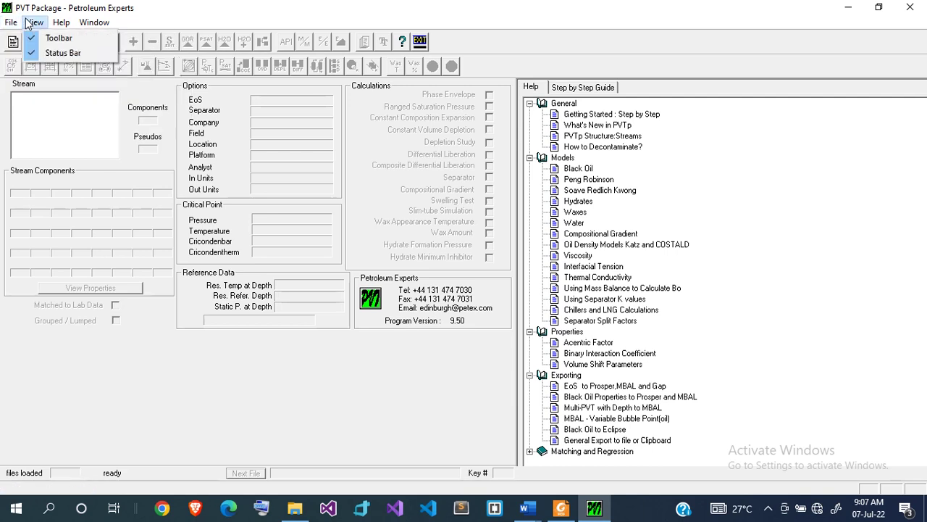
pyautogui.moveTo(62, 28)
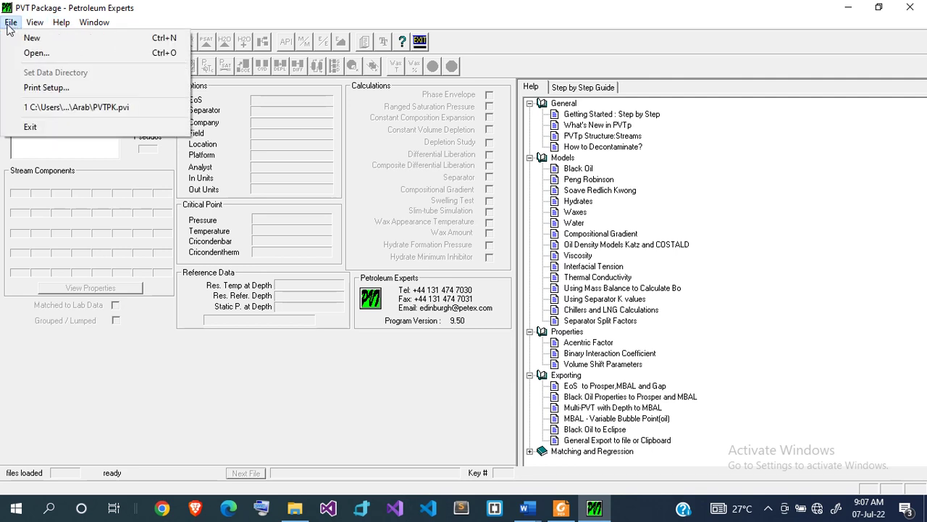
pyautogui.click(20, 39)
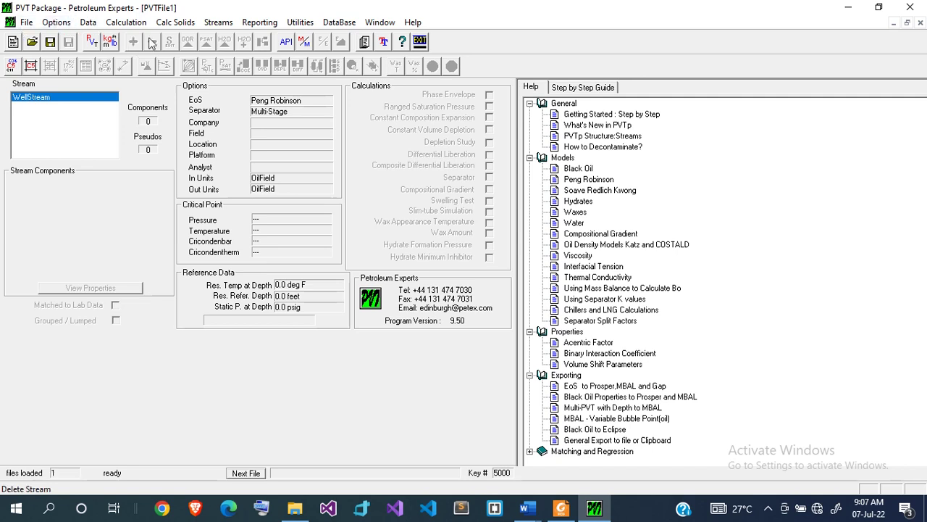
# Examine the commands offered for options, data entry, calculations, solids, streams, reporting, utilities, database and window arrangement.
pyautogui.click(25, 23)
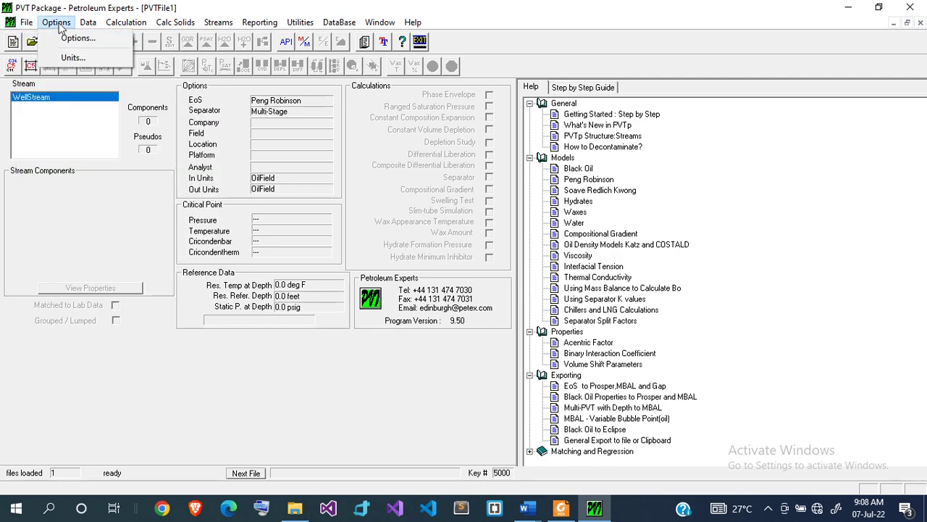
pyautogui.moveTo(45, 23)
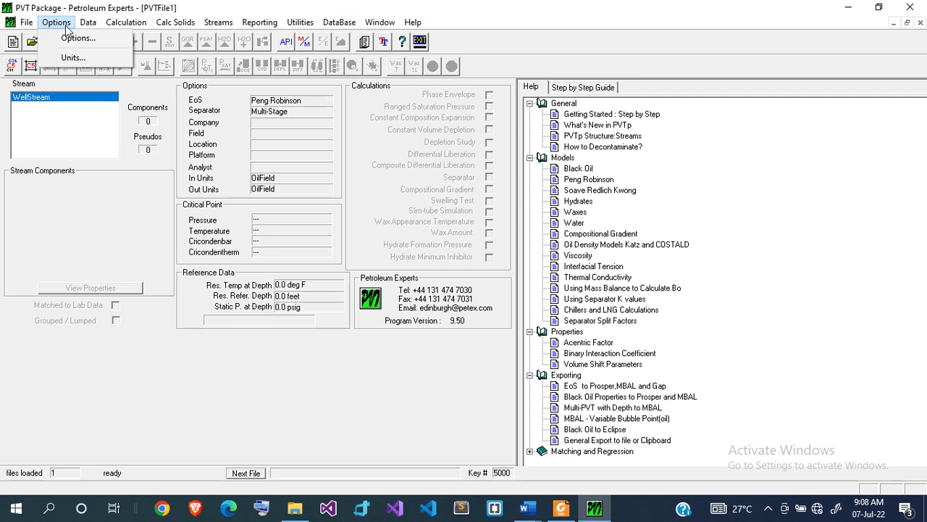
pyautogui.moveTo(87, 27)
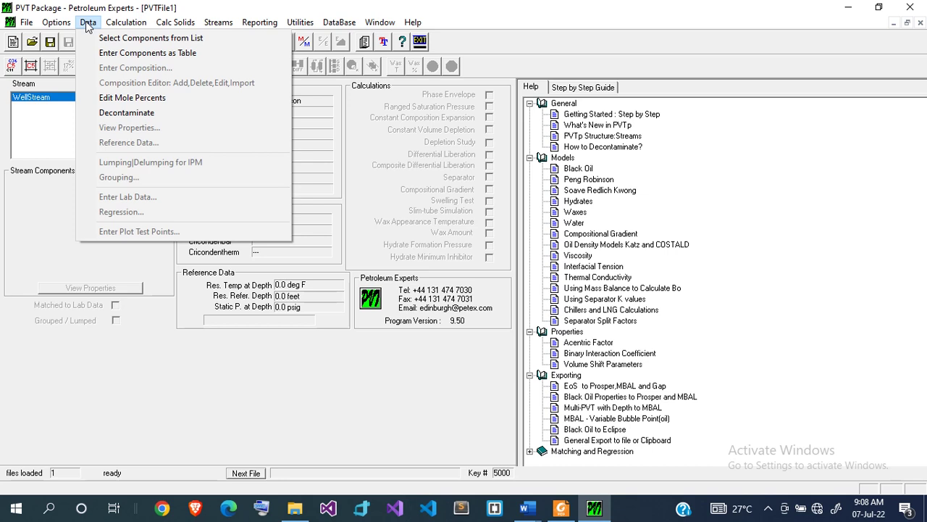
pyautogui.moveTo(120, 23)
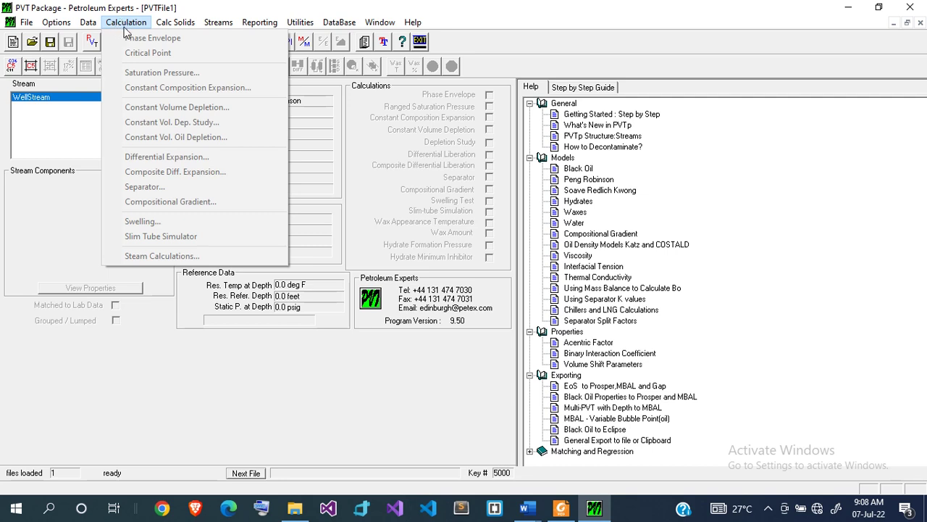
pyautogui.moveTo(173, 25)
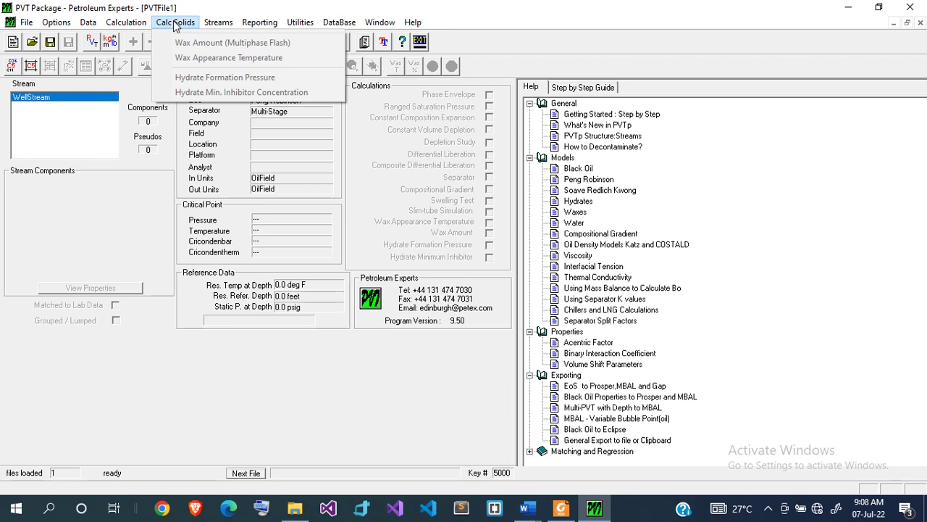
pyautogui.moveTo(218, 23)
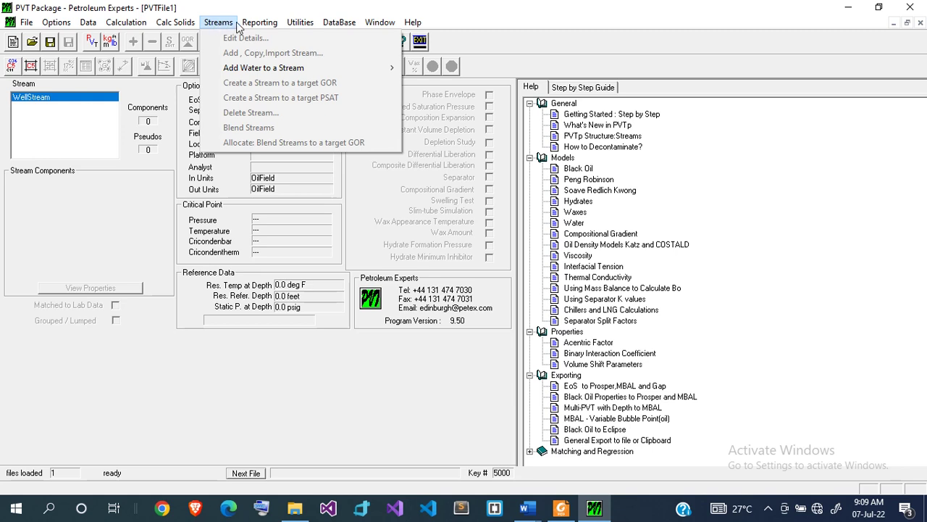
pyautogui.moveTo(257, 24)
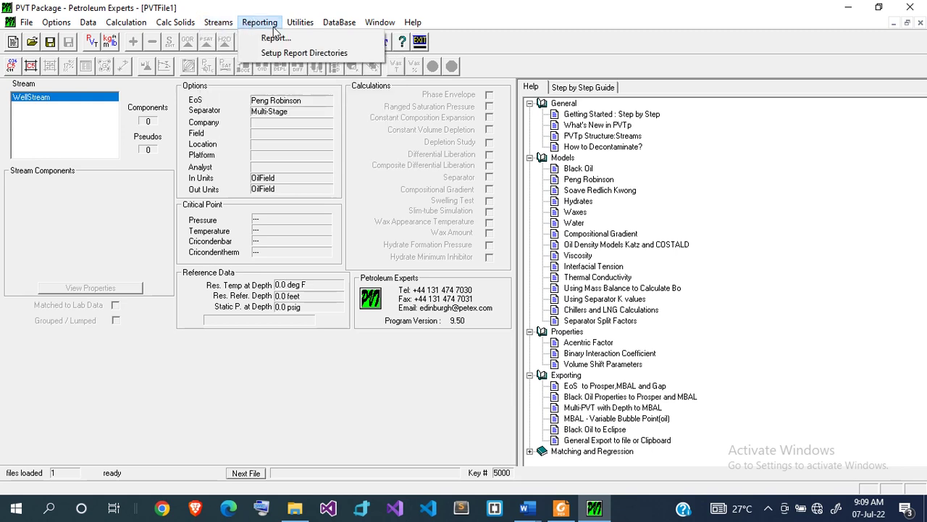
pyautogui.moveTo(297, 26)
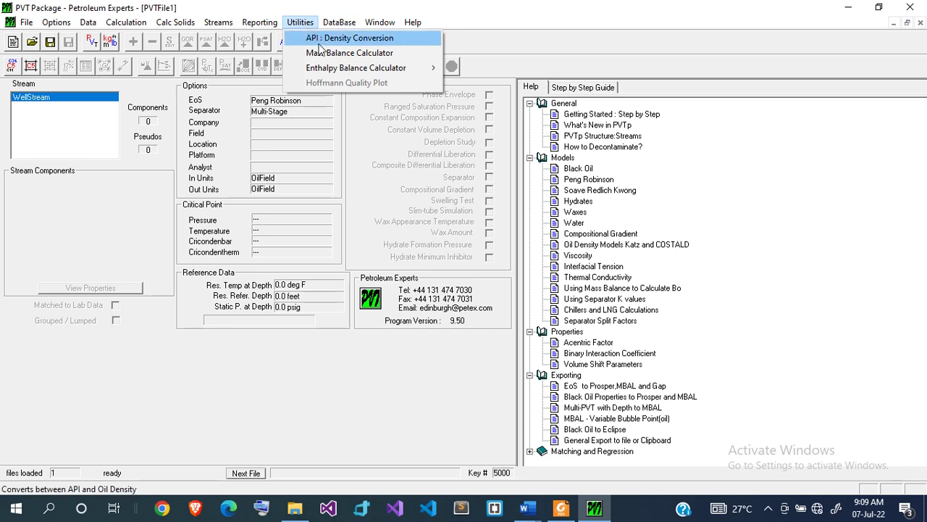
pyautogui.moveTo(304, 68)
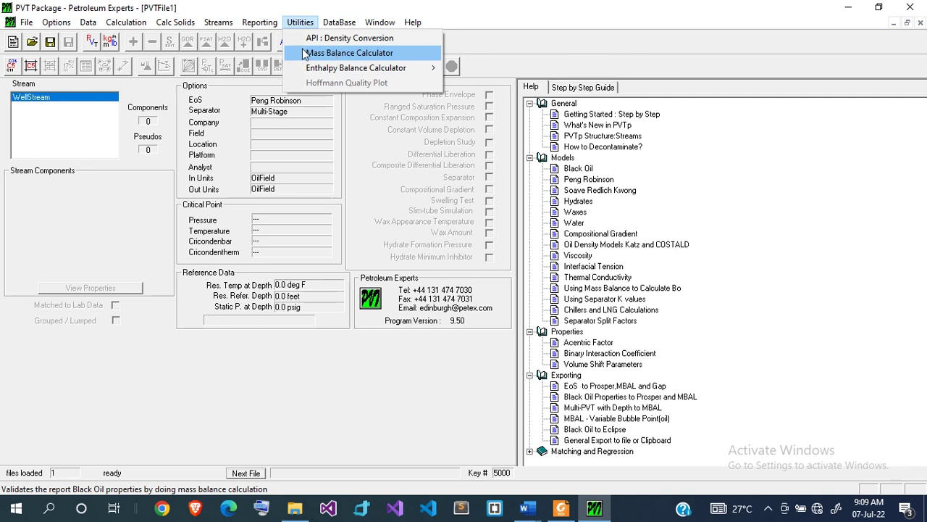
pyautogui.moveTo(341, 22)
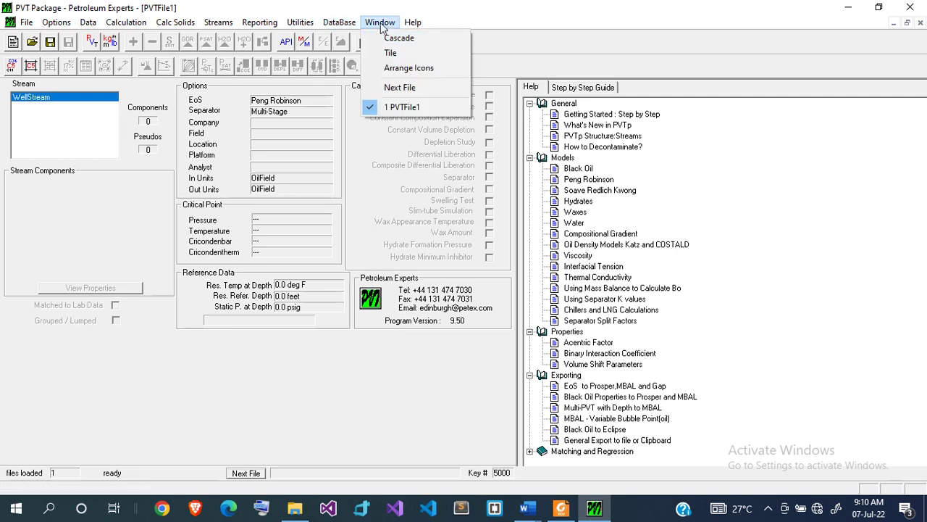
pyautogui.moveTo(422, 25)
pyautogui.click(256, 230)
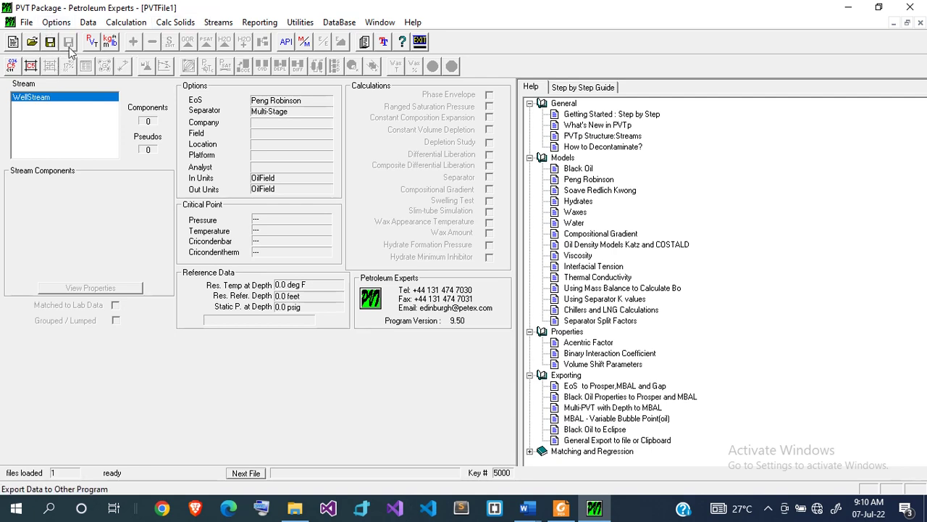
pyautogui.click(136, 24)
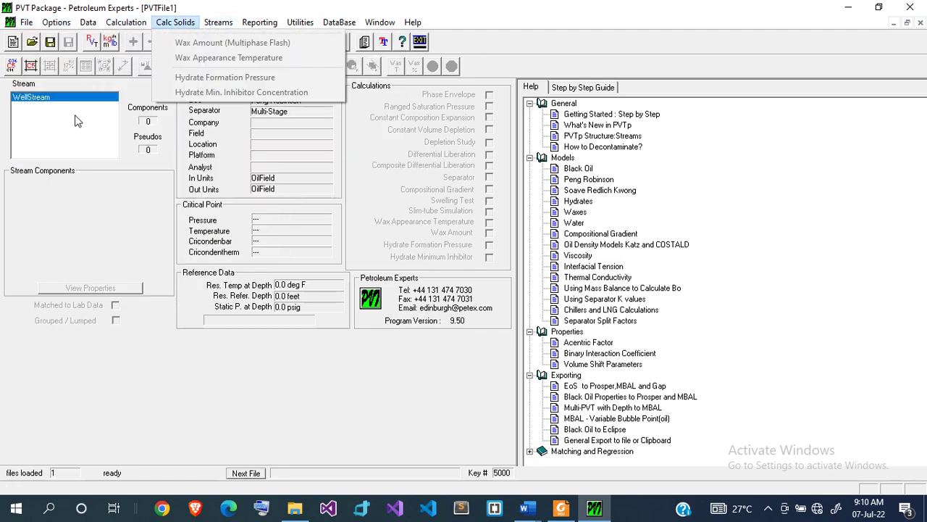
pyautogui.click(145, 208)
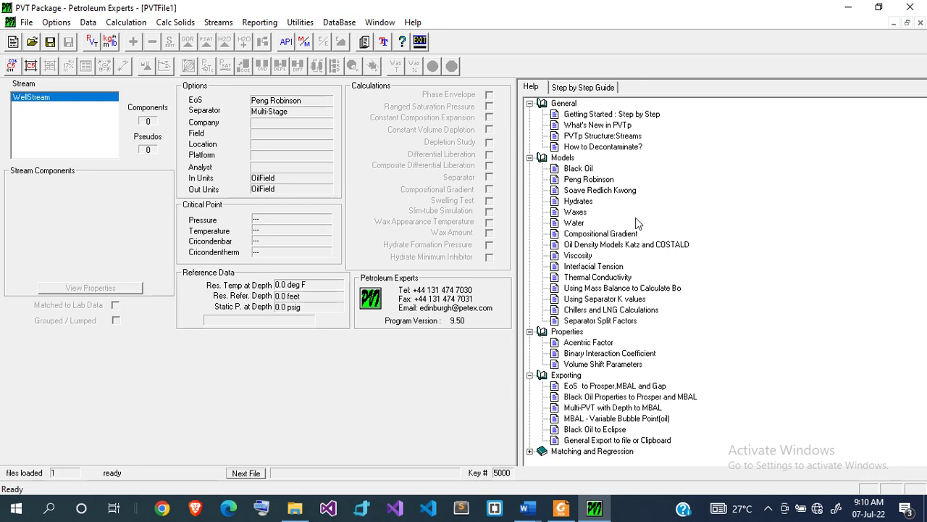
# Restore the PVT Package window, snap it beside the Word report and widen it until the Calculations list fits.
pyautogui.click(878, 6)
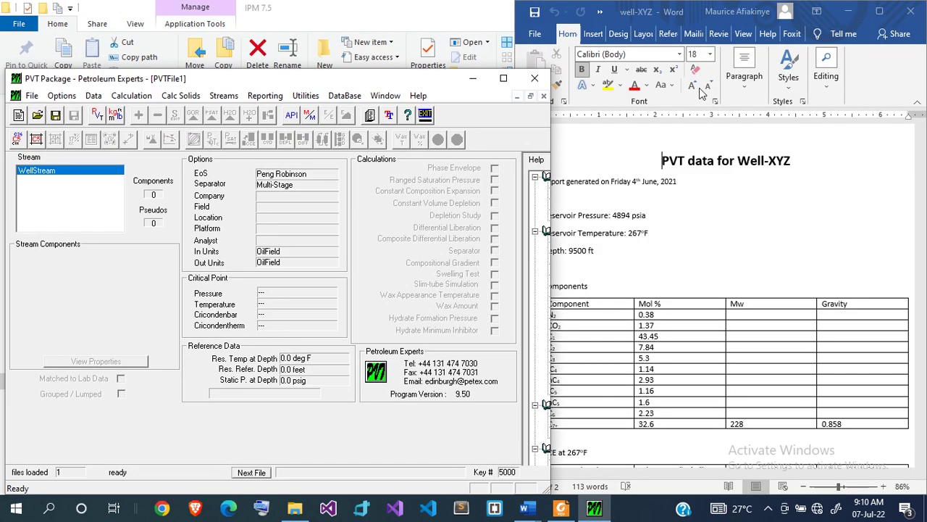
pyautogui.press('super+Left')
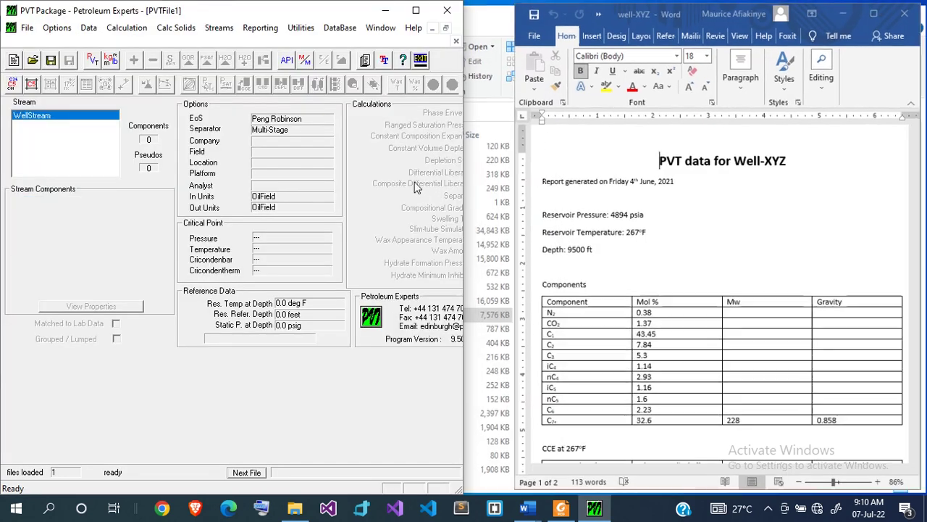
pyautogui.moveTo(463, 200); pyautogui.dragTo(513, 211)
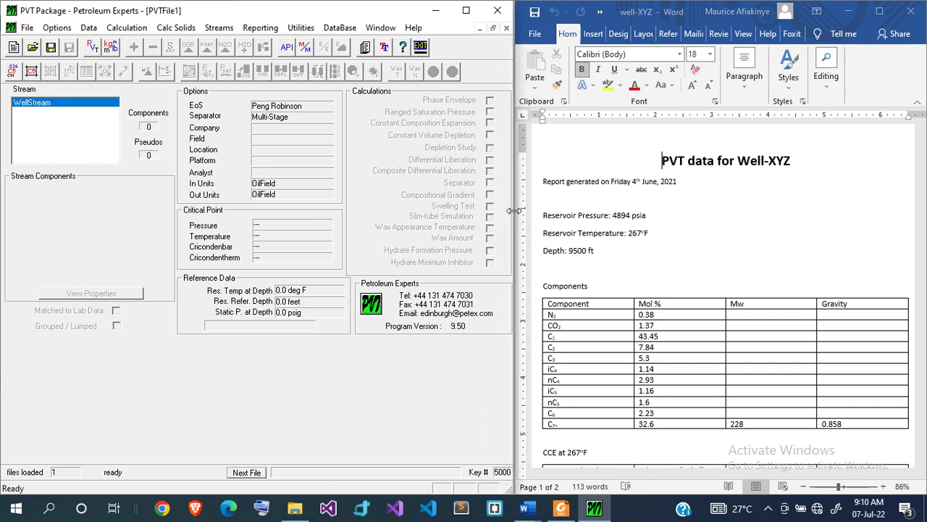
# Switch to the well-XYZ report in Word, maximize its window and set the document zoom to 132%.
pyautogui.click(628, 205)
pyautogui.click(629, 205)
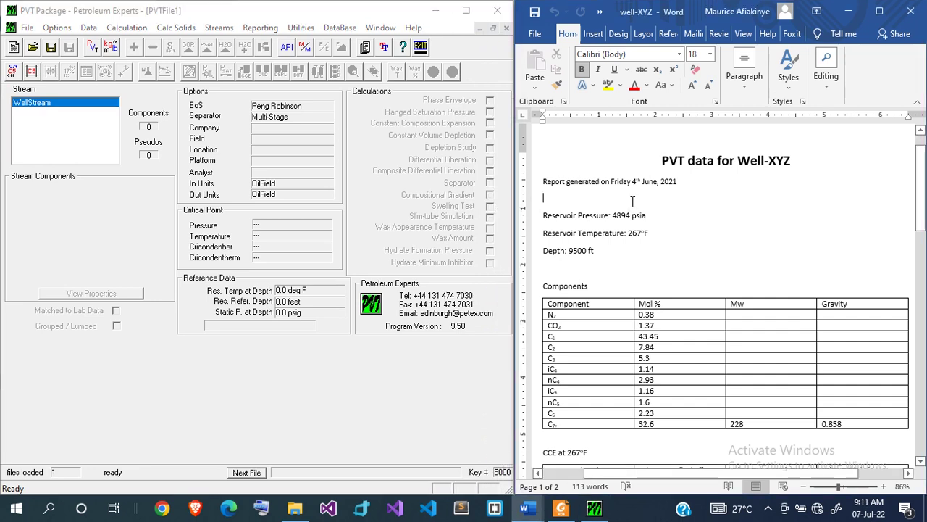
pyautogui.click(880, 12)
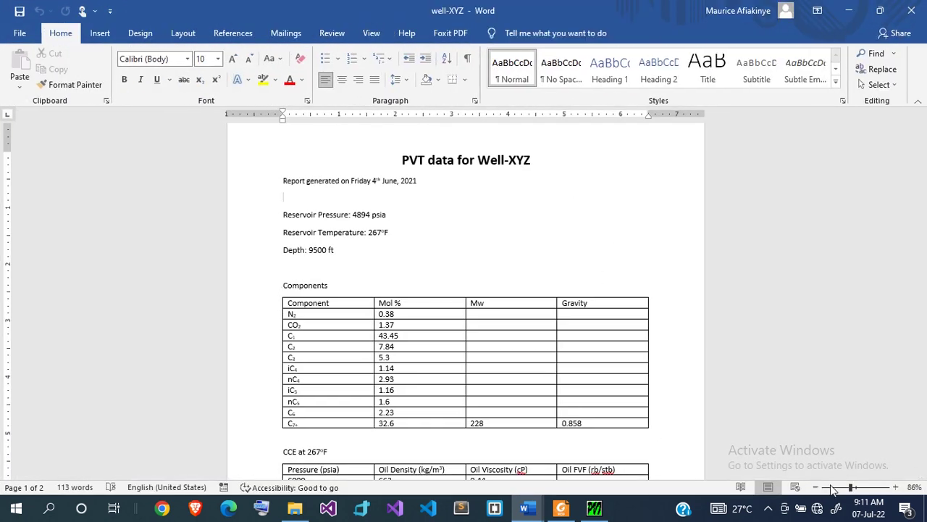
pyautogui.click(855, 487)
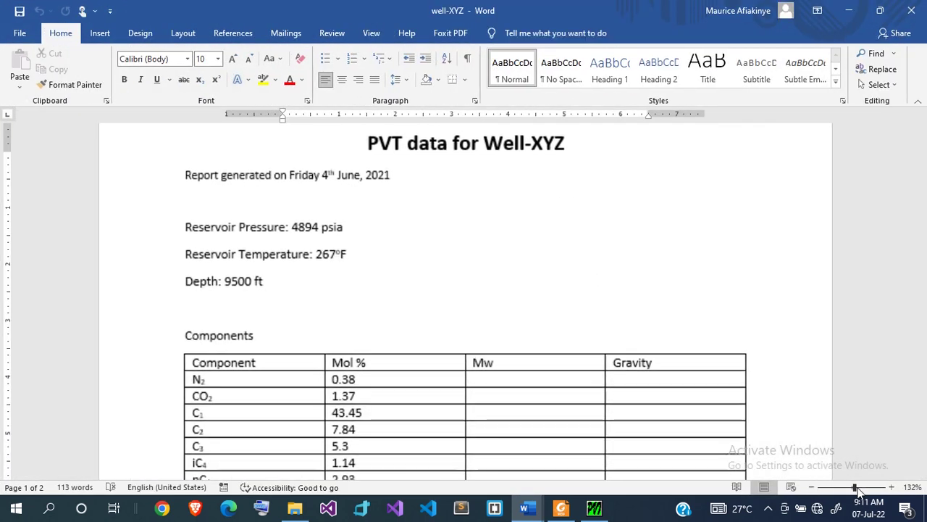
# Examine the reservoir pressure, temperature, depth and component table, including the C7+ molecular weight and gravity.
pyautogui.scroll(-1, 771, 421)
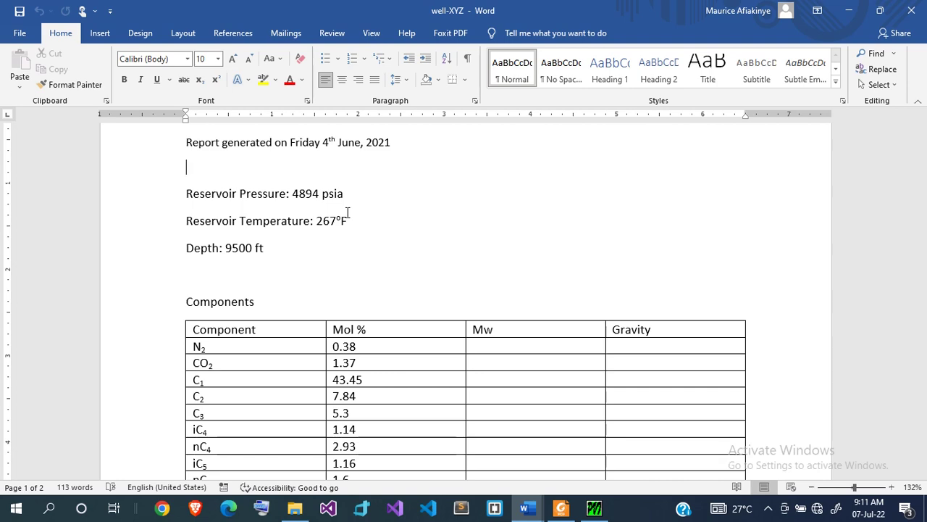
pyautogui.scroll(-3, 236, 358)
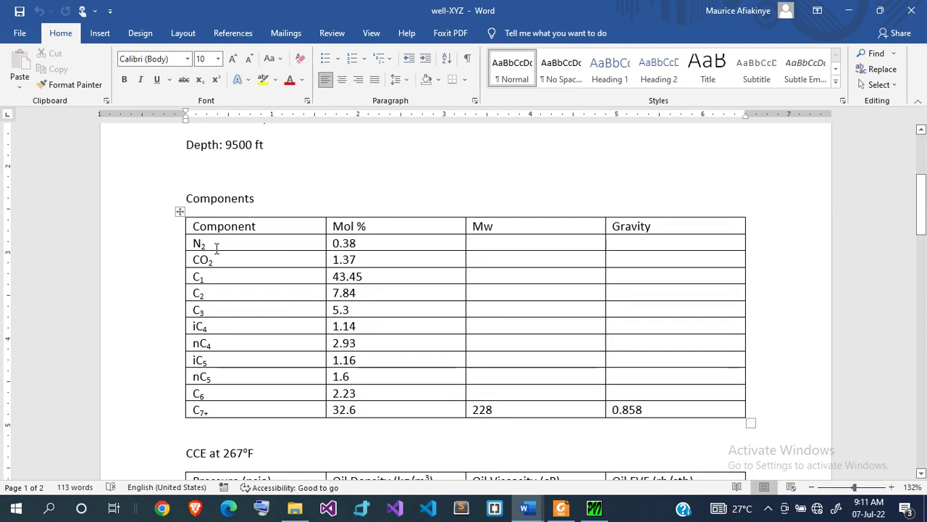
pyautogui.moveTo(194, 245); pyautogui.dragTo(215, 261)
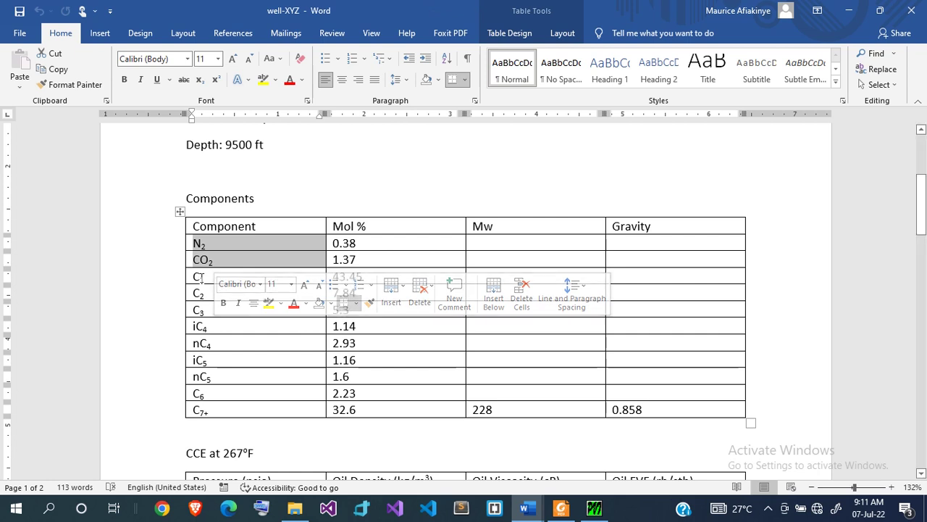
pyautogui.click(200, 276)
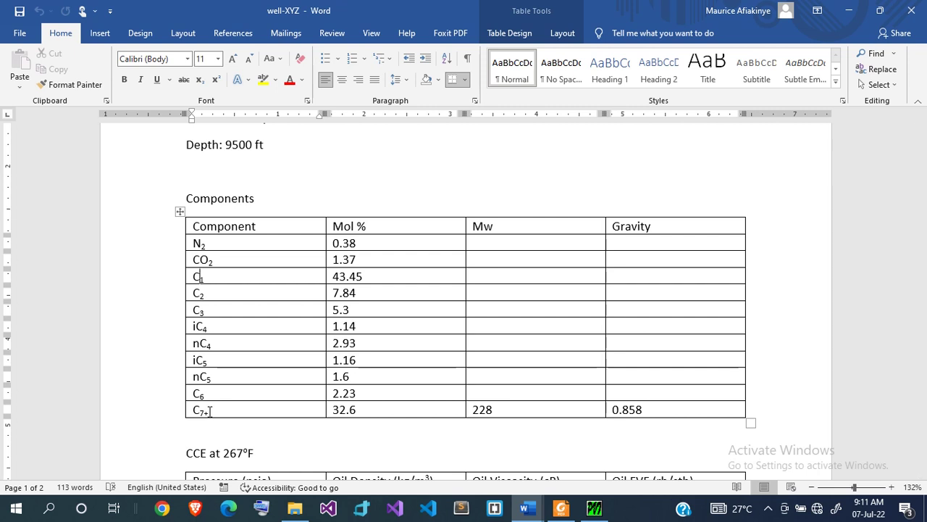
pyautogui.moveTo(209, 411); pyautogui.dragTo(192, 411)
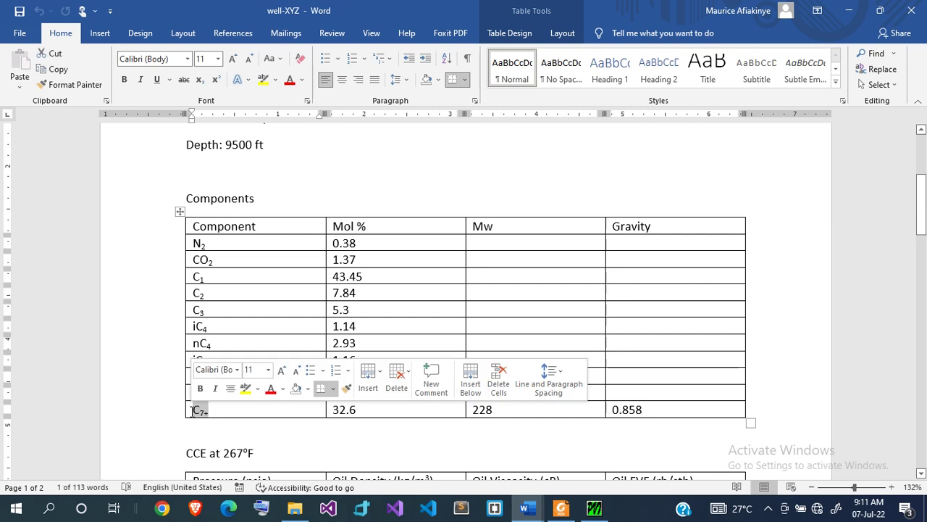
pyautogui.click(212, 410)
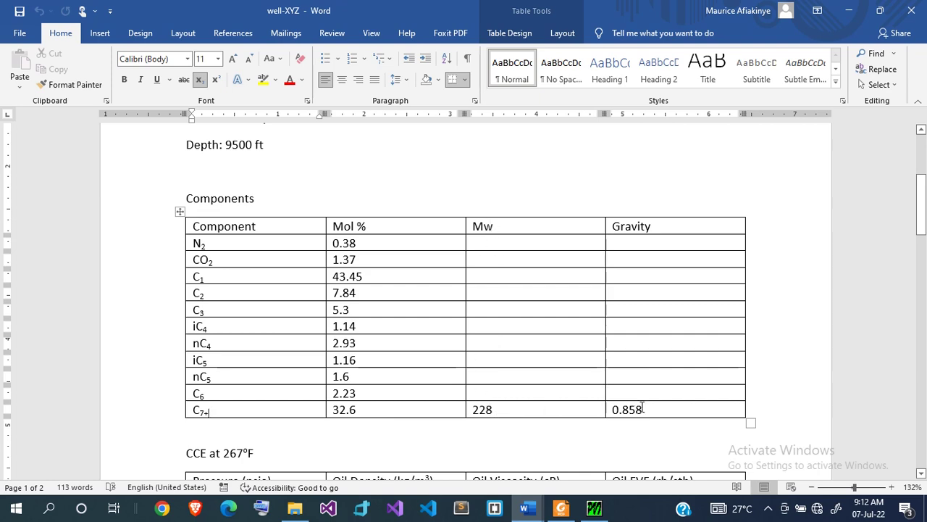
# Examine the CCE table at 267°F, including the saturation pressure row, and the separator train table across both pages.
pyautogui.scroll(-5, 636, 417)
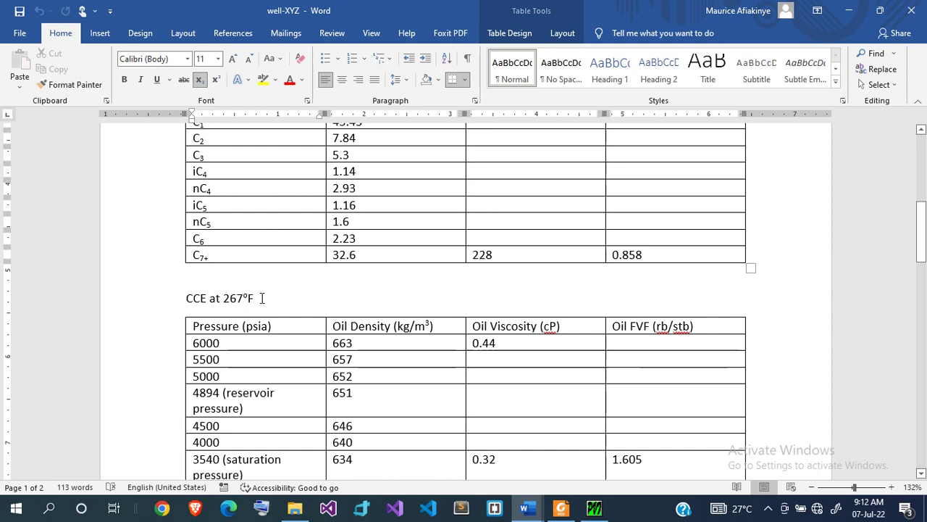
pyautogui.scroll(-1, 235, 378)
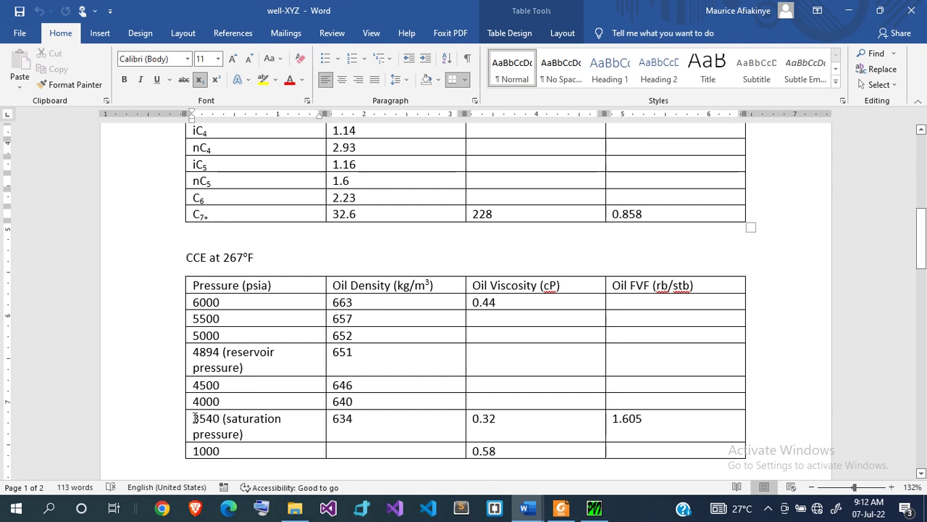
pyautogui.moveTo(194, 418); pyautogui.dragTo(219, 419)
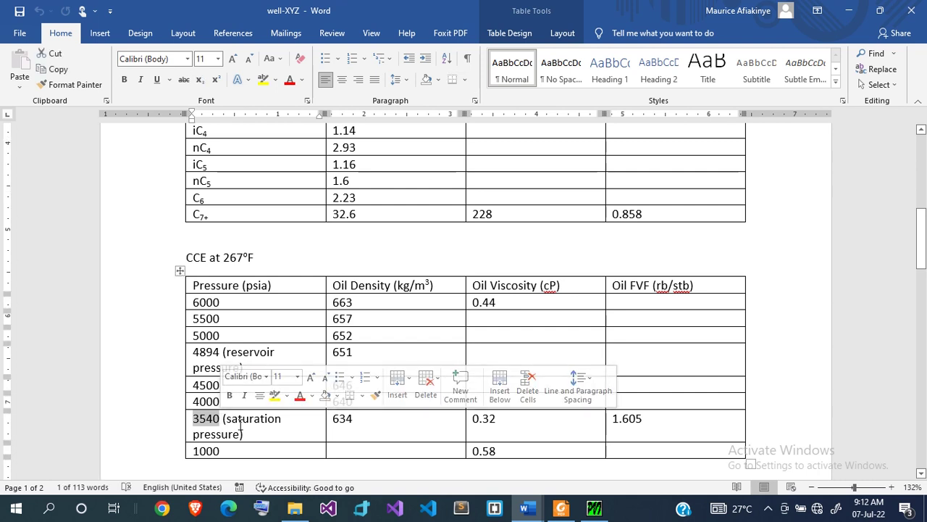
pyautogui.click(245, 431)
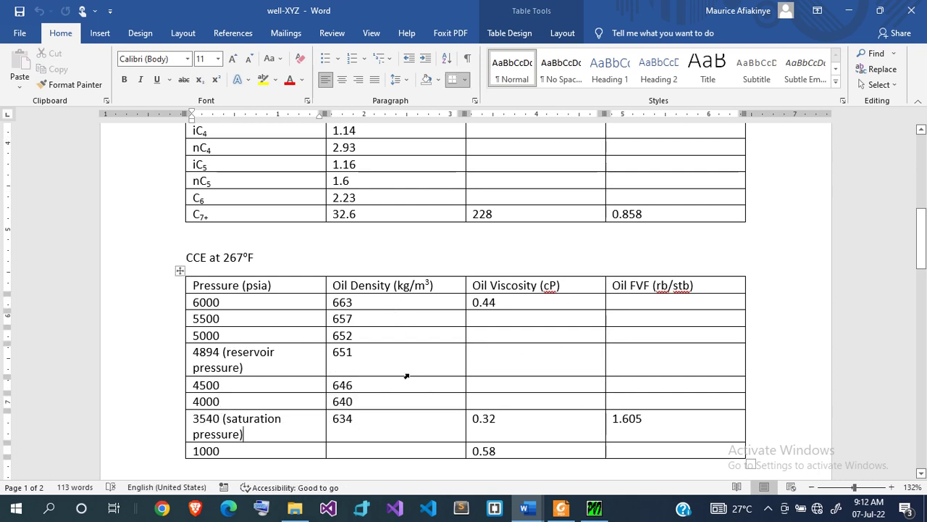
pyautogui.scroll(-5, 358, 451)
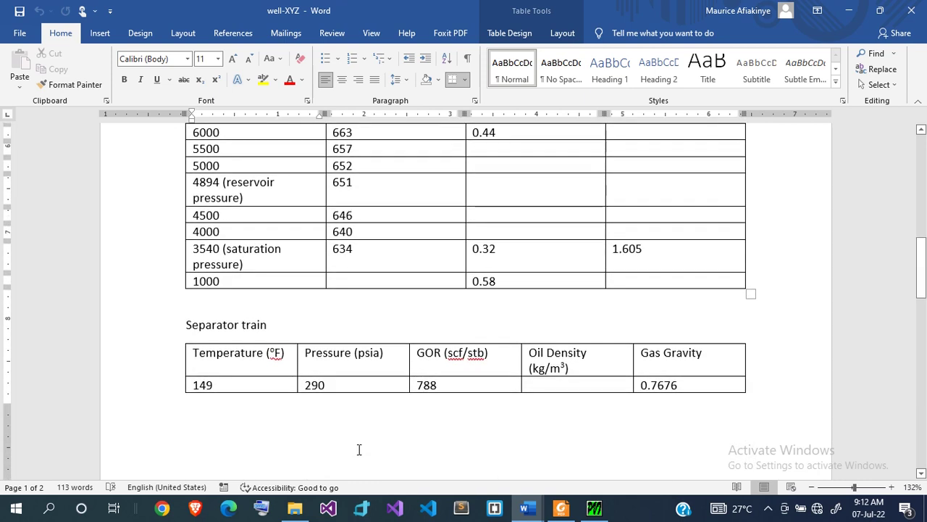
pyautogui.scroll(-2, 359, 449)
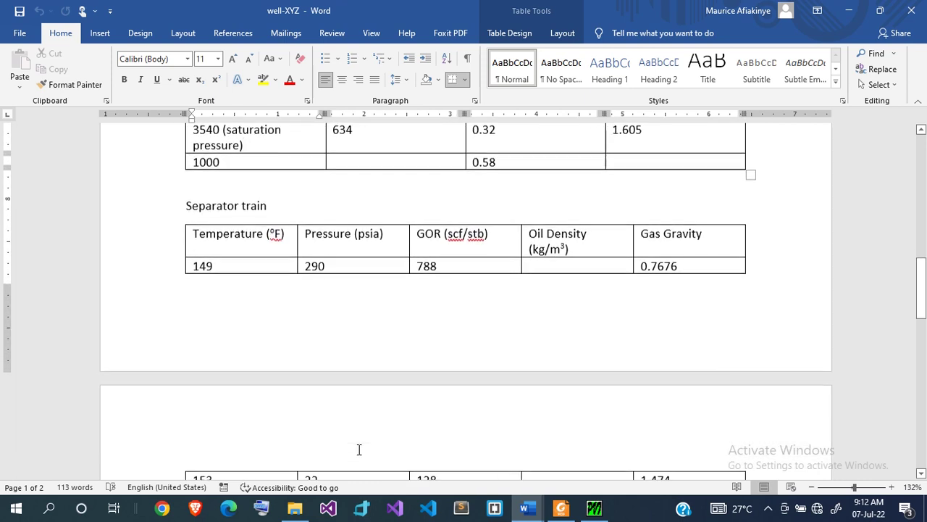
pyautogui.scroll(-1, 359, 450)
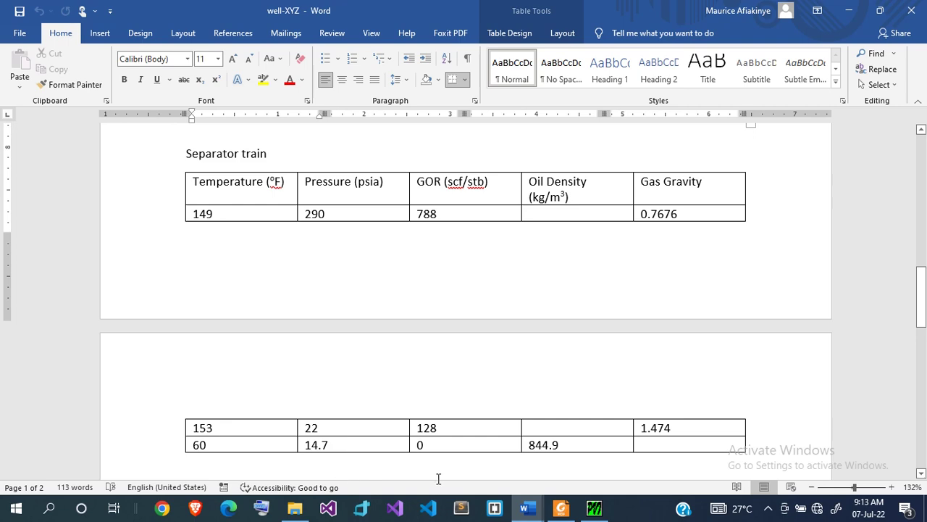
pyautogui.scroll(-2, 436, 476)
pyautogui.scroll(-5, 438, 479)
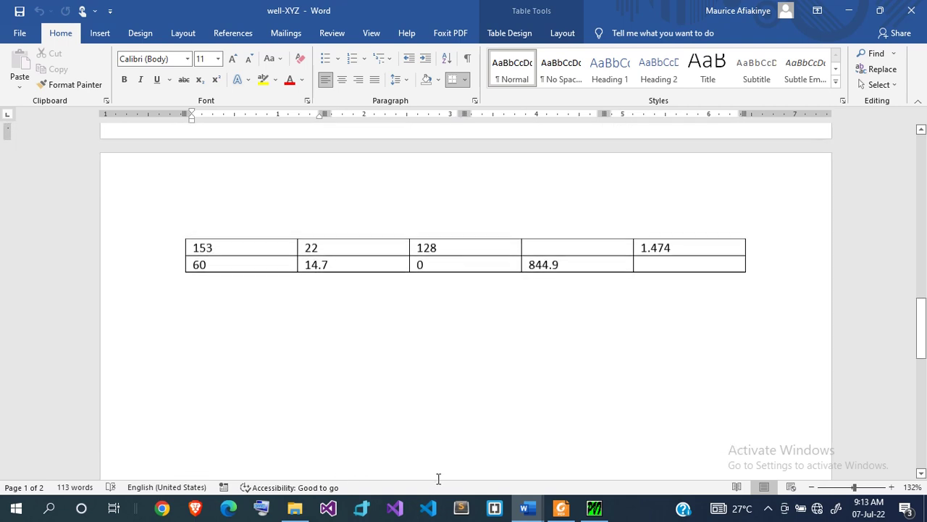
pyautogui.scroll(10, 437, 478)
pyautogui.scroll(5, 437, 478)
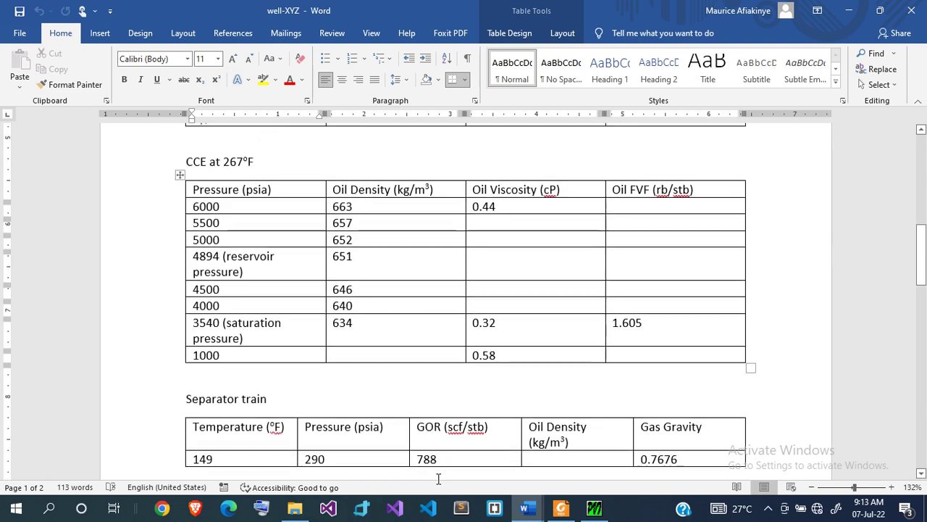
pyautogui.scroll(3, 438, 478)
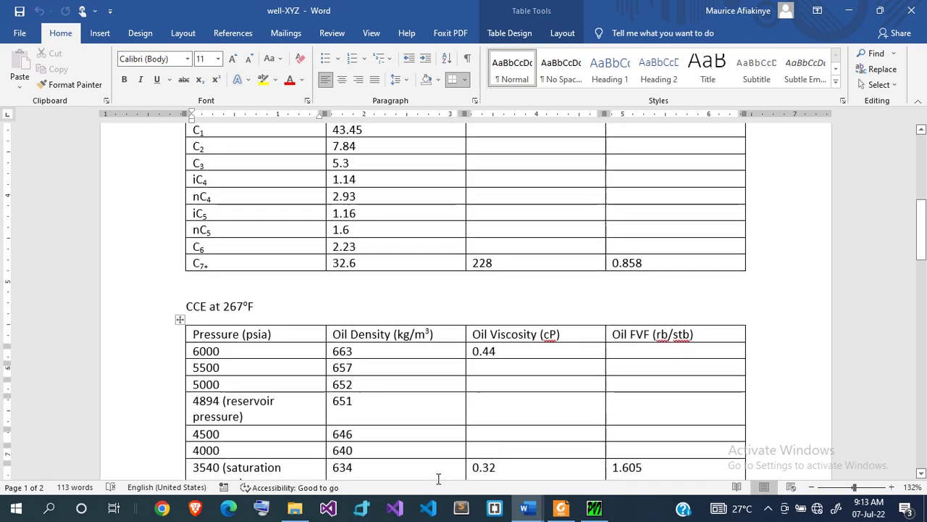
pyautogui.scroll(1, 439, 478)
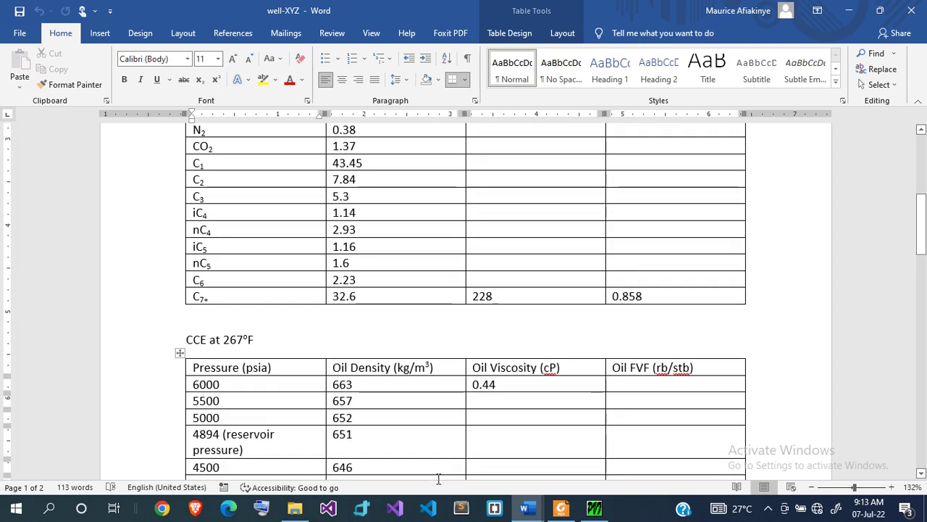
# Snap the Word report beside the PVT Package window and set its zoom to 87% so the component table fits.
pyautogui.press('super+Right')
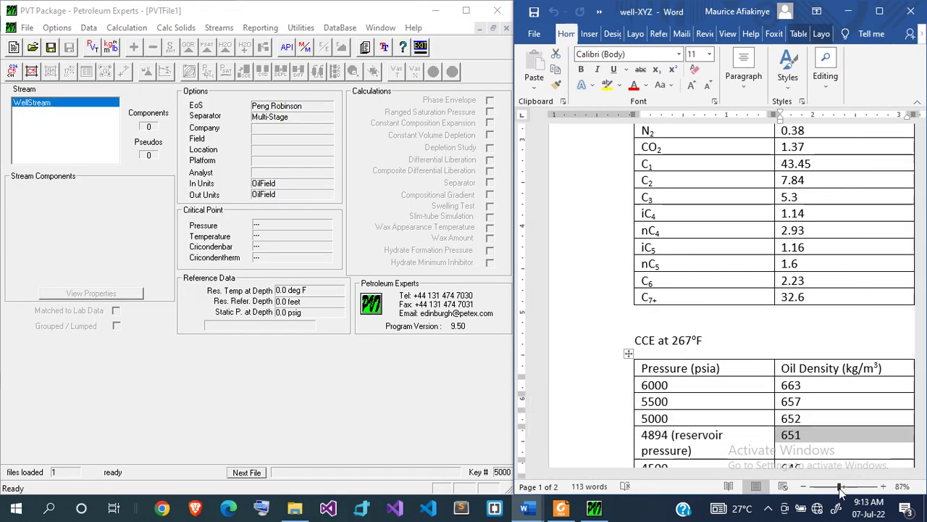
pyautogui.moveTo(840, 491); pyautogui.dragTo(852, 475)
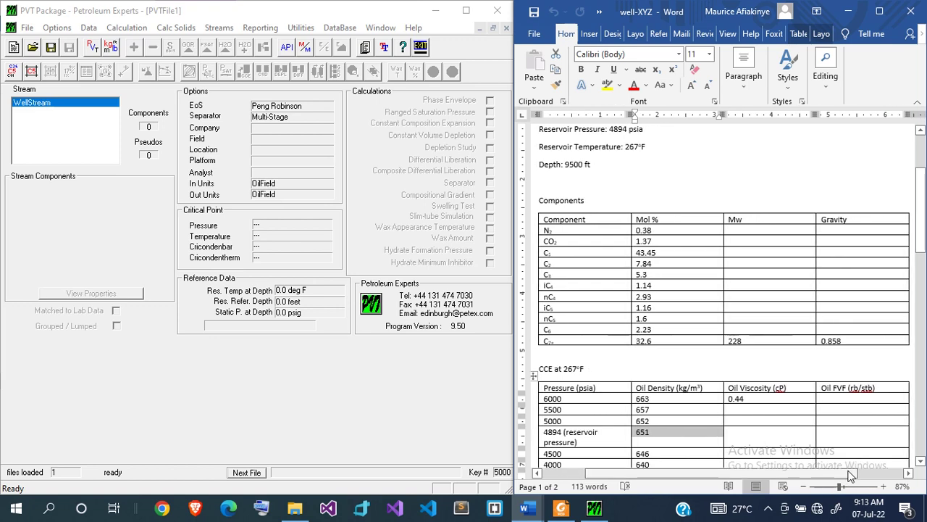
pyautogui.scroll(2, 804, 442)
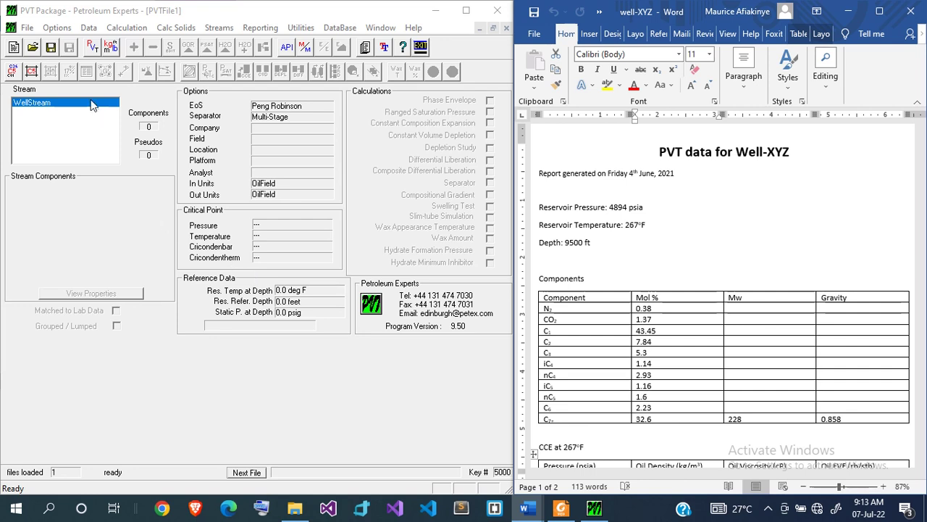
pyautogui.click(51, 31)
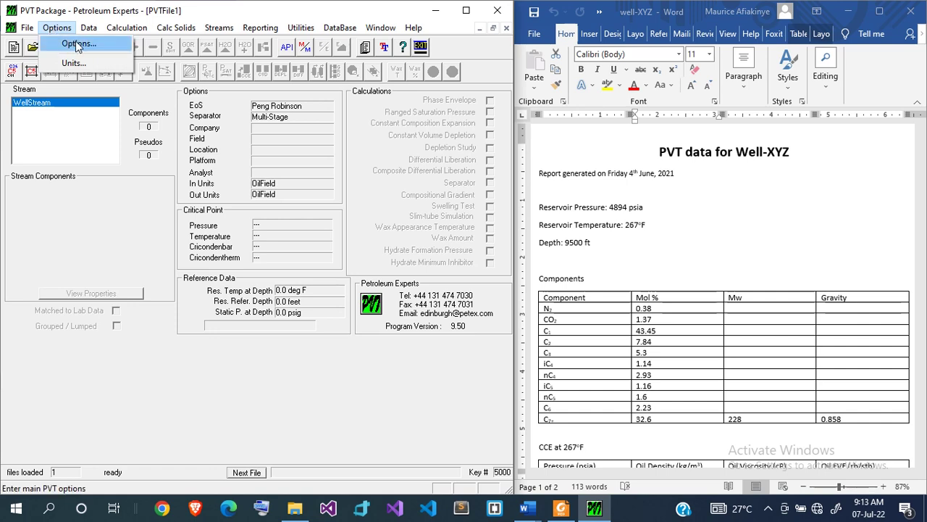
pyautogui.click(76, 43)
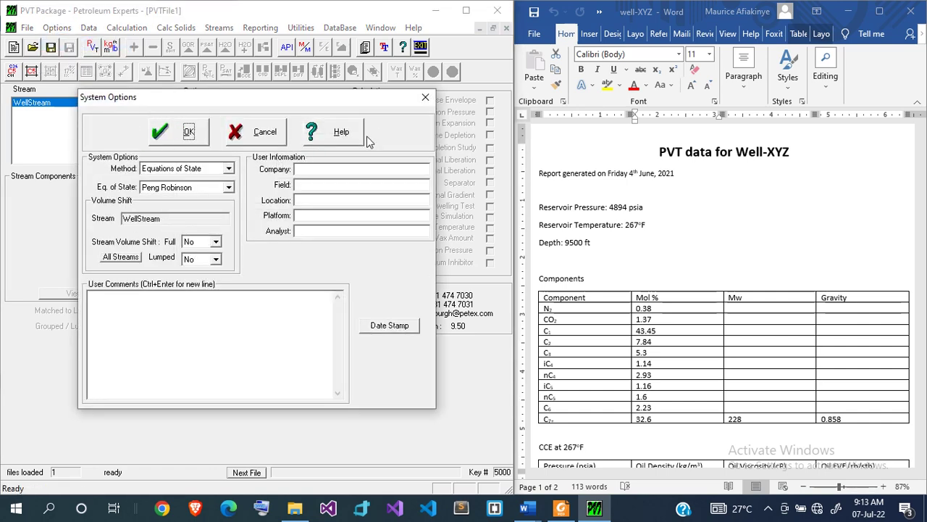
pyautogui.click(426, 96)
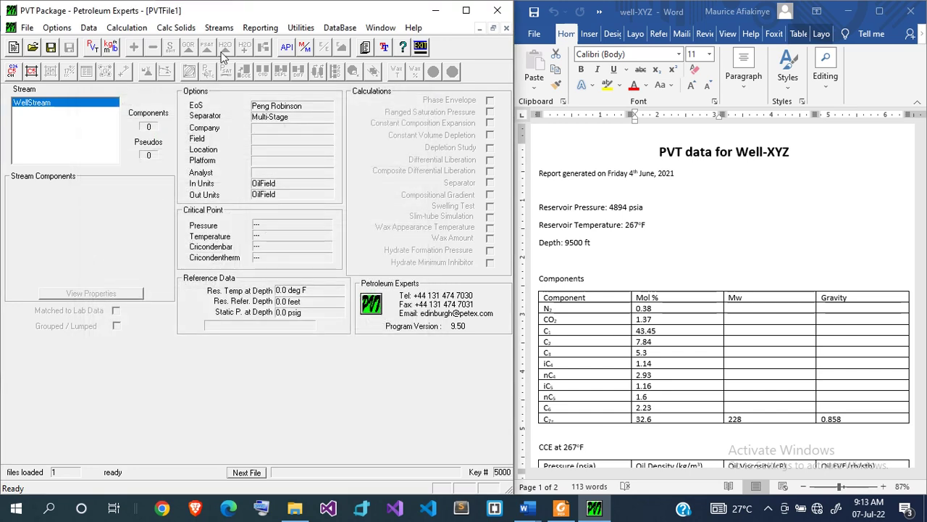
# Configure the system options with the Equations of State method, Peng Robinson and the full stream volume shift set to Yes.
pyautogui.click(92, 48)
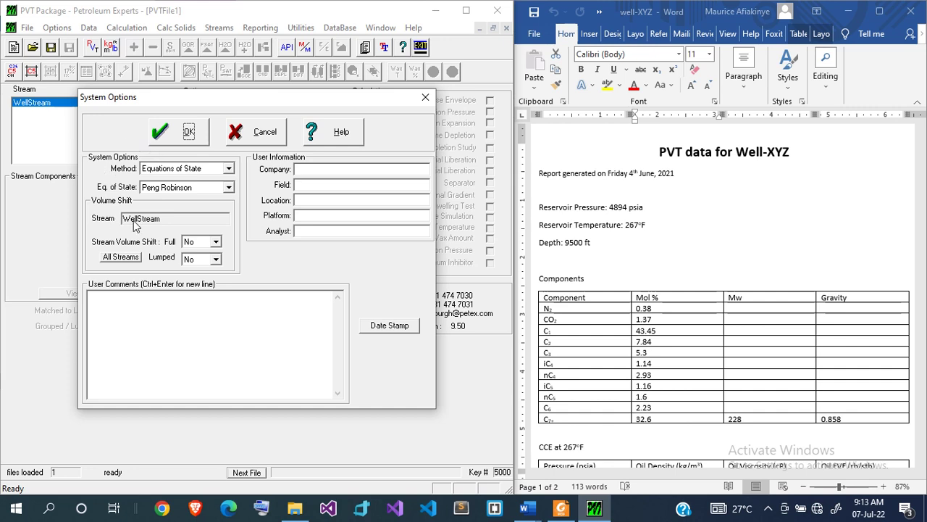
pyautogui.click(228, 168)
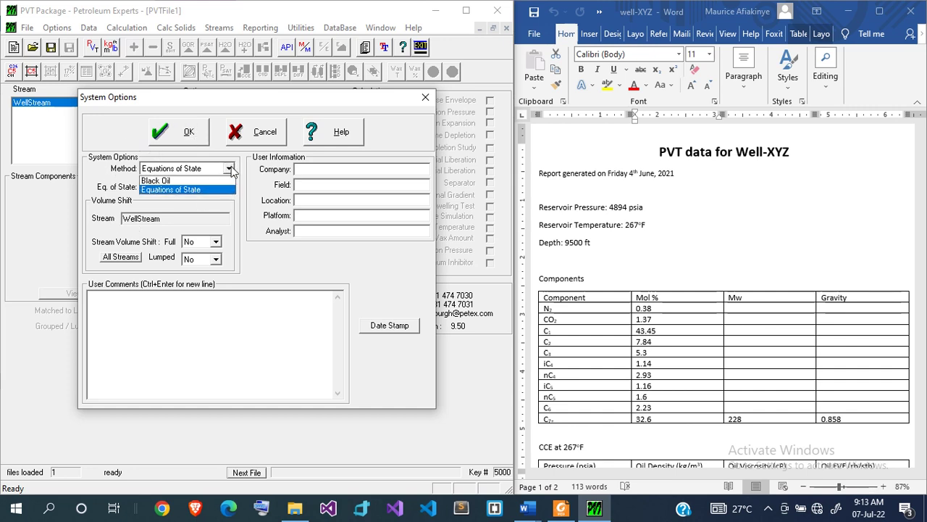
pyautogui.click(196, 190)
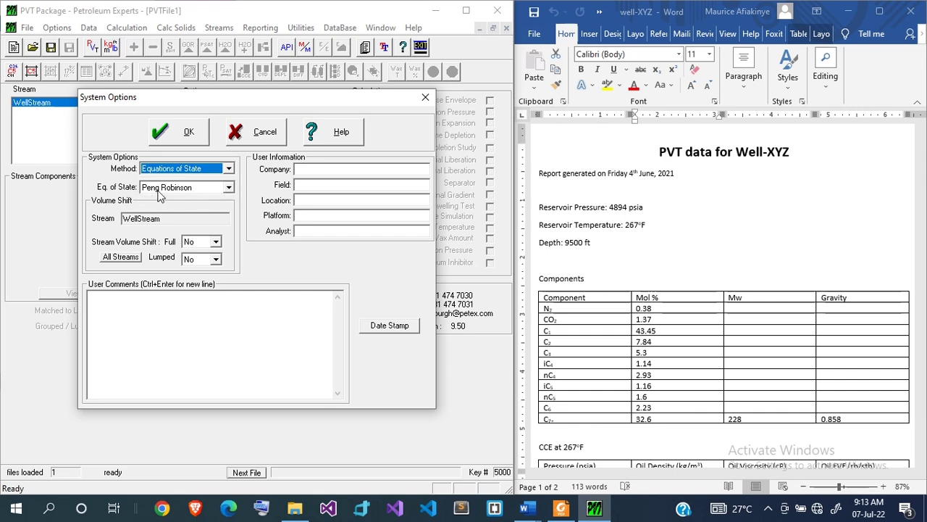
pyautogui.click(229, 190)
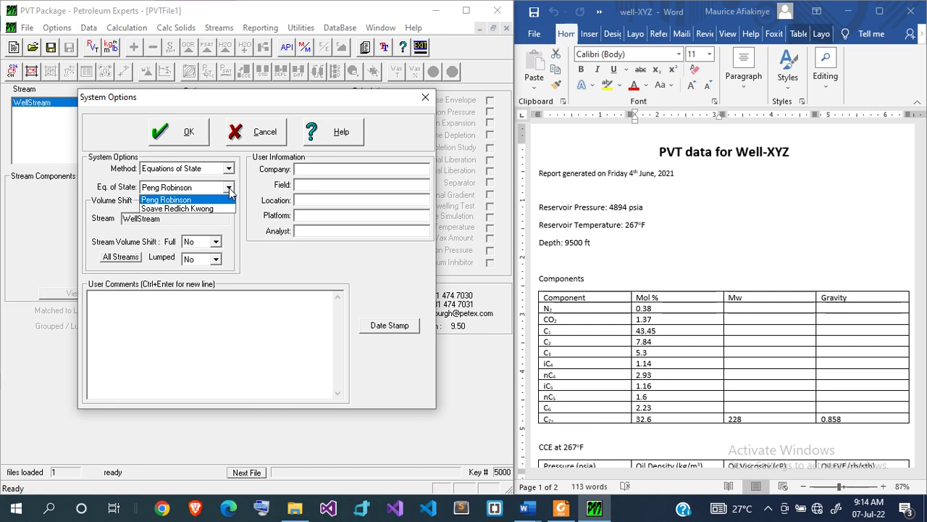
pyautogui.click(229, 190)
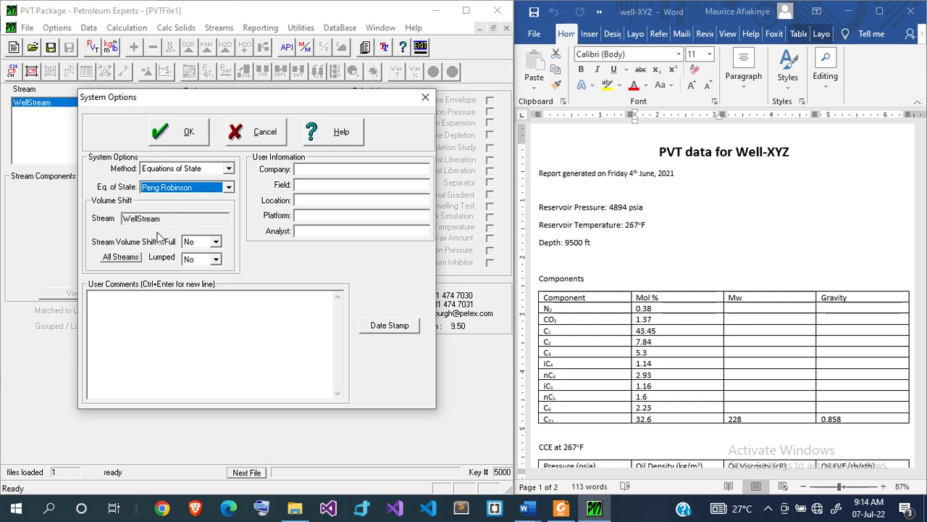
pyautogui.click(215, 244)
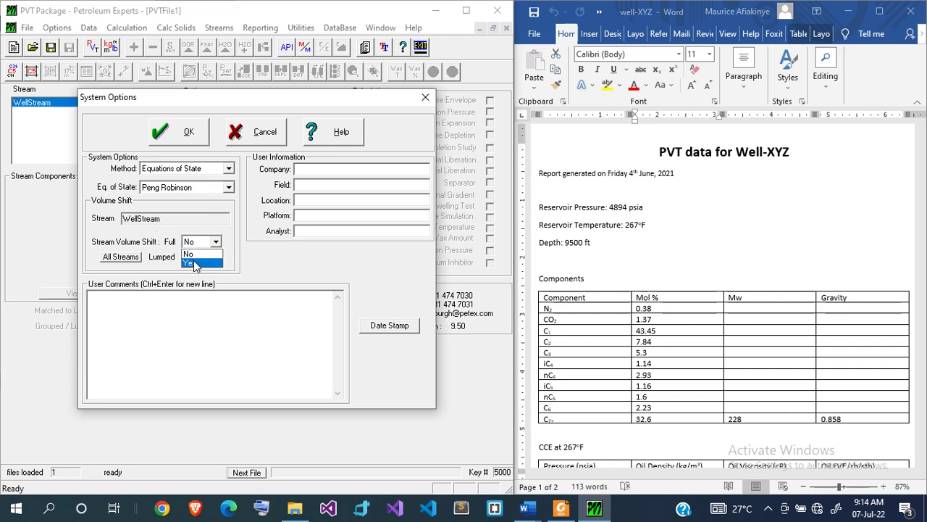
pyautogui.click(193, 263)
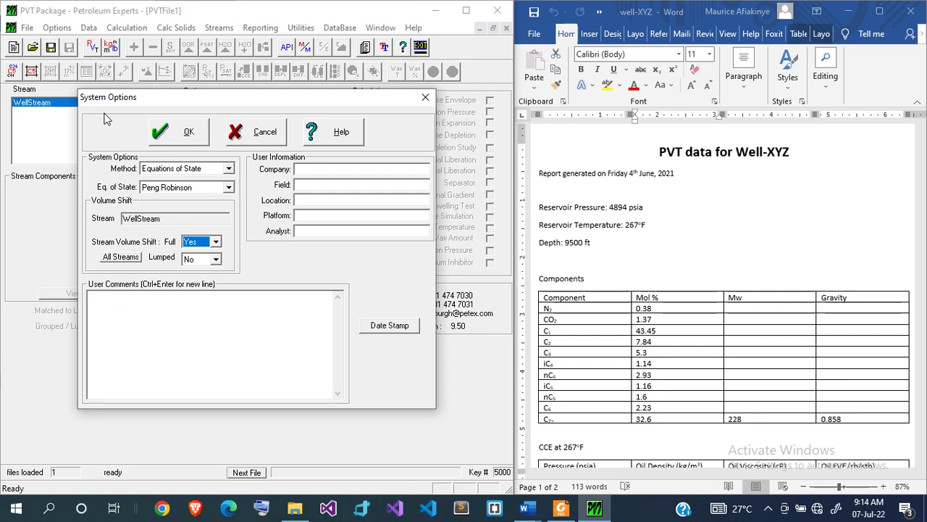
pyautogui.click(182, 135)
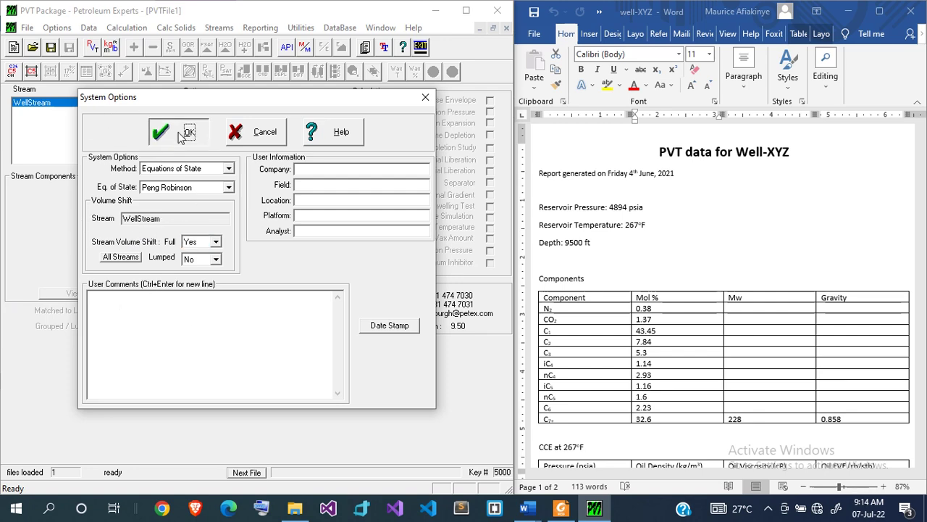
pyautogui.click(94, 46)
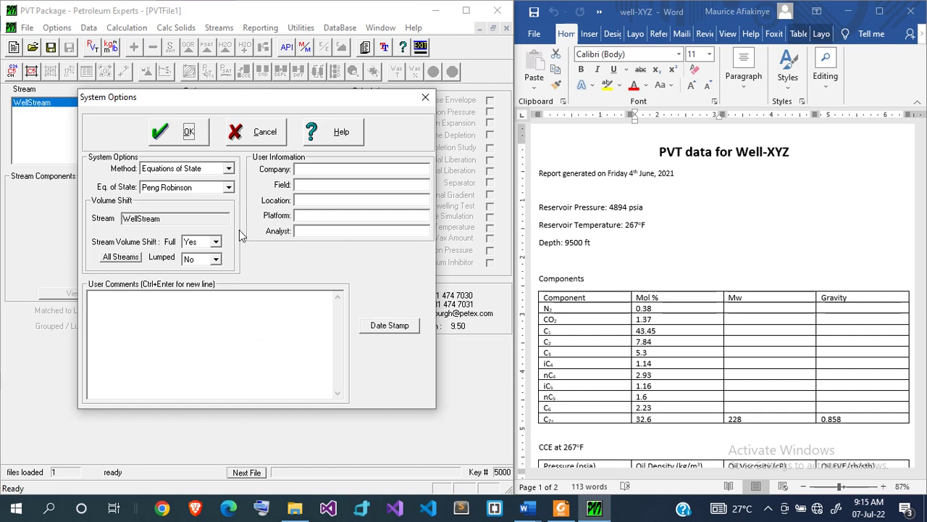
pyautogui.click(190, 133)
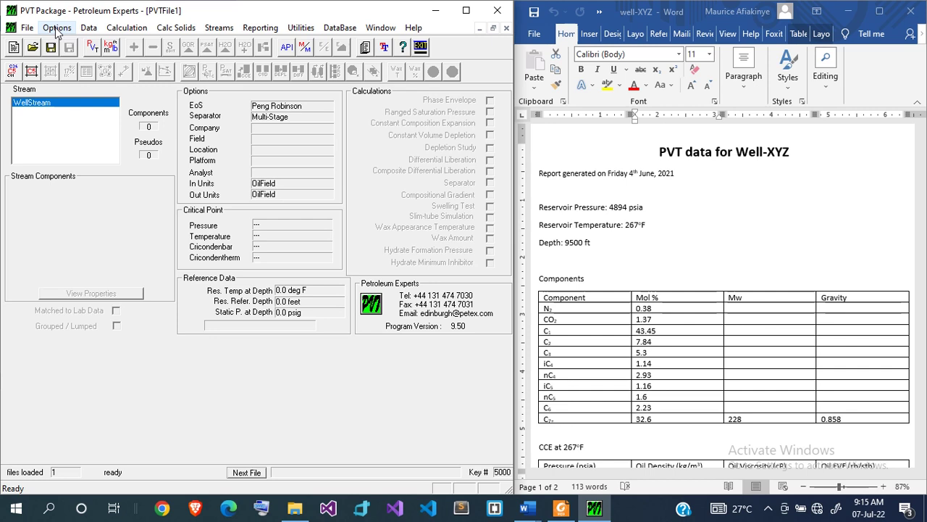
# Switch to the Word report and highlight the unit of the reservoir pressure.
pyautogui.click(646, 210)
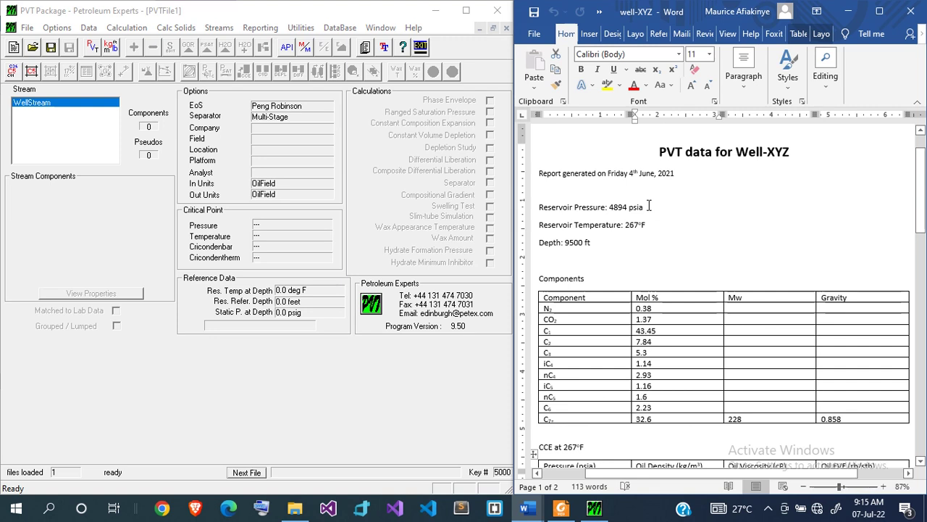
pyautogui.moveTo(650, 208); pyautogui.dragTo(629, 210)
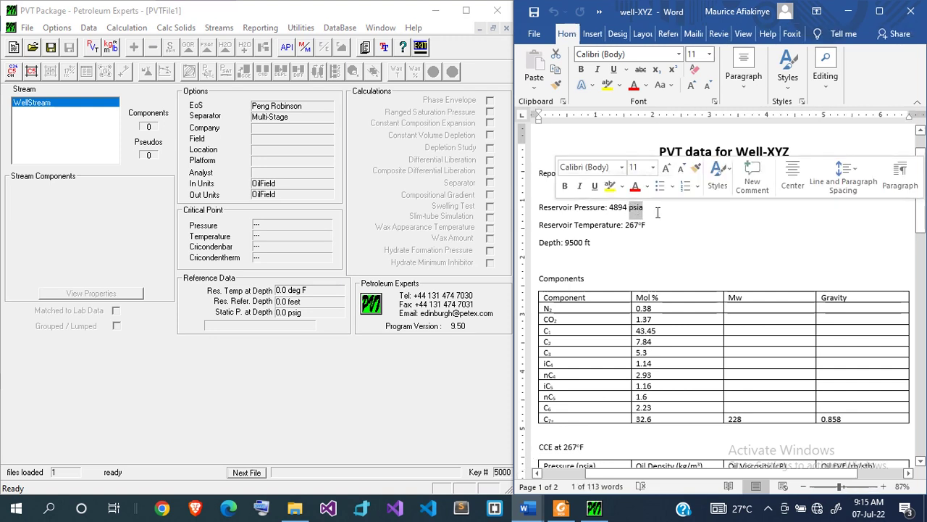
pyautogui.click(630, 210)
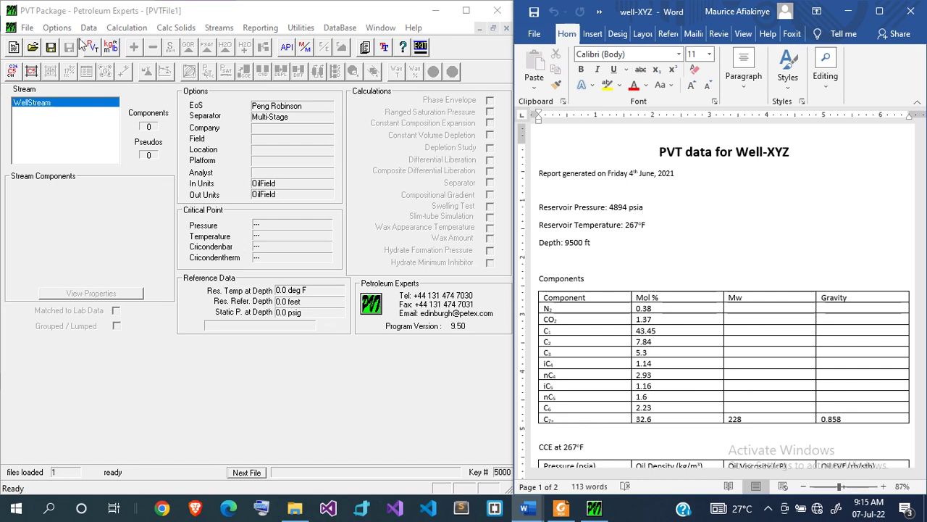
pyautogui.click(58, 29)
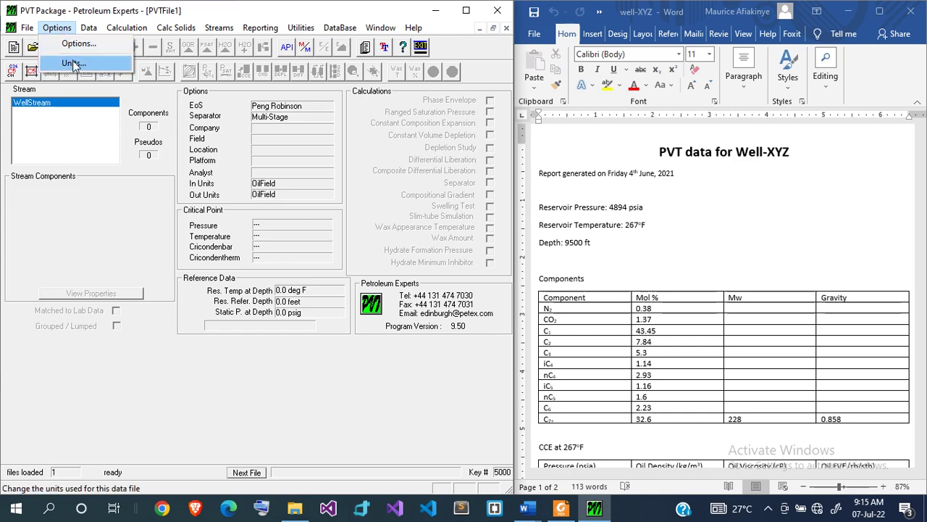
pyautogui.click(74, 64)
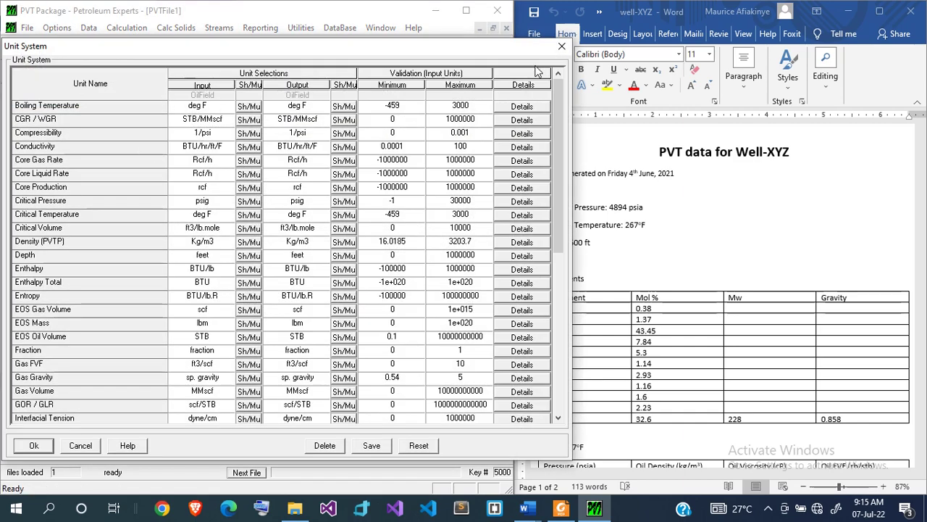
pyautogui.click(561, 48)
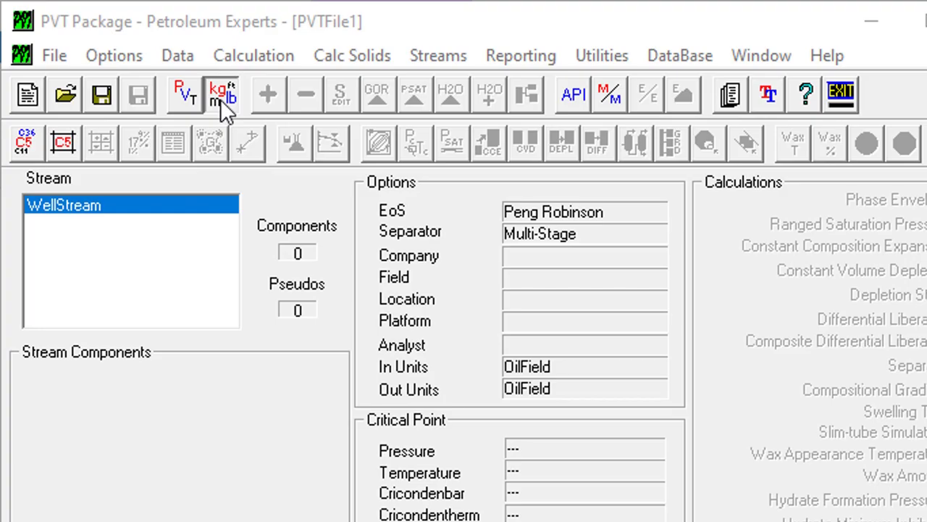
# Set the input unit of Pressure to psia in the unit system and accept it.
pyautogui.click(220, 99)
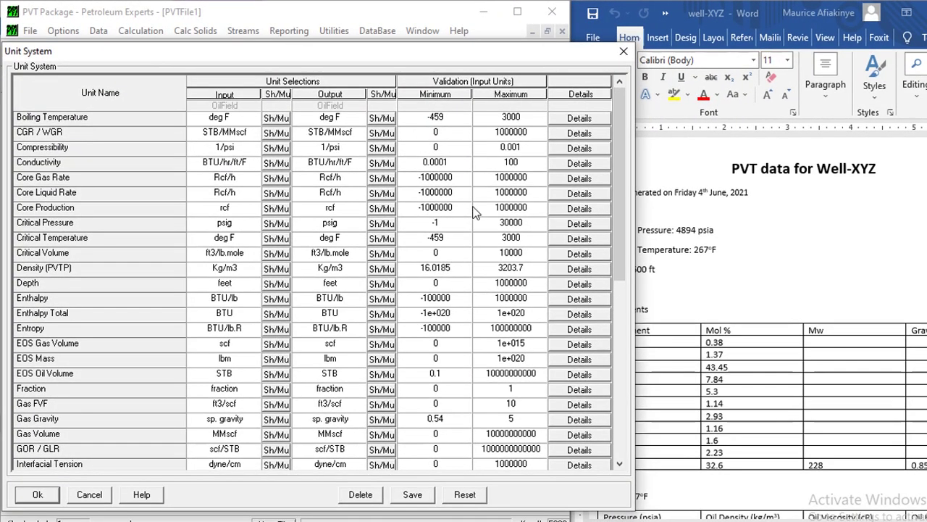
pyautogui.moveTo(621, 200); pyautogui.dragTo(620, 352)
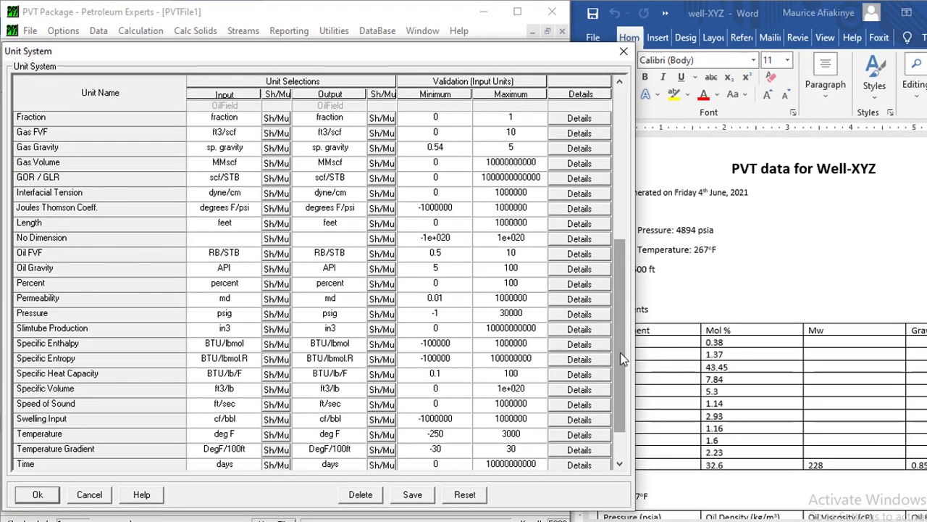
pyautogui.click(238, 312)
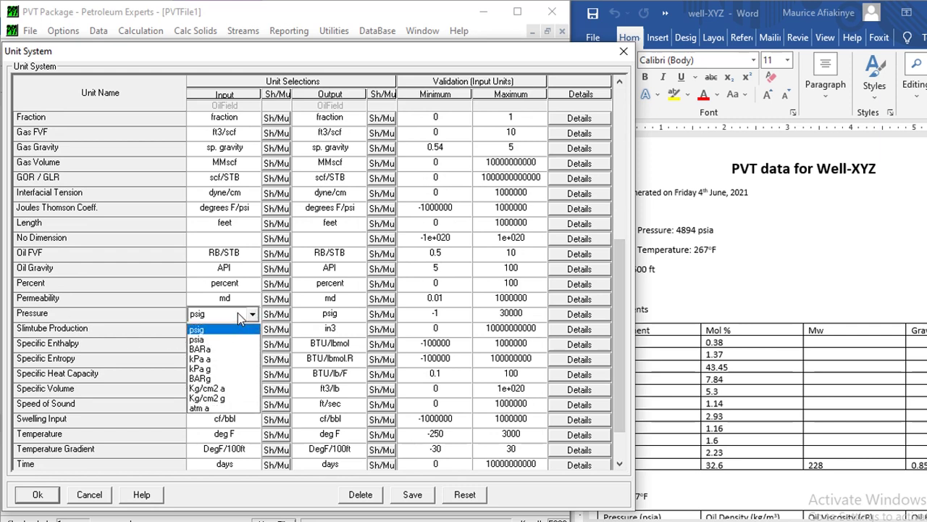
pyautogui.click(202, 339)
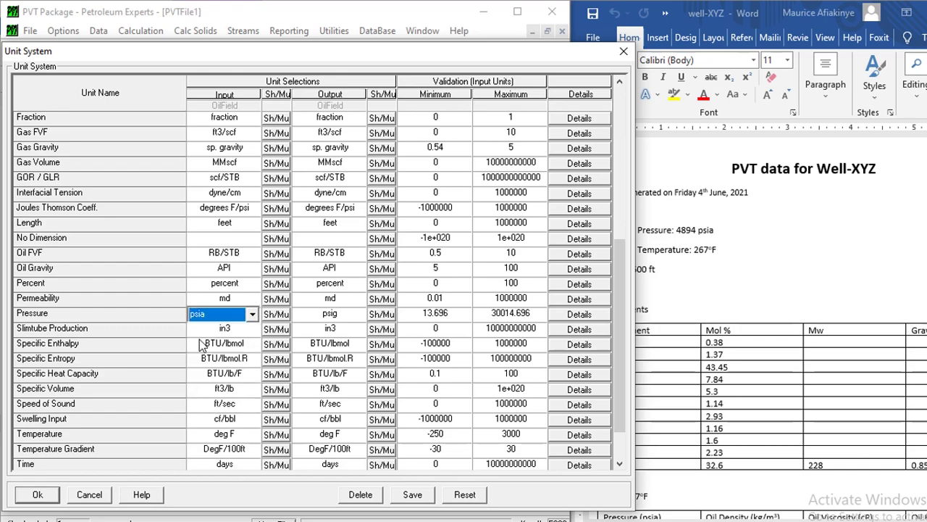
pyautogui.click(51, 499)
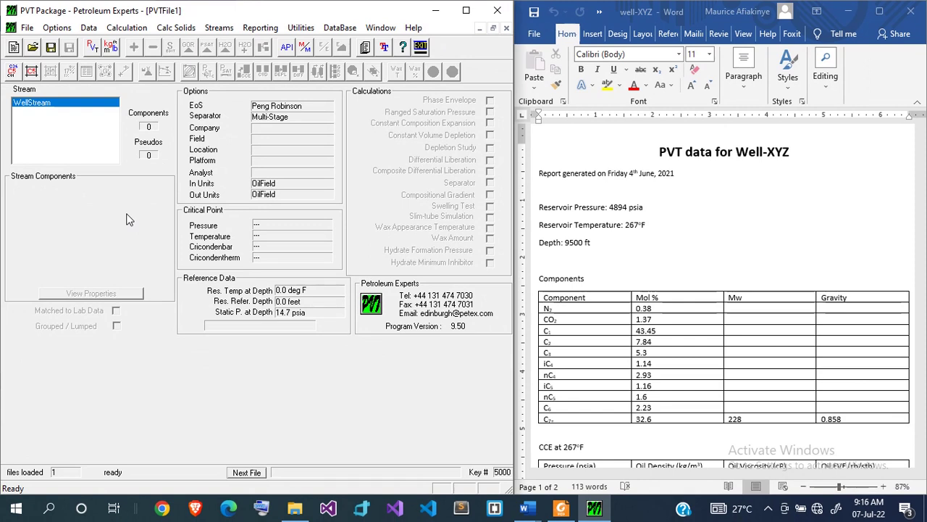
# Open the component databases and select nitrogen and carbon dioxide as the non-hydrocarbon components.
pyautogui.click(89, 29)
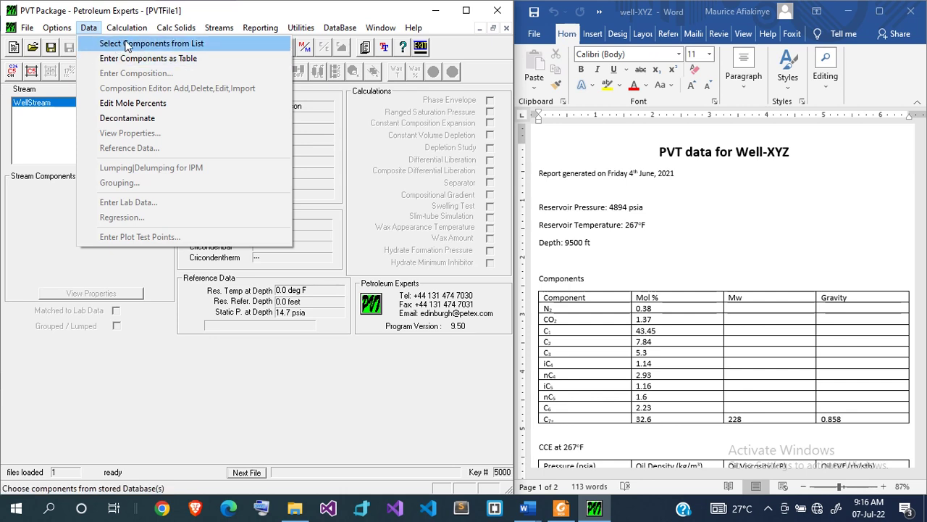
pyautogui.click(128, 45)
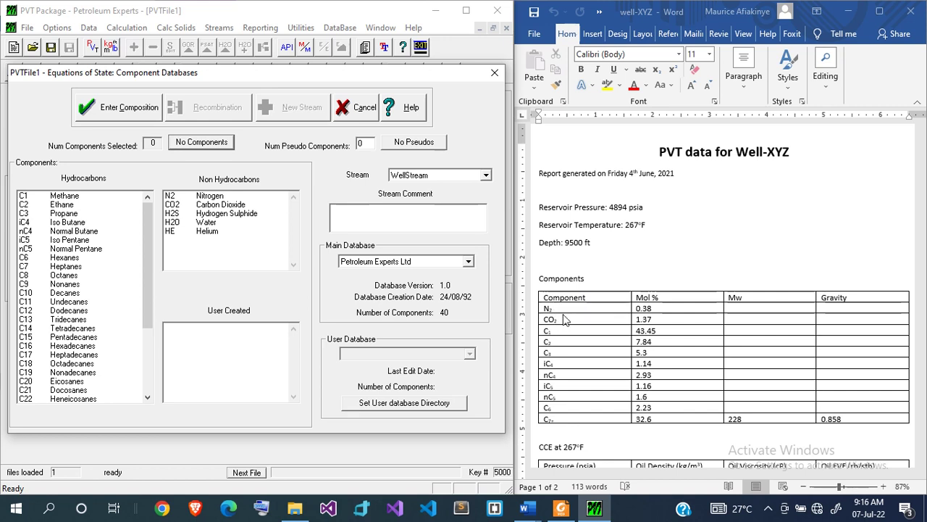
pyautogui.click(209, 197)
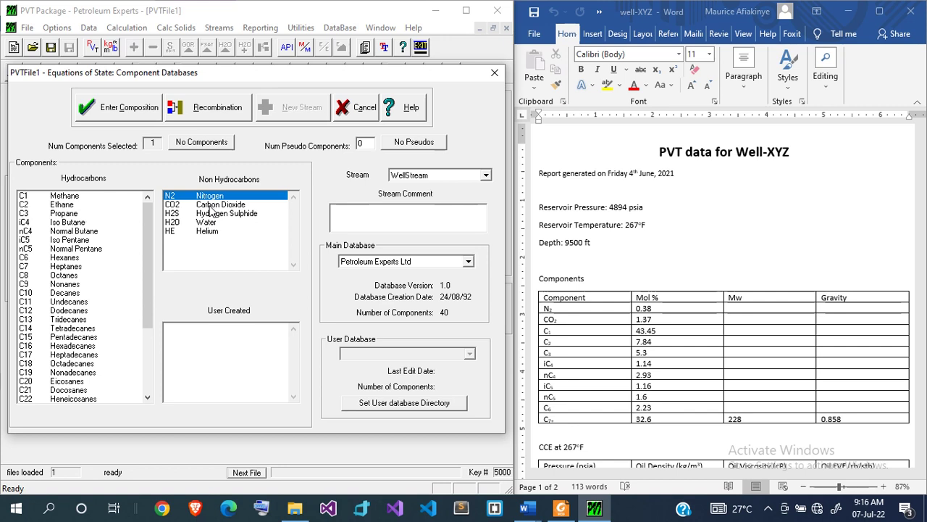
pyautogui.click(211, 206)
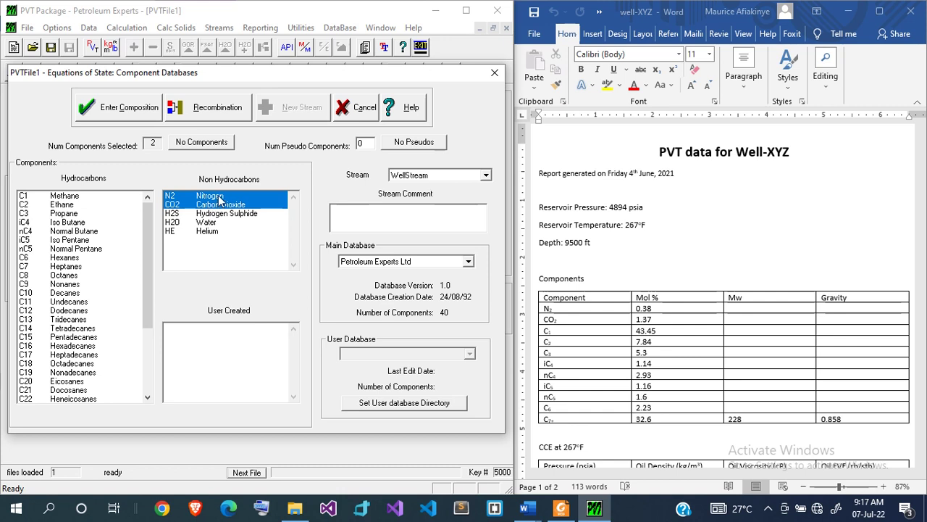
pyautogui.click(219, 197)
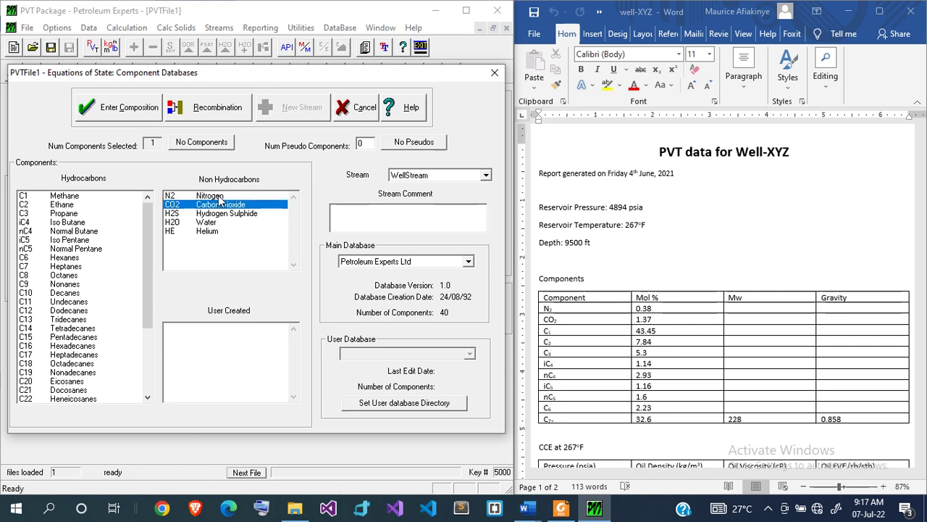
pyautogui.click(220, 197)
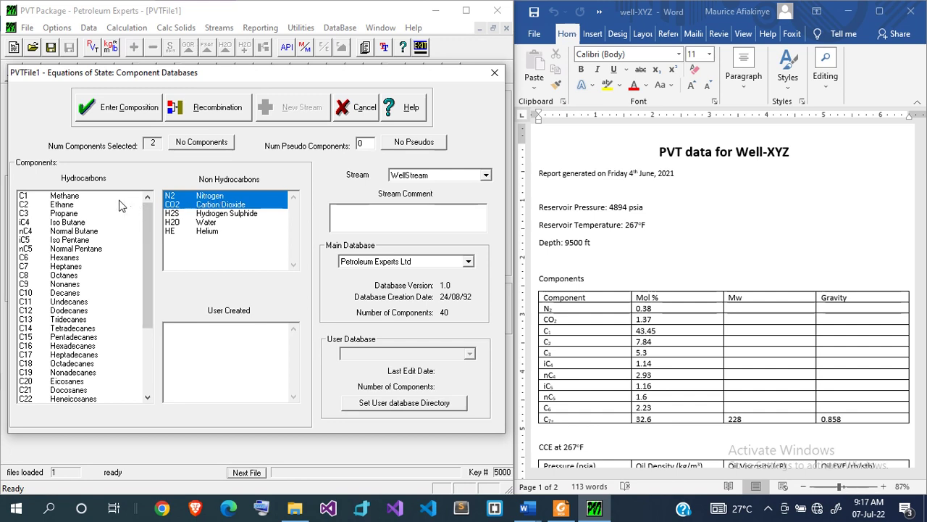
# Select the hydrocarbons C1, C2, C3, iC4, nC4, iC5, nC5 and C6 as stream components.
pyautogui.click(95, 197)
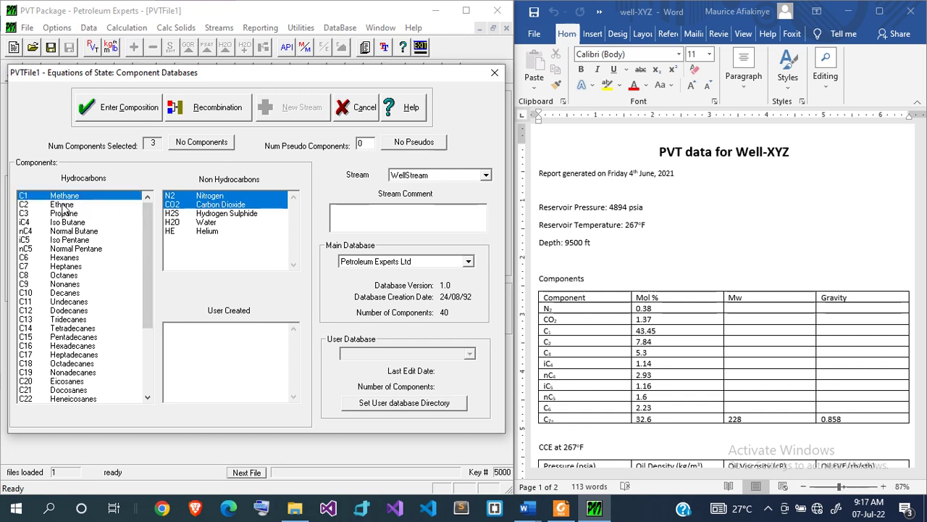
pyautogui.click(67, 206)
pyautogui.click(70, 214)
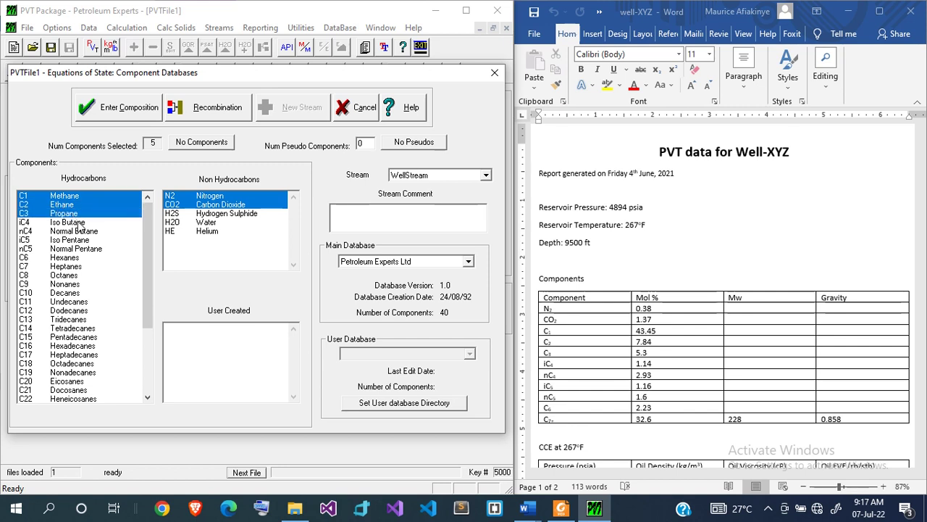
pyautogui.click(80, 224)
pyautogui.click(83, 232)
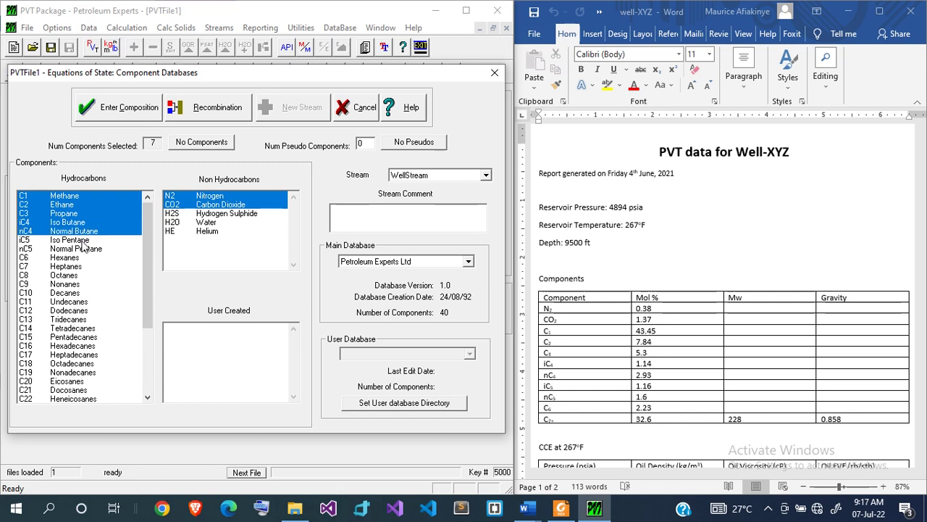
pyautogui.click(81, 242)
pyautogui.click(90, 250)
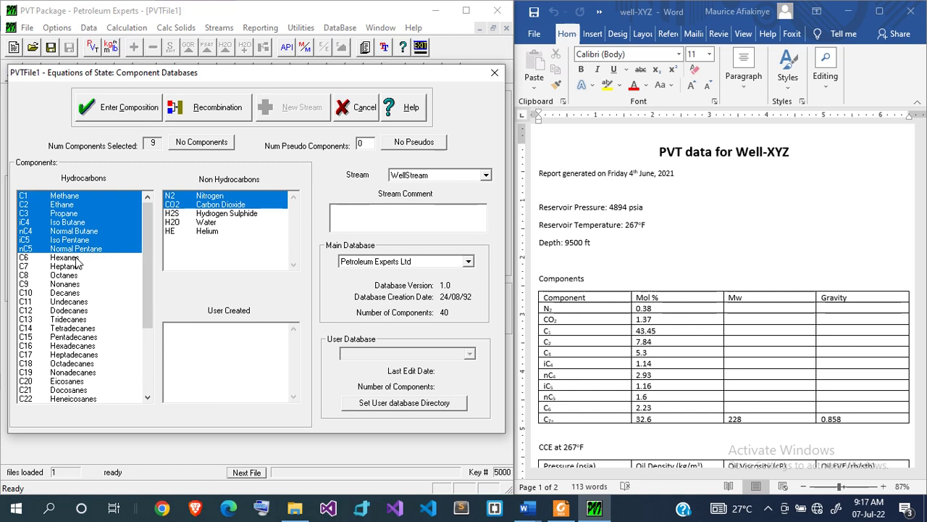
pyautogui.click(77, 260)
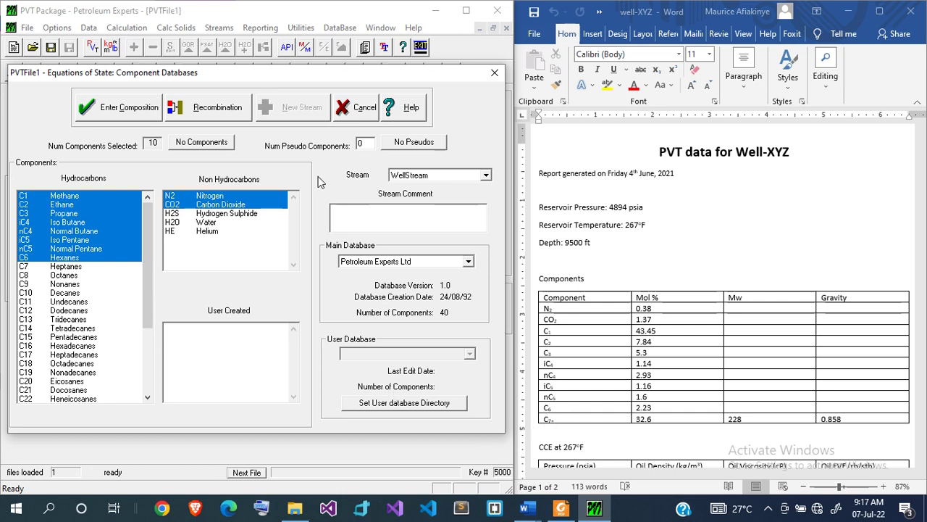
# Set the number of pseudo components to 1 and proceed to the composition input.
pyautogui.click(366, 143)
pyautogui.press('BackSpace')
pyautogui.write('1')
pyautogui.click(101, 111)
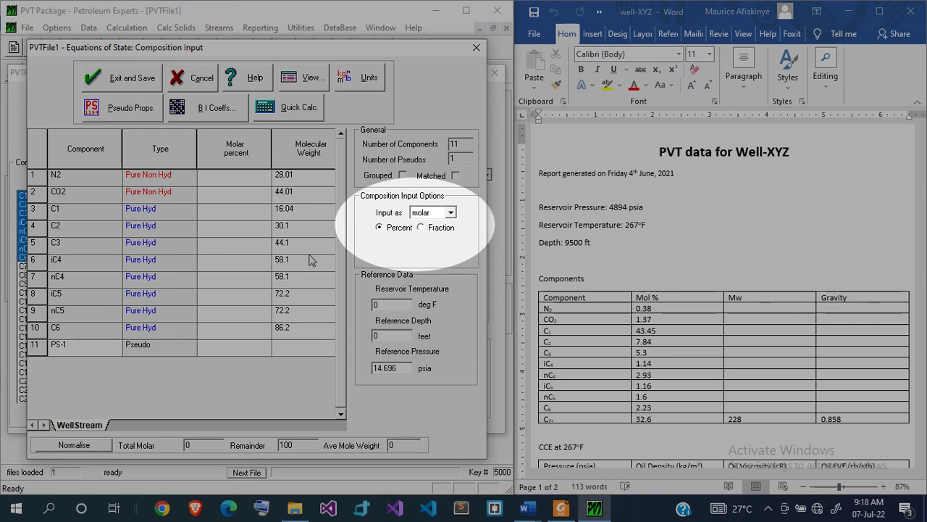
# Switch the composition input basis to weight and back to molar.
pyautogui.click(451, 213)
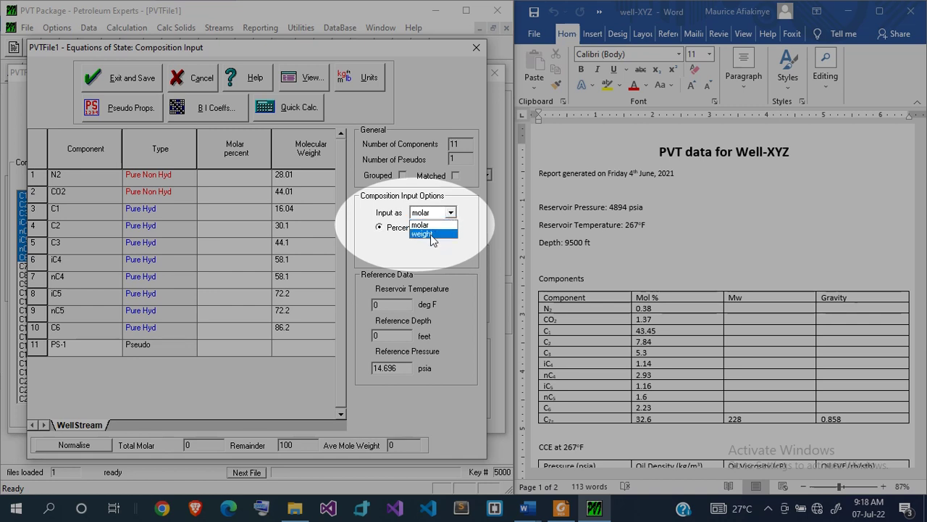
pyautogui.click(435, 231)
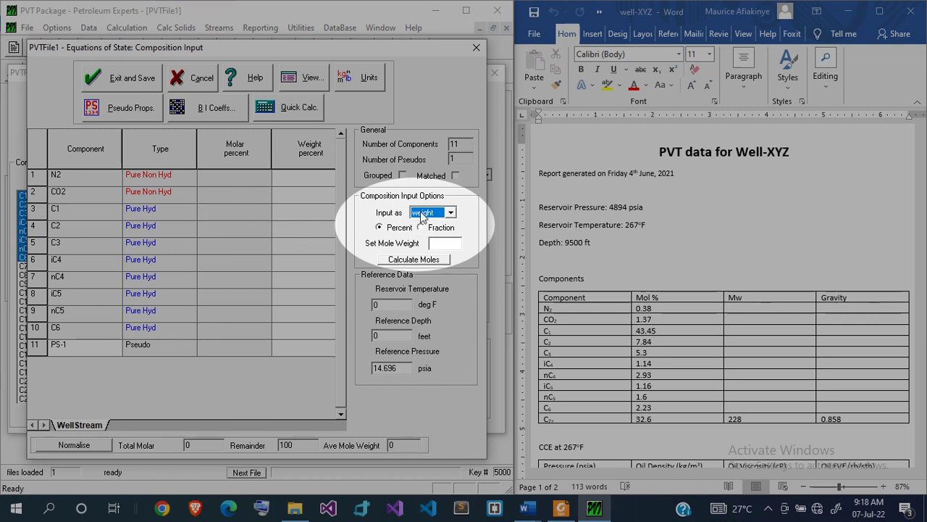
pyautogui.click(450, 212)
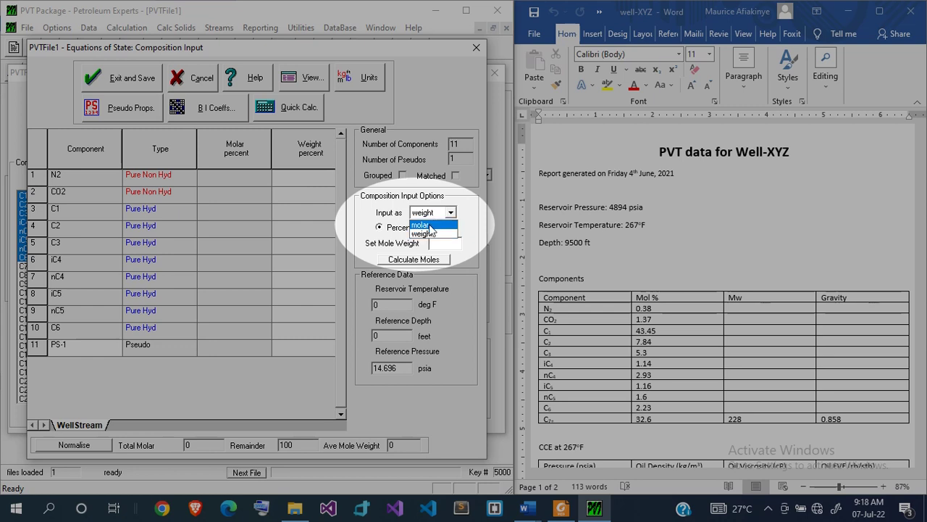
pyautogui.click(428, 226)
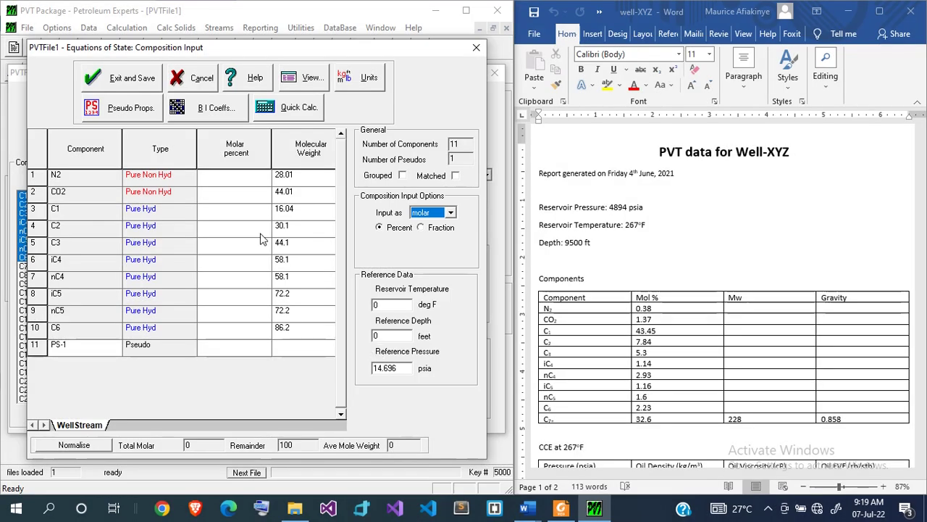
# Enter 0.38 as the molar percent of N2 and copy the Mol % values from N2 to C7+ in the Word report.
pyautogui.click(231, 178)
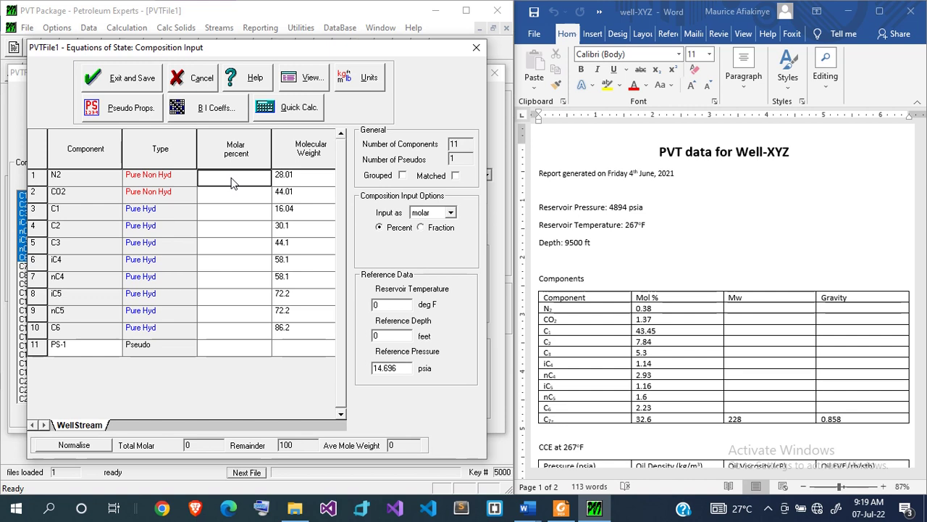
pyautogui.write('0.38')
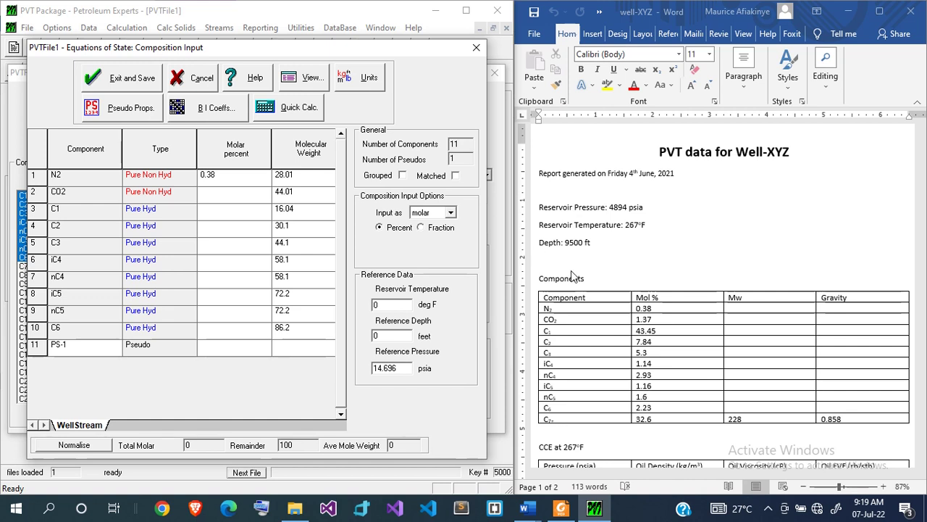
pyautogui.click(638, 312)
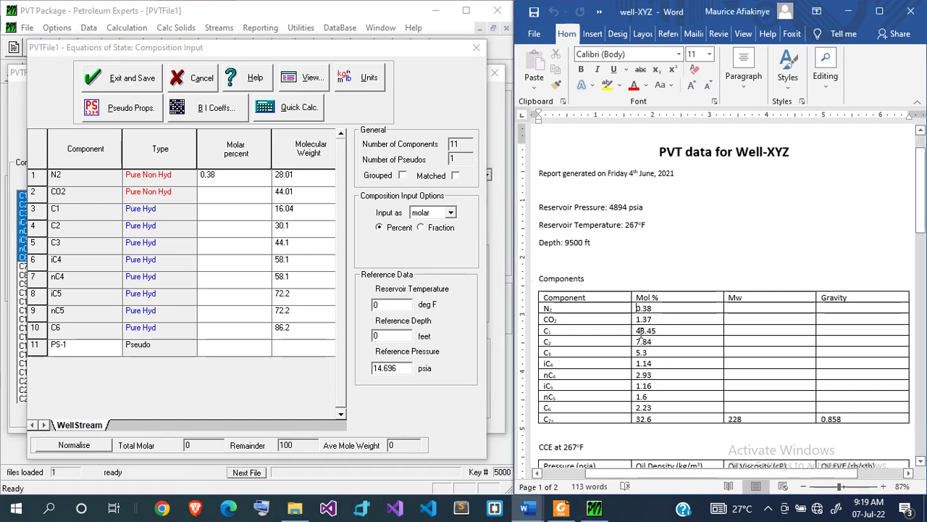
pyautogui.moveTo(639, 309); pyautogui.dragTo(650, 420)
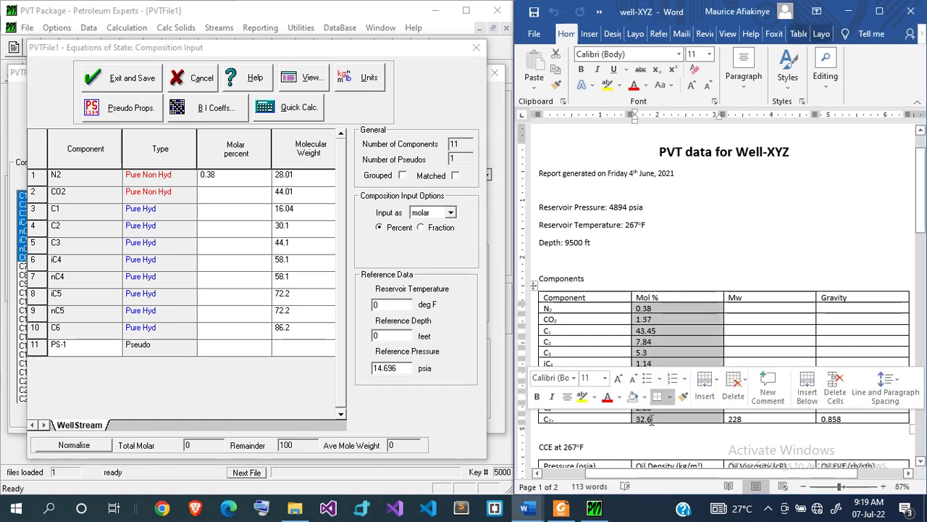
pyautogui.hotkey('ctrl', 'c')
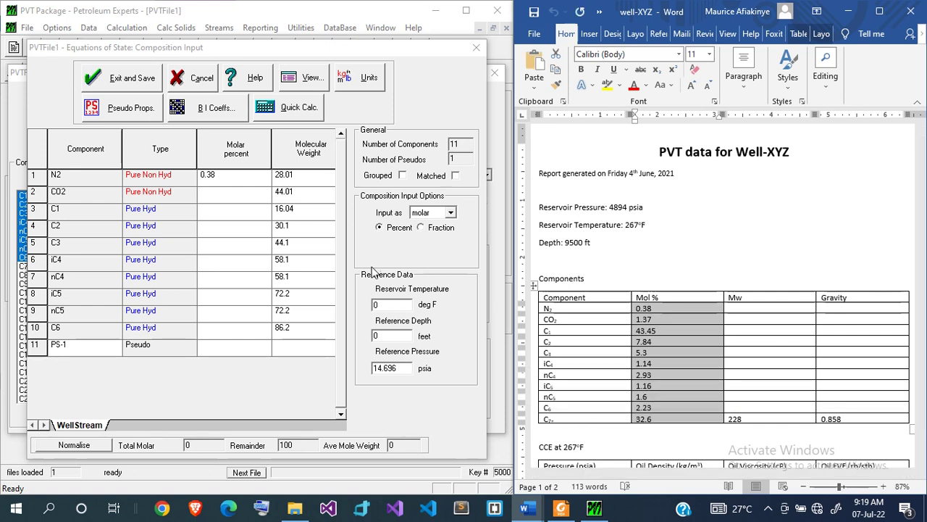
# Replace the N2 entry by pasting the copied Mol % values down the Molar percent column, and set the pseudo component's molecular weight to 228.
pyautogui.click(218, 178)
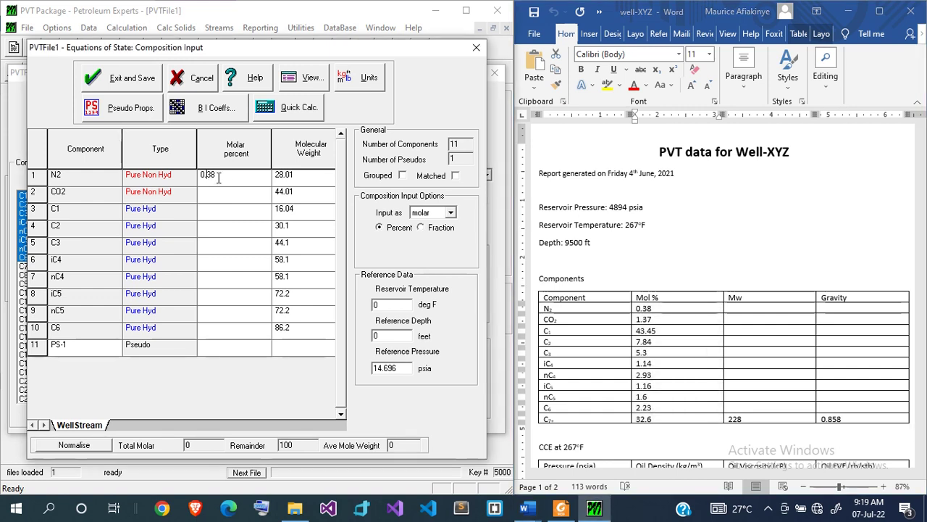
pyautogui.press('BackSpace')
pyautogui.press('BackSpace')
pyautogui.press('BackSpace')
pyautogui.press('BackSpace')
pyautogui.click(237, 198)
pyautogui.click(243, 176)
pyautogui.hotkey('ctrl', 'v')
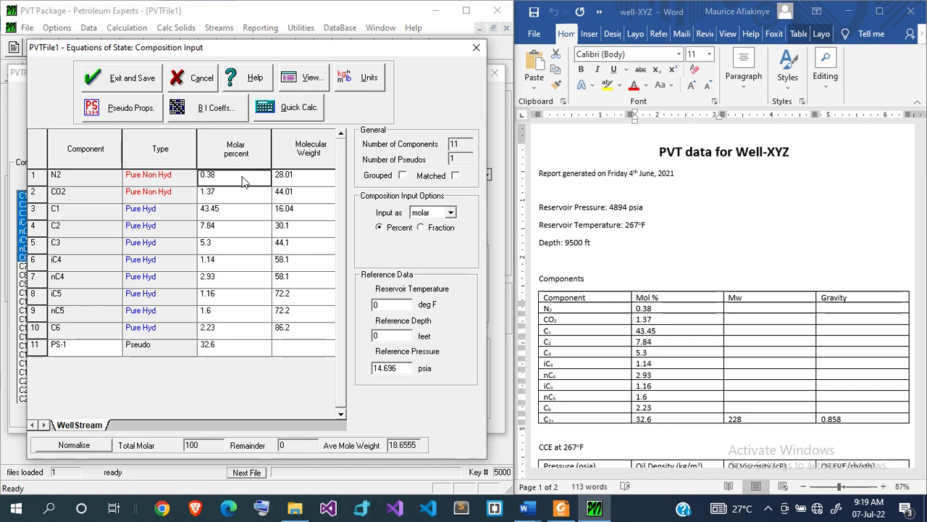
pyautogui.click(283, 350)
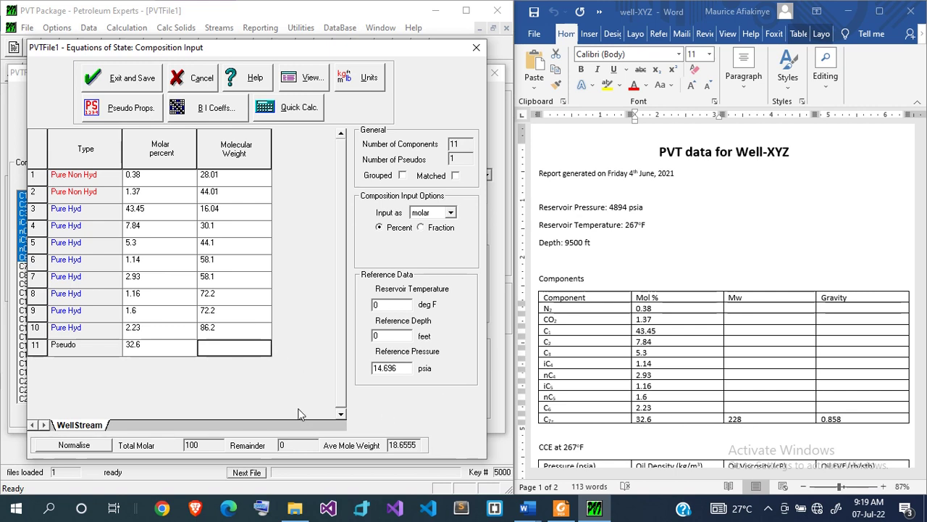
pyautogui.write('228')
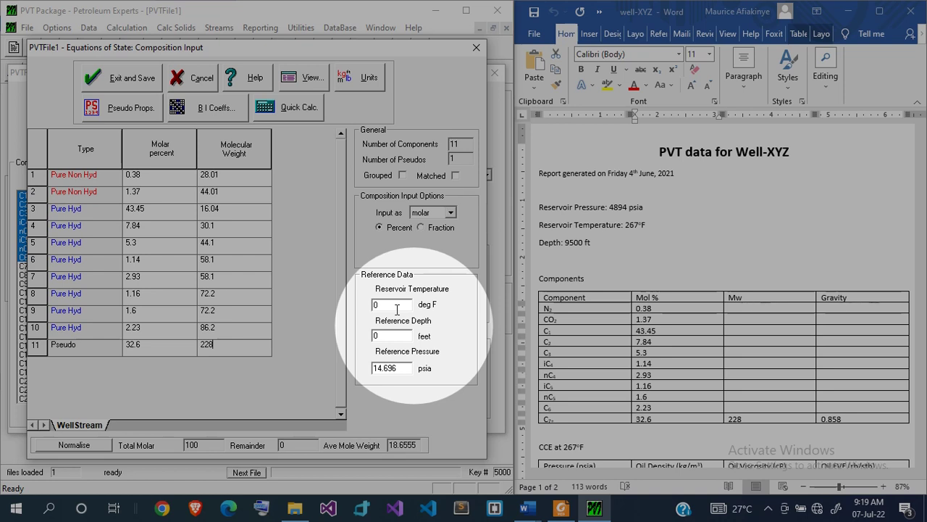
# Set the reference data to a reservoir temperature of 267 deg F, depth of 9500 feet and pressure of 4894 psia.
pyautogui.click(397, 310)
pyautogui.press('BackSpace')
pyautogui.write('267')
pyautogui.click(397, 335)
pyautogui.press('BackSpace')
pyautogui.write('9500')
pyautogui.moveTo(403, 370); pyautogui.dragTo(366, 374)
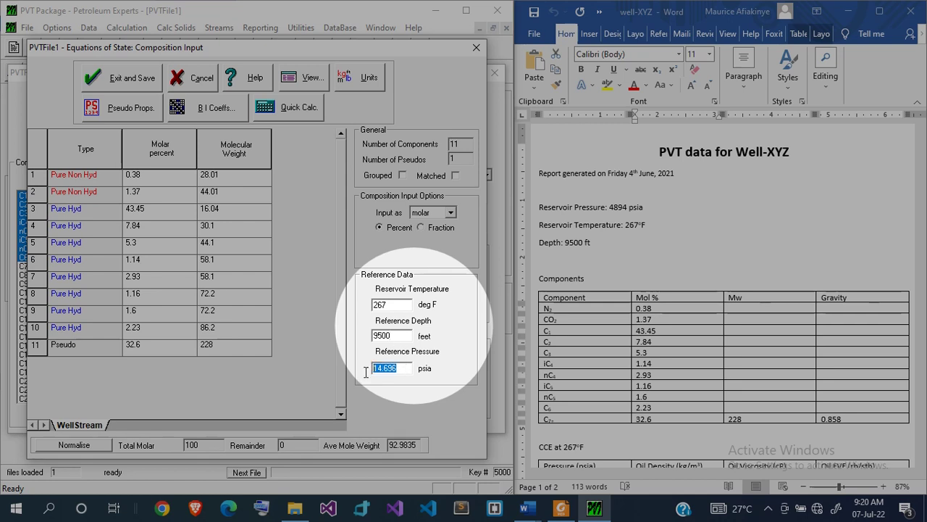
pyautogui.write('4894')
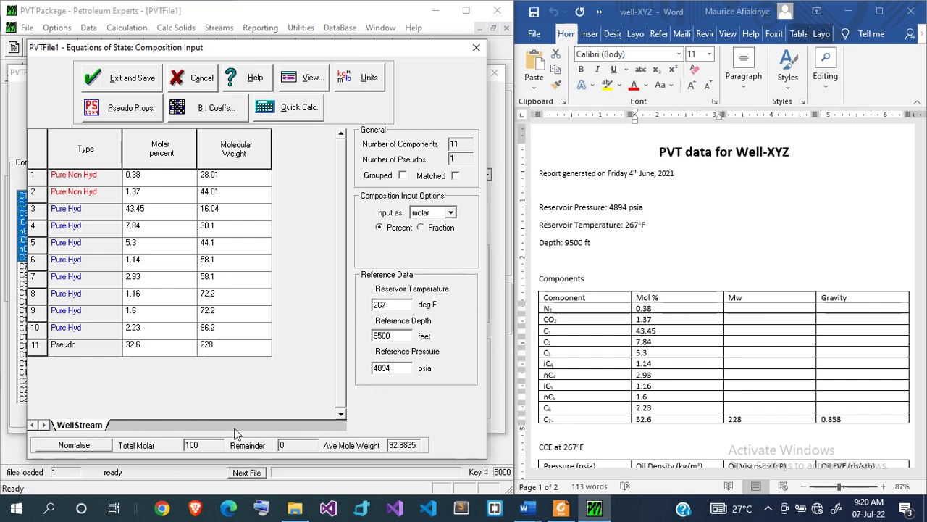
pyautogui.click(158, 331)
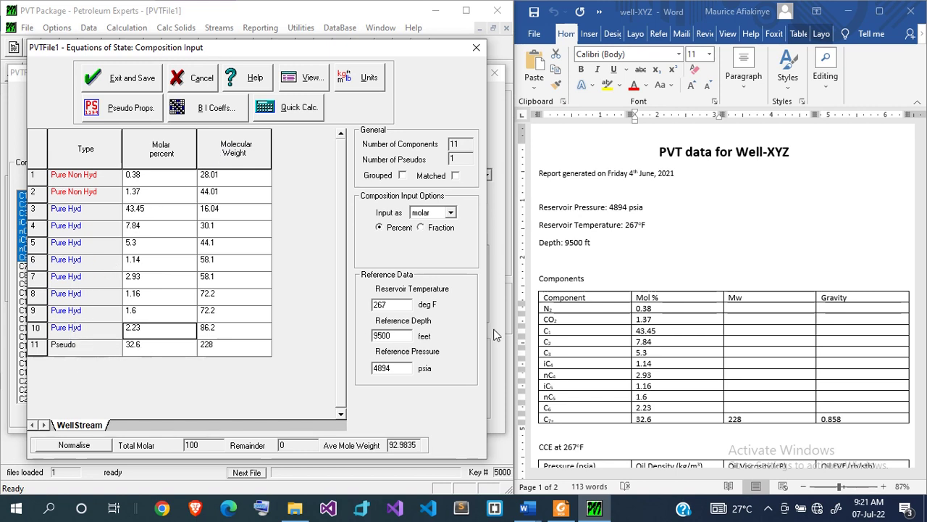
# Set the pseudo component's specific gravity to 0.858 in its properties and calculate its remaining property values.
pyautogui.scroll(-1, 603, 416)
pyautogui.click(603, 417)
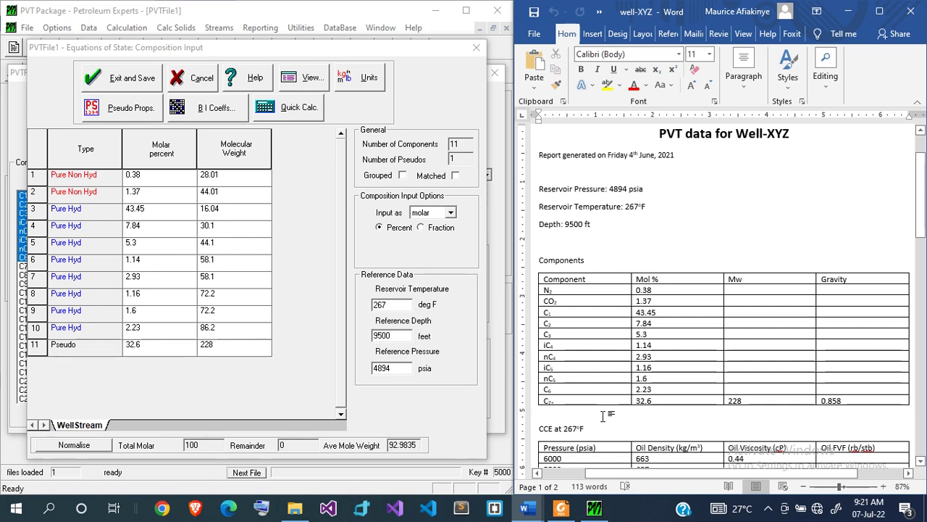
pyautogui.click(561, 401)
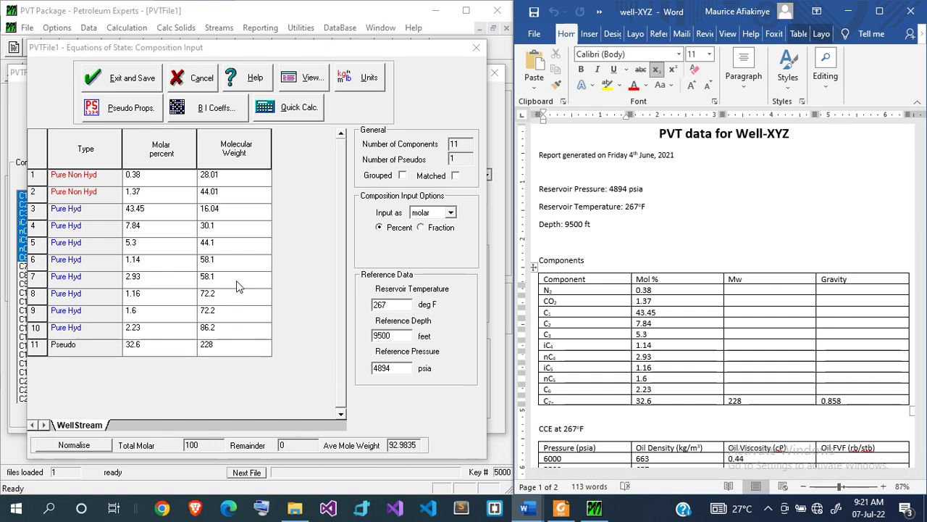
pyautogui.click(142, 114)
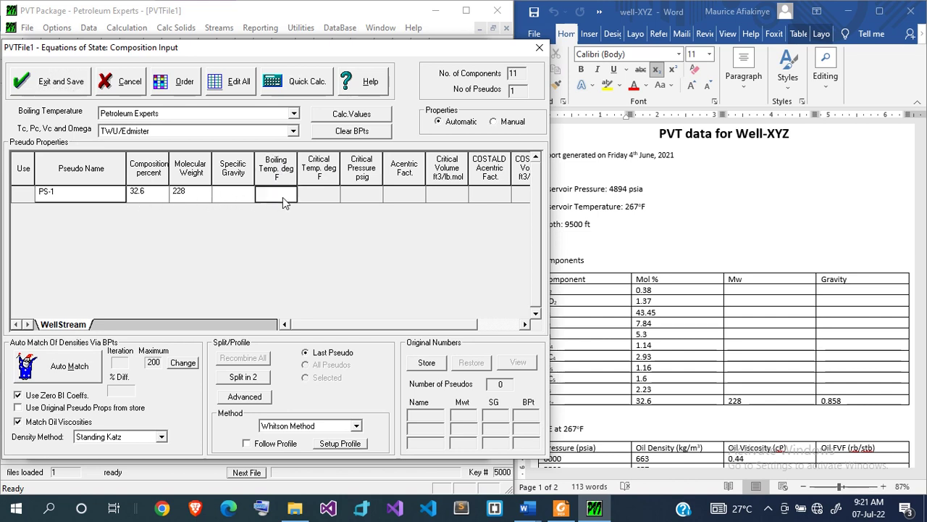
pyautogui.click(235, 194)
pyautogui.click(202, 197)
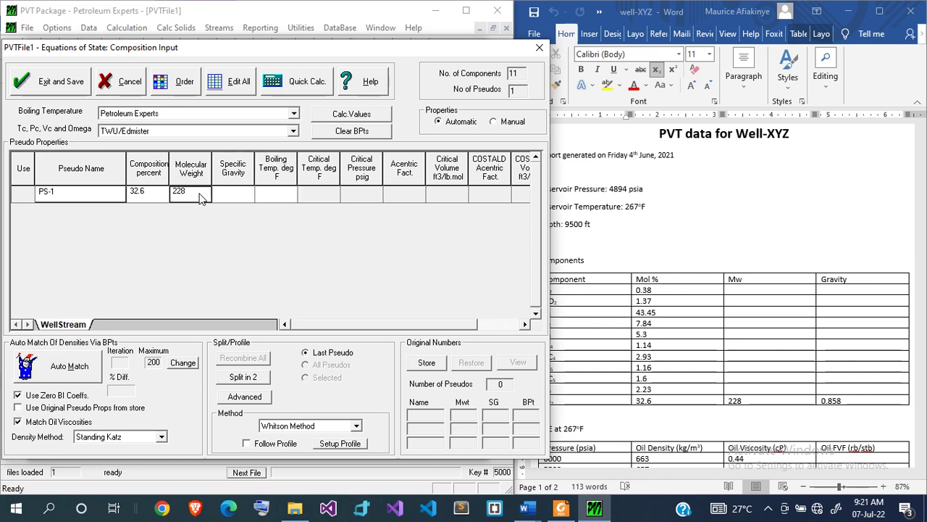
pyautogui.click(155, 197)
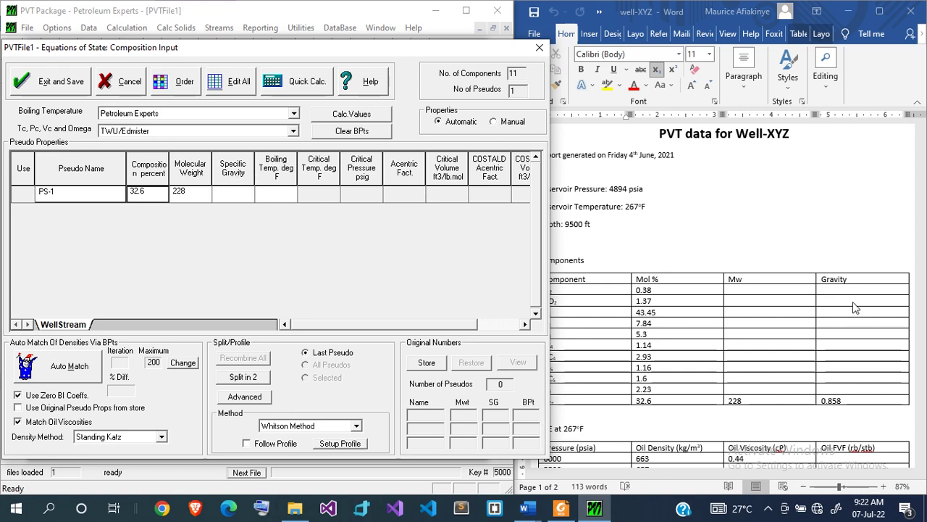
pyautogui.click(238, 196)
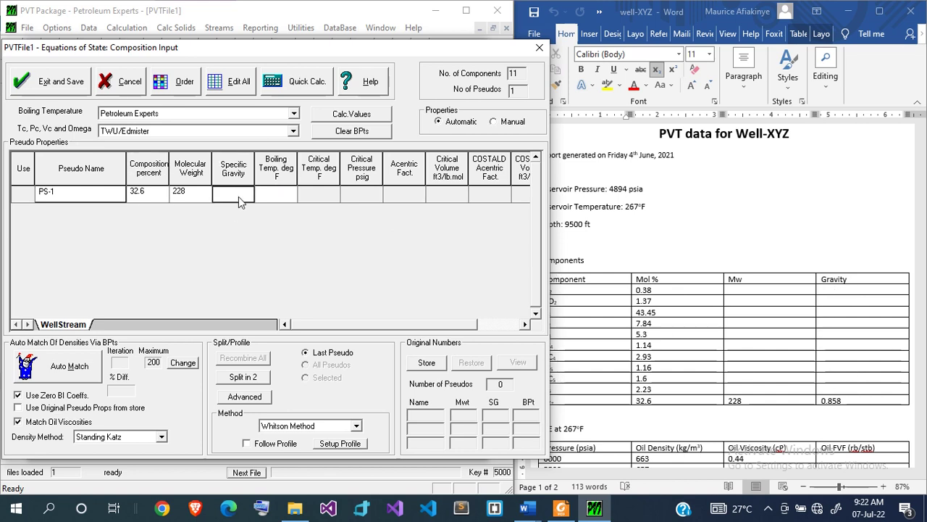
pyautogui.write('0.858')
pyautogui.click(341, 117)
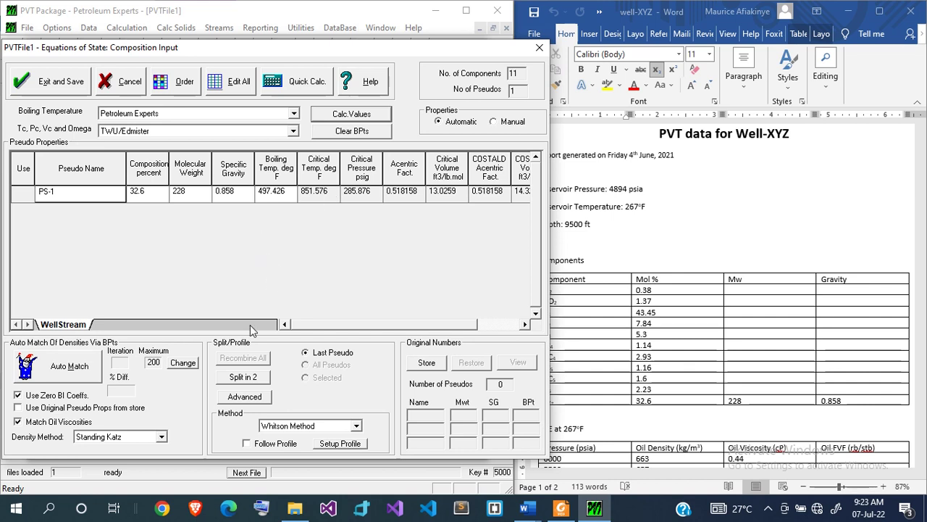
# Auto match the pseudo component's densities via boiling points with Standing Katz as the density method.
pyautogui.click(162, 437)
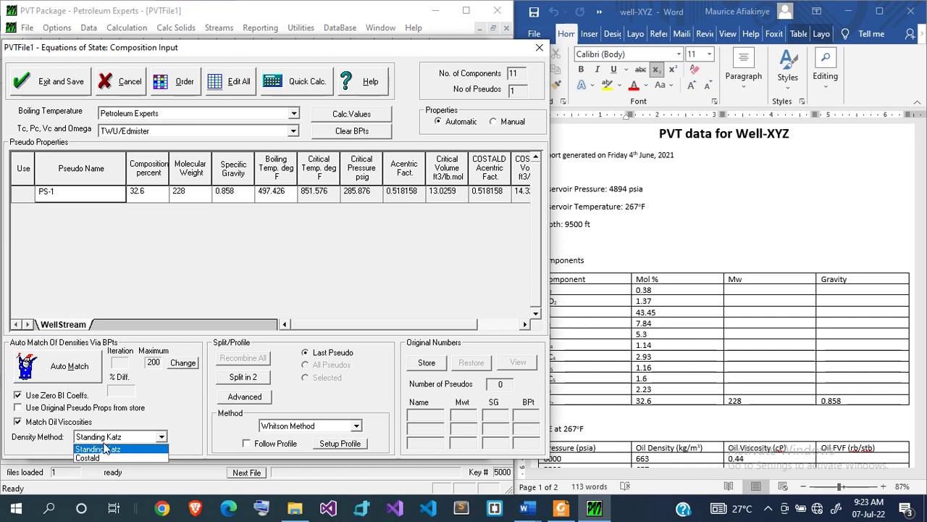
pyautogui.click(180, 434)
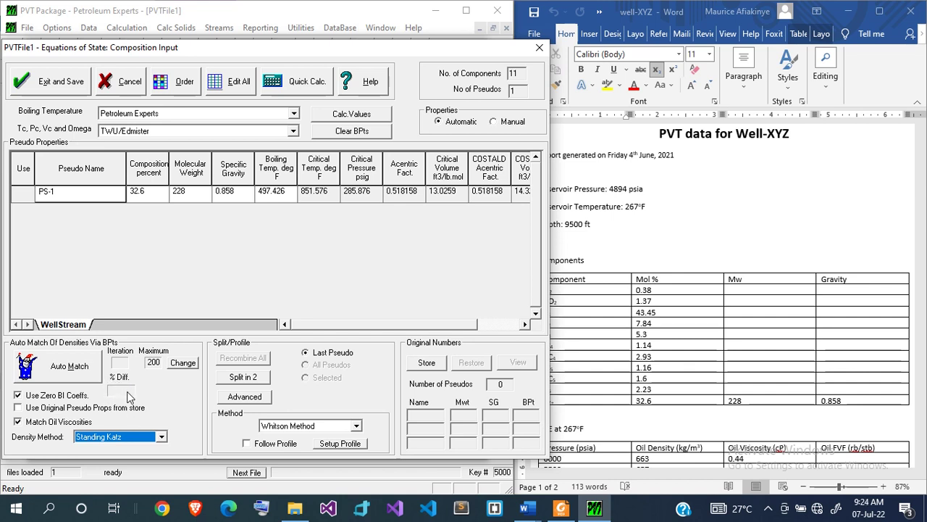
pyautogui.click(69, 365)
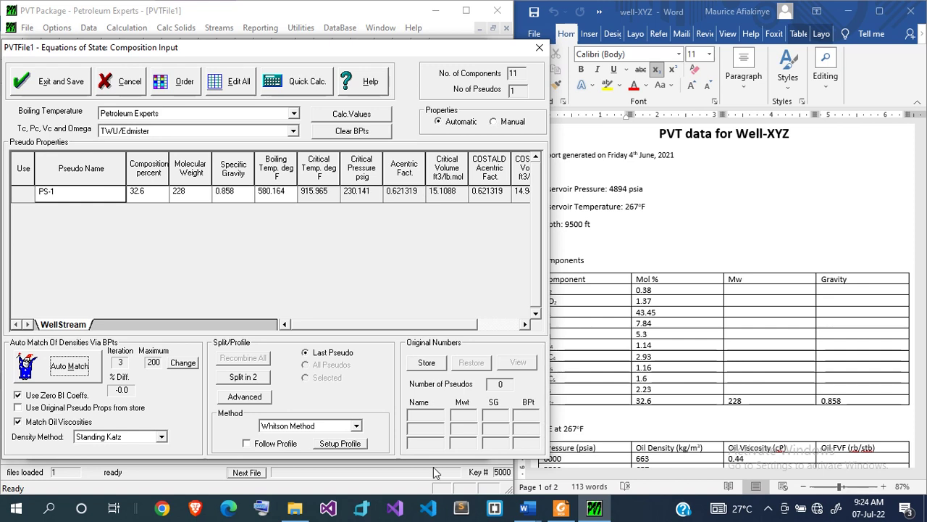
# Review the CCE and separator tables in the Word report and calculate the stream's saturation pressure at reference conditions for comparison.
pyautogui.click(629, 398)
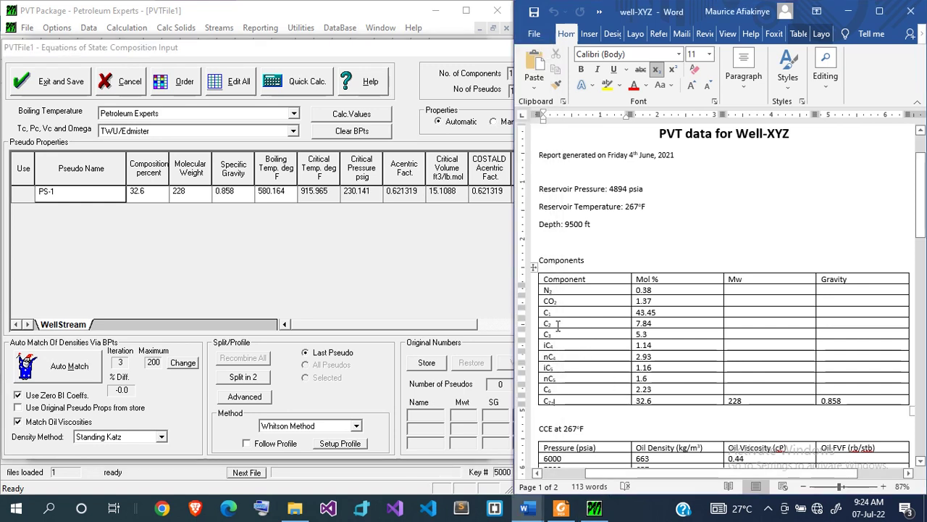
pyautogui.scroll(-3, 625, 391)
pyautogui.scroll(-8, 624, 391)
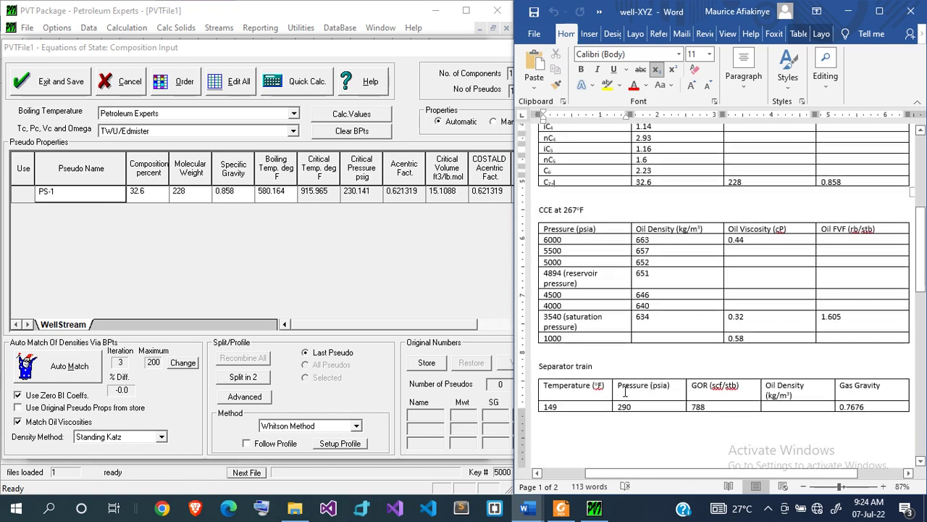
pyautogui.scroll(1, 631, 348)
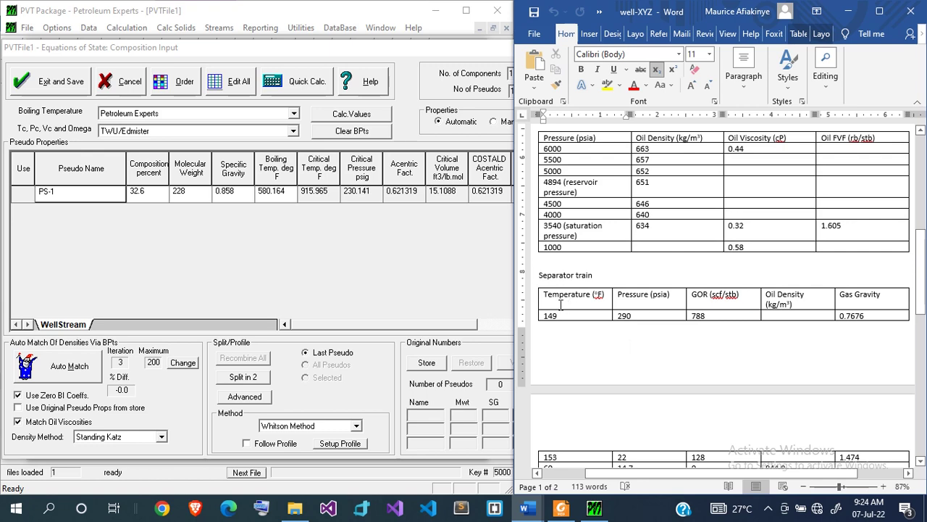
pyautogui.scroll(-2, 569, 321)
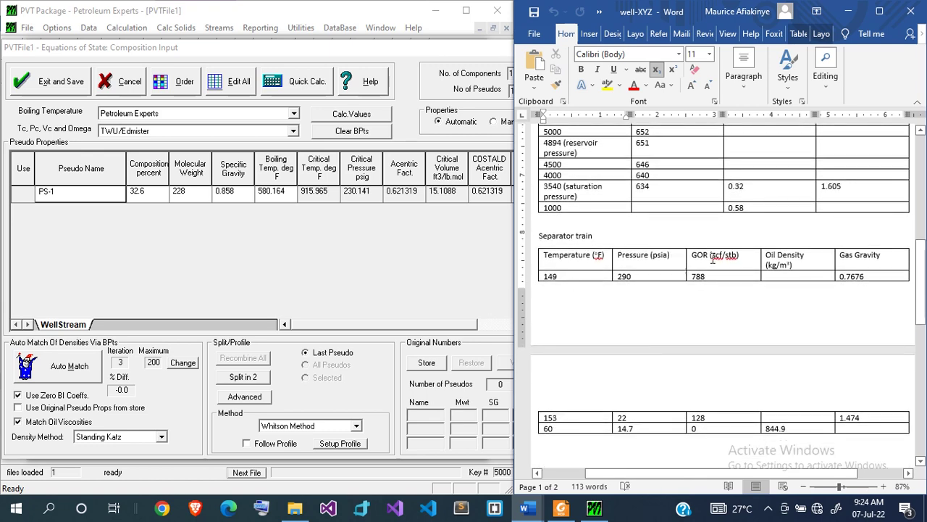
pyautogui.click(484, 303)
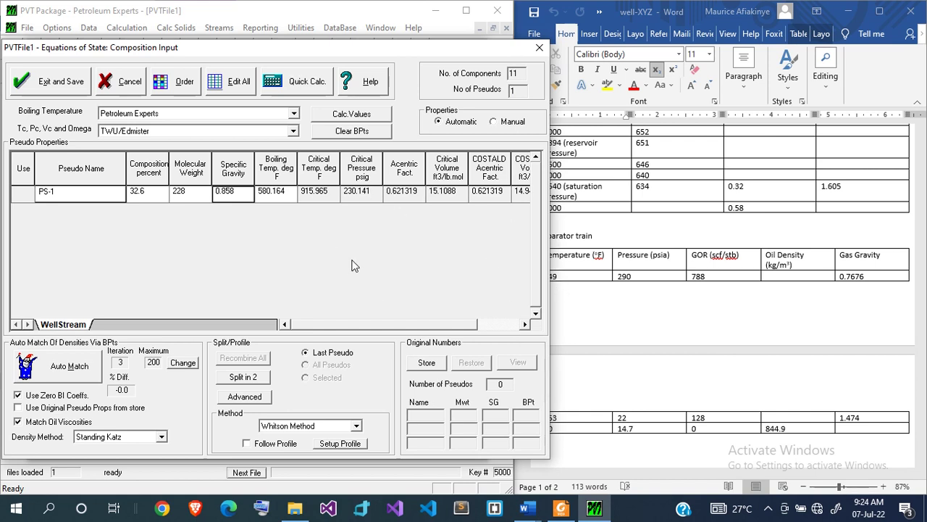
pyautogui.click(304, 82)
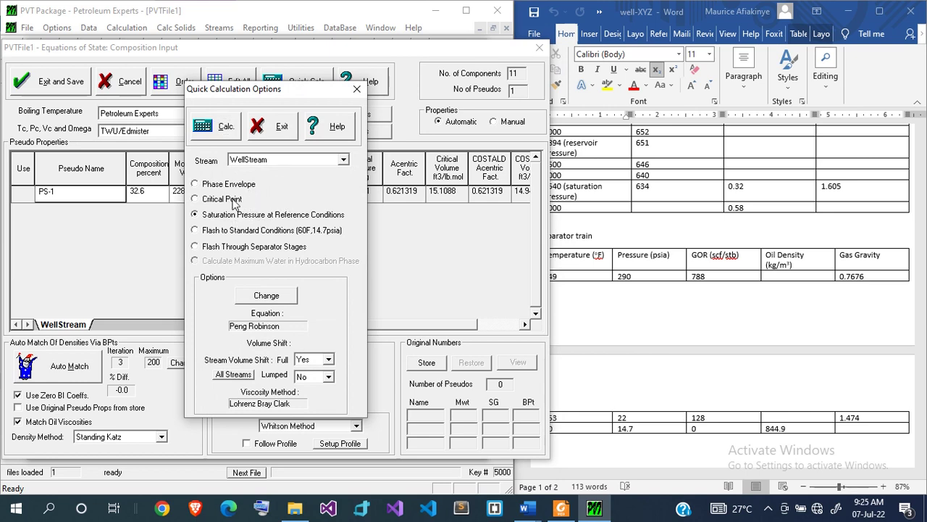
pyautogui.click(223, 127)
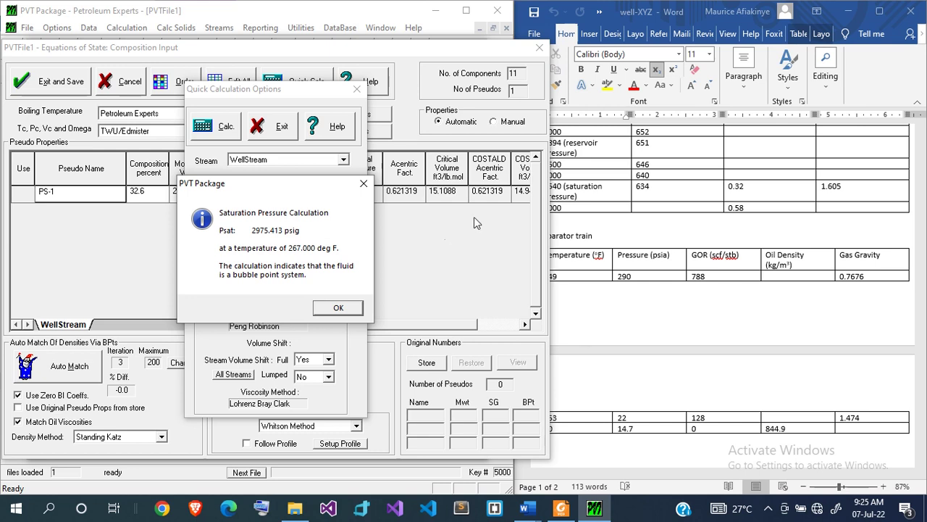
pyautogui.click(579, 195)
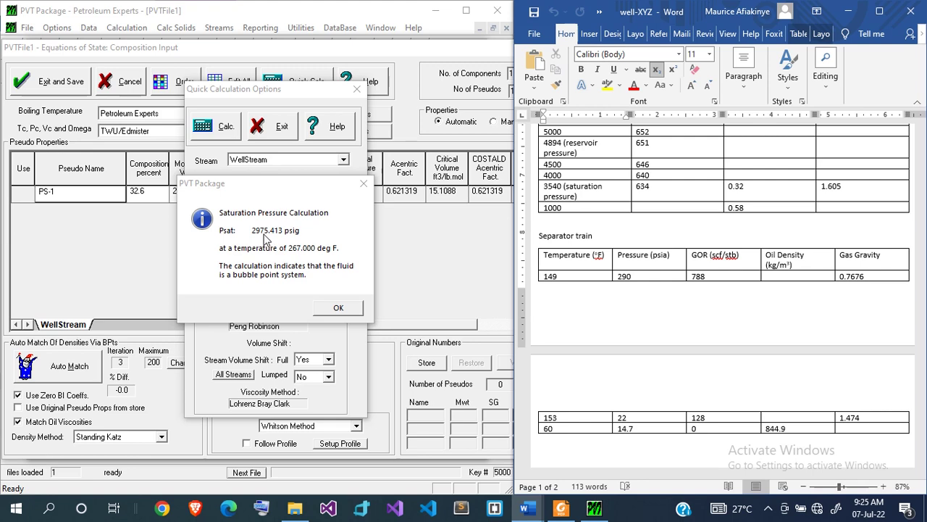
pyautogui.click(334, 309)
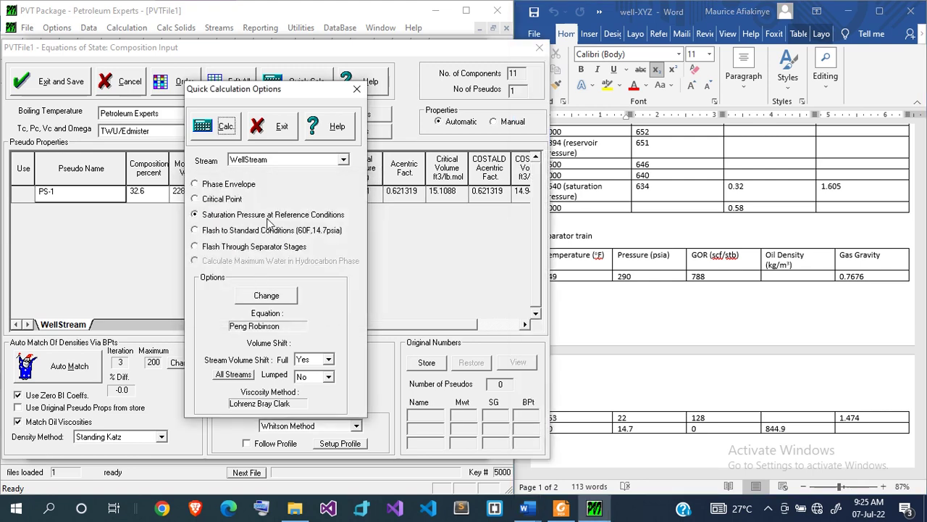
# Calculate the WellStream phase envelope and add a saturation test point at 267 deg F and 3540 psia to its plot.
pyautogui.click(244, 187)
pyautogui.click(223, 124)
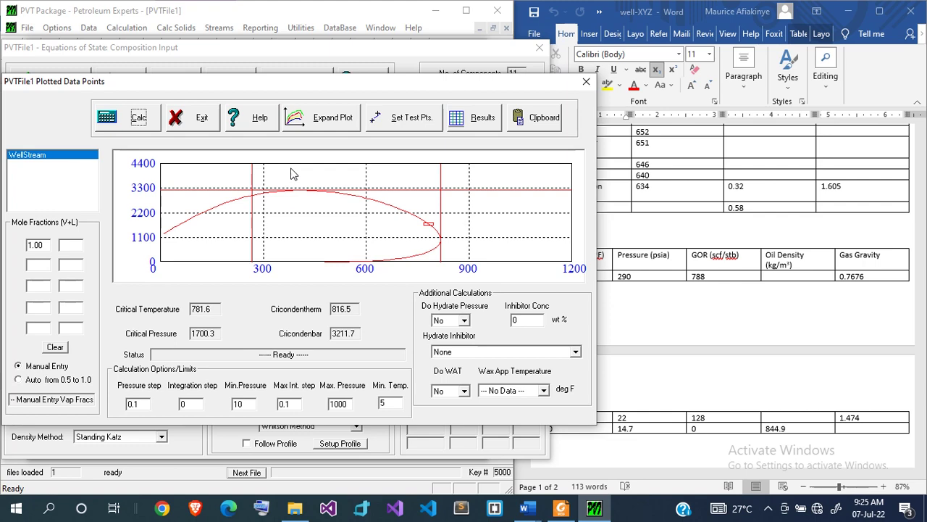
pyautogui.click(405, 129)
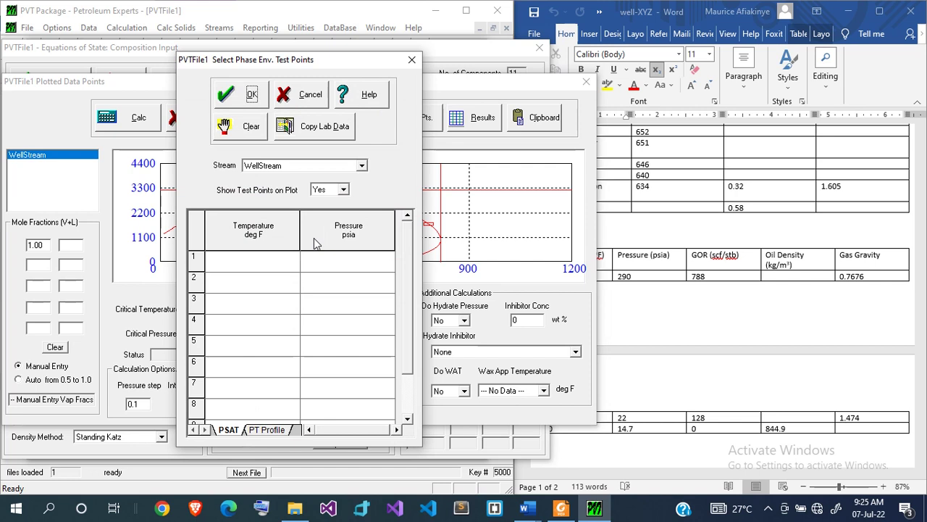
pyautogui.click(268, 267)
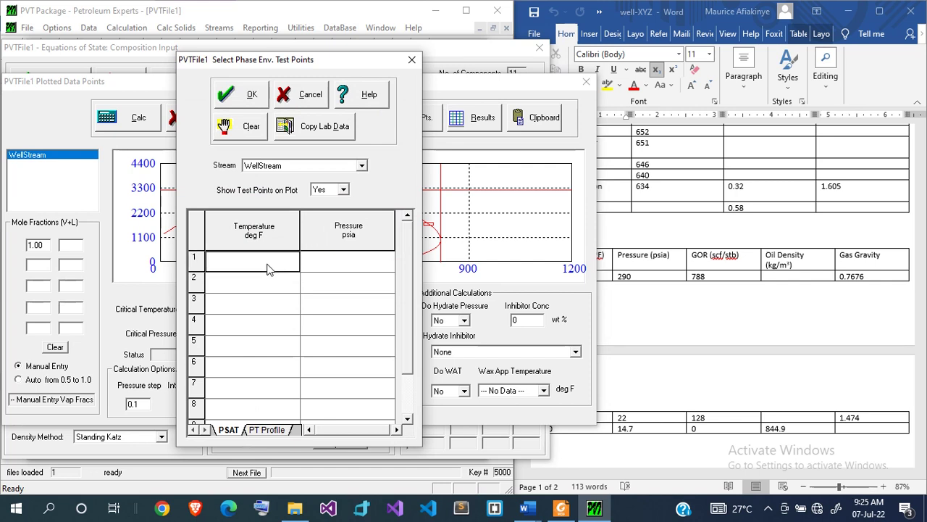
pyautogui.write('267')
pyautogui.press('Tab')
pyautogui.write('3')
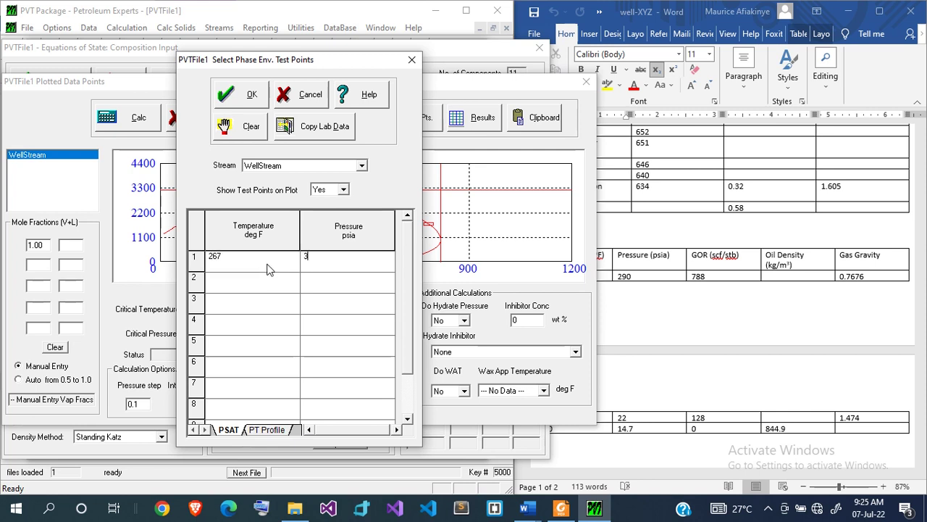
pyautogui.write('540')
pyautogui.click(646, 325)
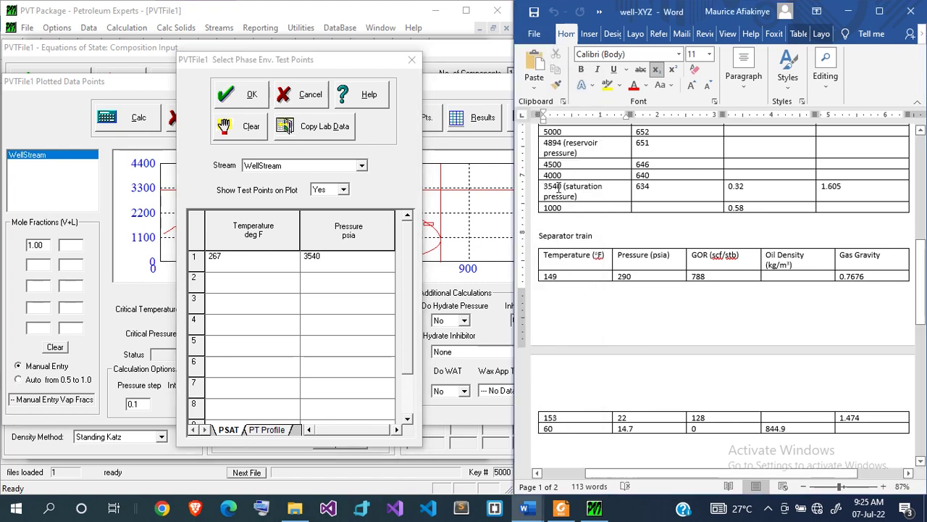
pyautogui.click(342, 258)
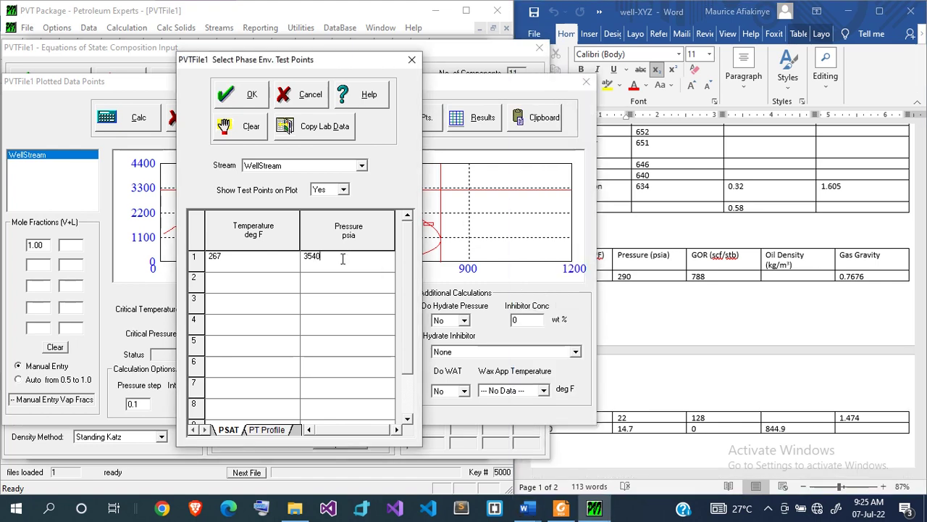
pyautogui.click(245, 95)
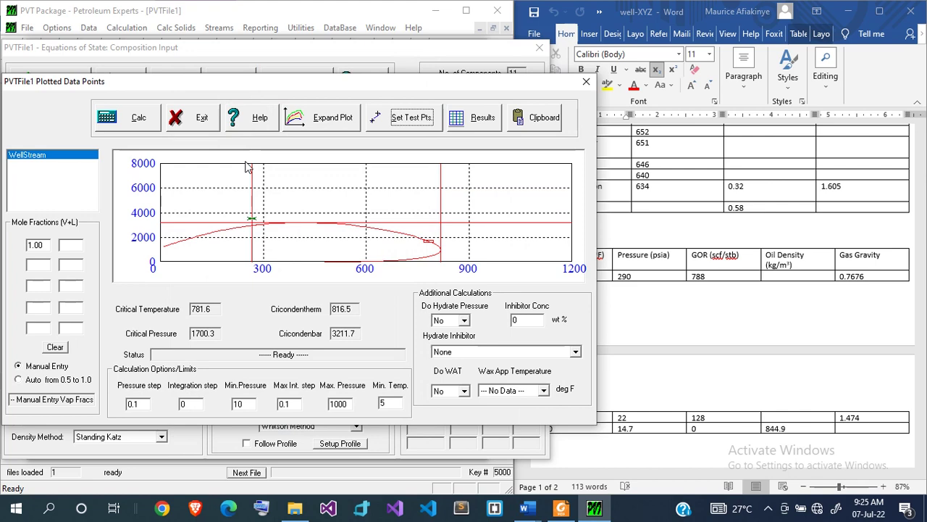
# Examine the test point against the phase envelope in the expanded plot, and return to the quick calculation options.
pyautogui.click(333, 117)
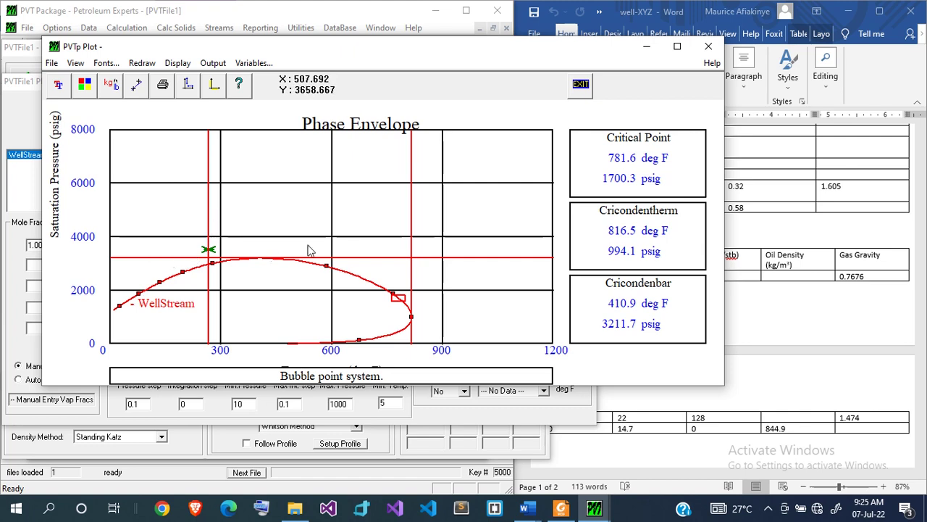
pyautogui.click(580, 82)
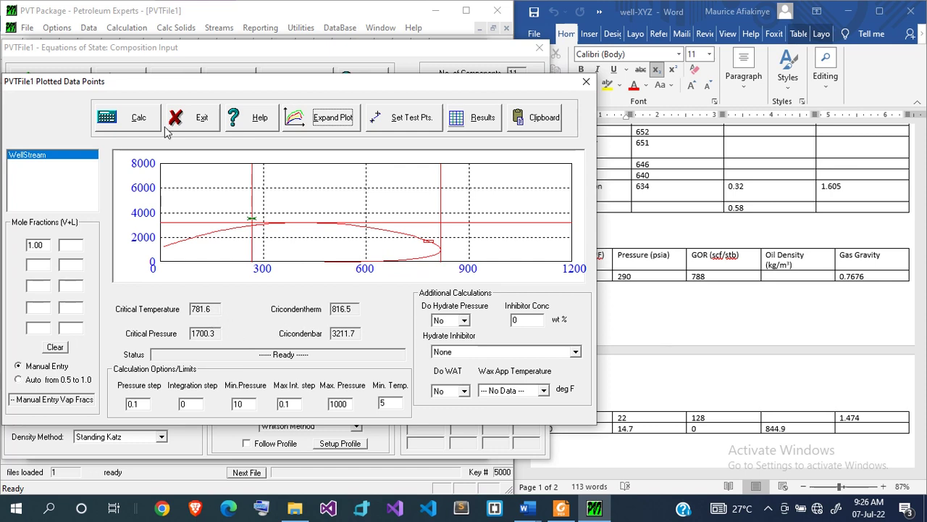
pyautogui.click(198, 124)
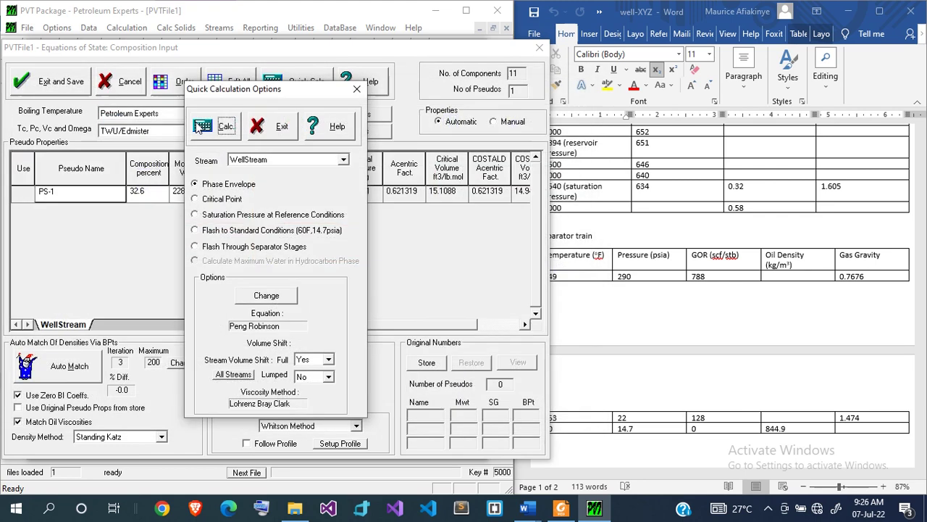
# Open the flash through separator stages calculation for WellStream and arrange the Word report so its separator train table sits beside the grid.
pyautogui.click(217, 247)
pyautogui.click(221, 129)
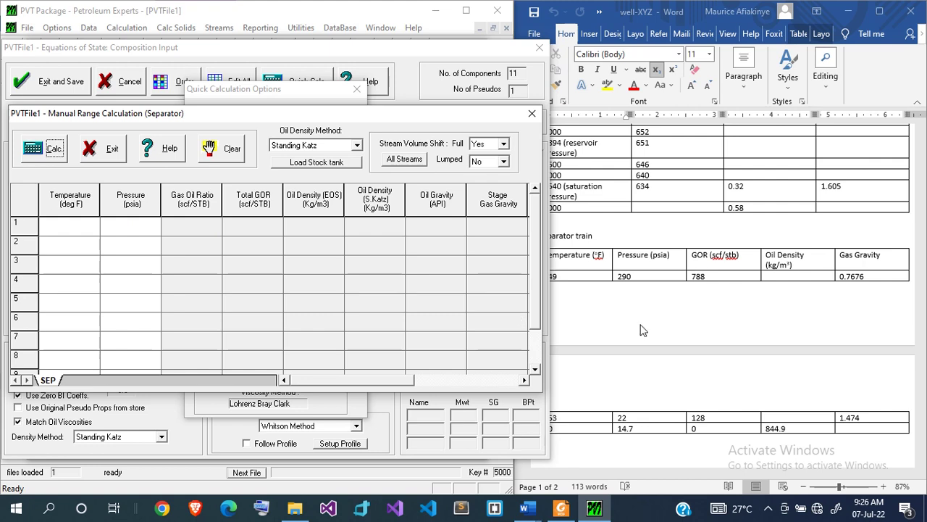
pyautogui.click(607, 302)
pyautogui.scroll(-1, 623, 333)
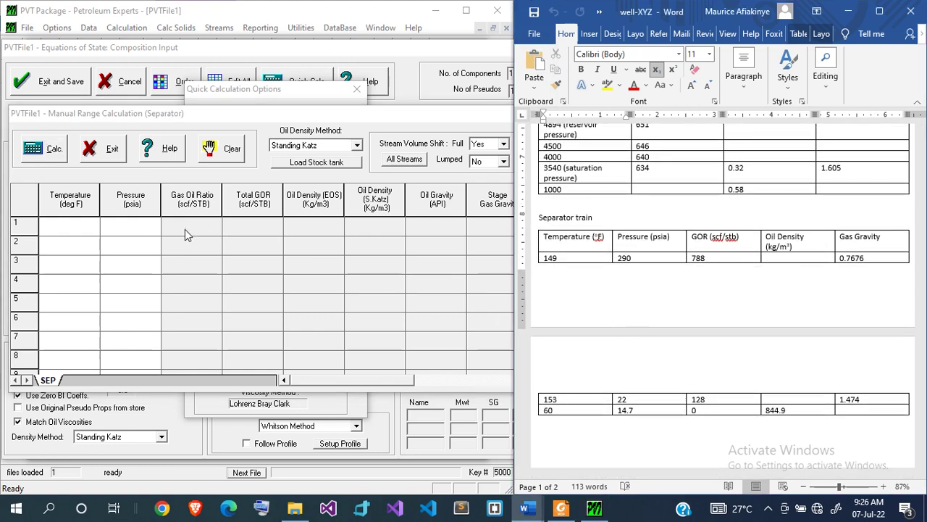
pyautogui.click(71, 232)
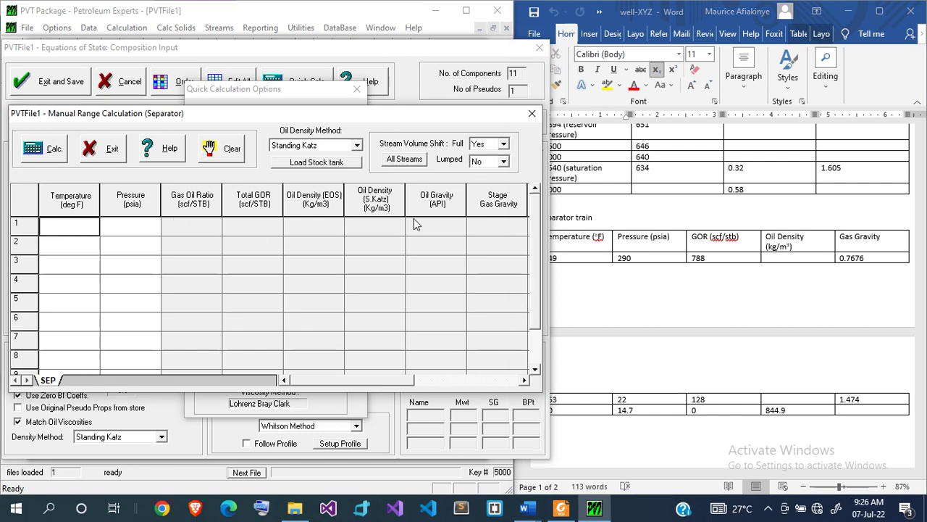
pyautogui.click(627, 290)
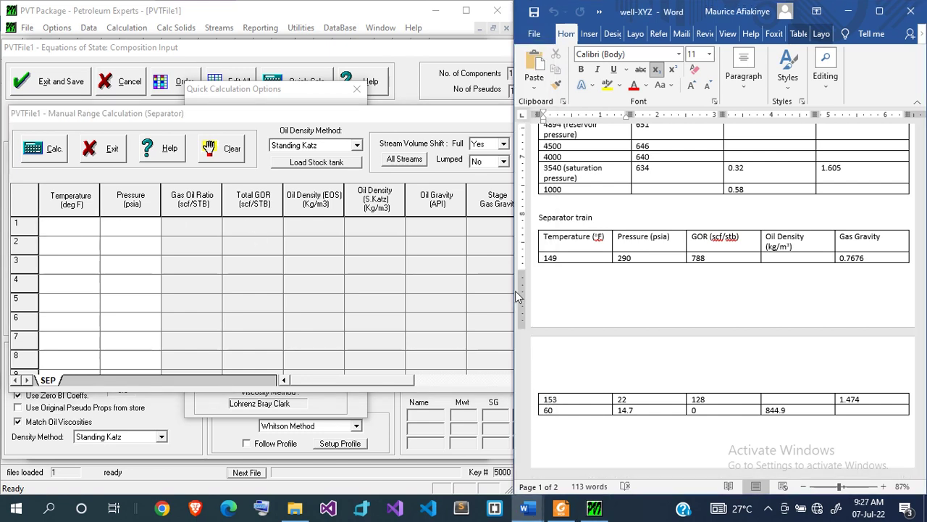
pyautogui.moveTo(519, 292); pyautogui.dragTo(555, 291)
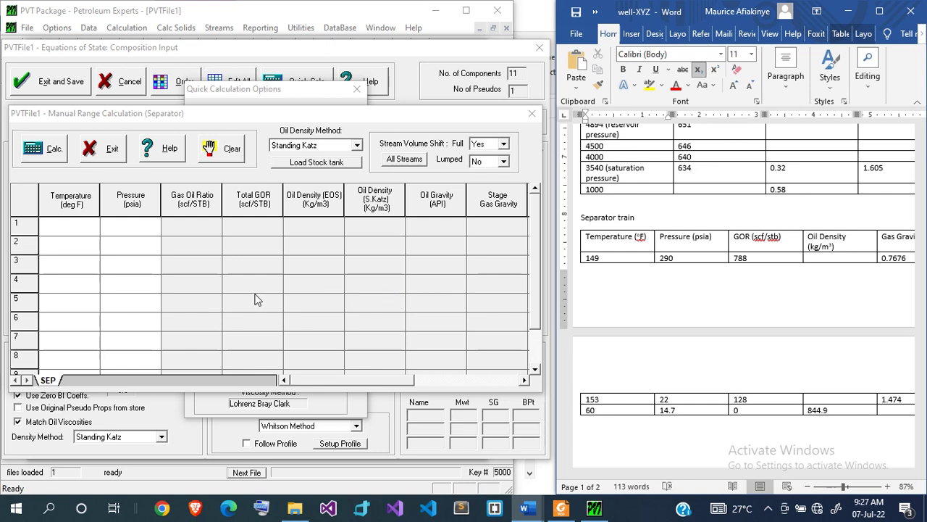
# Enter separator stage temperatures of 149, 153 and 60 deg F in the first three rows.
pyautogui.click(87, 233)
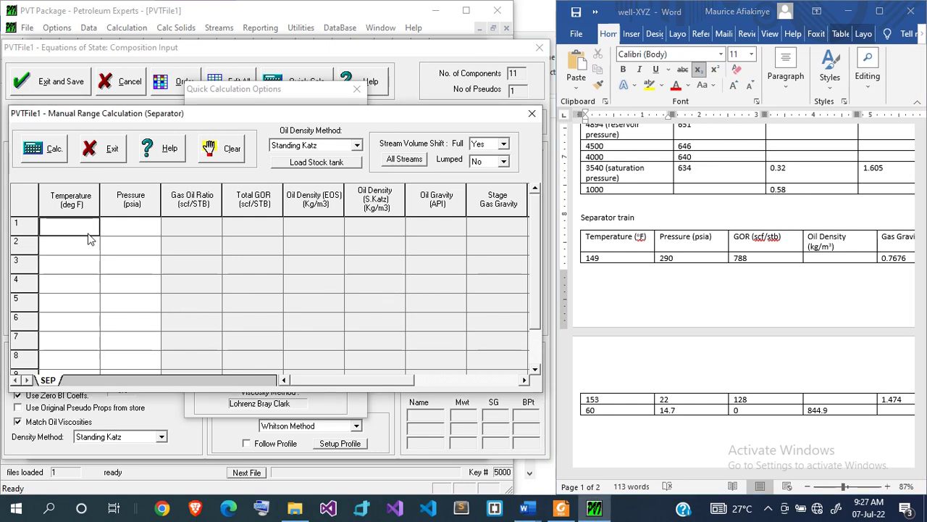
pyautogui.write('149')
pyautogui.press('Return')
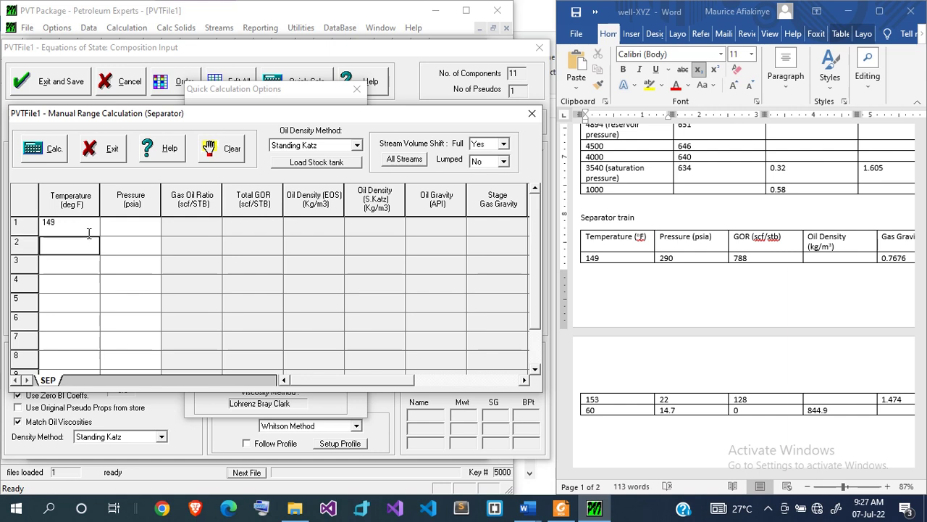
pyautogui.write('153')
pyautogui.press('Return')
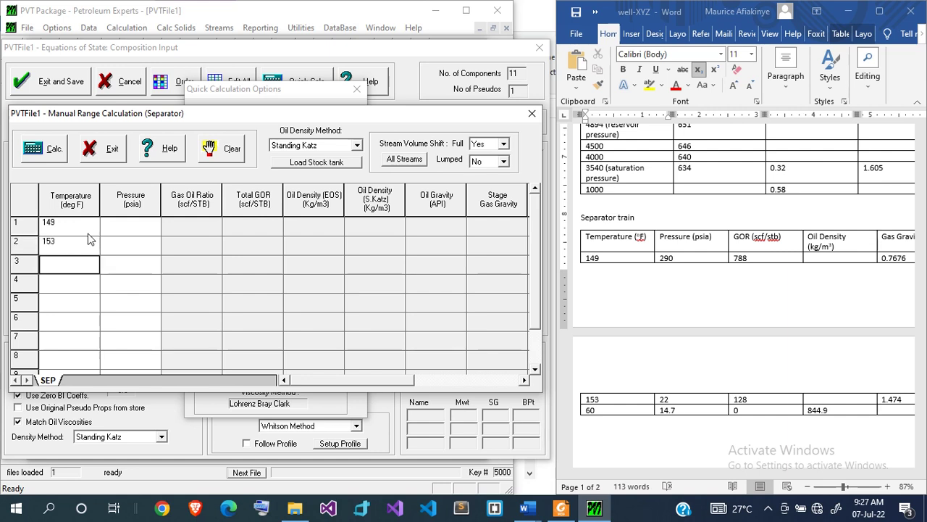
pyautogui.write('60')
pyautogui.press('Tab')
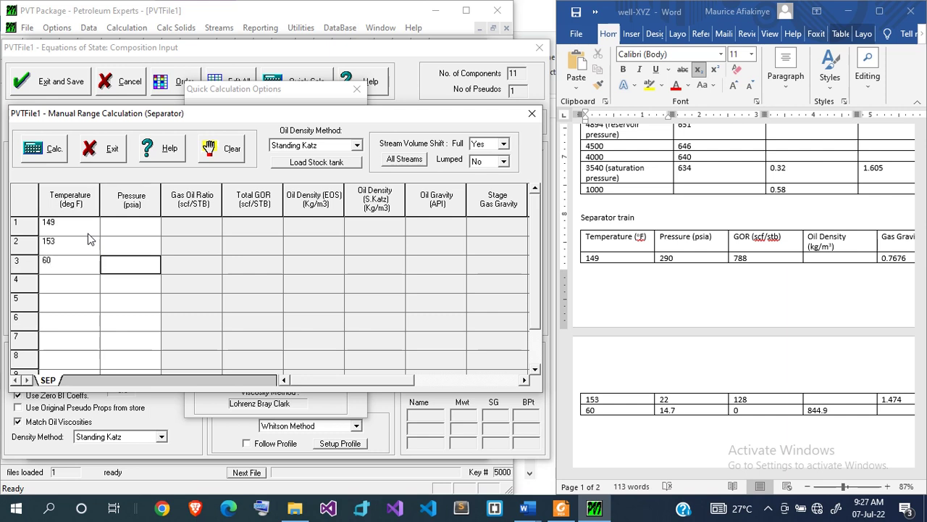
# Set the three separator stage pressures to 290, 22 and 14.7 psia and calculate the separator flash.
pyautogui.write('14.7')
pyautogui.press('Up')
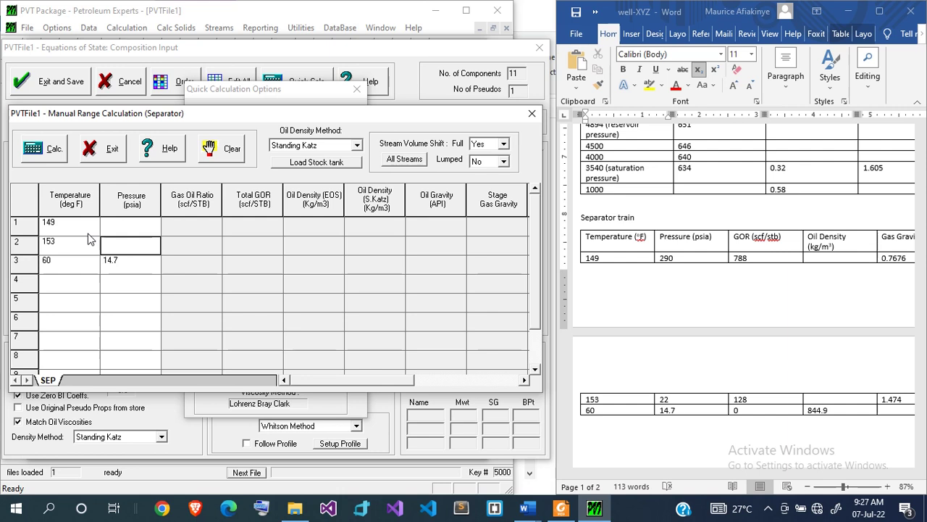
pyautogui.write('22')
pyautogui.press('Up')
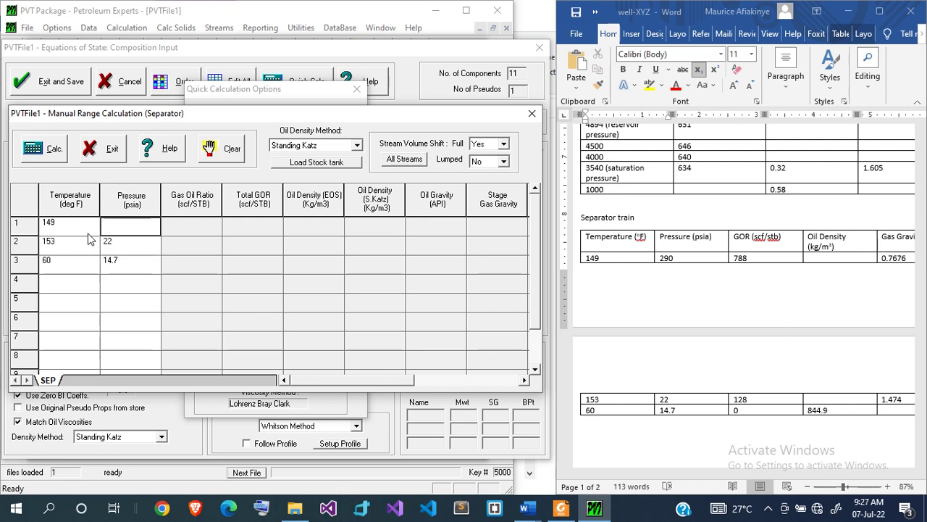
pyautogui.write('290')
pyautogui.click(51, 153)
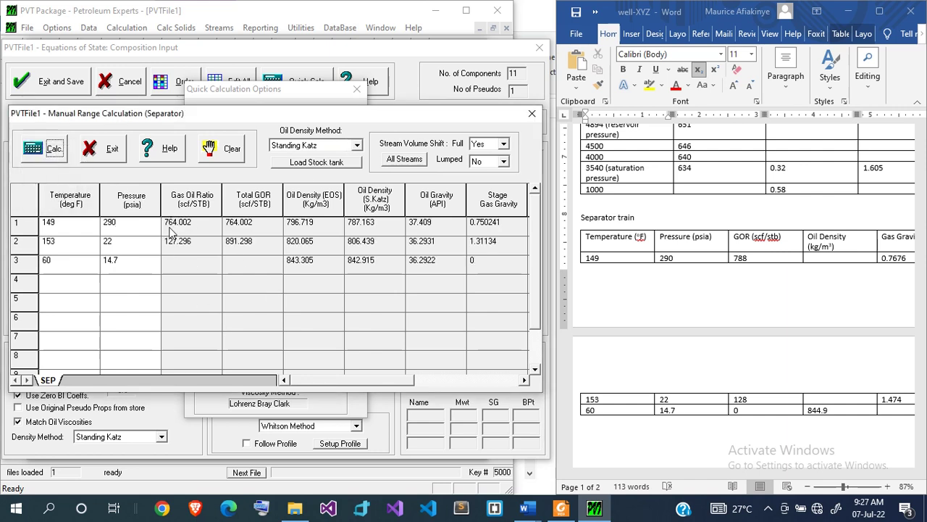
# Compare the calculated GOR, oil density and stage gas gravity with the report's separator train table, and return to the composition input.
pyautogui.click(683, 284)
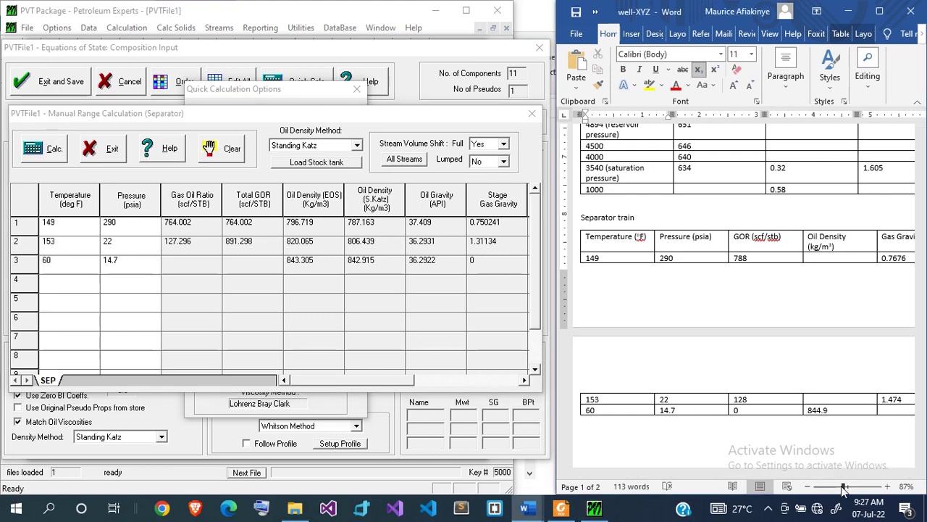
pyautogui.moveTo(844, 486); pyautogui.dragTo(840, 489)
pyautogui.moveTo(790, 475)
pyautogui.mouseDown()
pyautogui.moveTo(805, 476)
pyautogui.moveTo(790, 476)
pyautogui.mouseUp()
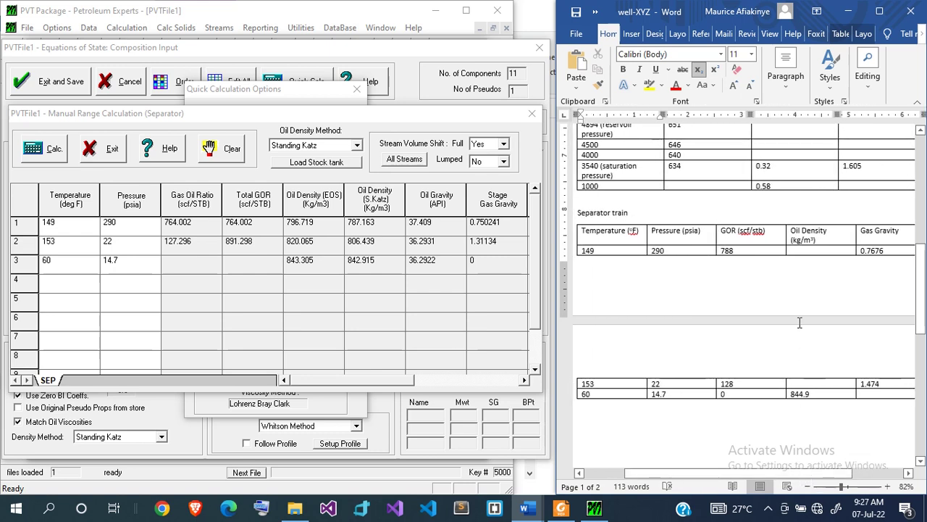
pyautogui.doubleClick(727, 250)
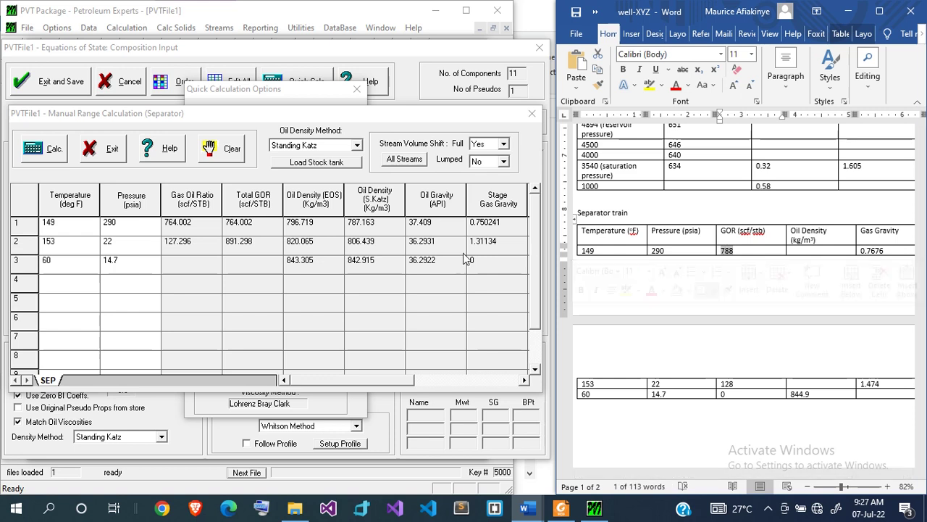
pyautogui.click(211, 232)
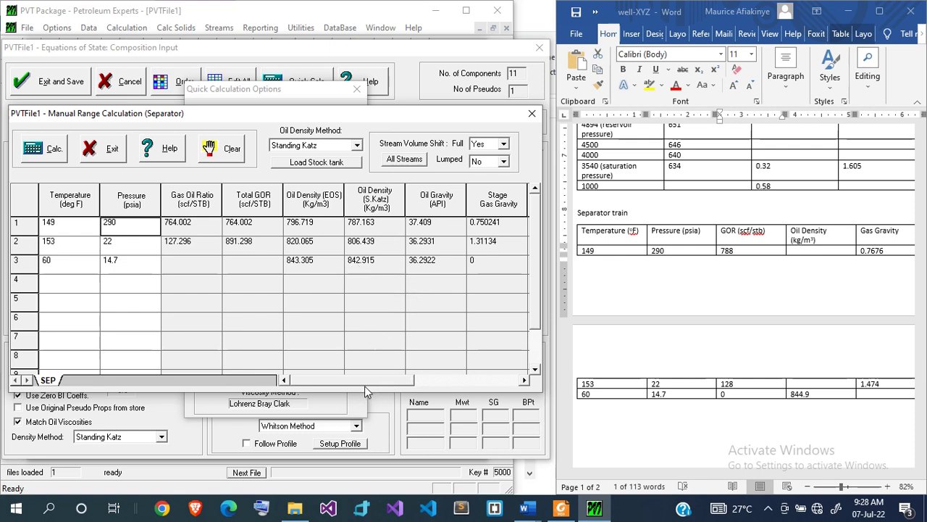
pyautogui.moveTo(381, 383); pyautogui.dragTo(445, 384)
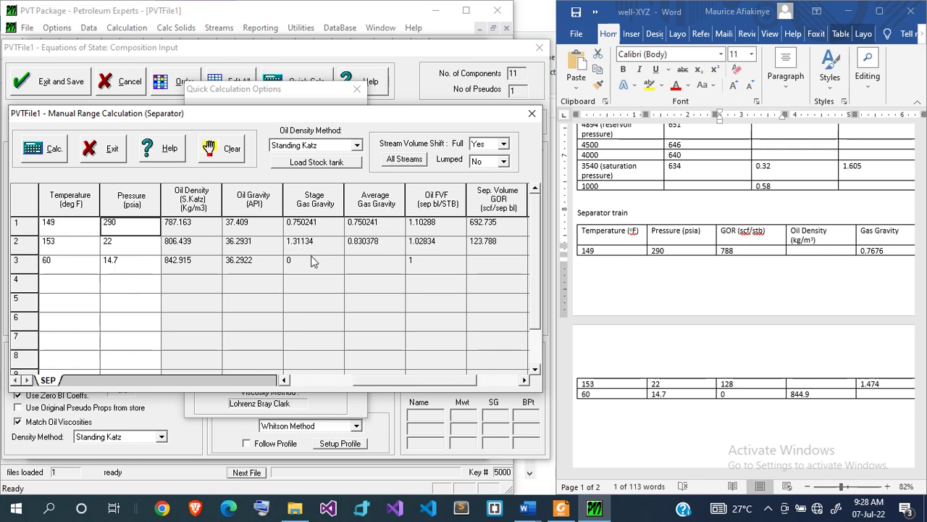
pyautogui.click(113, 150)
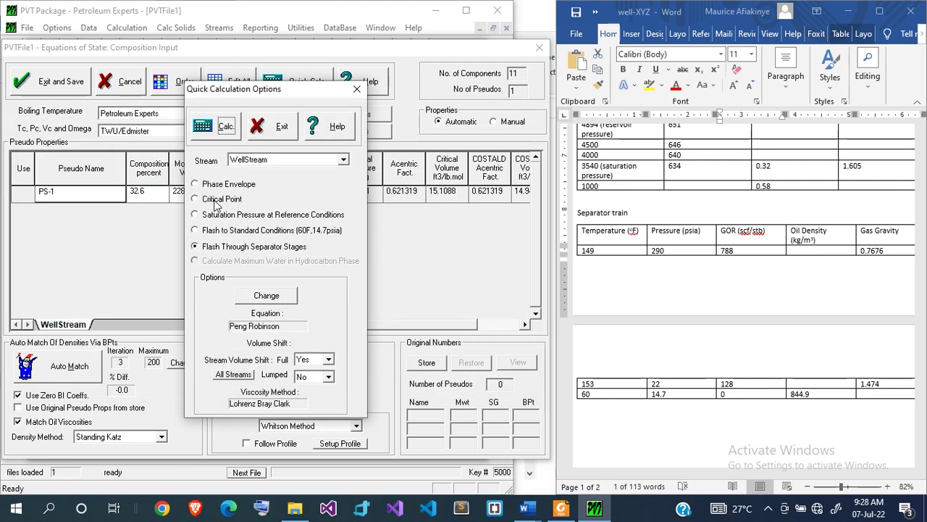
pyautogui.click(270, 130)
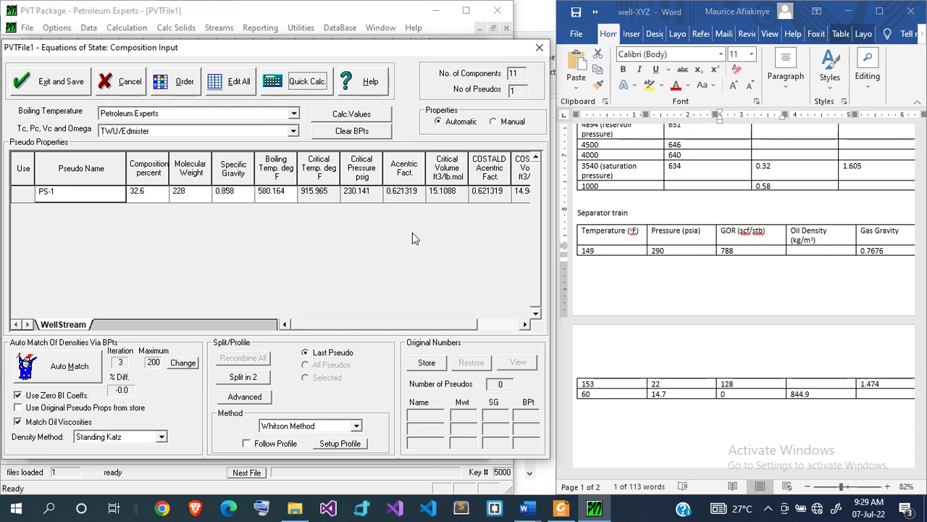
# Store the original pseudo properties, enable using them from store for auto matching, and keep Whitson Method as the split method.
pyautogui.click(426, 366)
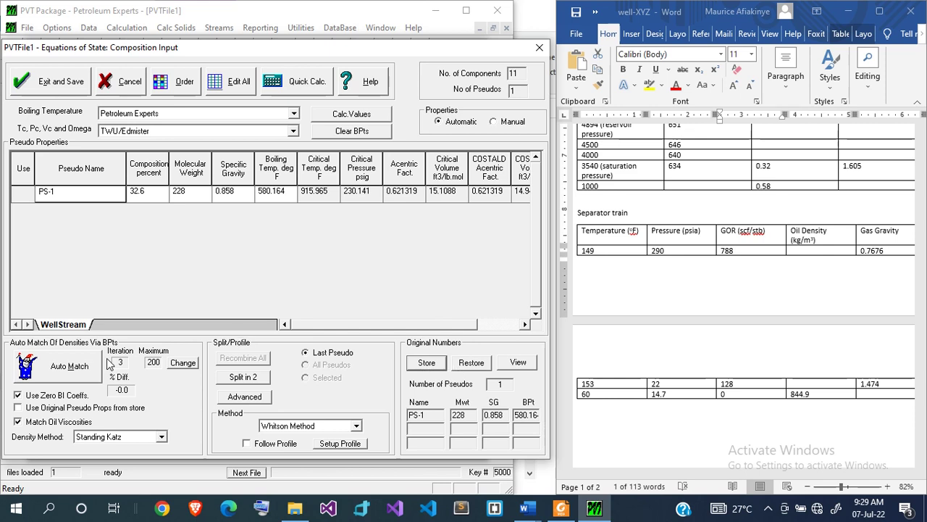
pyautogui.click(33, 410)
pyautogui.click(357, 426)
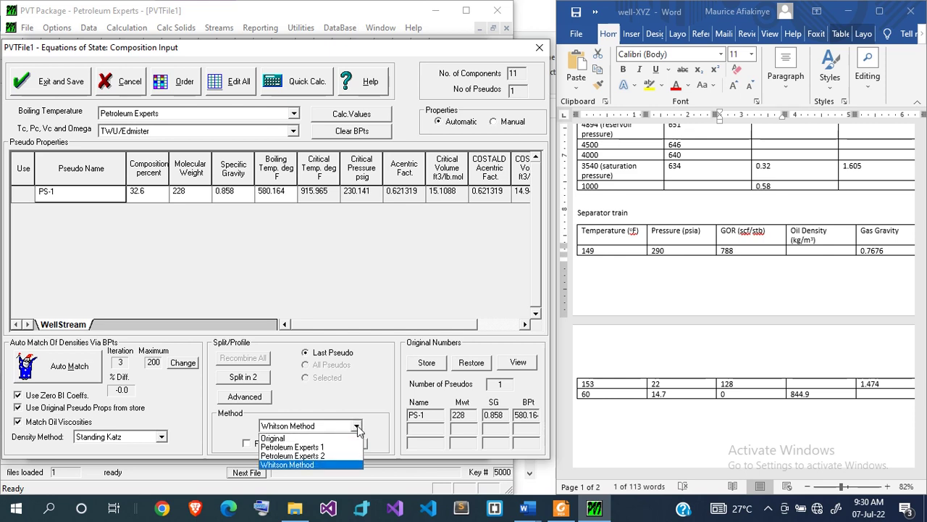
pyautogui.click(357, 426)
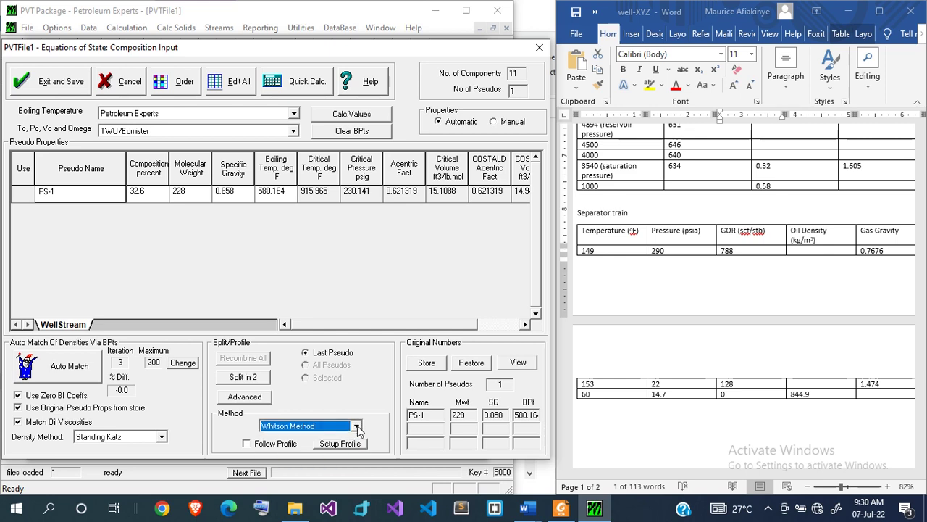
# Open the advanced pseudo splitting options and set both the mole weight and SG extended properties to Whitson.
pyautogui.click(244, 398)
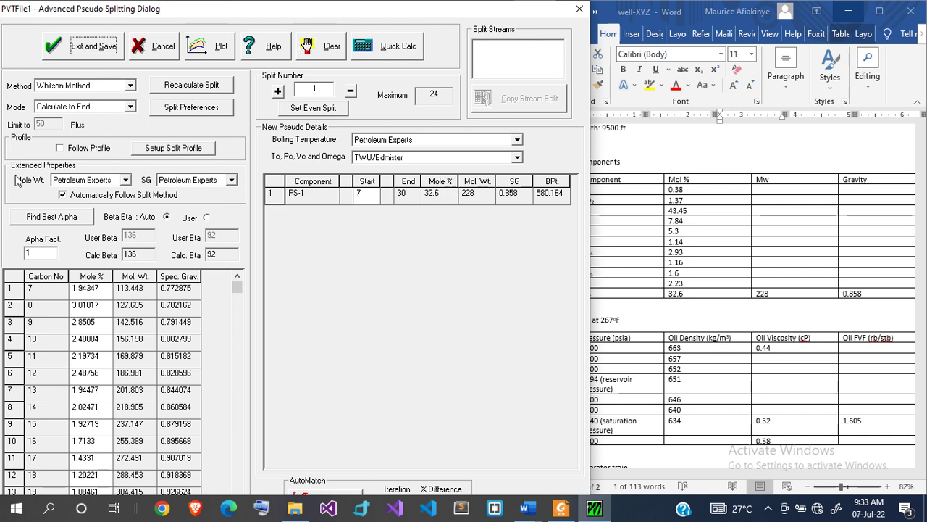
pyautogui.click(124, 180)
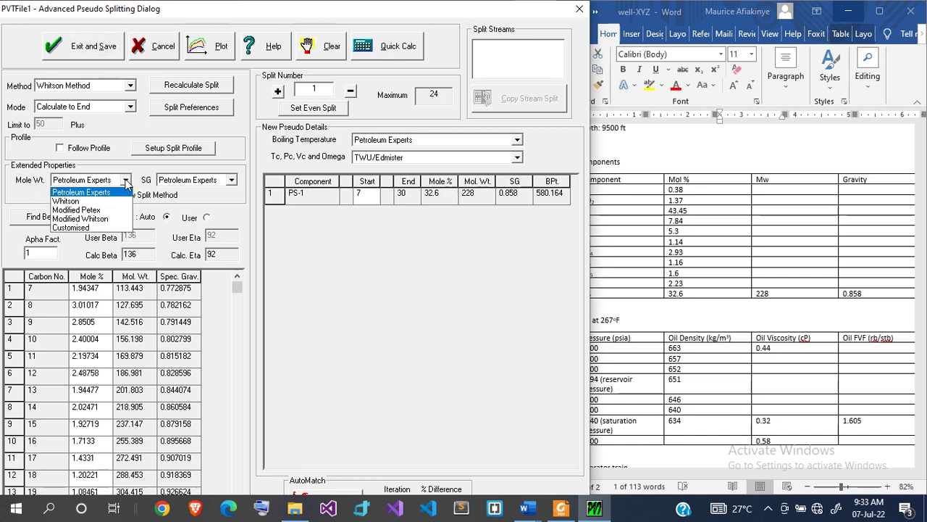
pyautogui.click(65, 201)
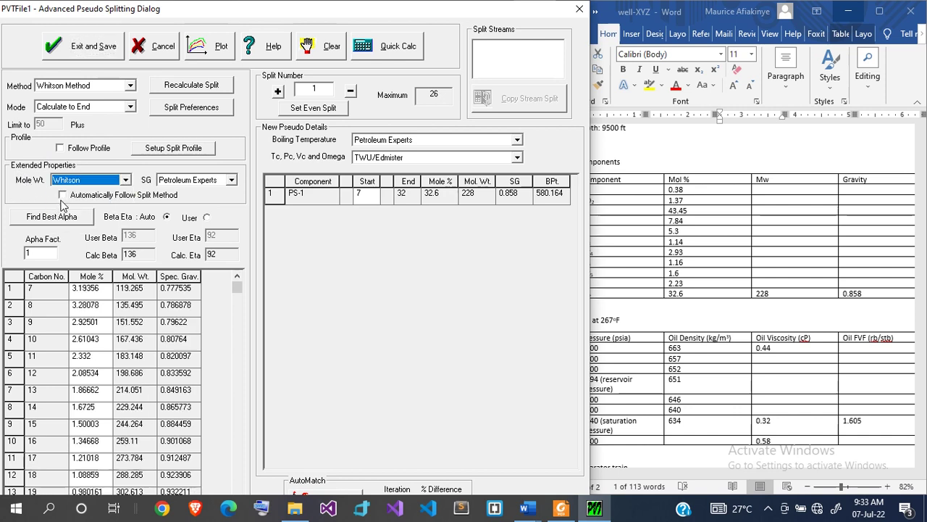
pyautogui.click(194, 183)
pyautogui.click(202, 201)
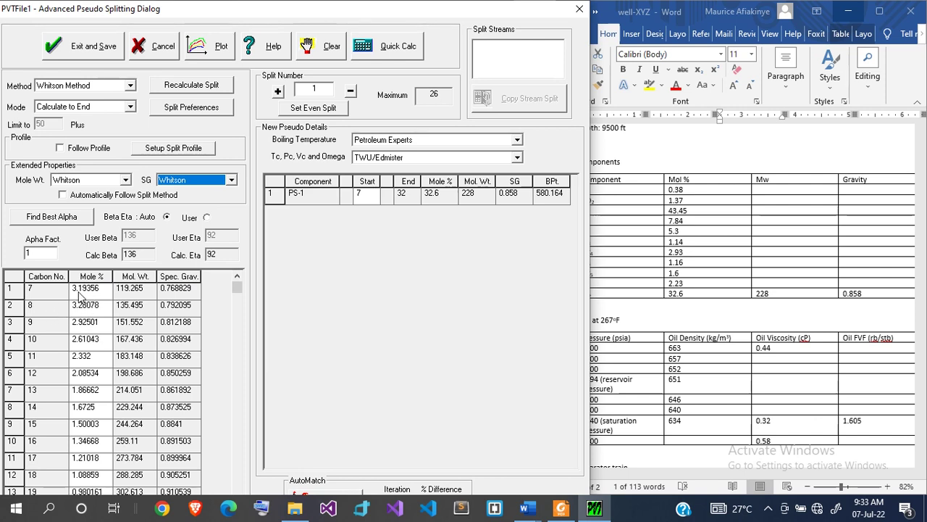
# Check the report's C6 mole percent, and recalculate the split with an alpha factor of 1.1, followed by 1.2.
pyautogui.click(681, 244)
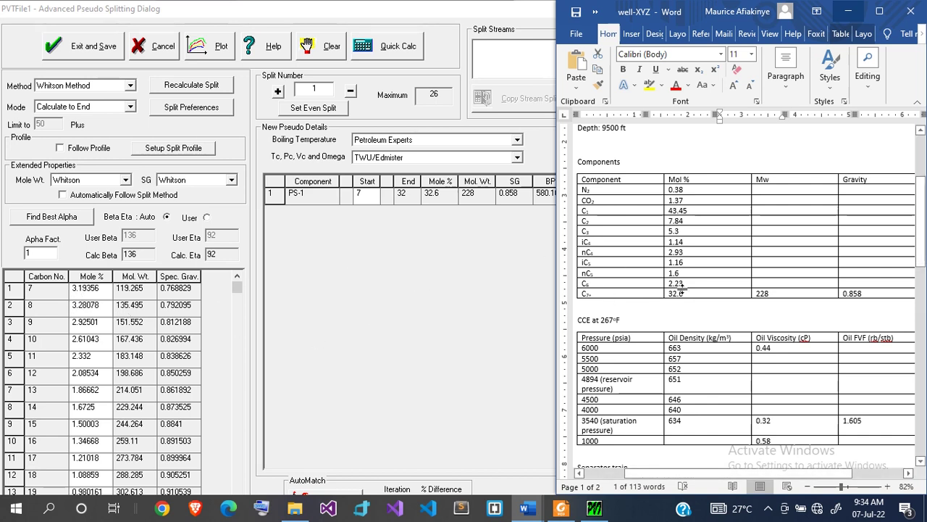
pyautogui.click(41, 253)
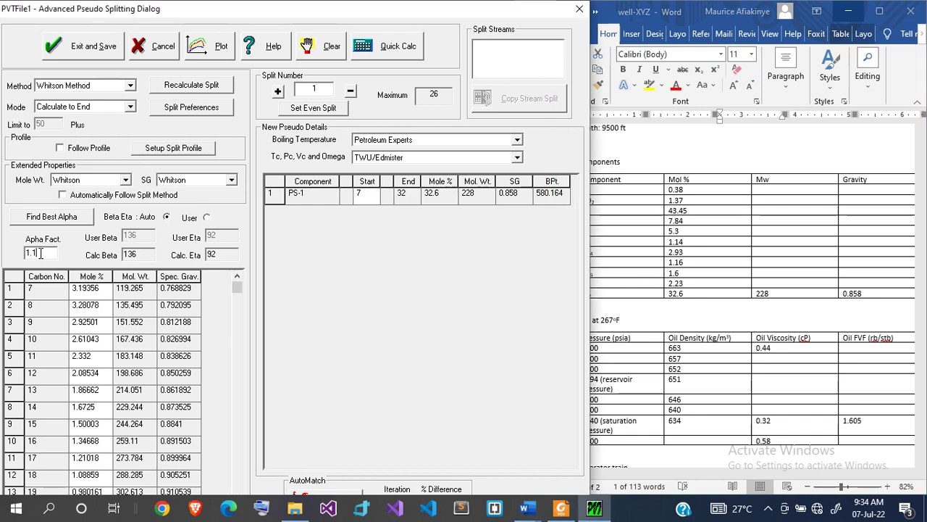
pyautogui.click(202, 88)
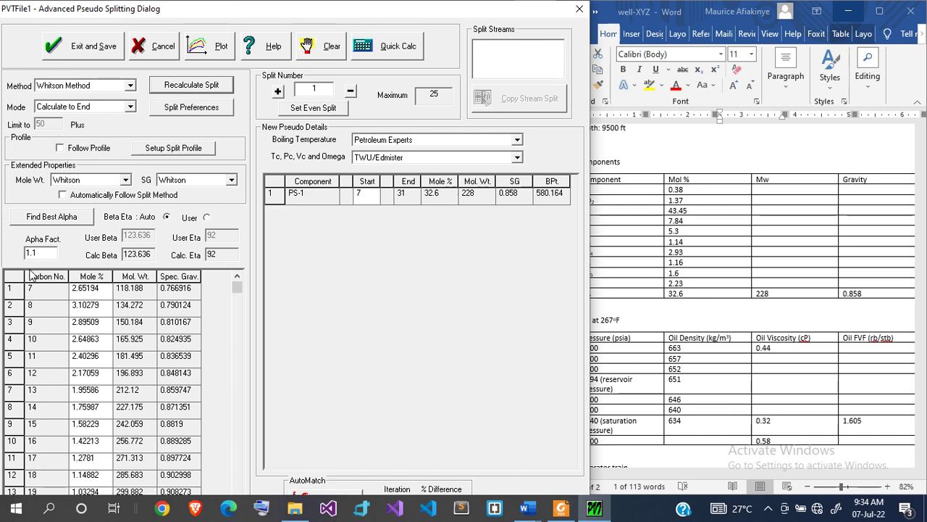
pyautogui.click(39, 252)
pyautogui.click(213, 86)
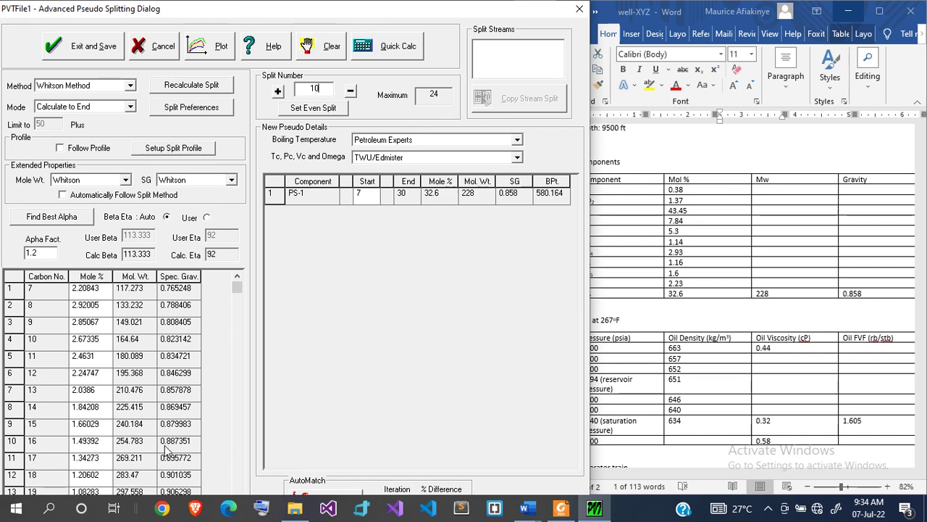
# Split PS-1 evenly into 10 pseudo components and save the split to the composition.
pyautogui.click(333, 109)
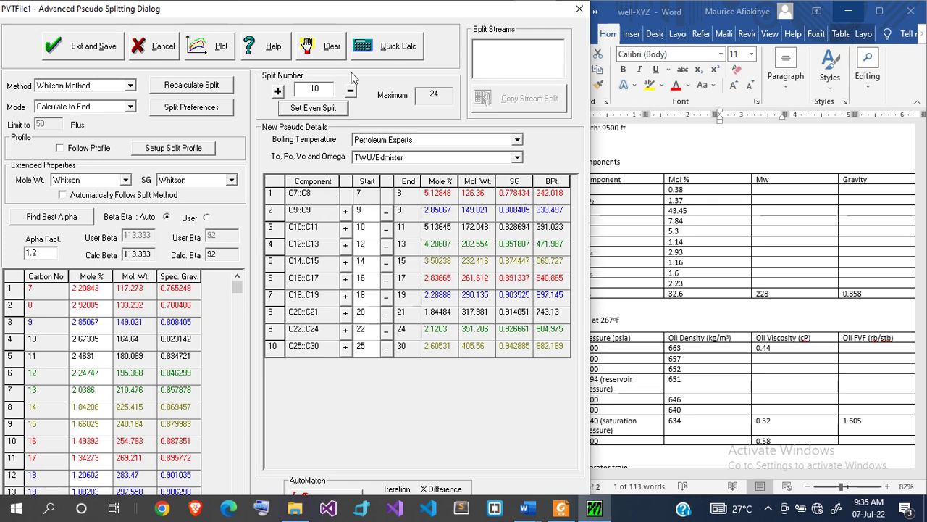
pyautogui.click(86, 50)
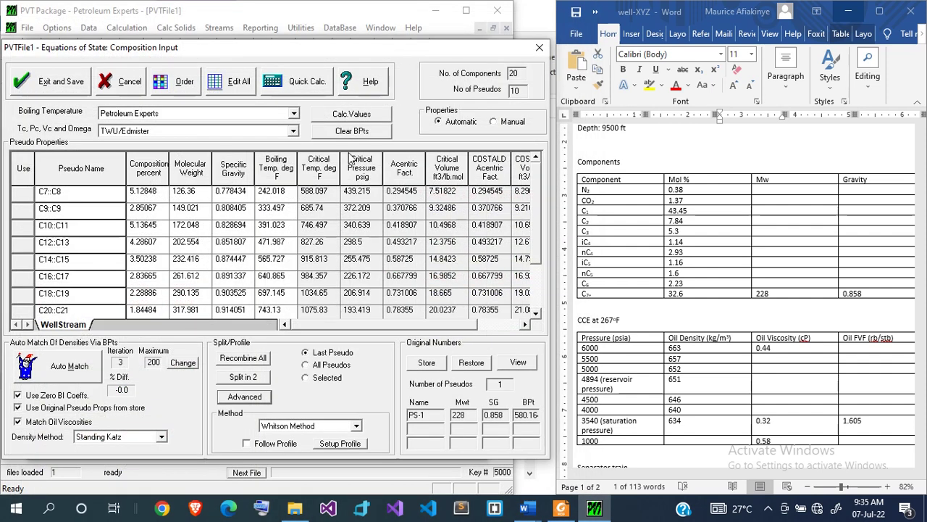
# Calculate the split WellStream's saturation pressure at reference conditions and dismiss the result.
pyautogui.click(310, 83)
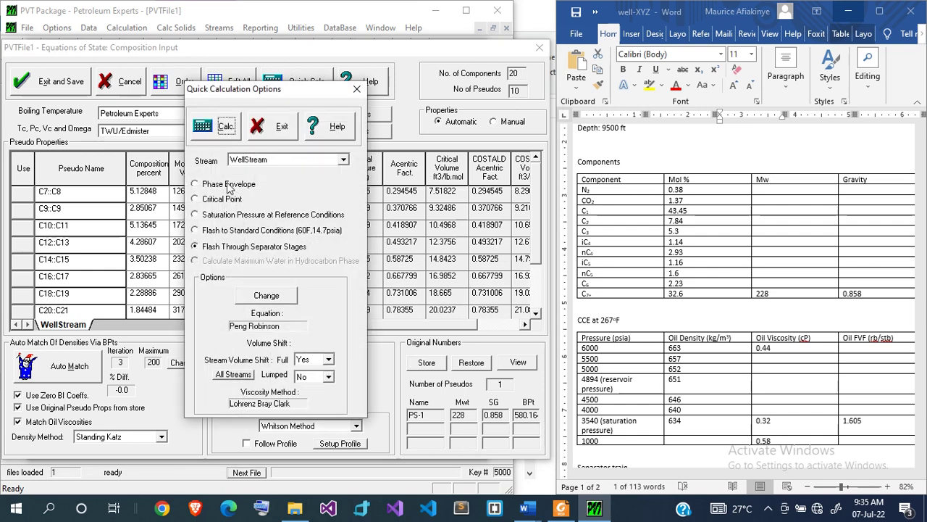
pyautogui.click(234, 216)
pyautogui.click(218, 128)
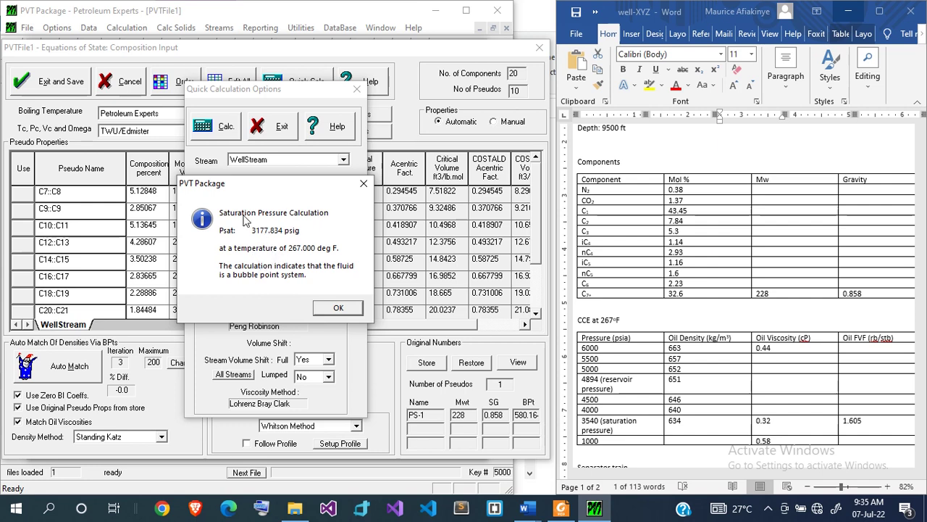
pyautogui.click(337, 308)
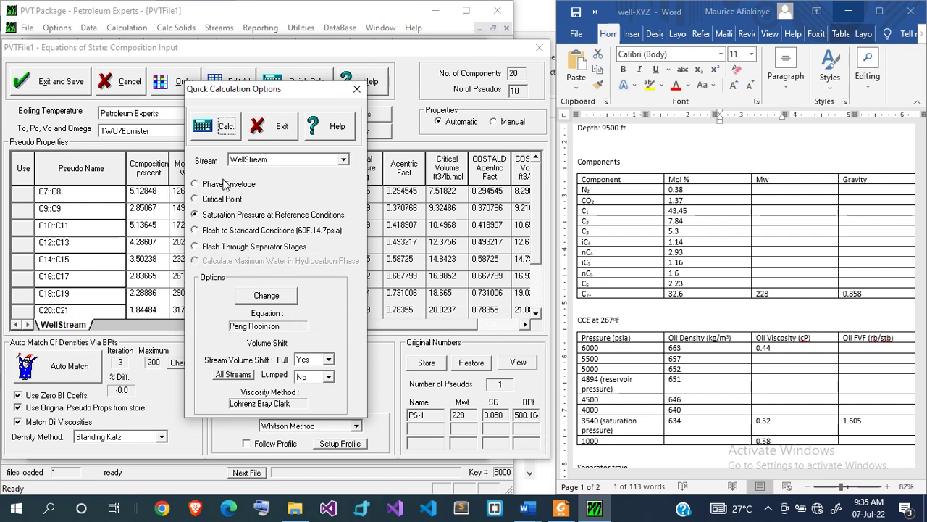
# Calculate the split WellStream's phase envelope, inspect it in the expanded plot, and close the plots.
pyautogui.click(250, 185)
pyautogui.click(224, 127)
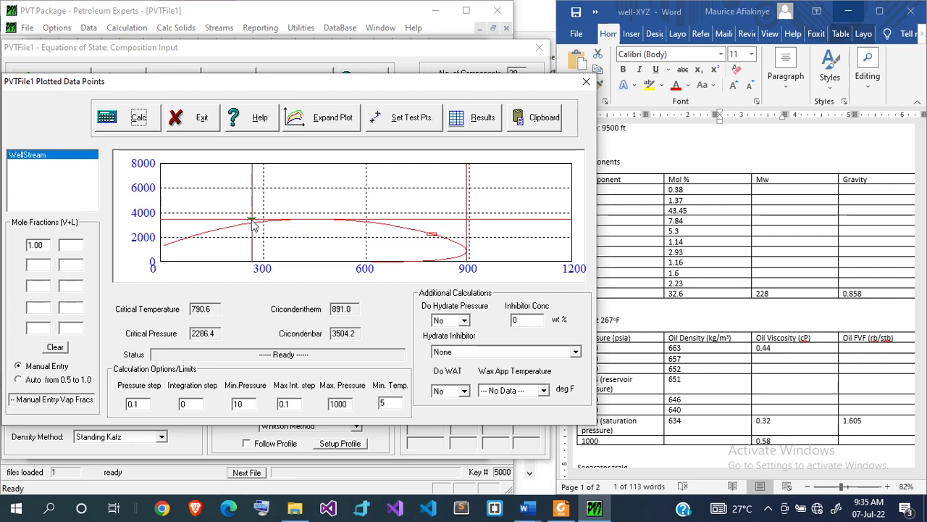
pyautogui.click(329, 121)
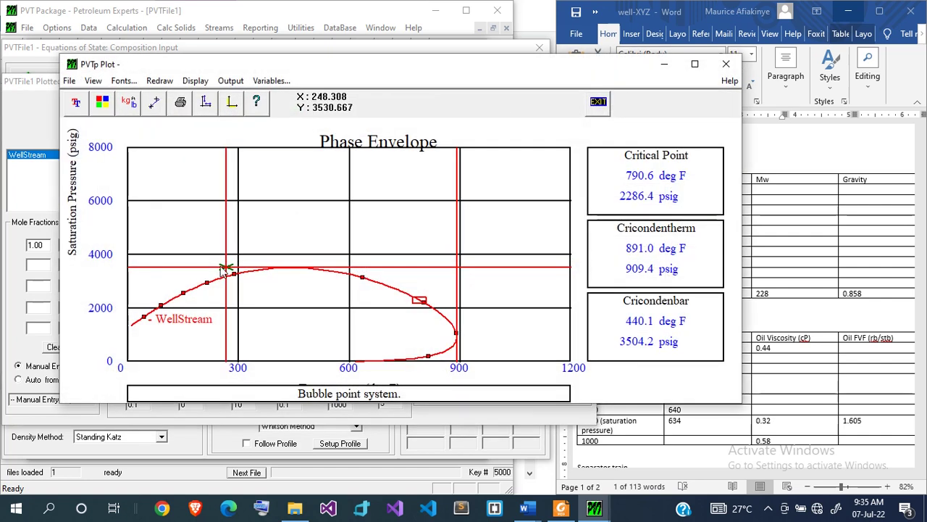
pyautogui.click(599, 102)
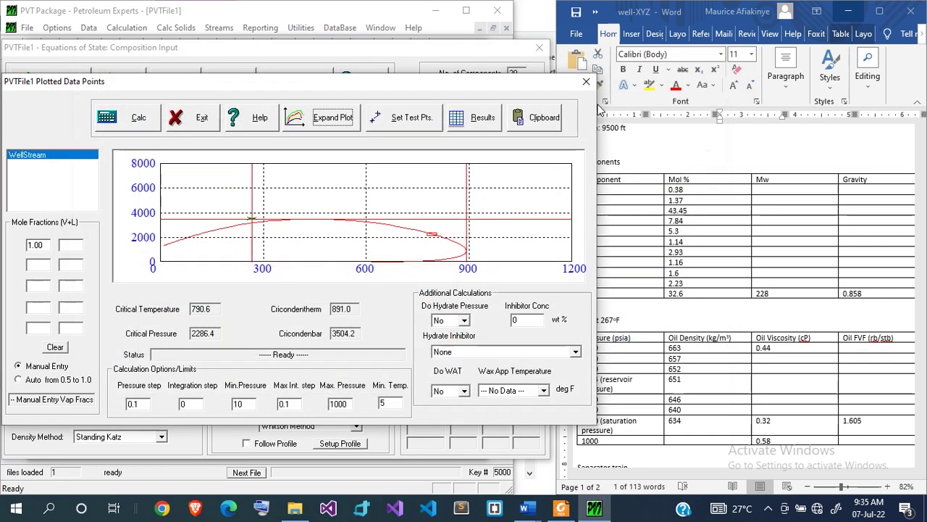
pyautogui.click(196, 119)
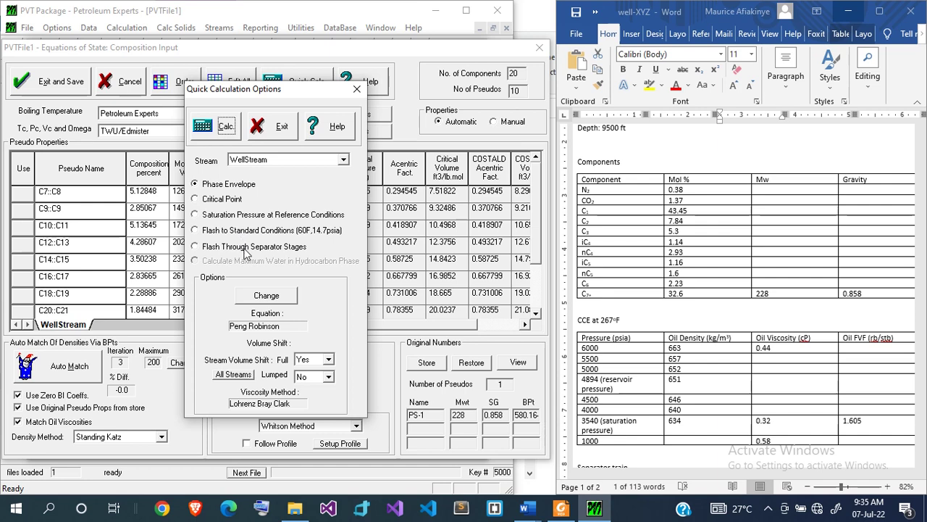
# Flash the WellStream through the separator stages, compare the results with the report's separator train table, and leave the quick calculations.
pyautogui.click(246, 247)
pyautogui.click(214, 128)
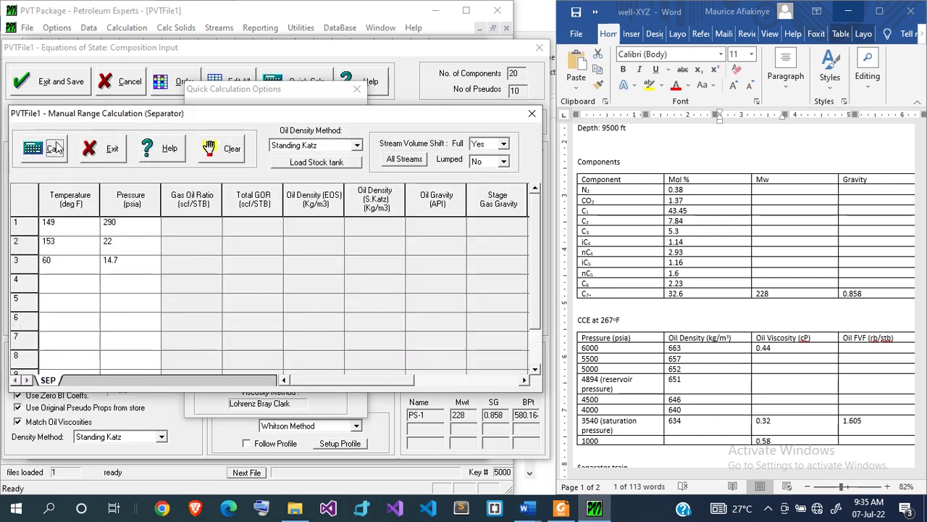
pyautogui.click(41, 159)
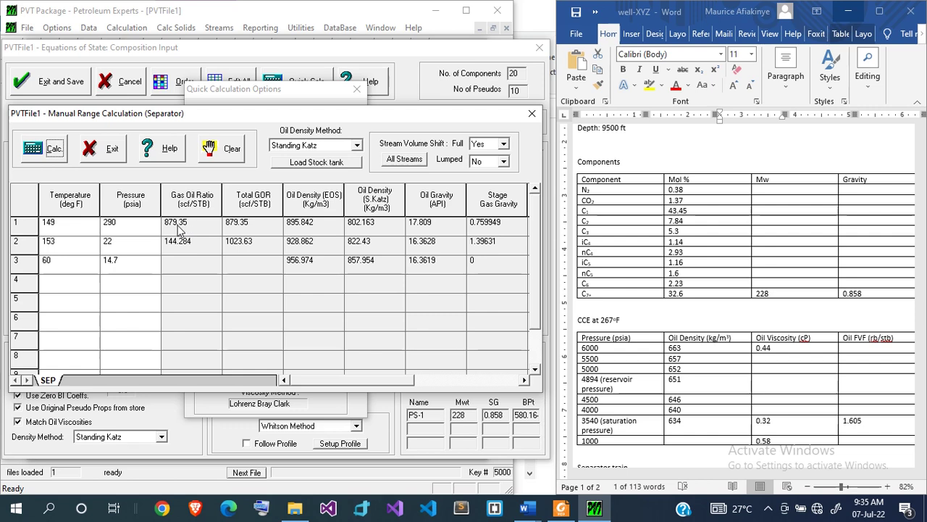
pyautogui.scroll(-4, 673, 303)
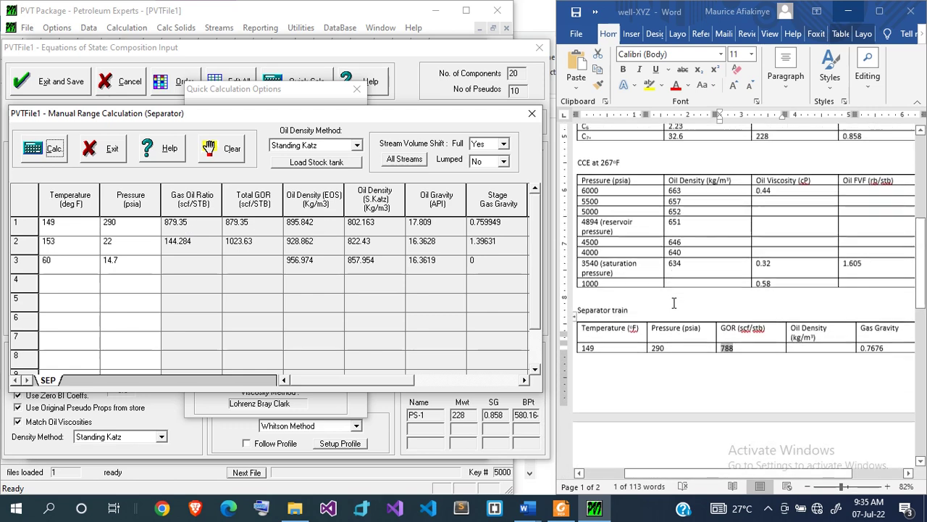
pyautogui.scroll(-2, 674, 303)
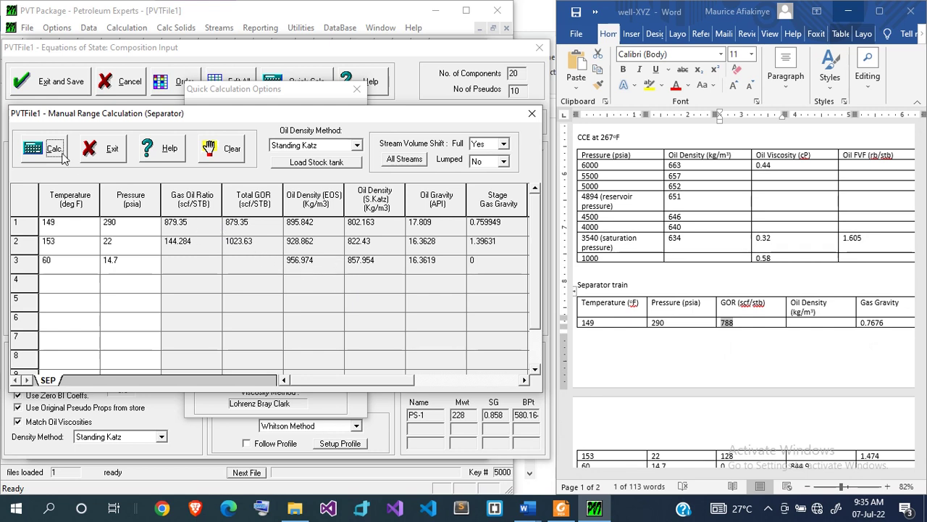
pyautogui.click(109, 150)
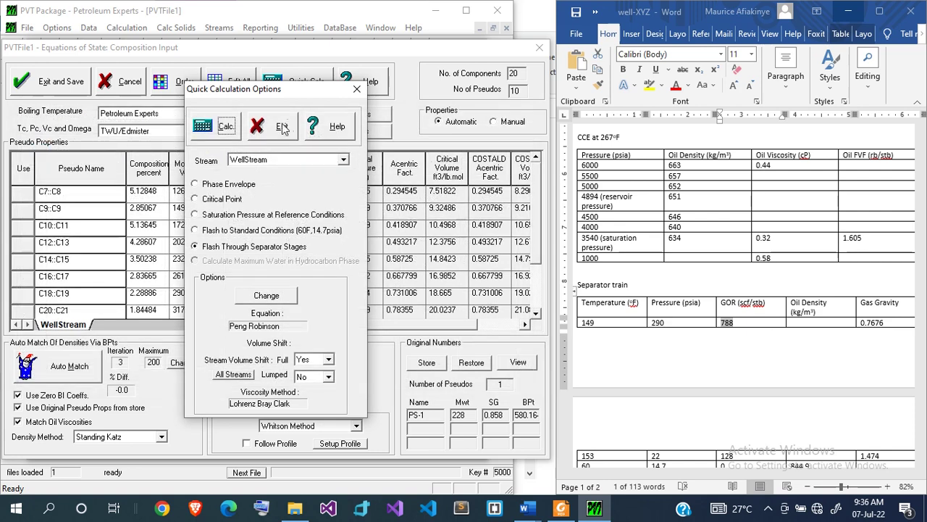
pyautogui.click(282, 128)
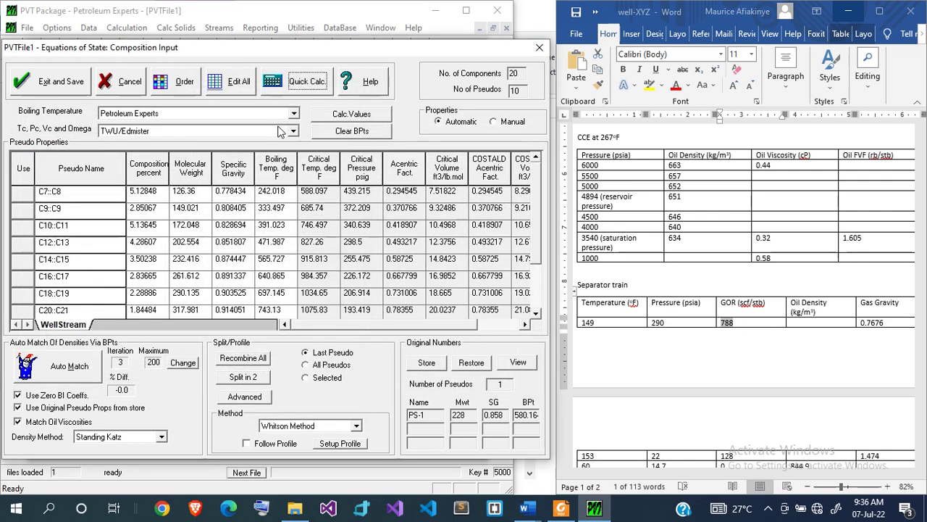
# Save the pseudo properties and calculate new binary interaction coefficients with the Chevron Method for pure components and pseudos.
pyautogui.click(65, 87)
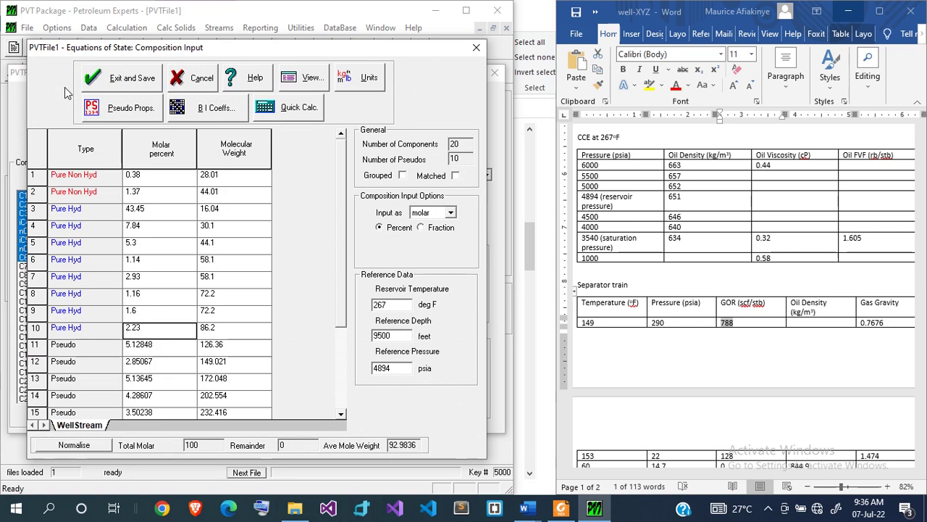
pyautogui.click(200, 110)
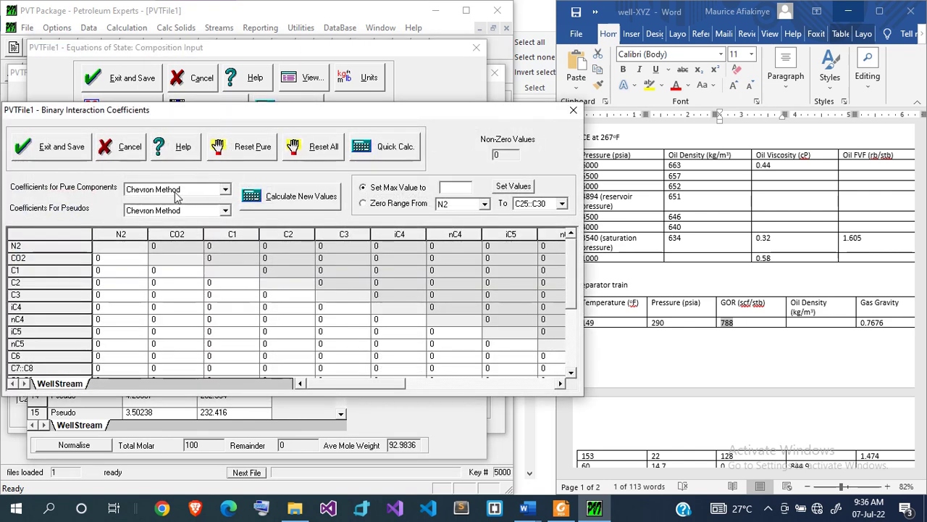
pyautogui.click(323, 198)
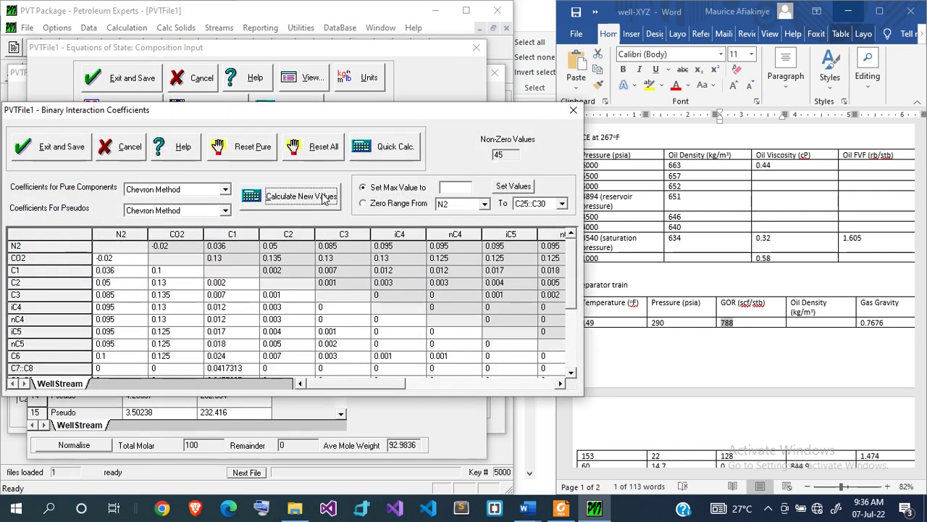
# Calculate the WellStream's saturation pressure at reference conditions using the new interaction coefficients, and dismiss the result.
pyautogui.click(393, 147)
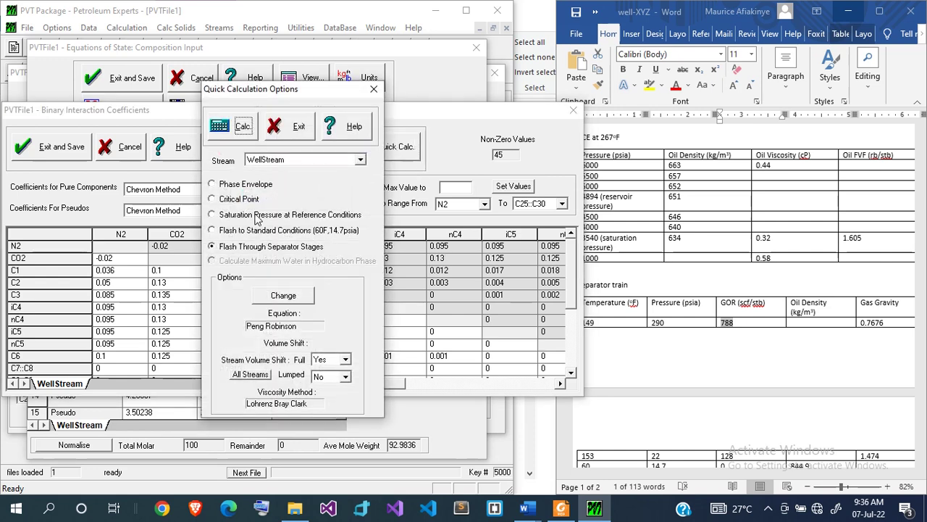
pyautogui.click(256, 217)
pyautogui.click(227, 133)
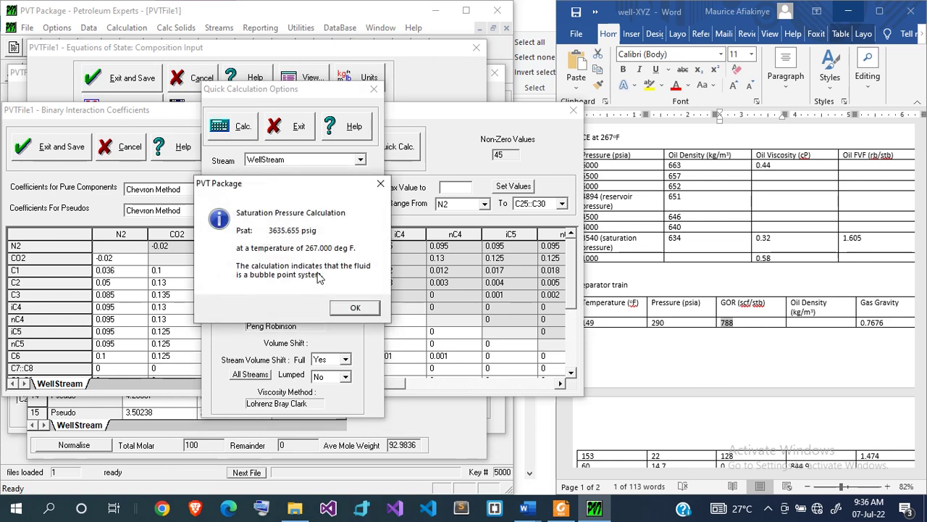
pyautogui.click(357, 316)
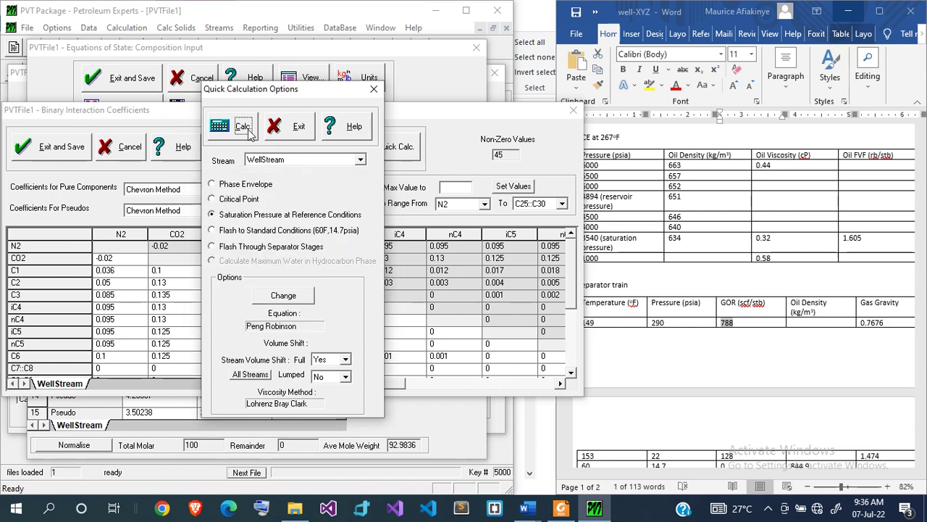
pyautogui.click(281, 134)
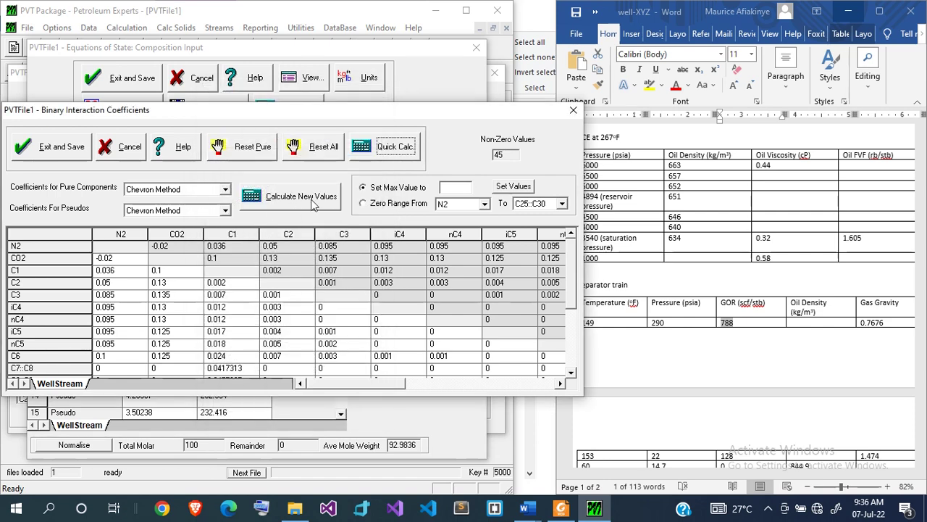
# Calculate the phase envelope with the Chevron coefficients, examine the expanded plot, and close it.
pyautogui.click(394, 144)
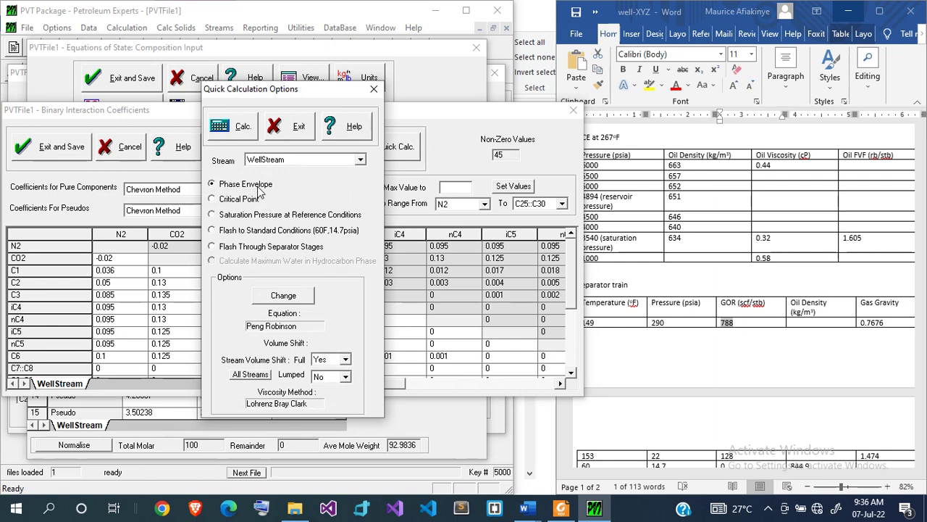
pyautogui.click(239, 127)
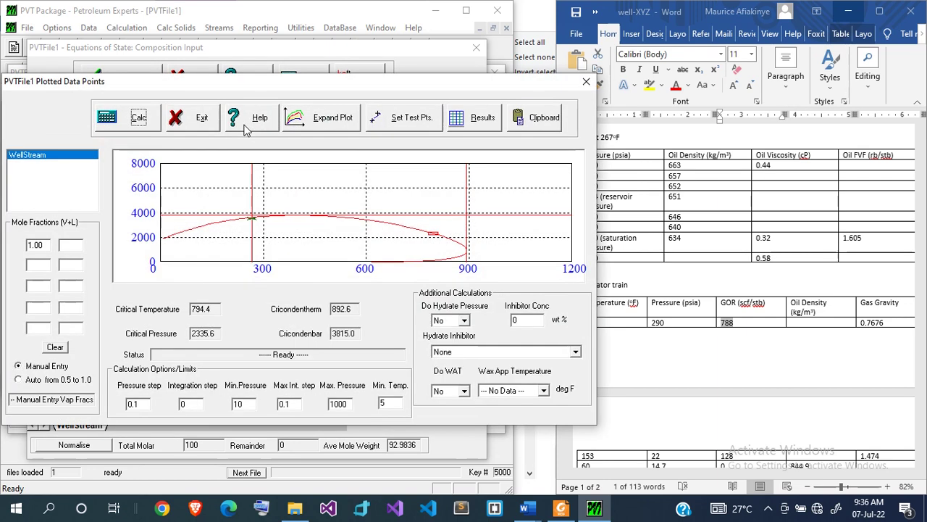
pyautogui.click(345, 123)
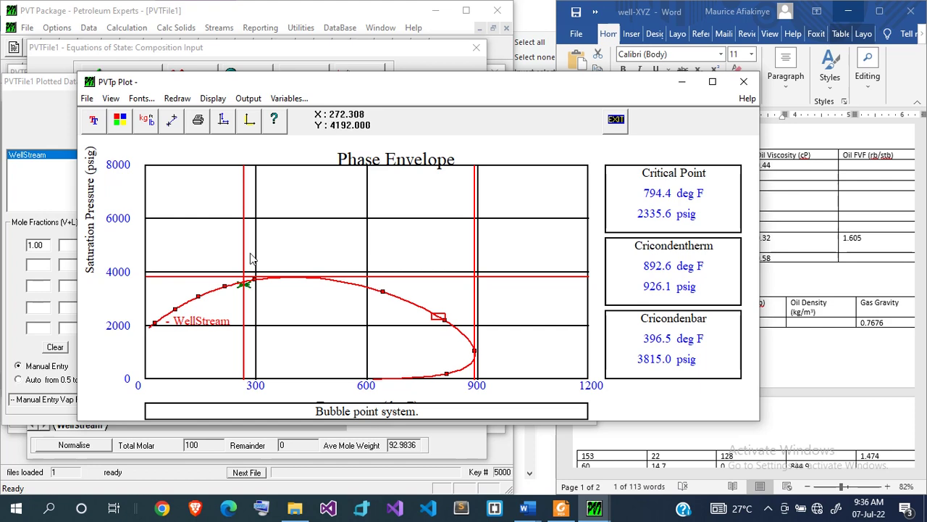
pyautogui.click(616, 121)
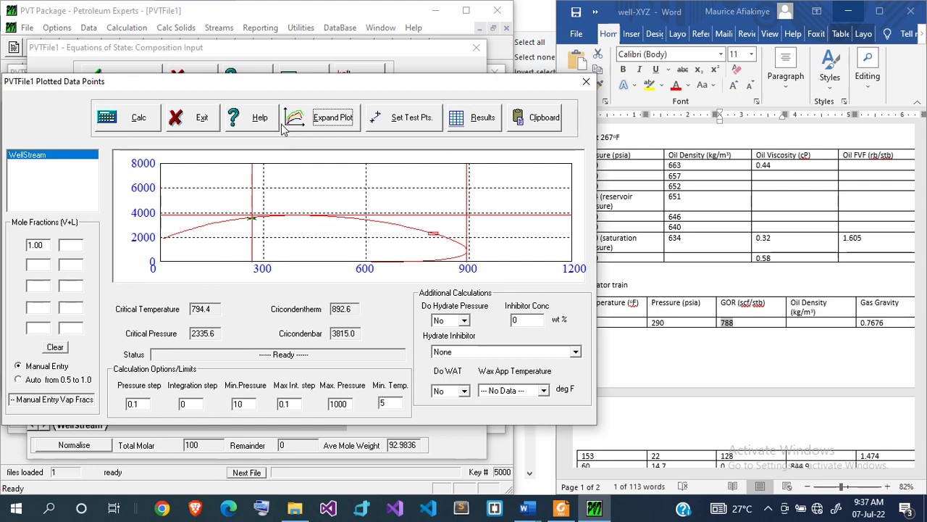
pyautogui.click(201, 118)
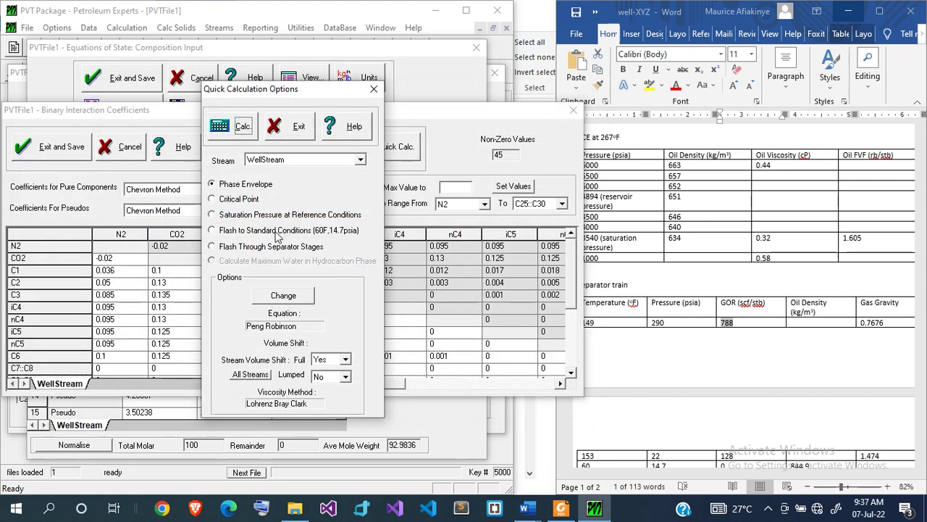
# Flash the WellStream through the separator stages with the Chevron coefficients, review GOR and density, and return to the coefficient table.
pyautogui.click(268, 247)
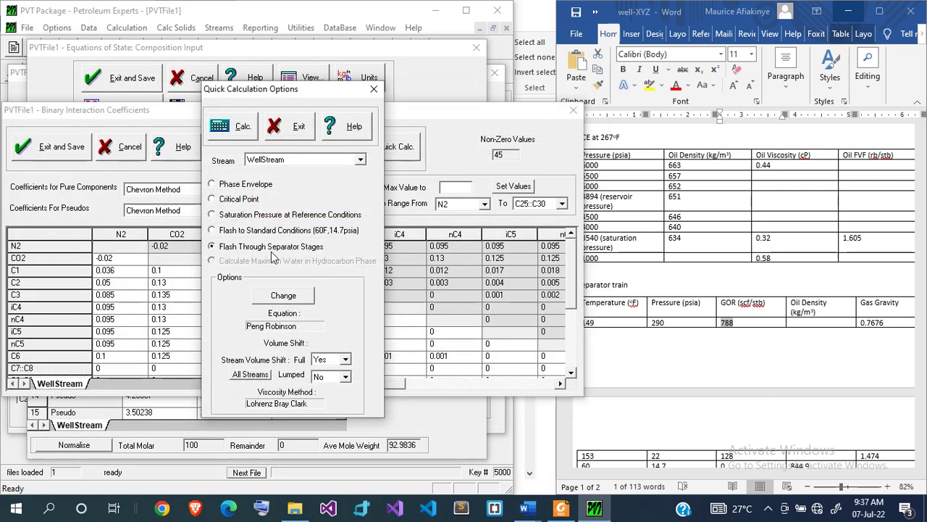
pyautogui.click(236, 135)
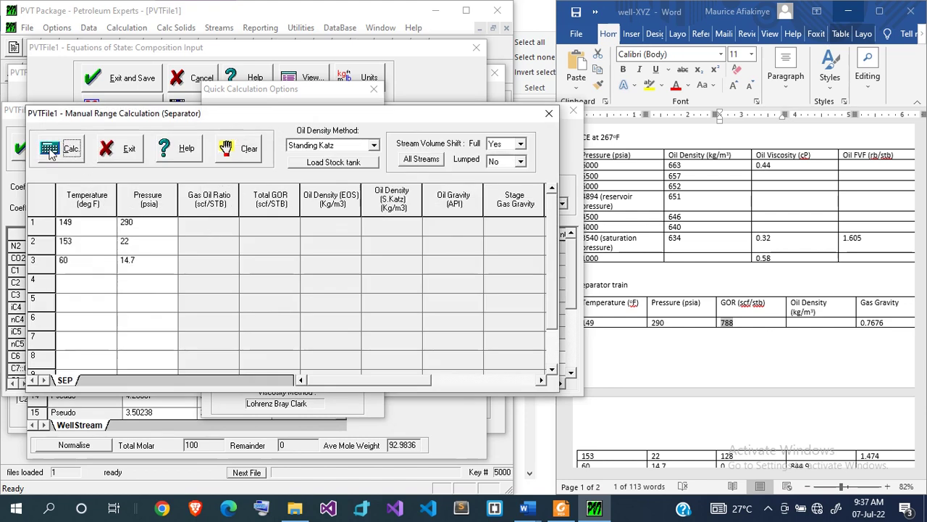
pyautogui.click(51, 154)
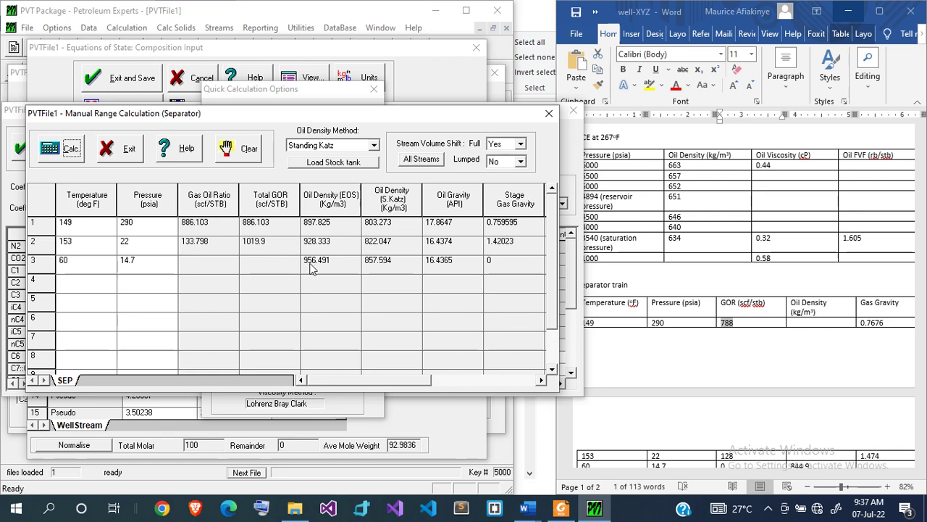
pyautogui.click(549, 113)
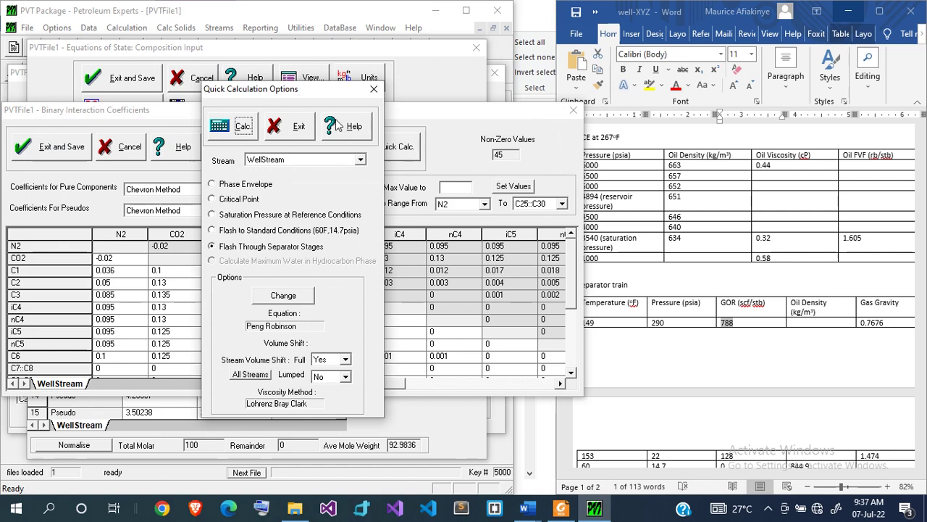
pyautogui.click(292, 128)
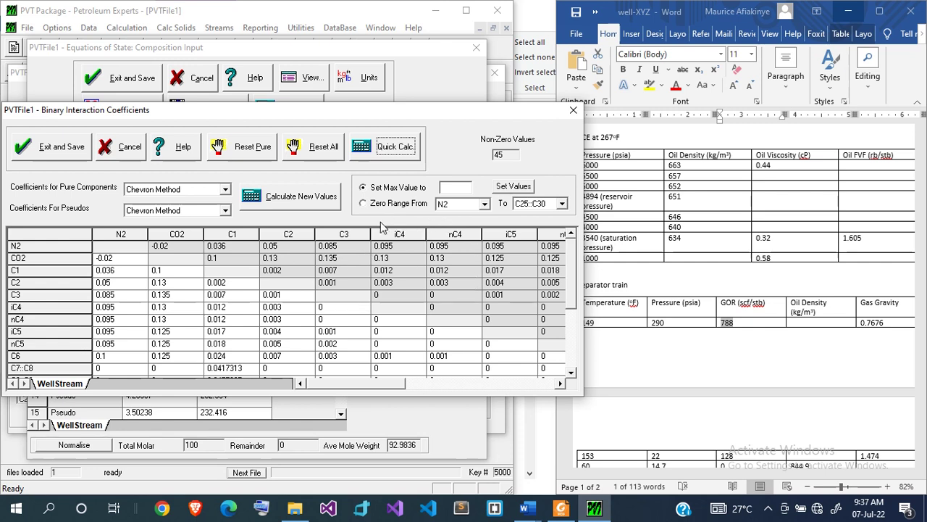
# Try limiting the binary interaction coefficients to a maximum of 0.01, and calculate the resulting phase envelope.
pyautogui.click(463, 189)
pyautogui.click(514, 188)
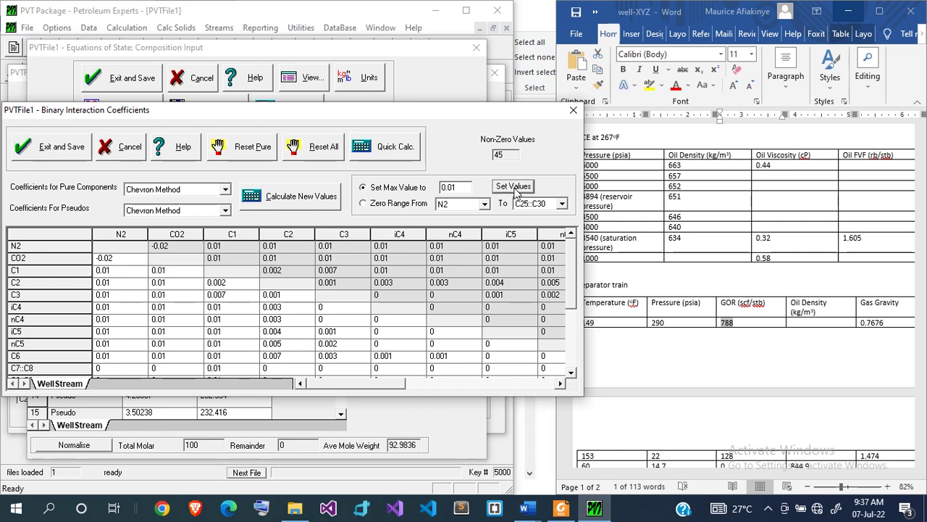
pyautogui.click(371, 148)
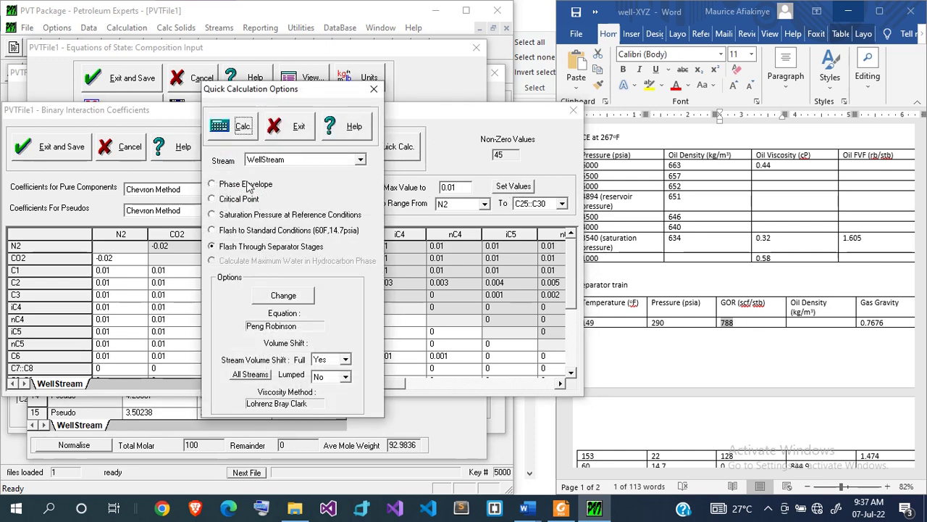
pyautogui.click(248, 186)
pyautogui.click(239, 132)
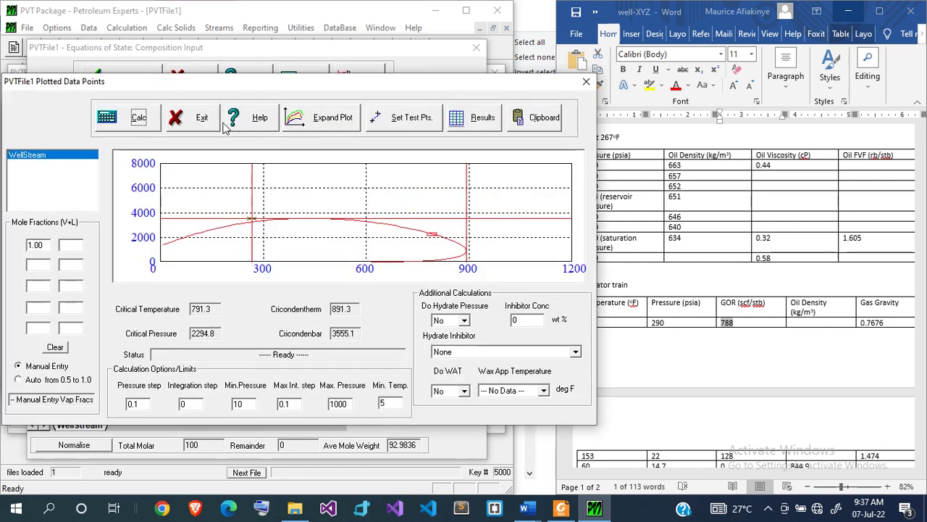
pyautogui.click(195, 121)
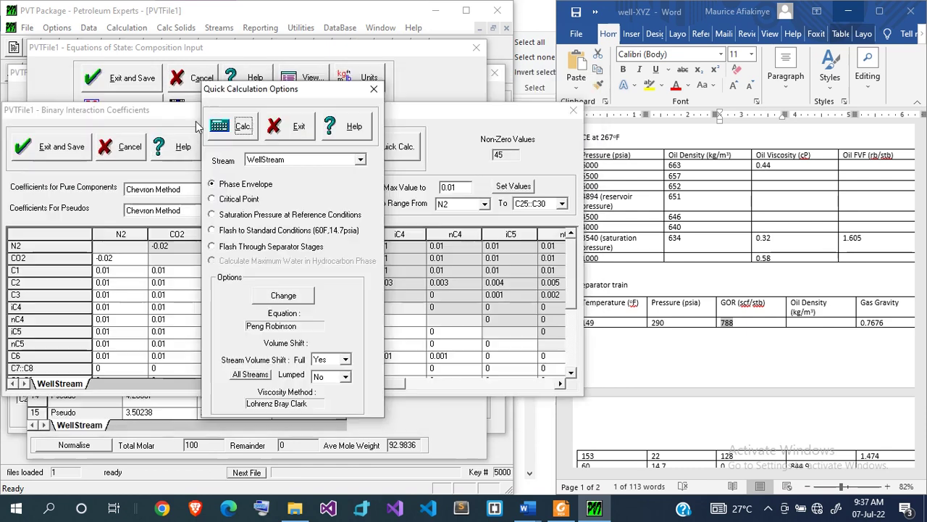
pyautogui.click(289, 127)
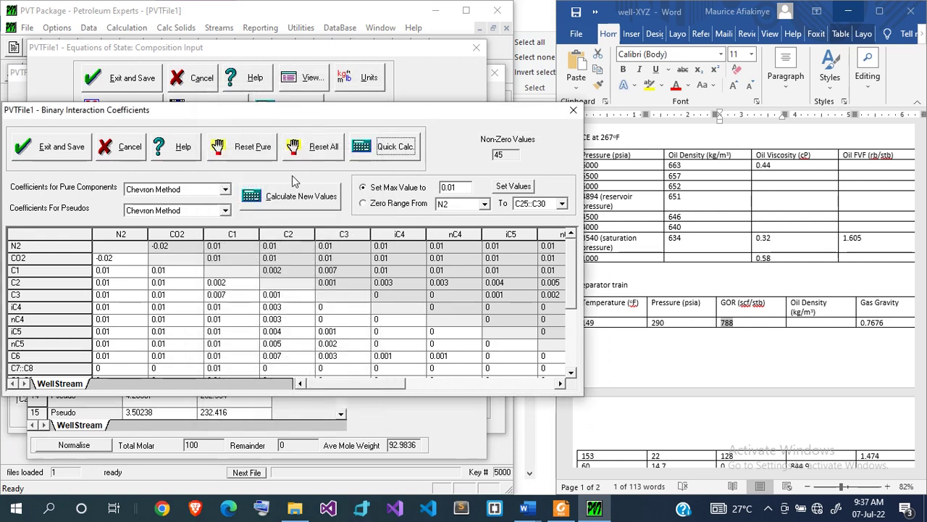
# Recalculate the Chevron binary interaction coefficients and limit them to a maximum value of 0.1.
pyautogui.click(301, 200)
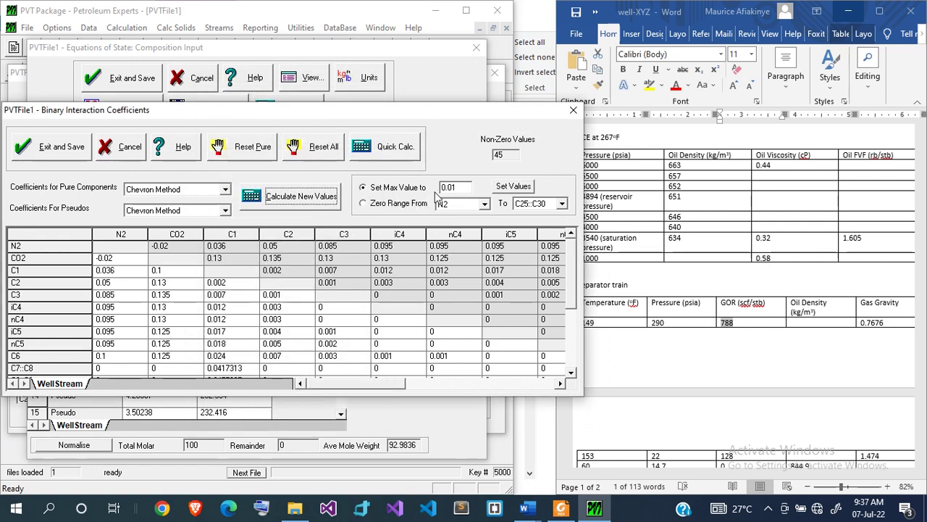
pyautogui.click(458, 187)
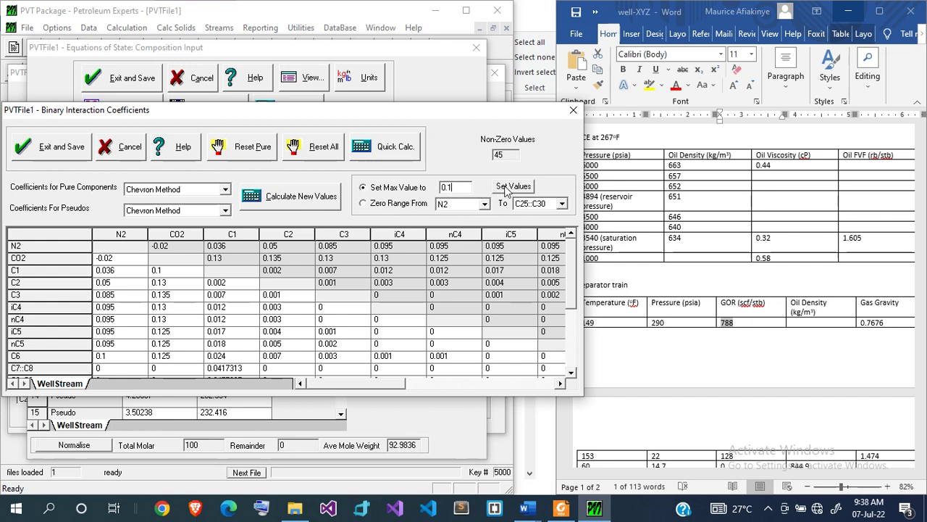
pyautogui.click(505, 186)
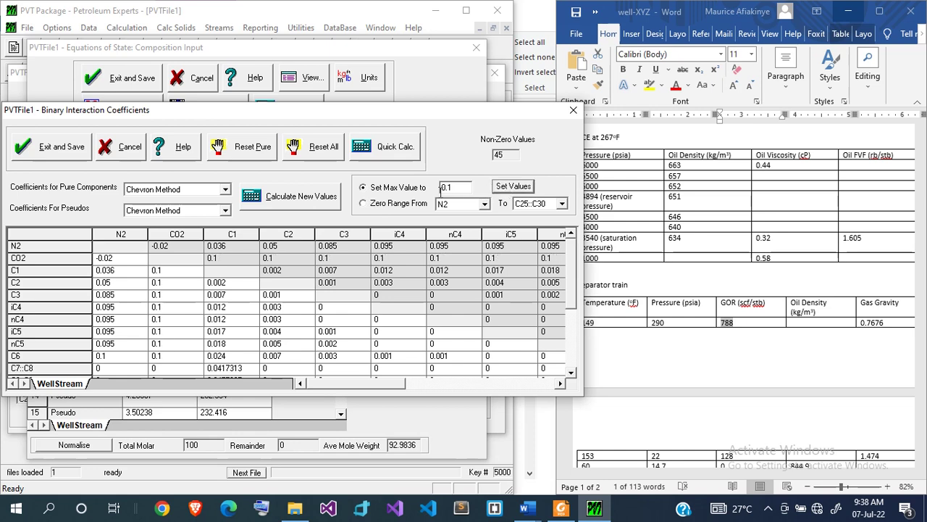
# Calculate the WellStream phase envelope with the coefficients limited to 0.1, examine the expanded plot, and return to the coefficient table.
pyautogui.click(386, 148)
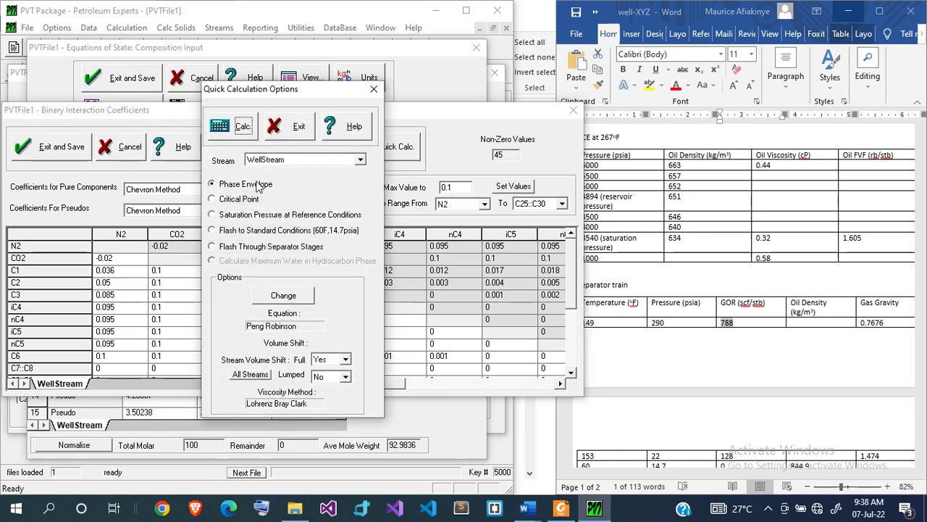
pyautogui.click(239, 126)
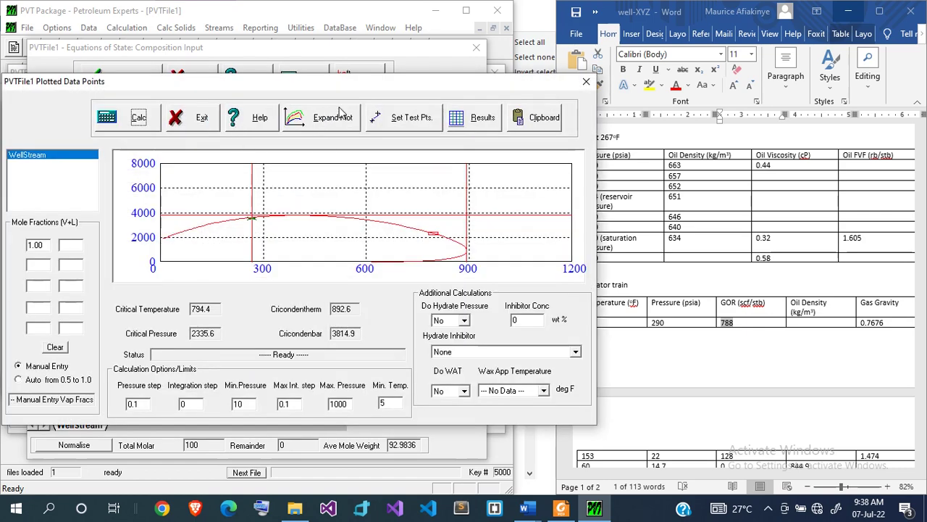
pyautogui.click(345, 120)
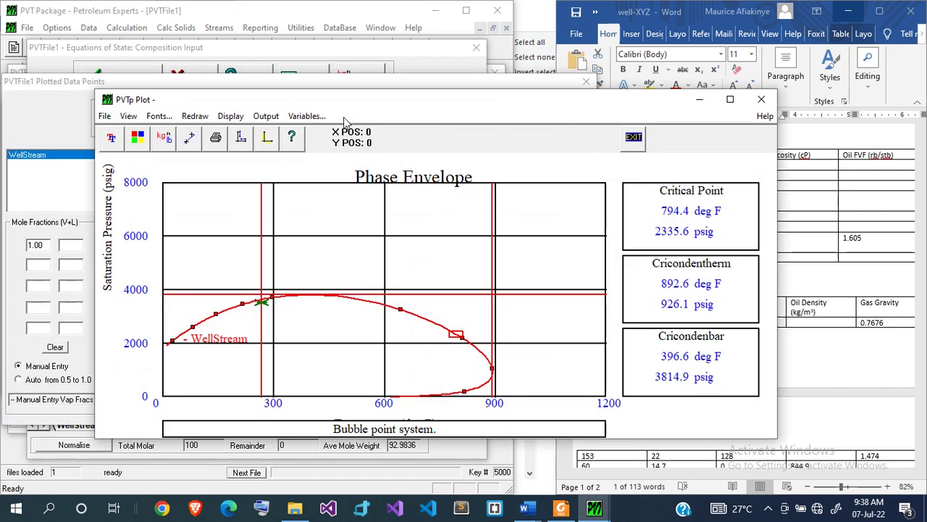
pyautogui.click(761, 99)
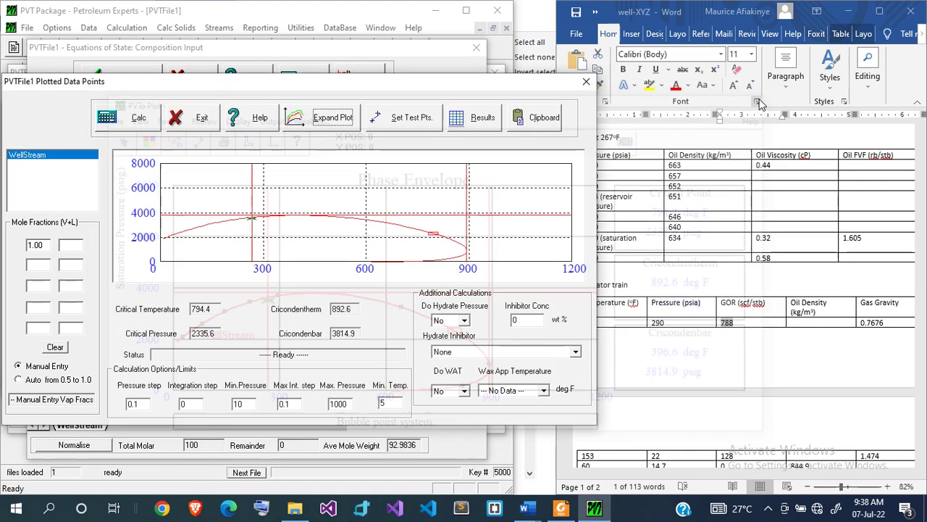
pyautogui.click(203, 119)
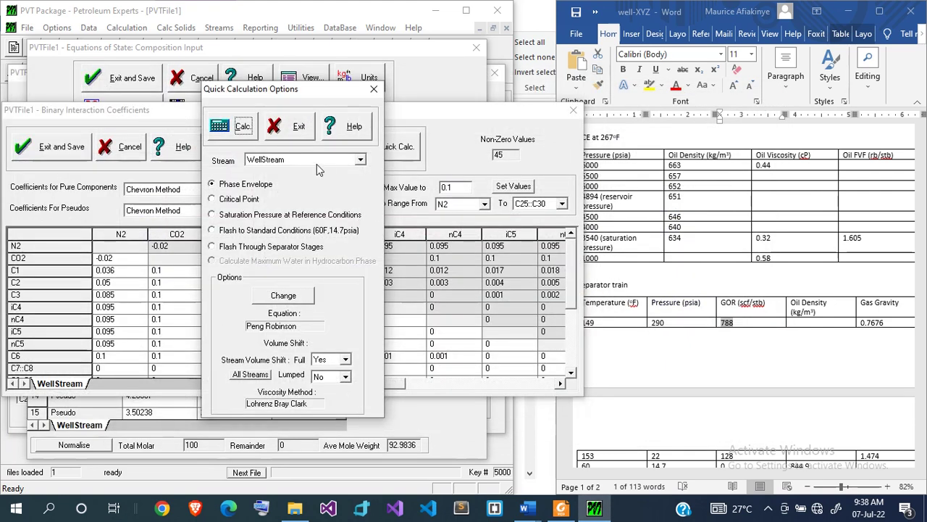
pyautogui.click(293, 128)
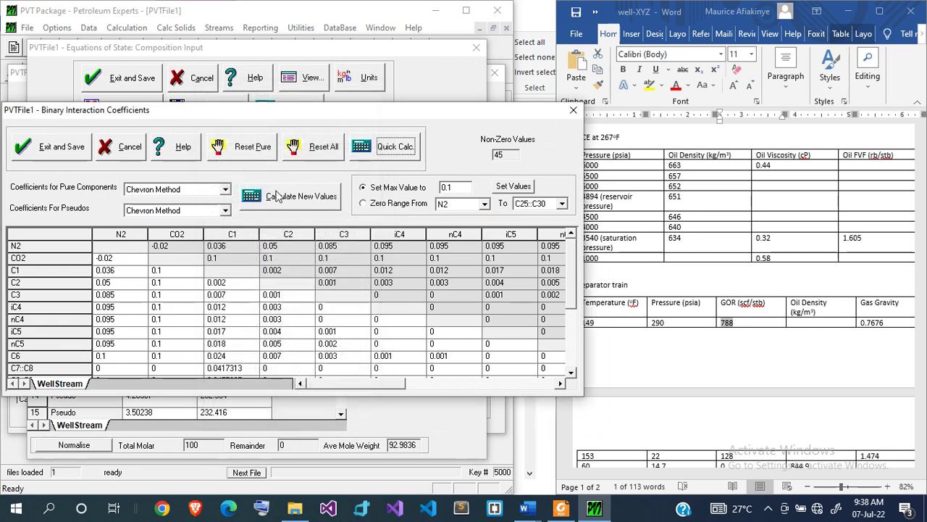
# Try recalculating the Chevron binary interaction coefficients and limiting them to a maximum value of 0.05.
pyautogui.click(286, 197)
pyautogui.click(455, 186)
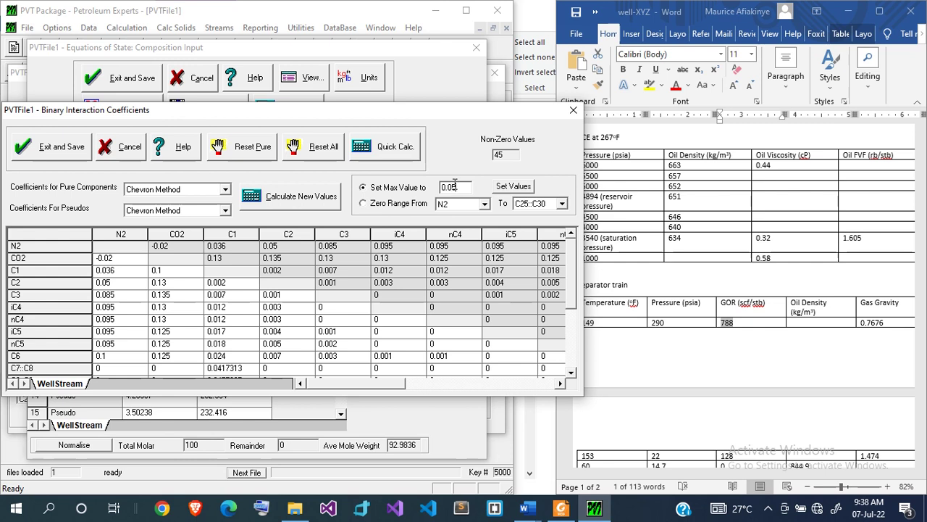
pyautogui.click(509, 188)
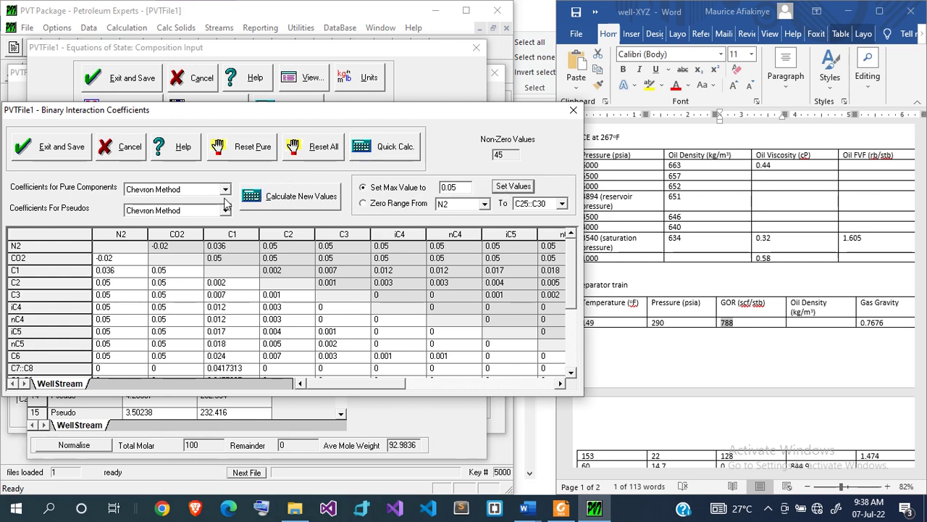
# Calculate the WellStream phase envelope with the 0.05 limit, examine the saturation pressure on the maximized plot, and return to the coefficient table.
pyautogui.click(395, 148)
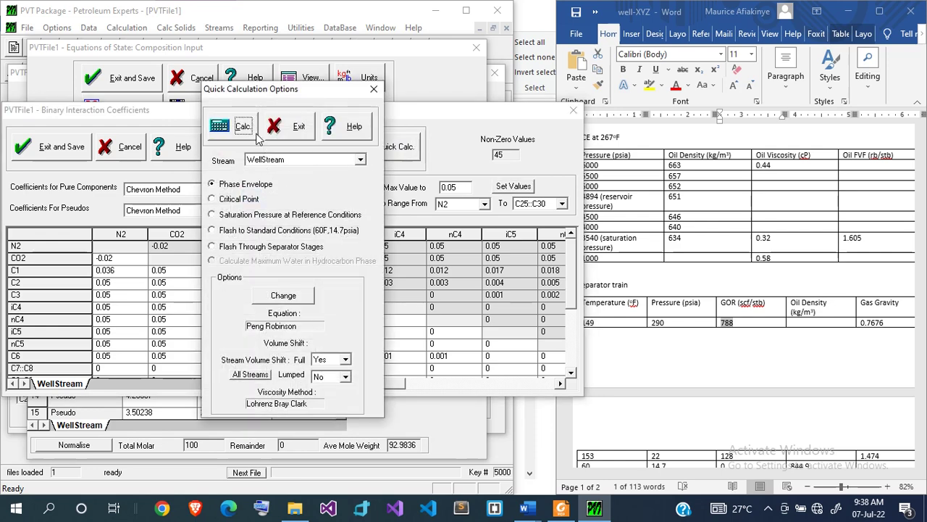
pyautogui.click(244, 127)
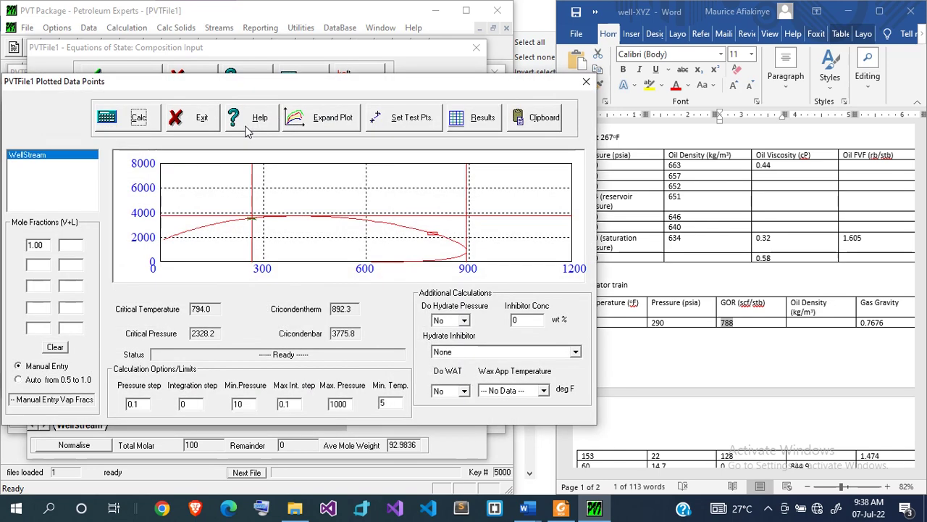
pyautogui.click(338, 122)
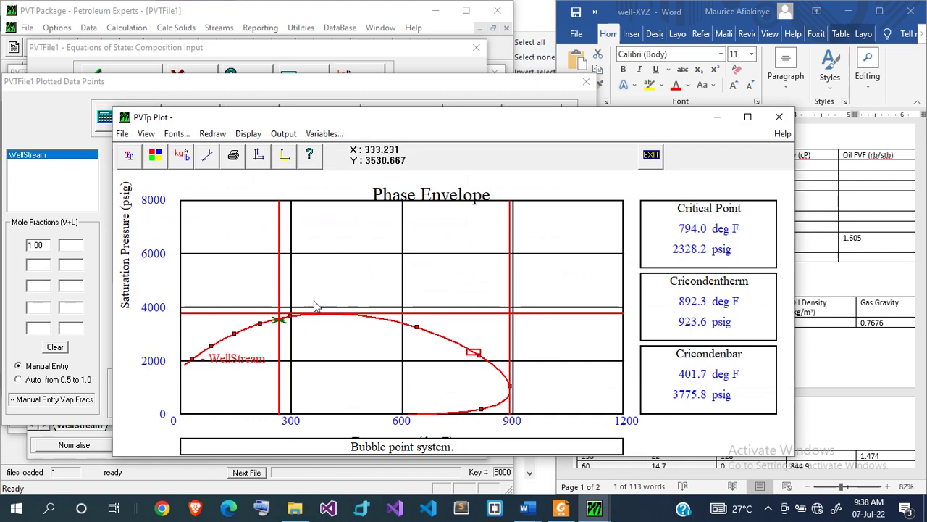
pyautogui.click(748, 117)
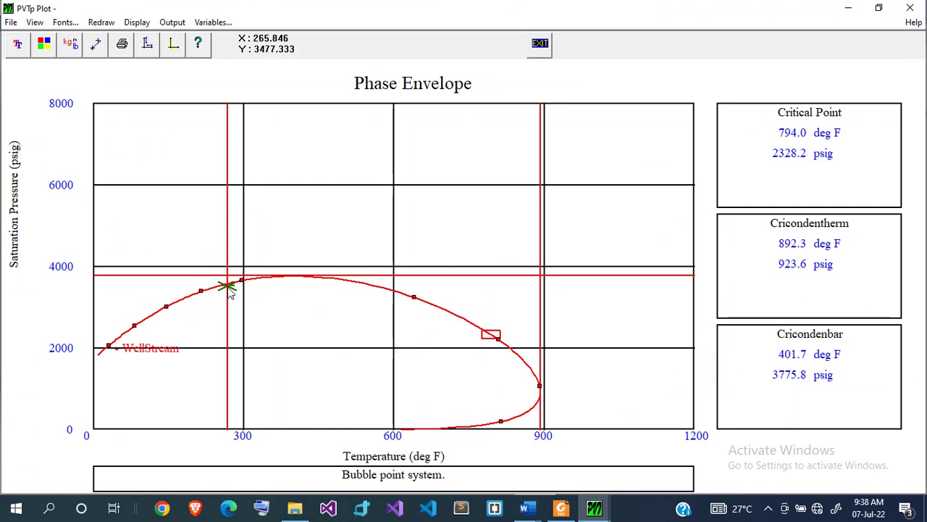
pyautogui.click(909, 8)
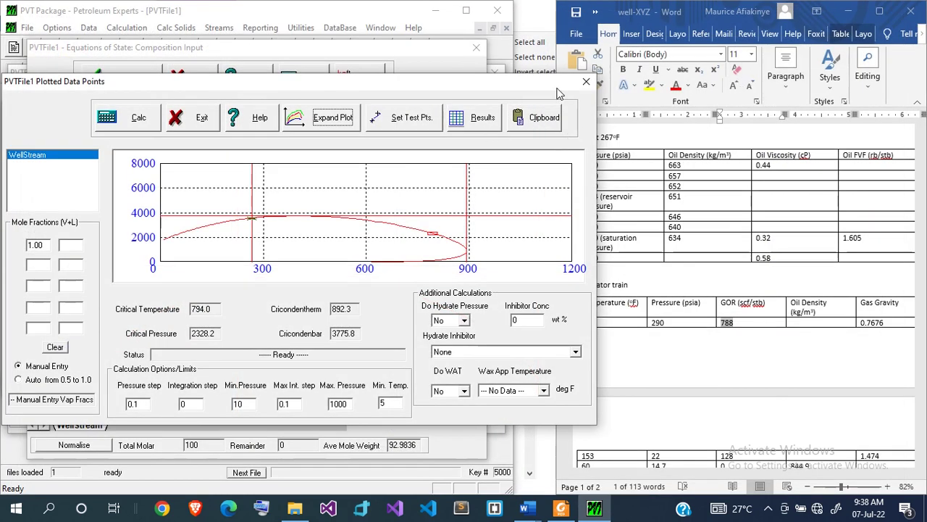
pyautogui.click(587, 81)
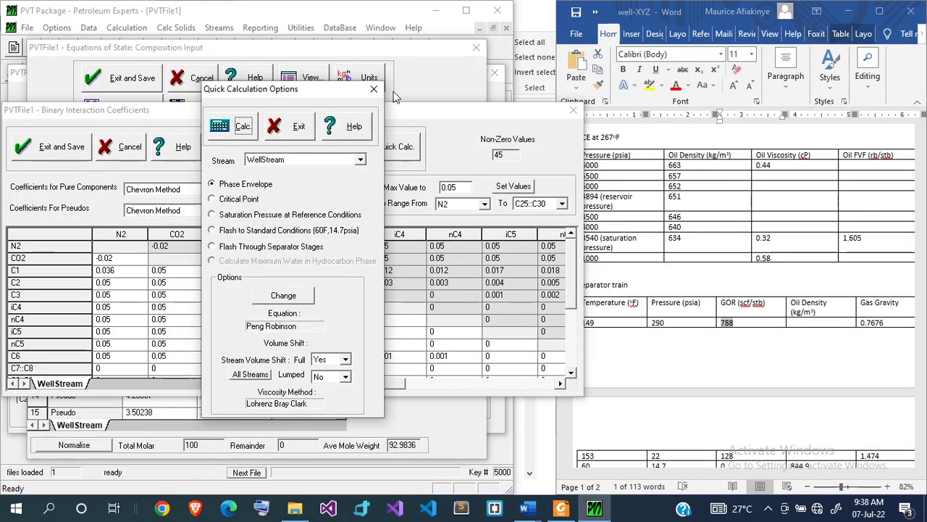
pyautogui.click(298, 127)
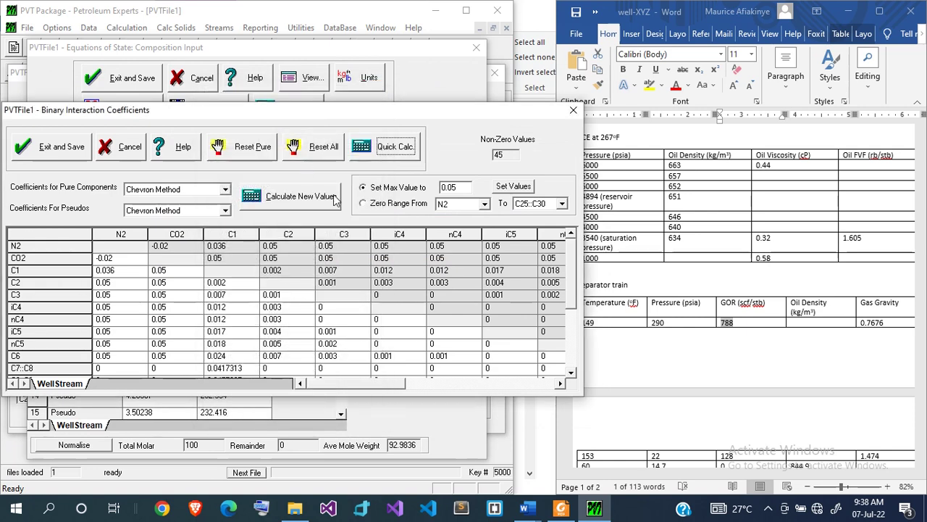
# Recalculate the Chevron binary interaction coefficients, limit them to a maximum value of 0.04, and open the quick calculation options.
pyautogui.click(307, 197)
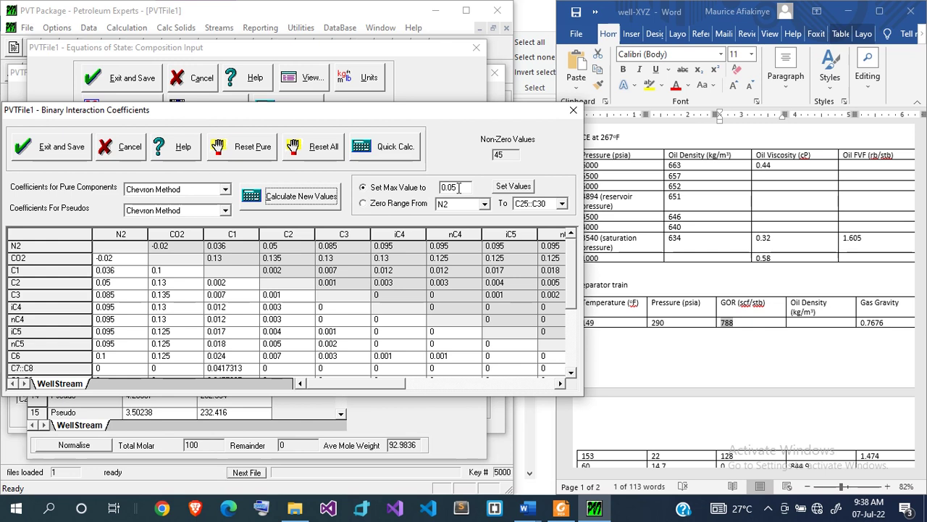
pyautogui.click(459, 187)
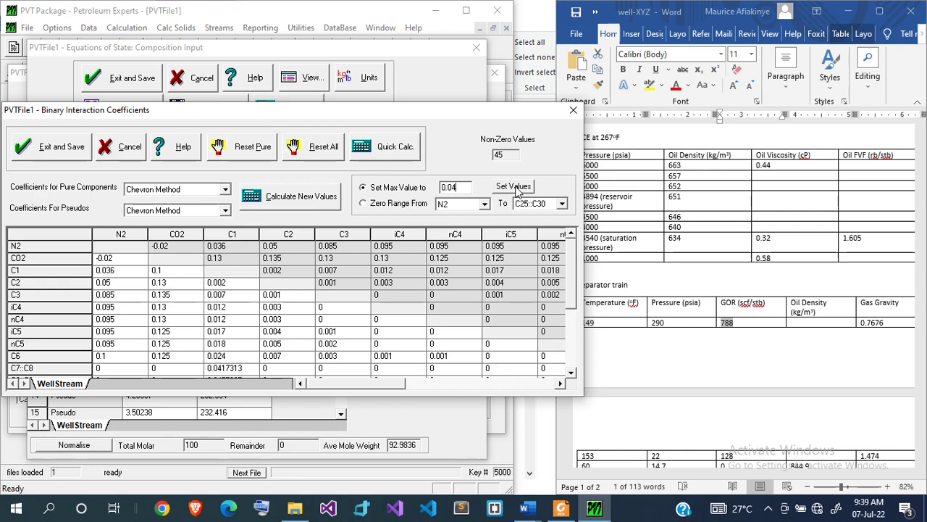
pyautogui.click(514, 188)
pyautogui.click(386, 147)
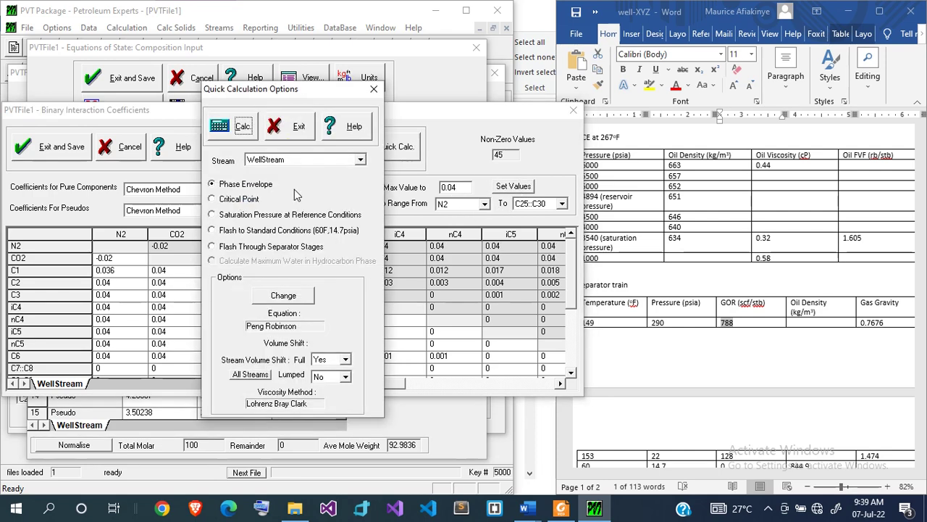
# Calculate the WellStream phase envelope and examine its expanded plot at full size.
pyautogui.click(242, 126)
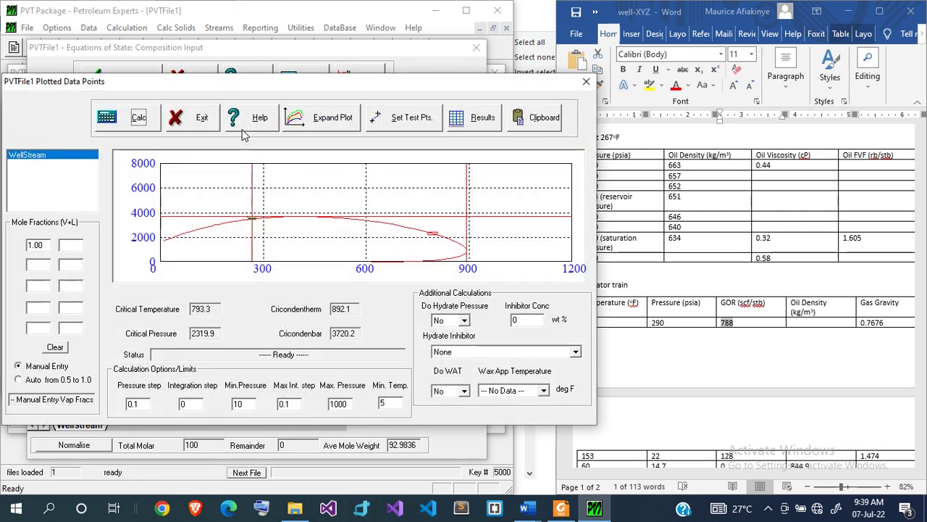
pyautogui.click(335, 120)
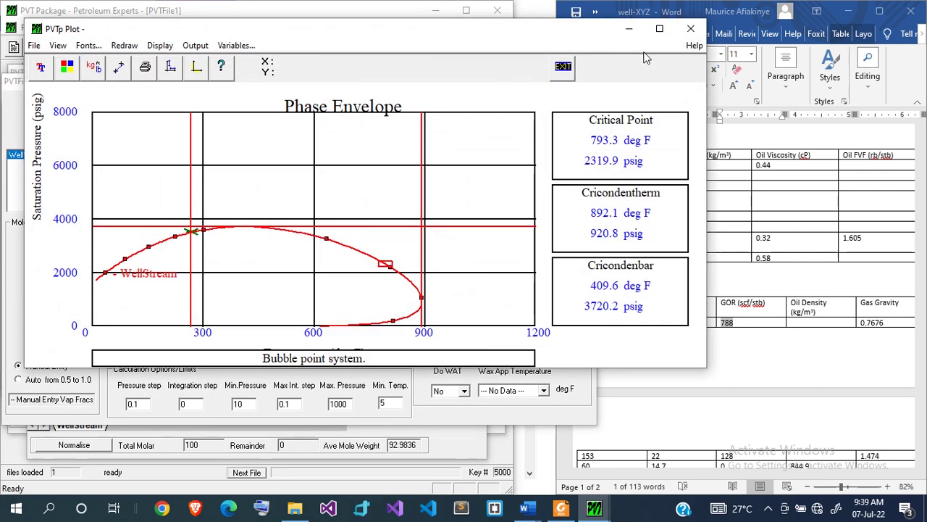
pyautogui.click(667, 29)
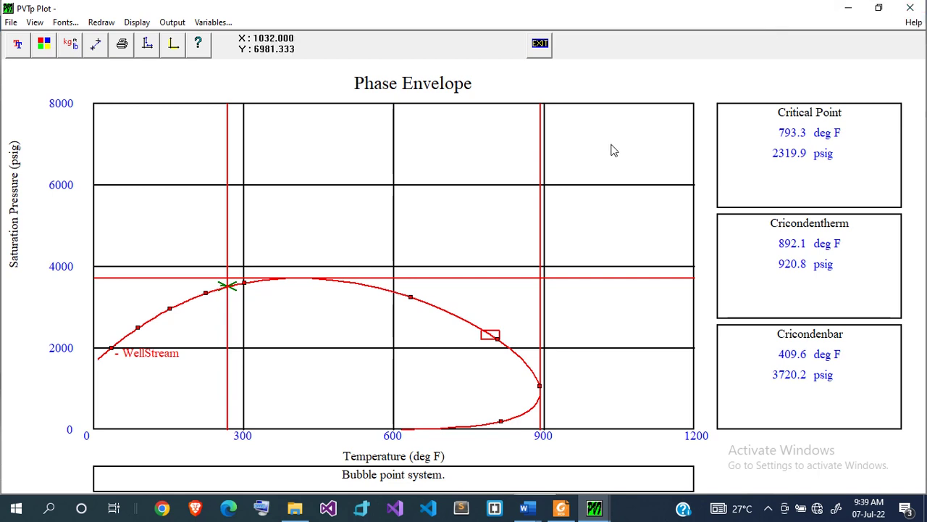
pyautogui.click(910, 7)
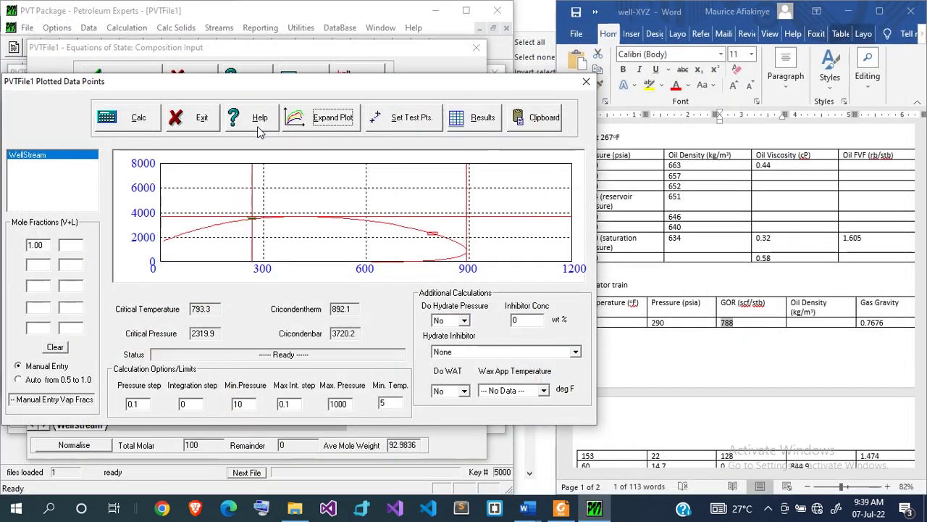
pyautogui.click(203, 120)
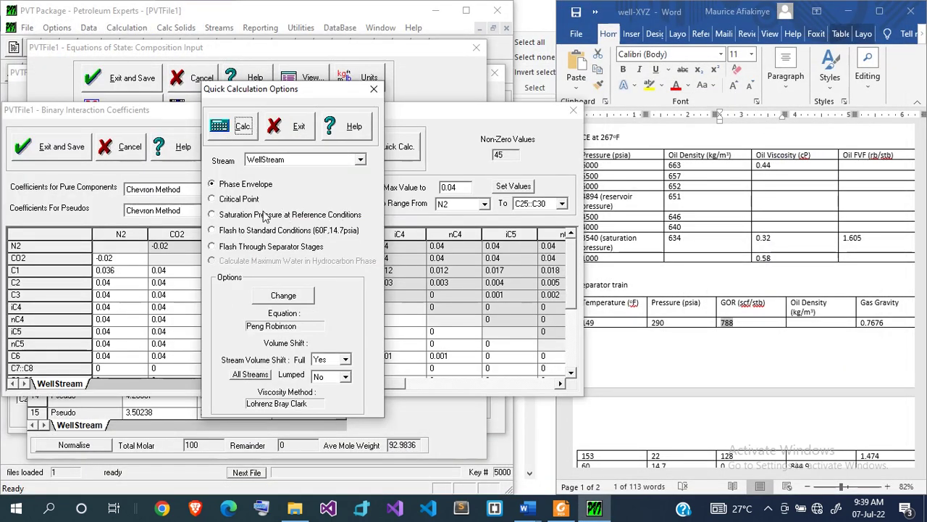
# Run quick calculations for WellStream's saturation pressure at reference conditions and its flash through the separator stages.
pyautogui.click(237, 129)
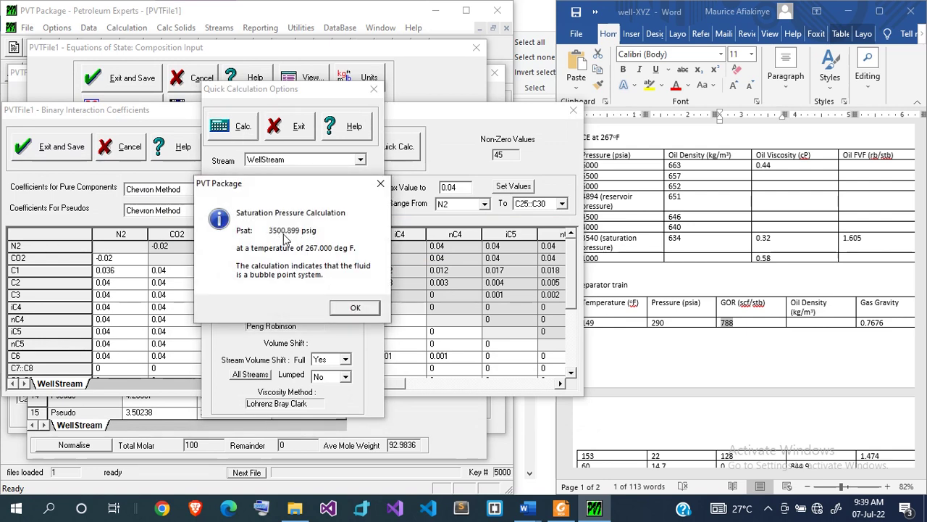
pyautogui.click(349, 309)
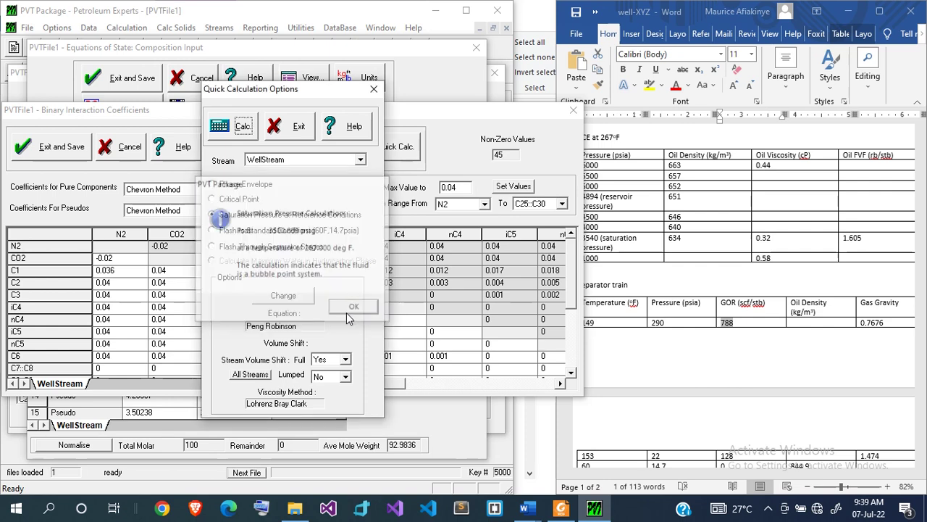
pyautogui.click(250, 247)
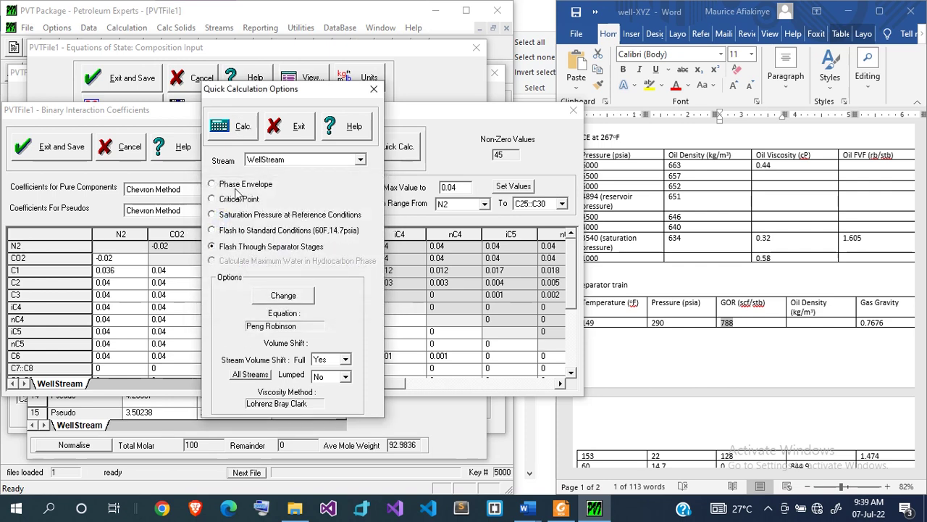
pyautogui.click(230, 126)
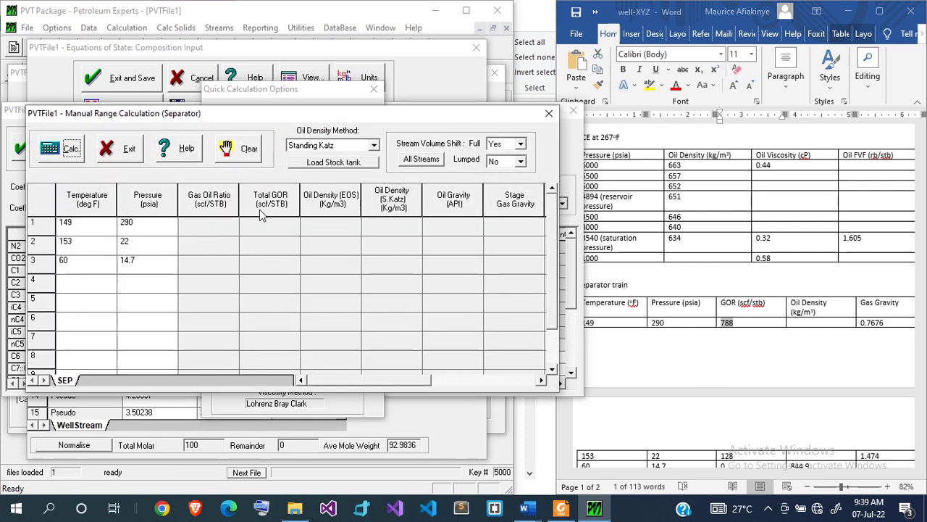
pyautogui.click(63, 149)
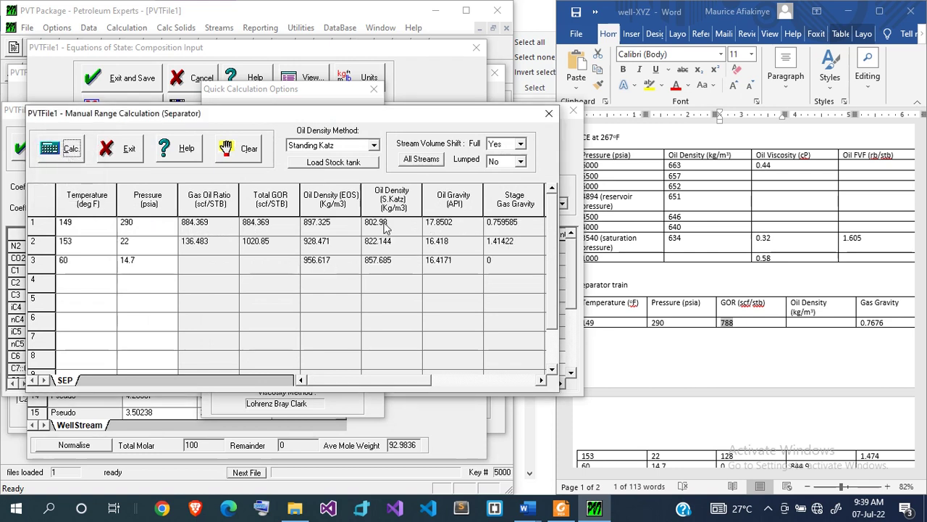
pyautogui.click(548, 114)
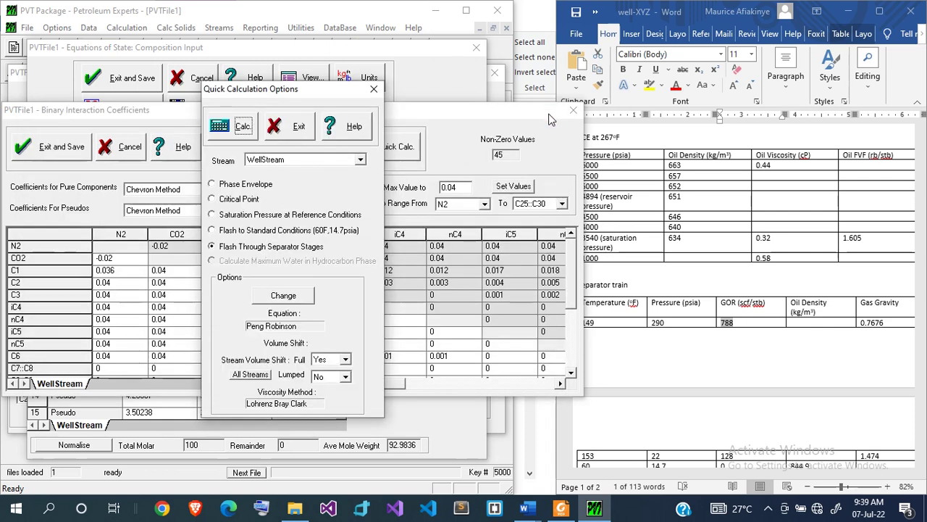
pyautogui.click(297, 135)
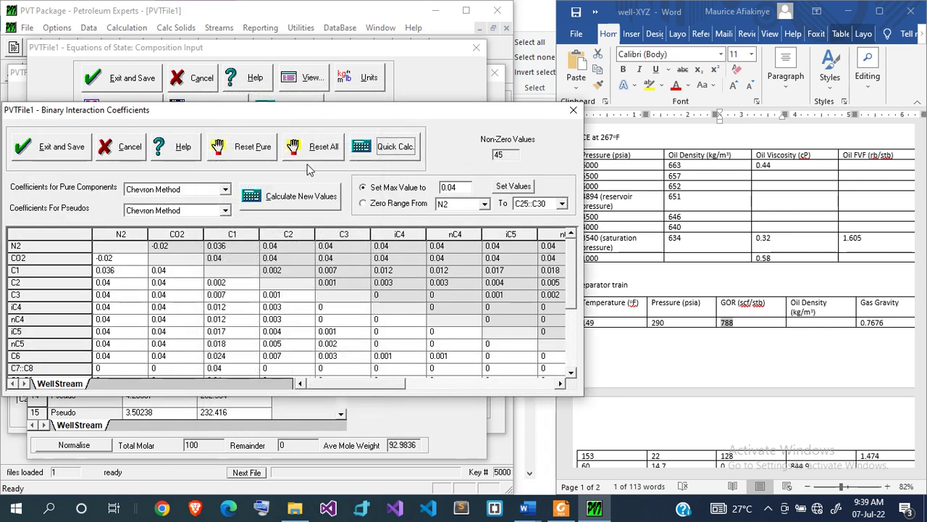
# Save the binary interaction coefficients and the equation-of-state composition input.
pyautogui.click(75, 149)
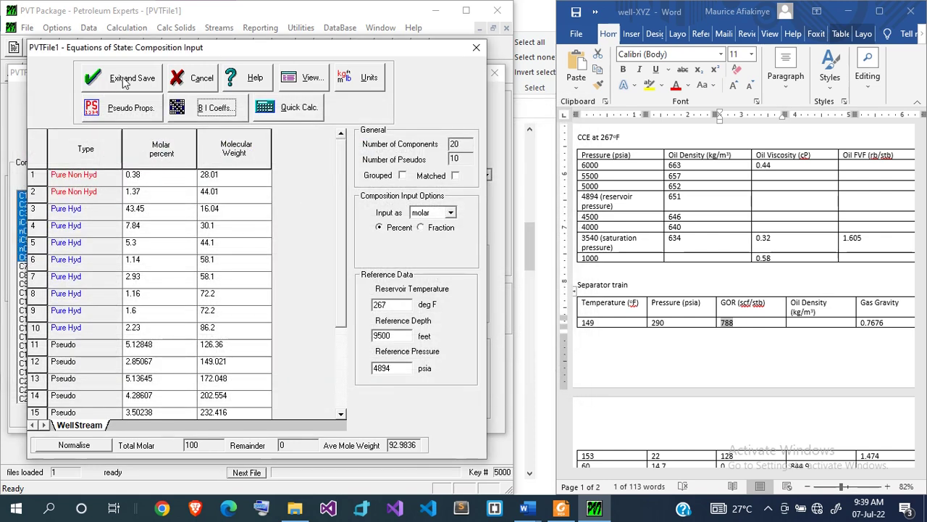
pyautogui.click(112, 85)
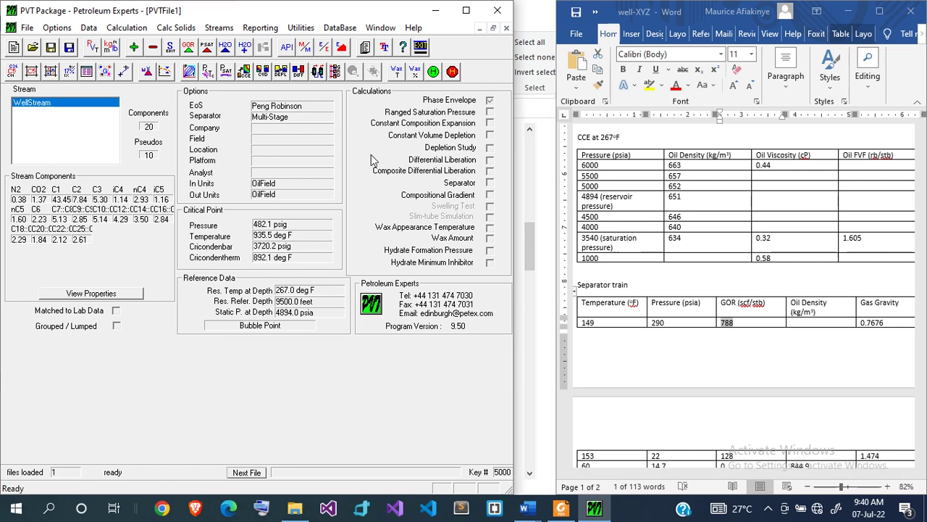
# Enter the PSAT lab match point for WellStream: temperature 267 deg F, saturation pressure 3540 psia, density 634 kg/m3.
pyautogui.click(88, 28)
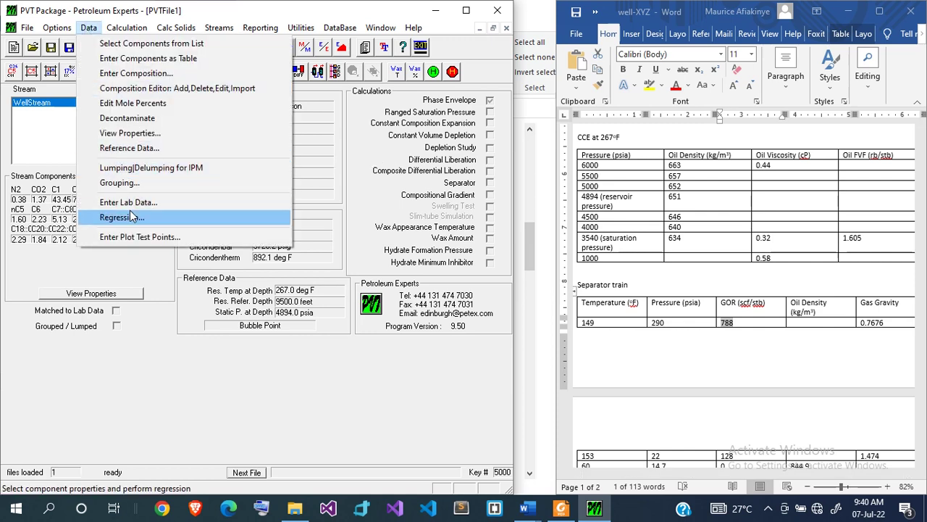
pyautogui.click(148, 202)
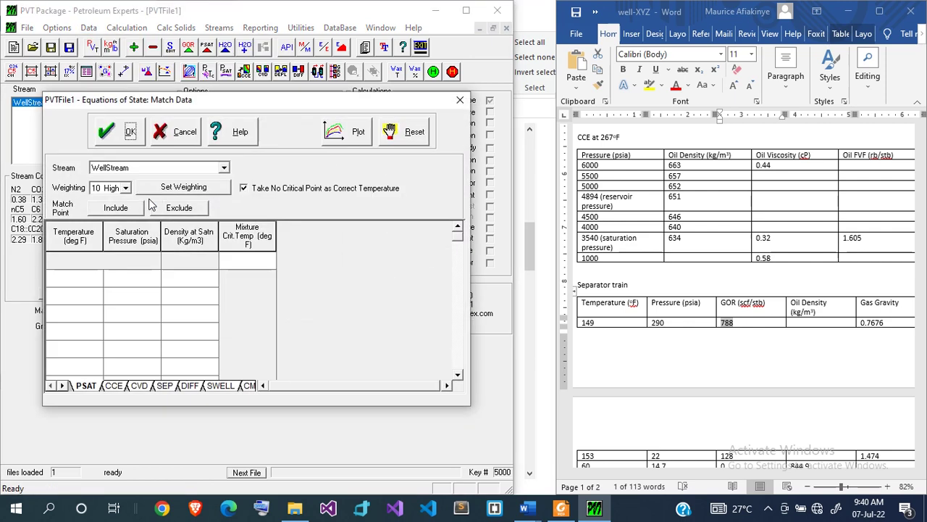
pyautogui.scroll(1, 584, 254)
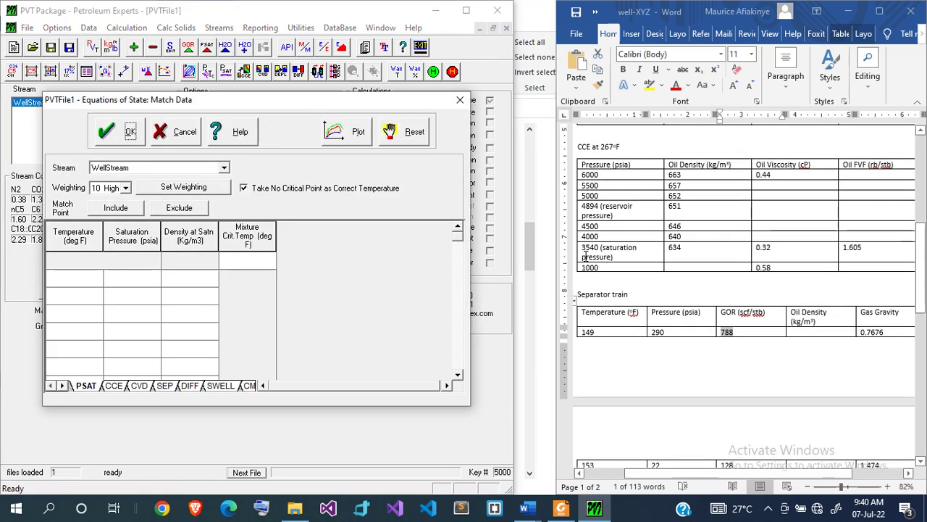
pyautogui.scroll(3, 584, 255)
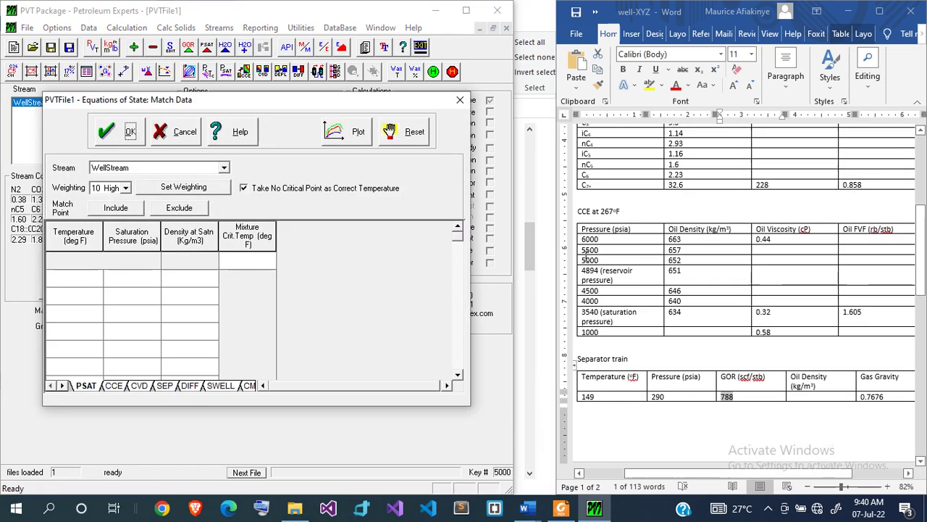
pyautogui.scroll(5, 585, 255)
pyautogui.scroll(-5, 585, 255)
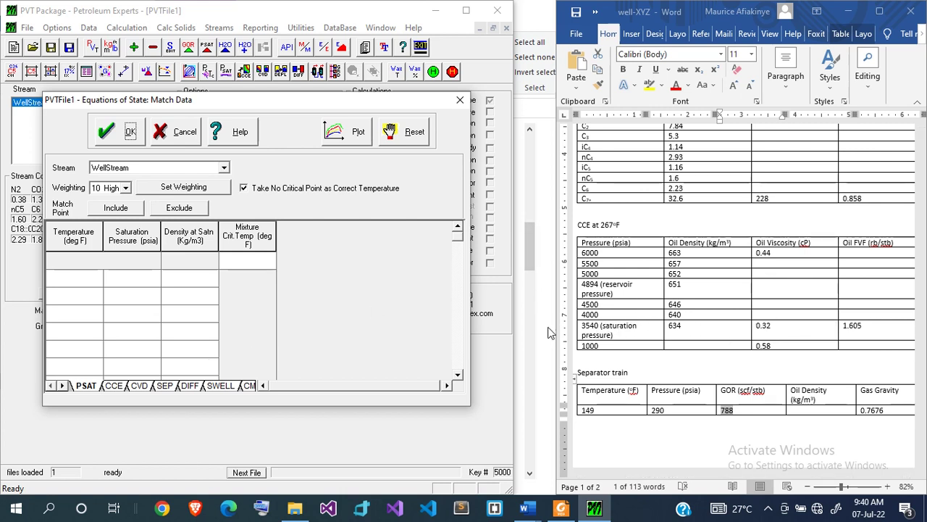
pyautogui.click(75, 280)
pyautogui.write('267')
pyautogui.press('Tab')
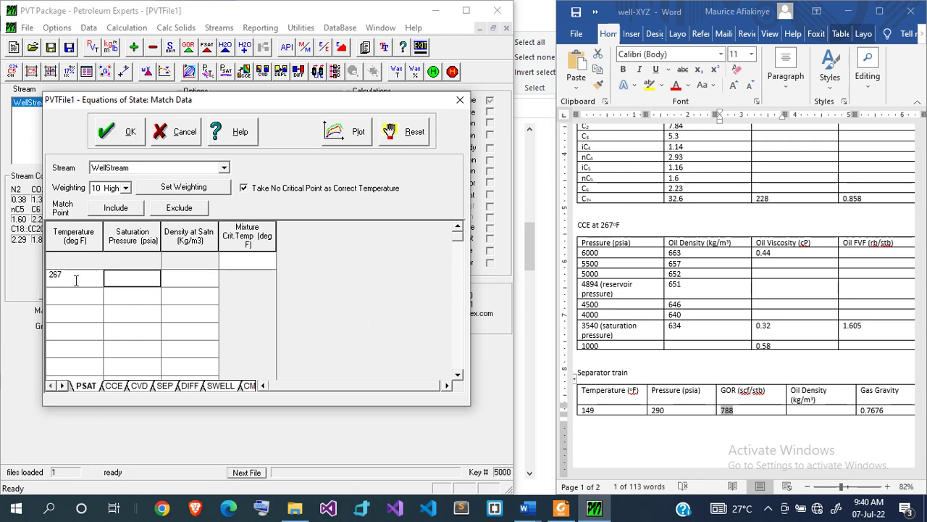
pyautogui.write('3540')
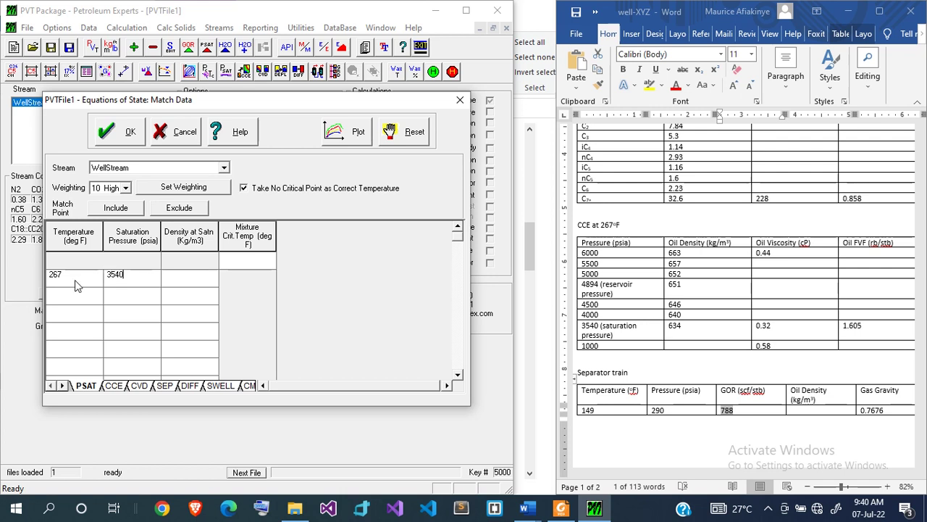
pyautogui.press('Tab')
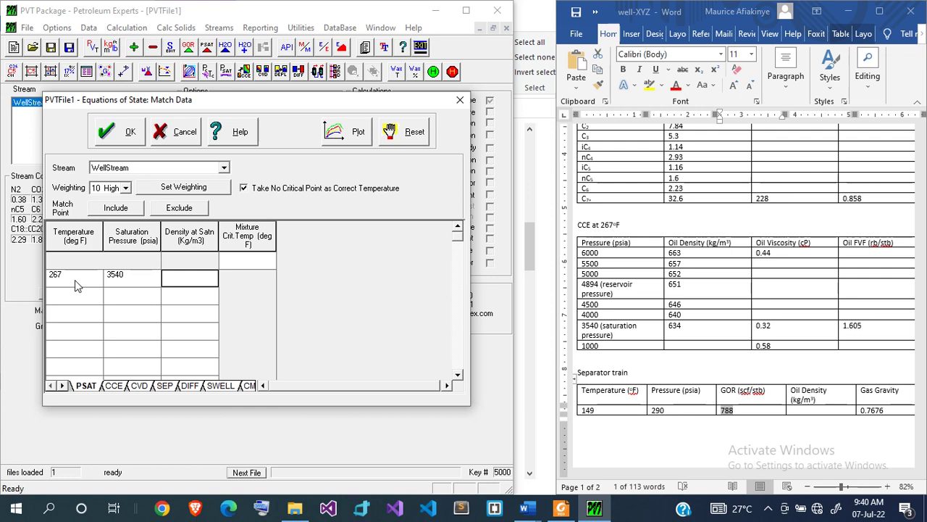
pyautogui.write('634')
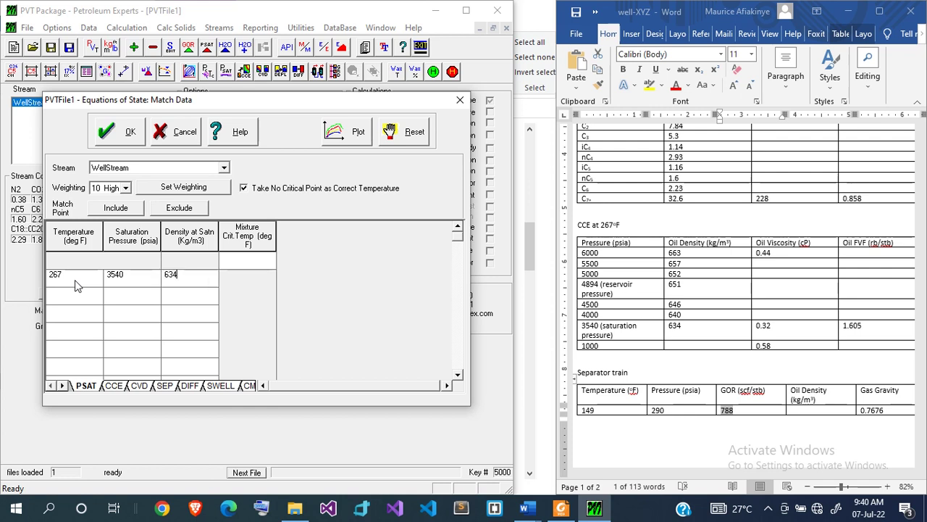
# Copy the pressures of the CCE table in the well-XYZ document into the pressure column of the CCE match data.
pyautogui.click(113, 385)
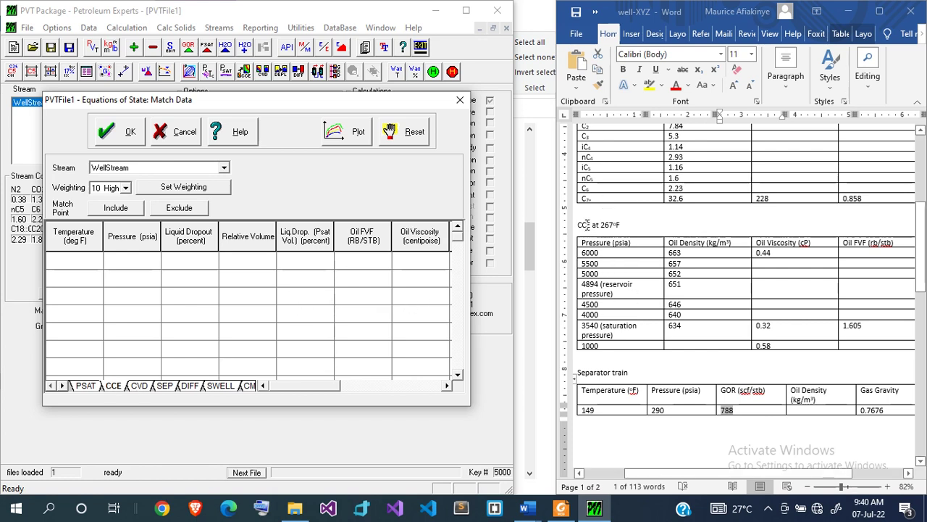
pyautogui.moveTo(583, 253); pyautogui.dragTo(613, 342)
pyautogui.hotkey('ctrl', 'c')
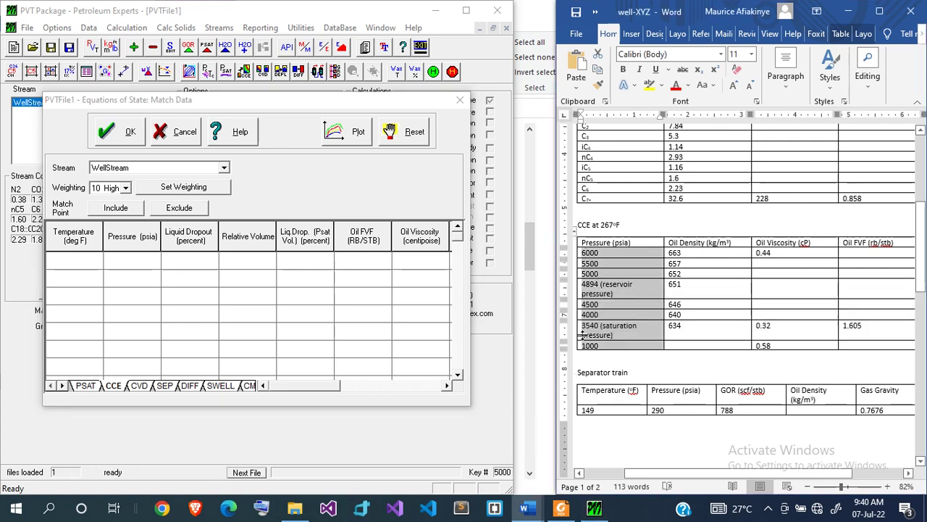
pyautogui.click(93, 269)
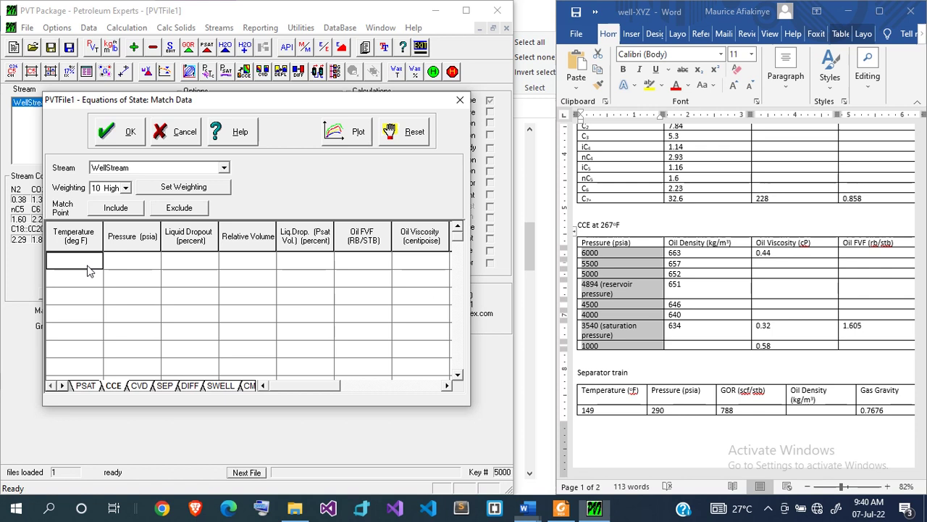
pyautogui.click(130, 266)
pyautogui.hotkey('ctrl', 'v')
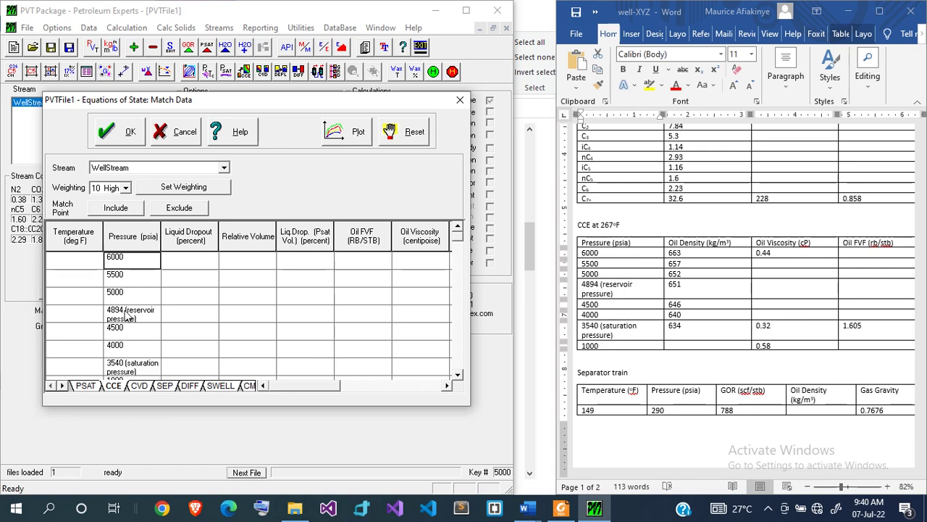
# Remove the bracketed notes from the 4894 and 3540 entries in the CCE pressure column, leaving only the numbers.
pyautogui.press('Delete')
pyautogui.press('Delete')
pyautogui.press('Delete')
pyautogui.press('Delete')
pyautogui.press('Delete')
pyautogui.press('Delete')
pyautogui.press('Delete')
pyautogui.press('Delete')
pyautogui.press('Delete')
pyautogui.press('Delete')
pyautogui.press('Delete')
pyautogui.press('Delete')
pyautogui.press('Delete')
pyautogui.press('Delete')
pyautogui.press('Delete')
pyautogui.press('Delete')
pyautogui.press('Delete')
pyautogui.press('Delete')
pyautogui.press('Delete')
pyautogui.press('Delete')
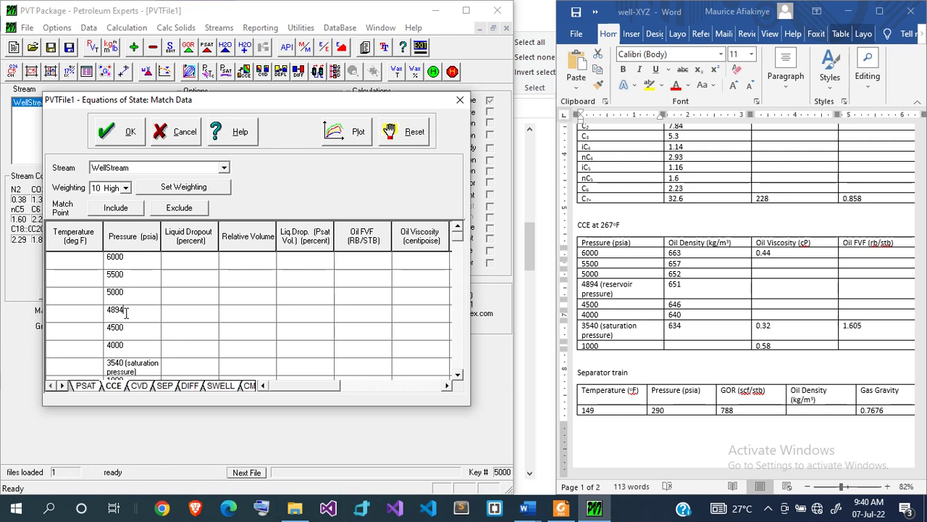
pyautogui.click(123, 362)
pyautogui.press('Delete')
pyautogui.press('Delete')
pyautogui.press('Delete')
pyautogui.press('Delete')
pyautogui.press('Delete')
pyautogui.press('Delete')
pyautogui.press('Delete')
pyautogui.press('Delete')
pyautogui.press('Delete')
pyautogui.press('Delete')
pyautogui.press('Delete')
pyautogui.press('Delete')
pyautogui.press('Delete')
pyautogui.press('Delete')
pyautogui.press('Delete')
pyautogui.press('Delete')
pyautogui.press('Delete')
pyautogui.press('Delete')
pyautogui.press('Delete')
pyautogui.press('Delete')
# Set the temperature of the first CCE match row to 267 deg F.
pyautogui.click(87, 263)
pyautogui.write('267')
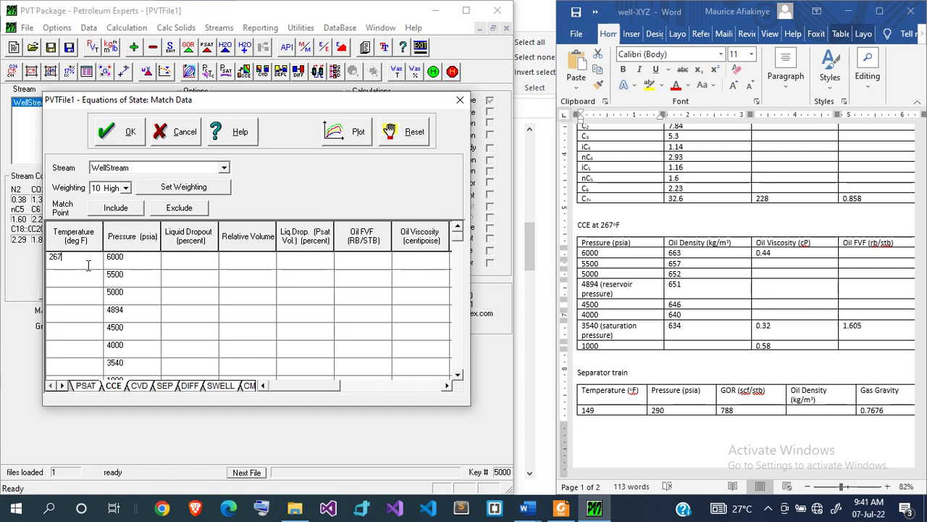
pyautogui.click(202, 269)
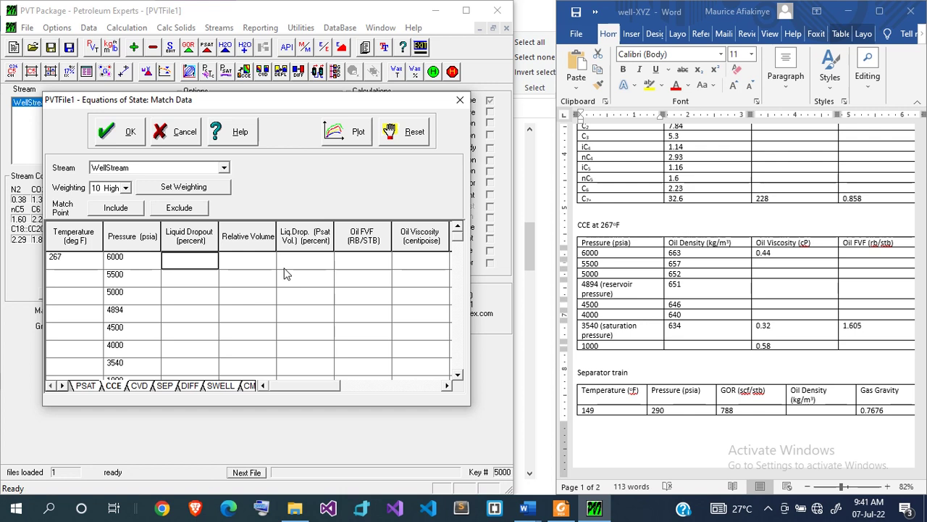
# Copy the oil viscosity values of the document's CCE table into the oil viscosity column of the CCE match data.
pyautogui.click(759, 259)
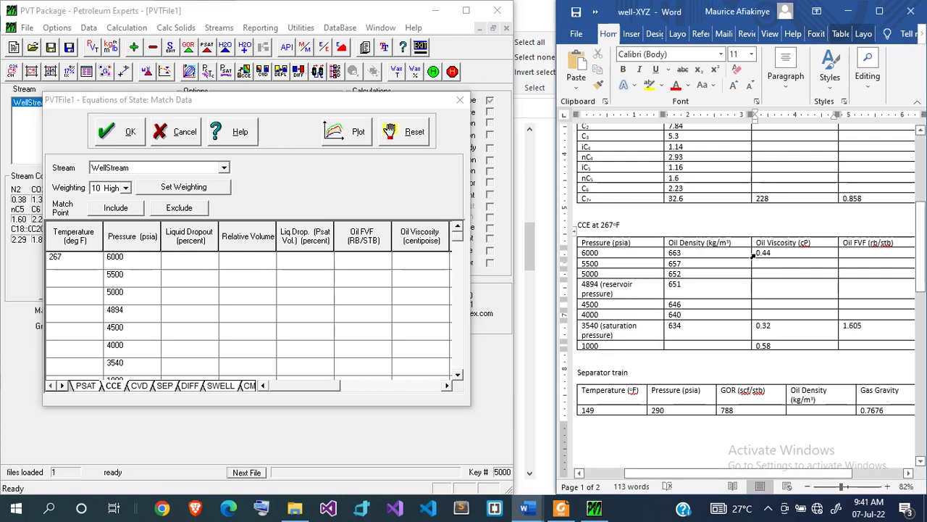
pyautogui.moveTo(753, 253); pyautogui.dragTo(777, 345)
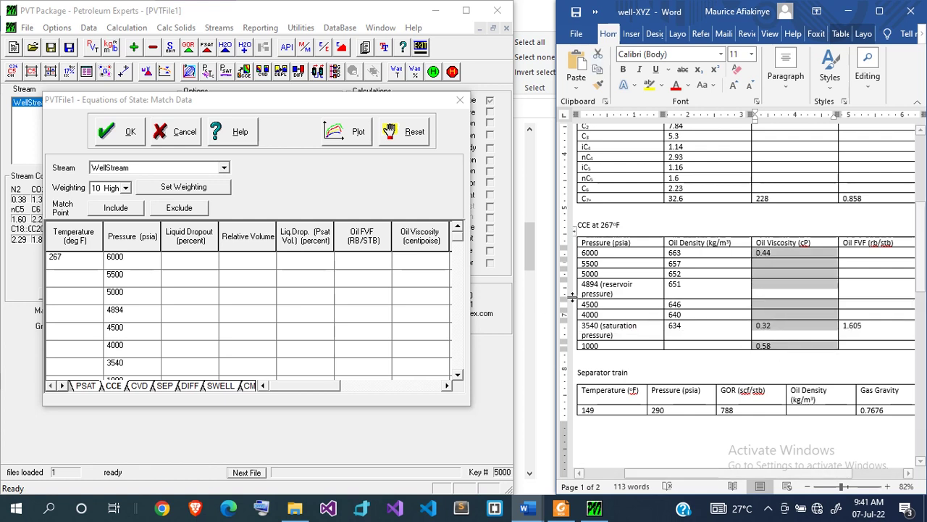
pyautogui.click(411, 261)
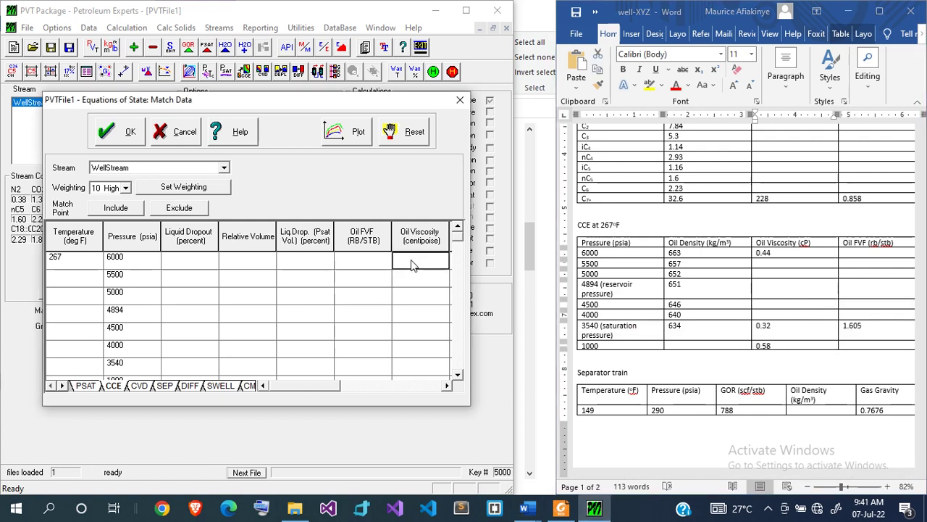
pyautogui.hotkey('ctrl', 'v')
# Copy the oil FVF values of the document's CCE table into the oil FVF column of the CCE match data.
pyautogui.click(848, 253)
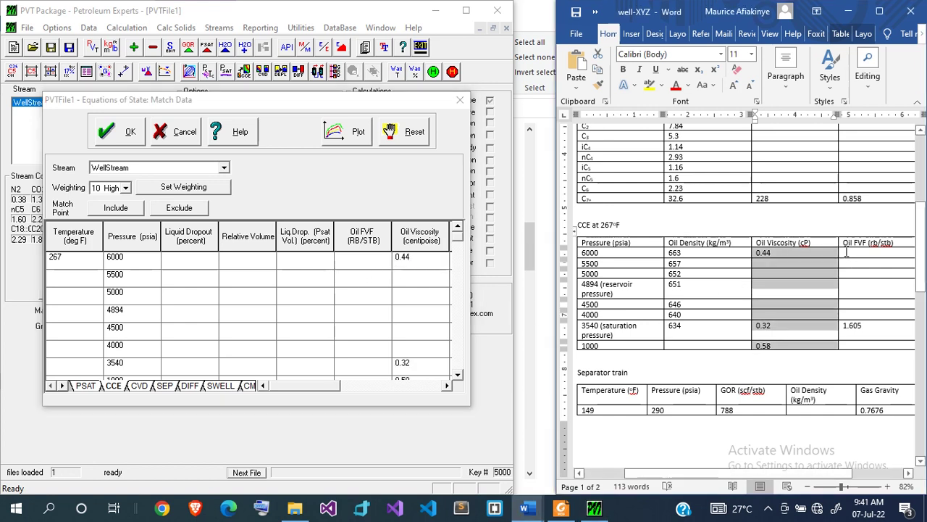
pyautogui.moveTo(847, 253); pyautogui.dragTo(863, 343)
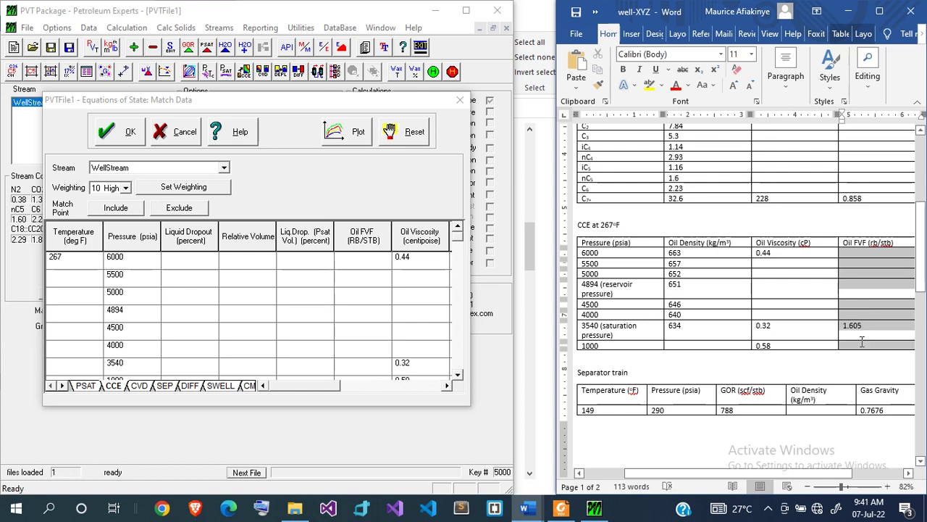
pyautogui.hotkey('ctrl', 'c')
pyautogui.click(357, 267)
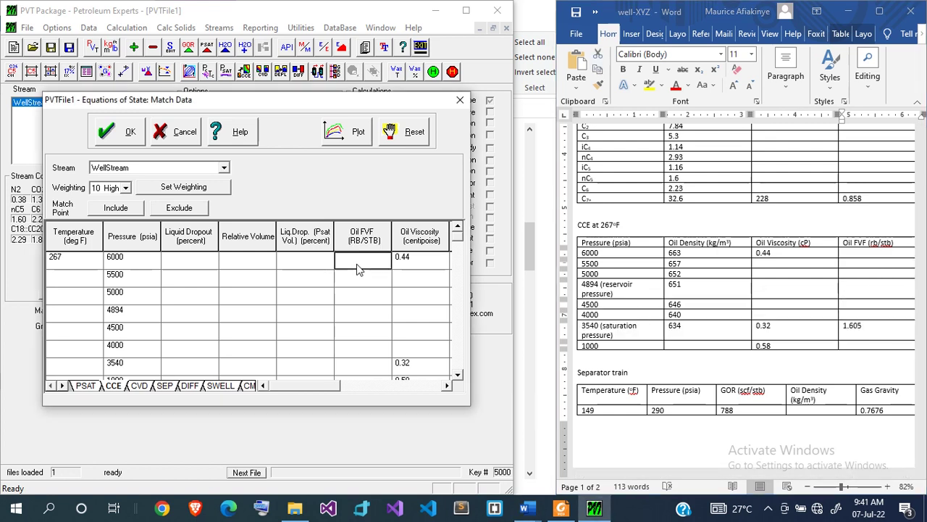
pyautogui.hotkey('ctrl', 'v')
# Copy the oil density values of the document's CCE table into the EOS oil density column of the CCE match data.
pyautogui.moveTo(324, 389); pyautogui.dragTo(353, 388)
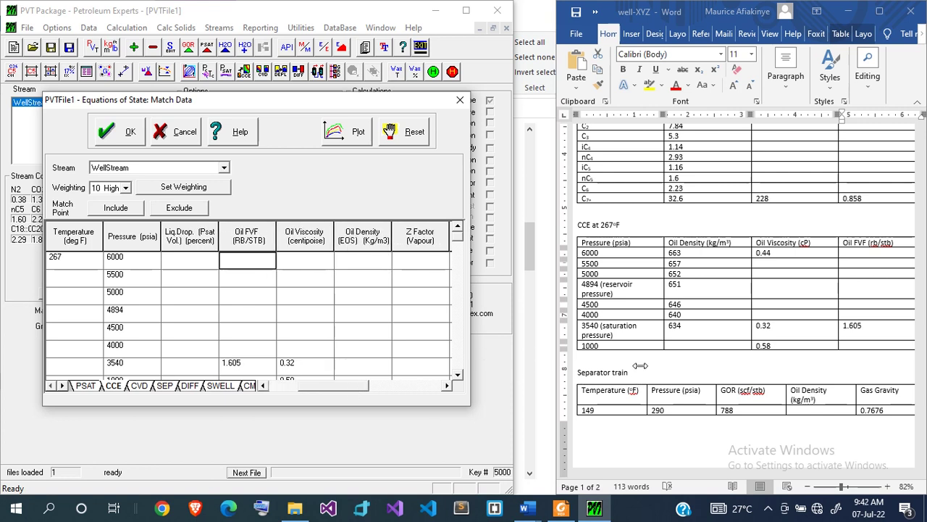
pyautogui.click(830, 354)
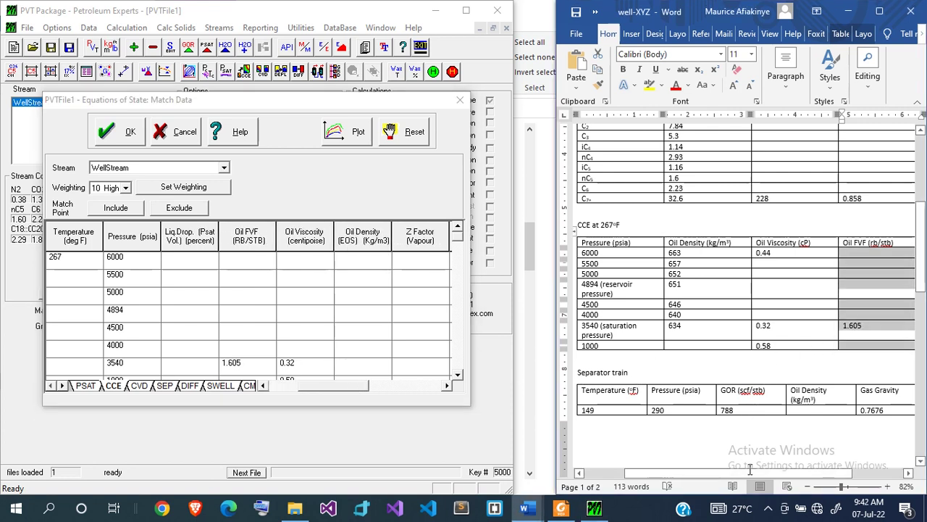
pyautogui.moveTo(751, 469); pyautogui.dragTo(669, 476)
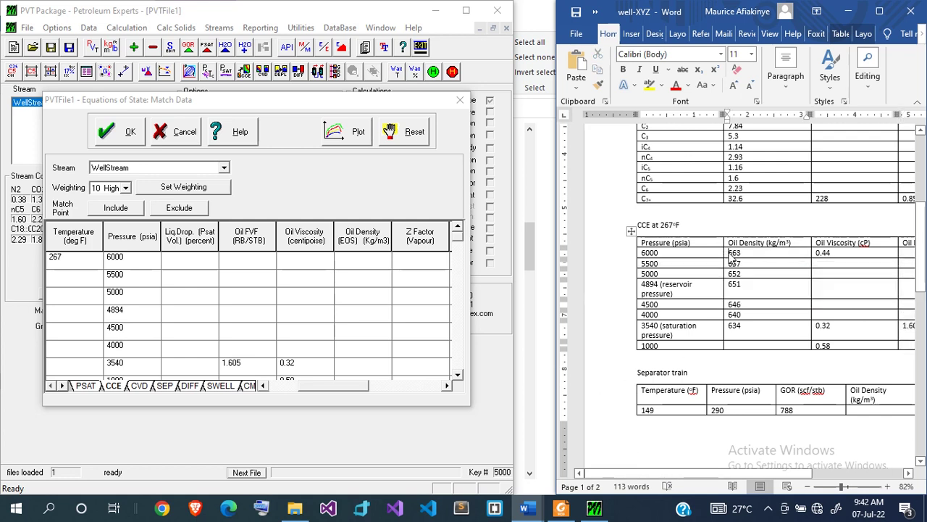
pyautogui.moveTo(731, 252); pyautogui.dragTo(759, 350)
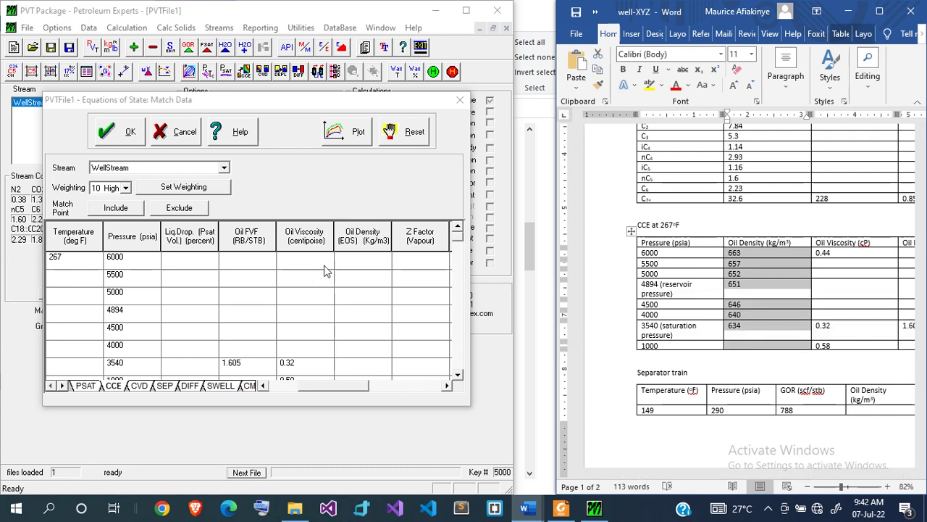
pyautogui.click(353, 265)
pyautogui.hotkey('ctrl', 'v')
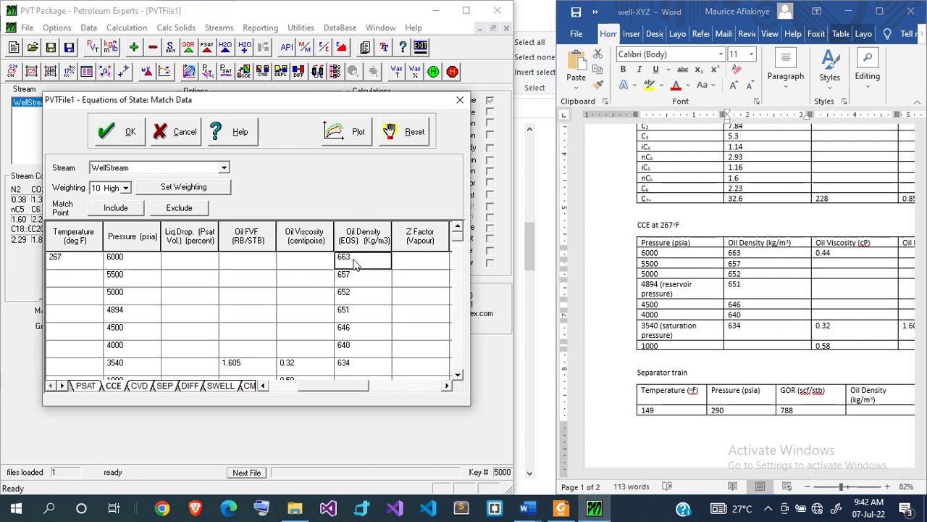
# Enter the separator train temperatures 149, 153 and 60 deg F in the first three rows of the separator match data.
pyautogui.click(140, 386)
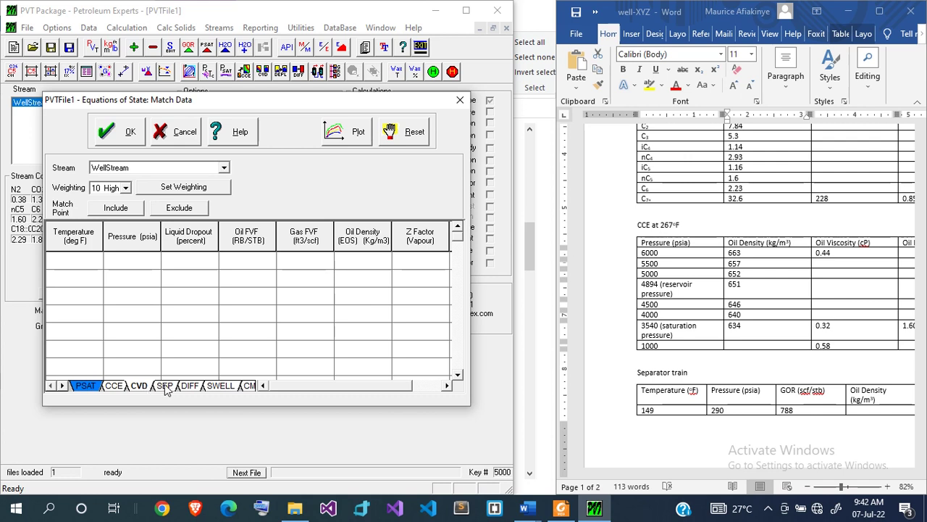
pyautogui.click(165, 386)
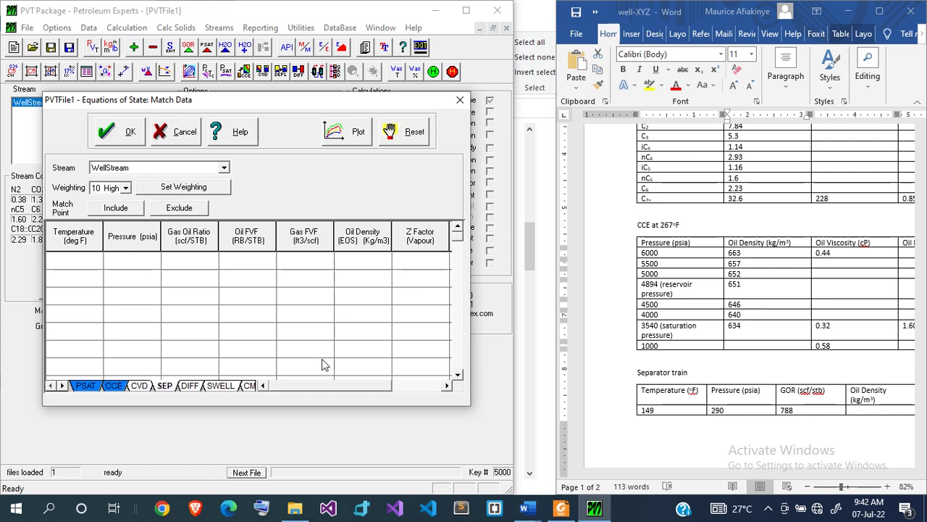
pyautogui.scroll(-4, 637, 355)
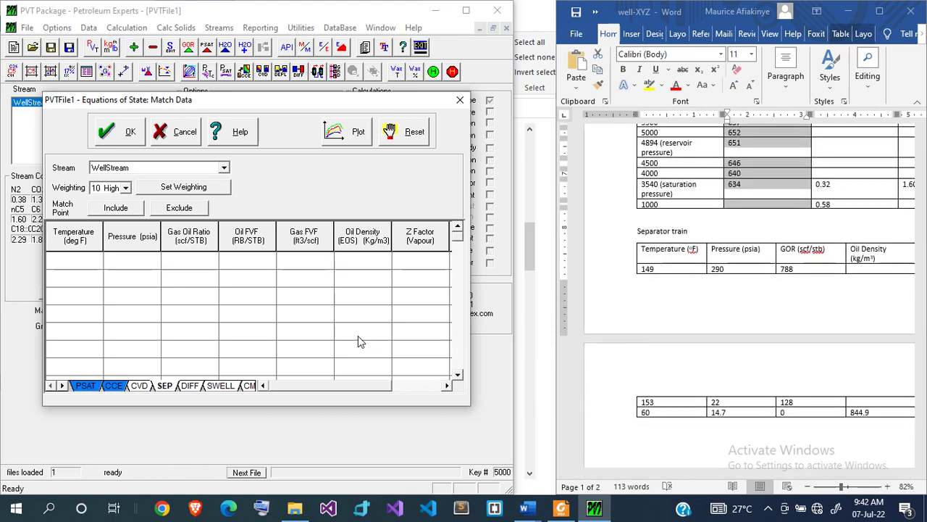
pyautogui.click(82, 265)
pyautogui.write('149')
pyautogui.press('Return')
pyautogui.write('153')
pyautogui.press('Return')
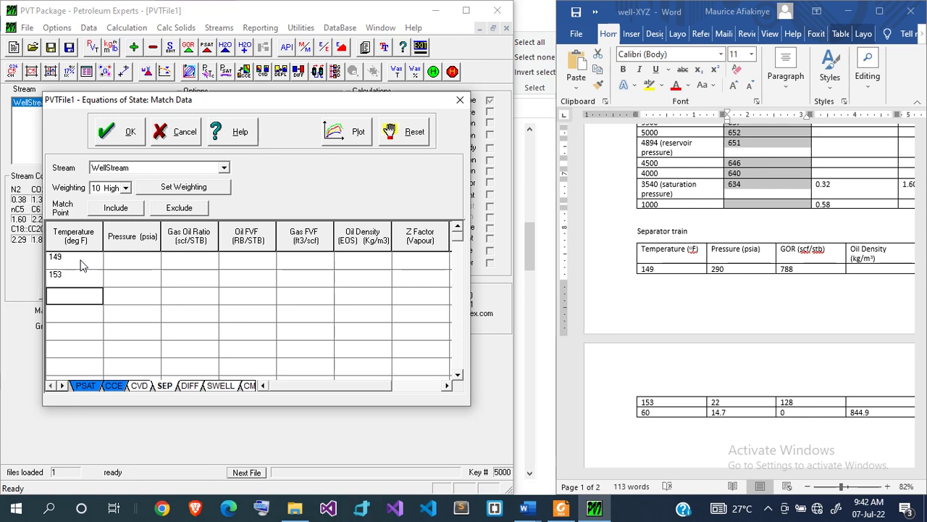
pyautogui.write('60')
pyautogui.press('Tab')
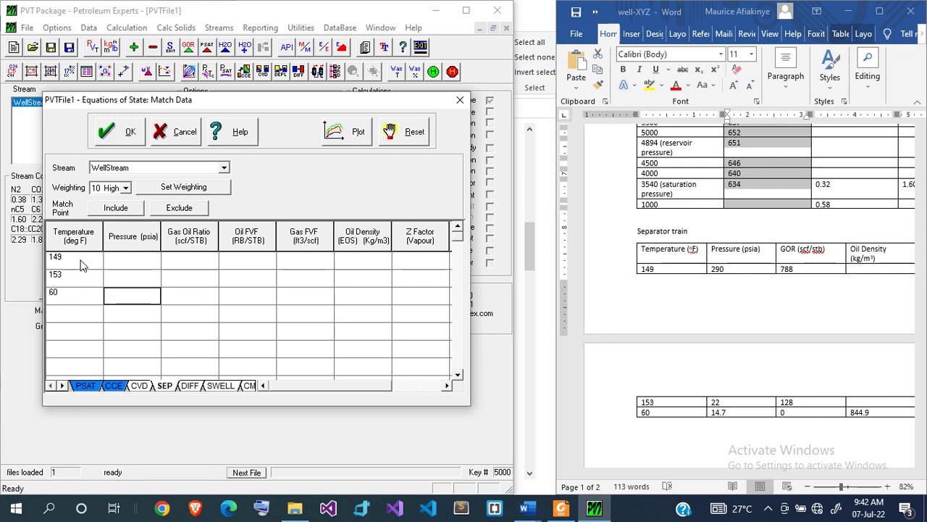
# Enter the separator pressures 290, 22 and 14.7 psia for the 149, 153 and 60 deg F stages.
pyautogui.write('14.7')
pyautogui.press('Up')
pyautogui.write('22')
pyautogui.press('Up')
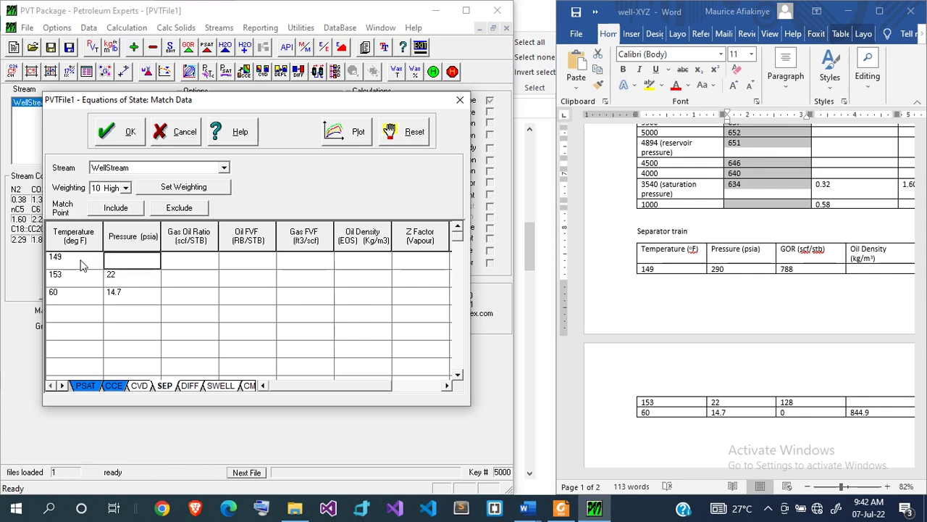
pyautogui.write('290')
pyautogui.press('Tab')
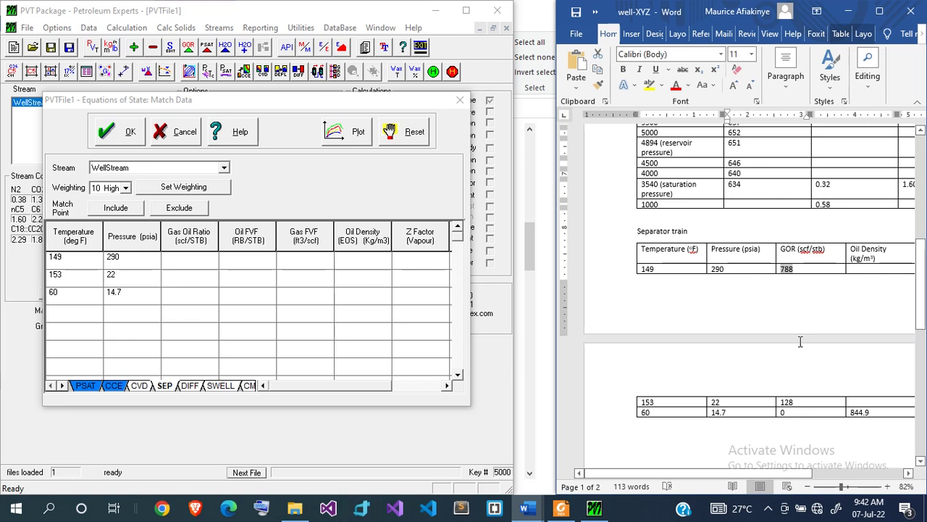
# Copy the GOR values of the document's separator train table into the gas oil ratio column of the separator match data.
pyautogui.moveTo(800, 341); pyautogui.dragTo(803, 411)
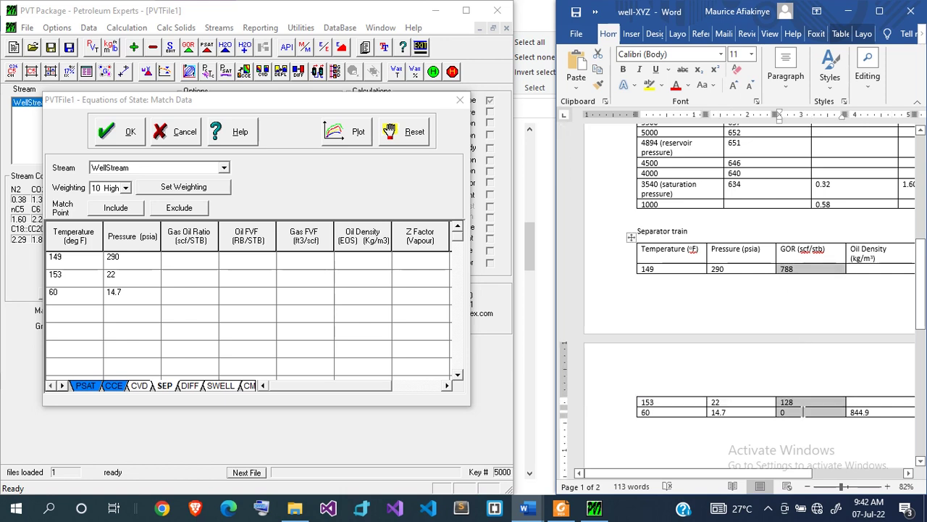
pyautogui.click(202, 260)
pyautogui.hotkey('ctrl', 'v')
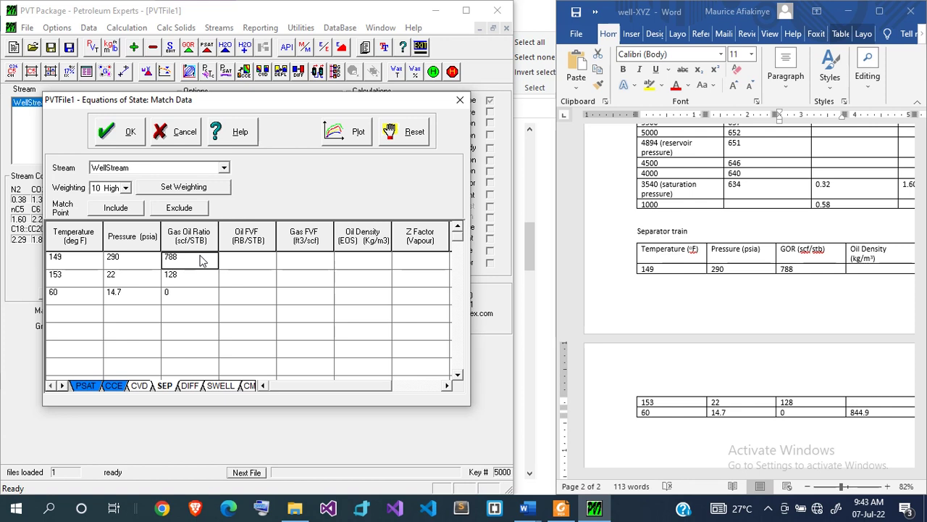
# Set the EOS oil density of the 60 deg F separator stage to 844.9 kg/m3.
pyautogui.click(246, 300)
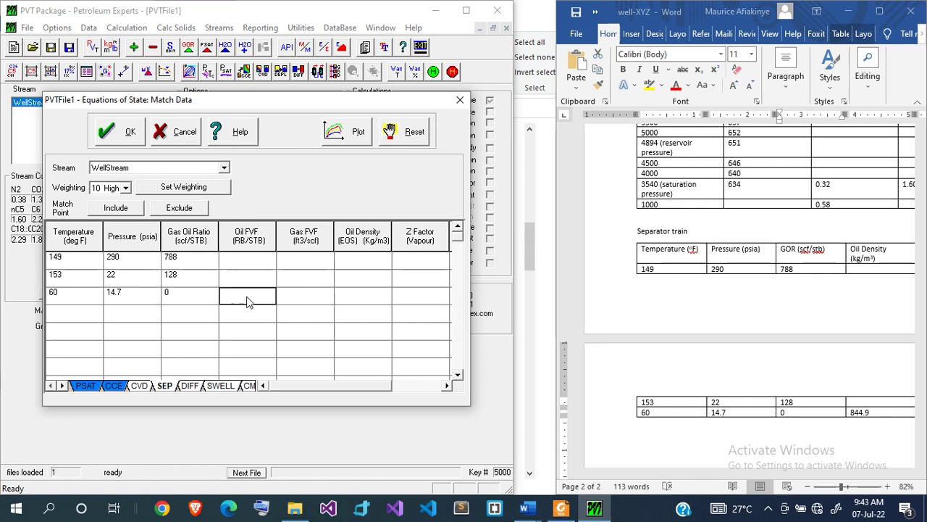
pyautogui.click(355, 300)
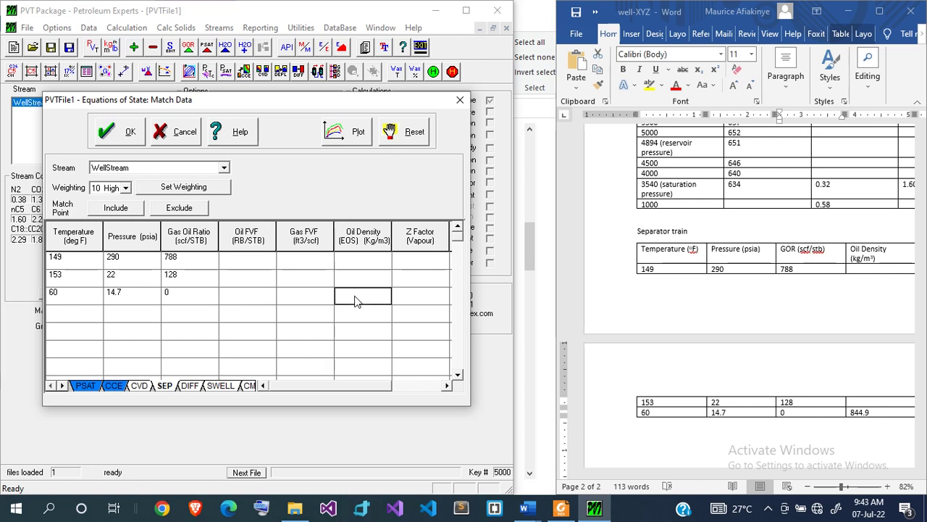
pyautogui.write('844.9')
pyautogui.click(189, 386)
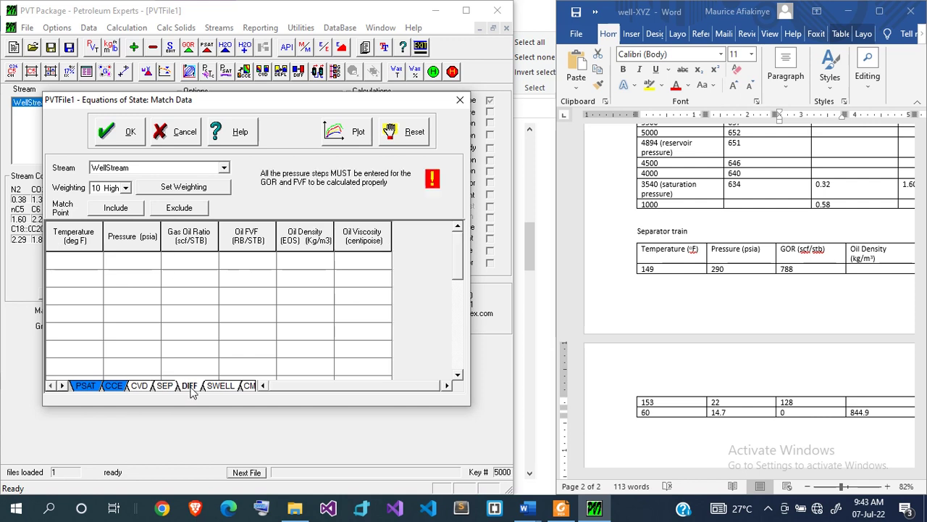
pyautogui.click(166, 386)
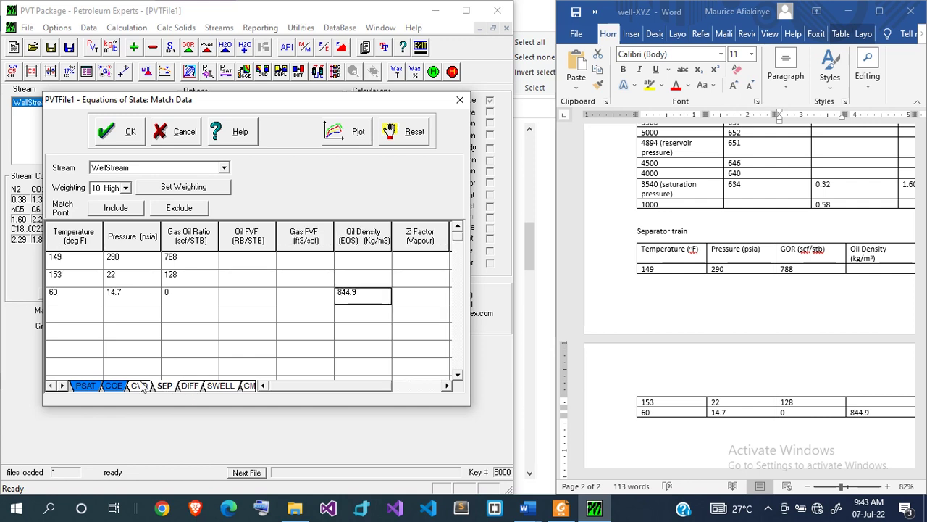
# Exclude the oil density and oil FVF columns of the CCE match data from the matching.
pyautogui.click(86, 385)
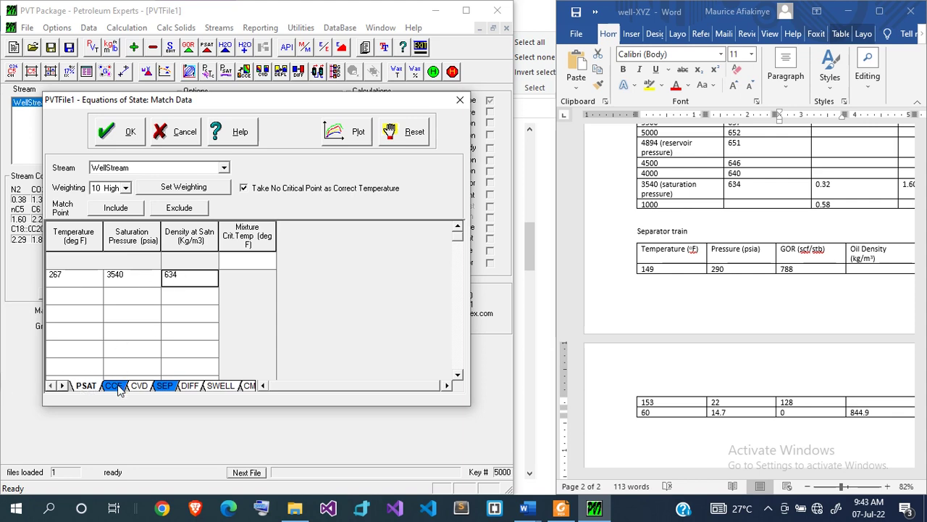
pyautogui.click(116, 386)
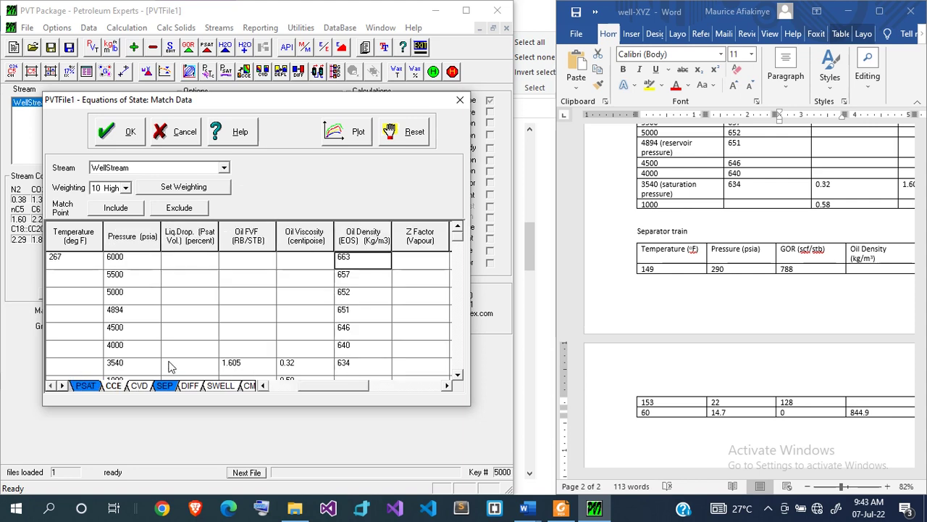
pyautogui.click(362, 238)
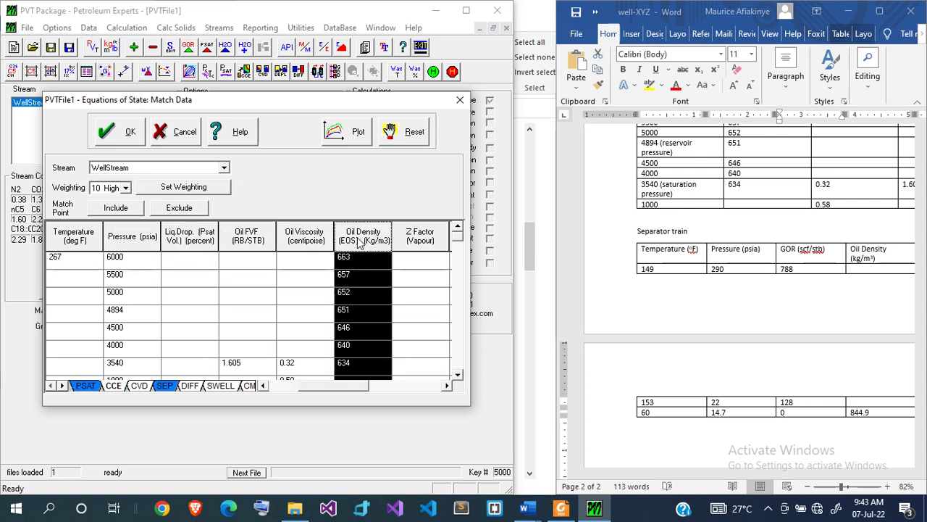
pyautogui.click(193, 208)
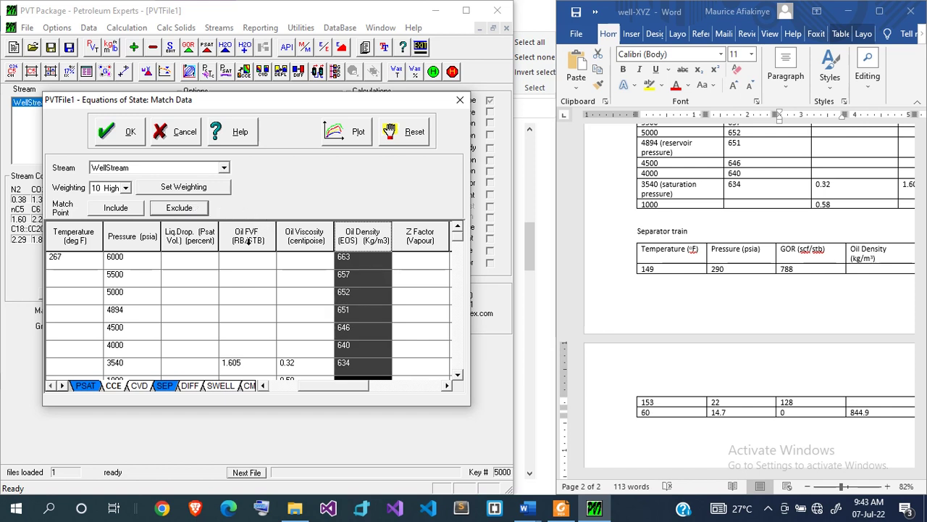
pyautogui.click(248, 237)
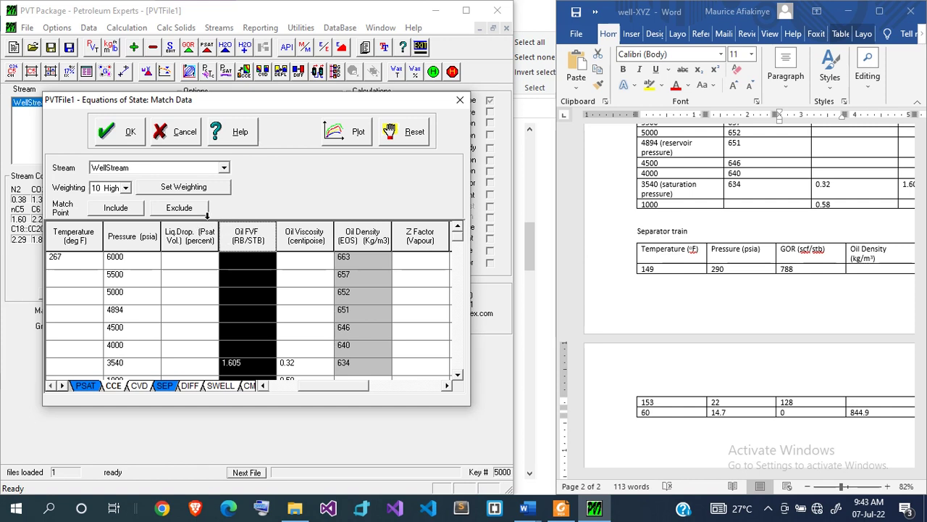
pyautogui.click(183, 207)
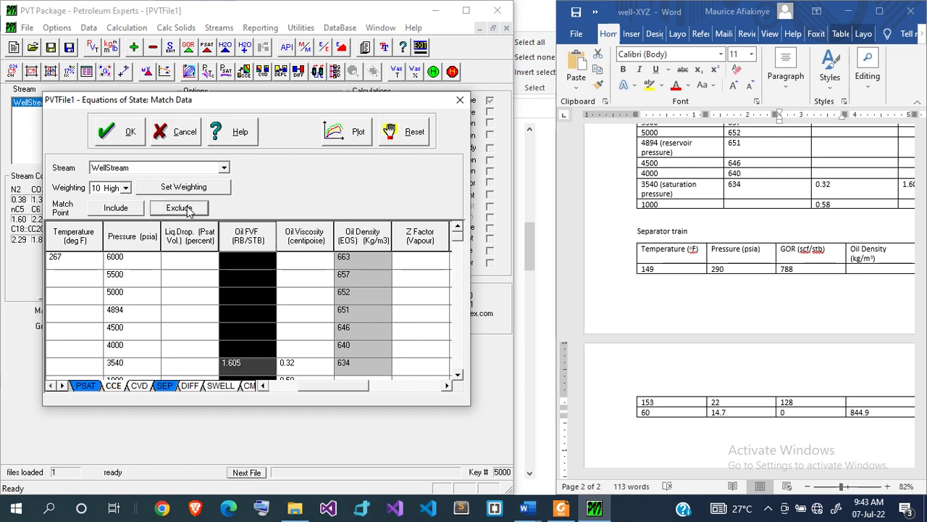
pyautogui.click(297, 279)
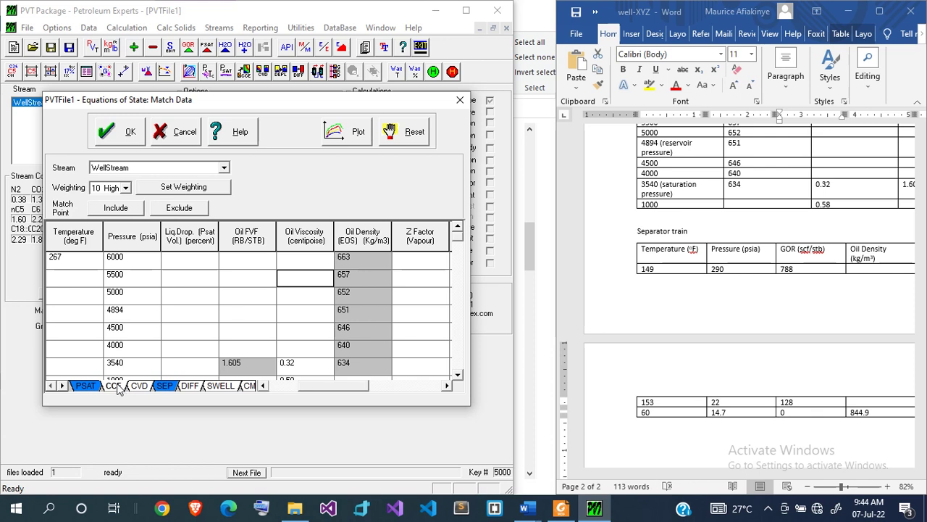
# Exclude the gas oil ratios of the second and third separator stages from the match points.
pyautogui.click(166, 386)
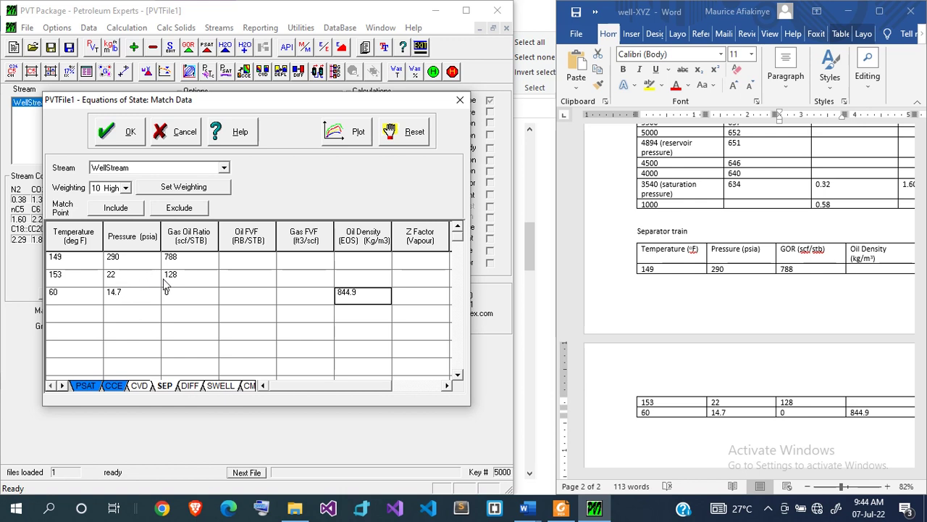
pyautogui.moveTo(181, 282); pyautogui.dragTo(190, 300)
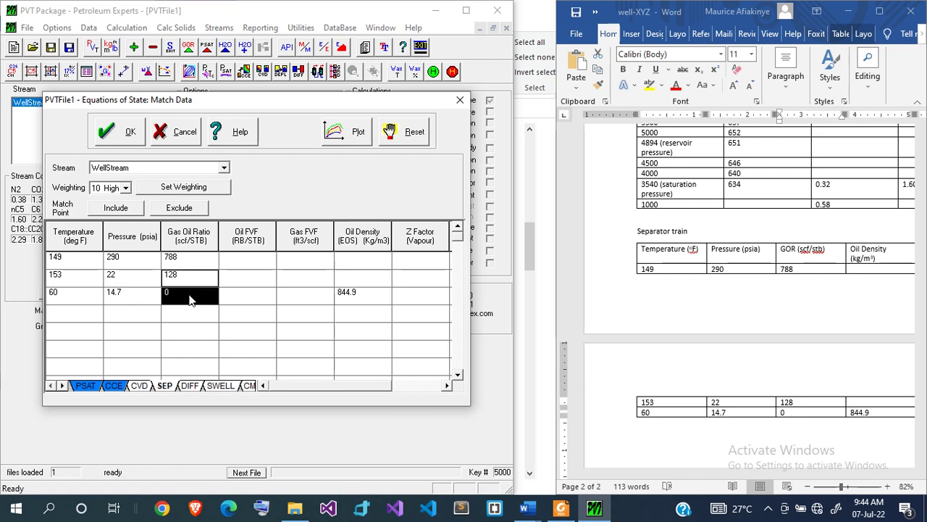
pyautogui.click(179, 208)
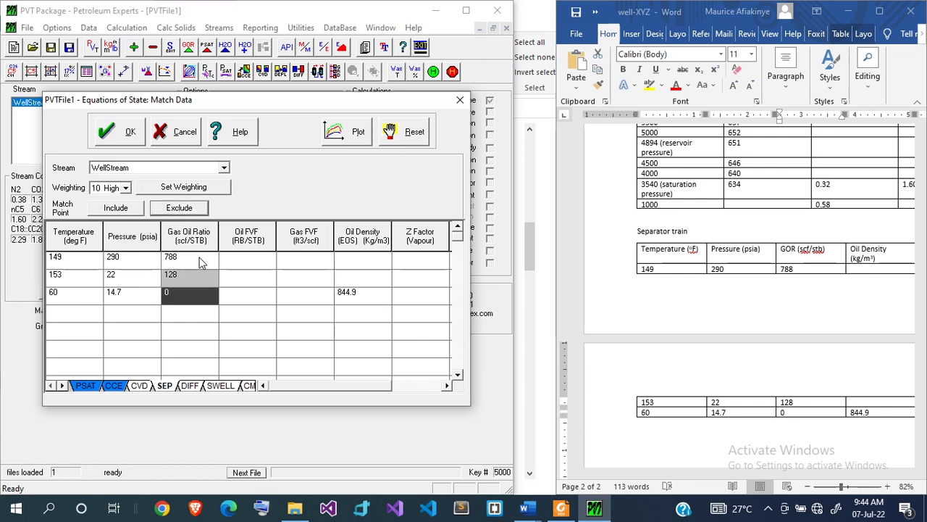
# Assign a weighting of 3 to the gas oil ratio of the first separator stage.
pyautogui.click(200, 262)
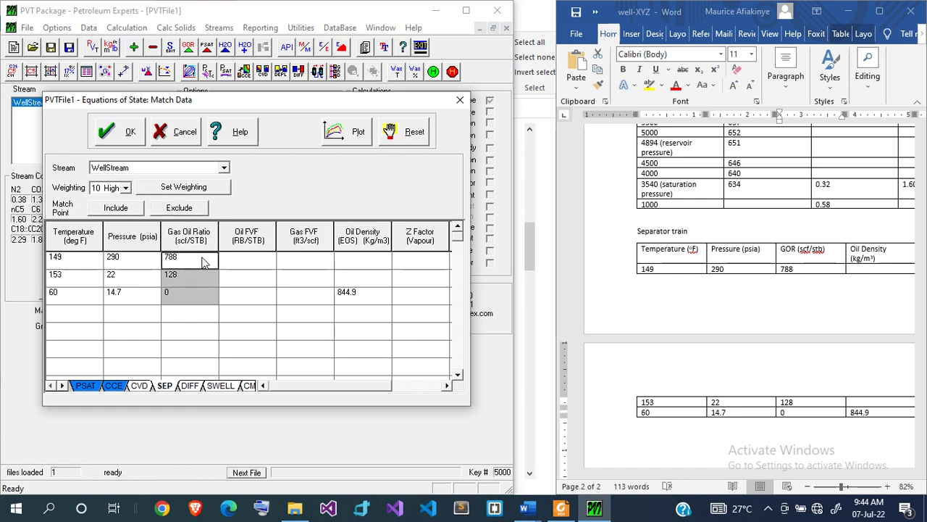
pyautogui.click(126, 187)
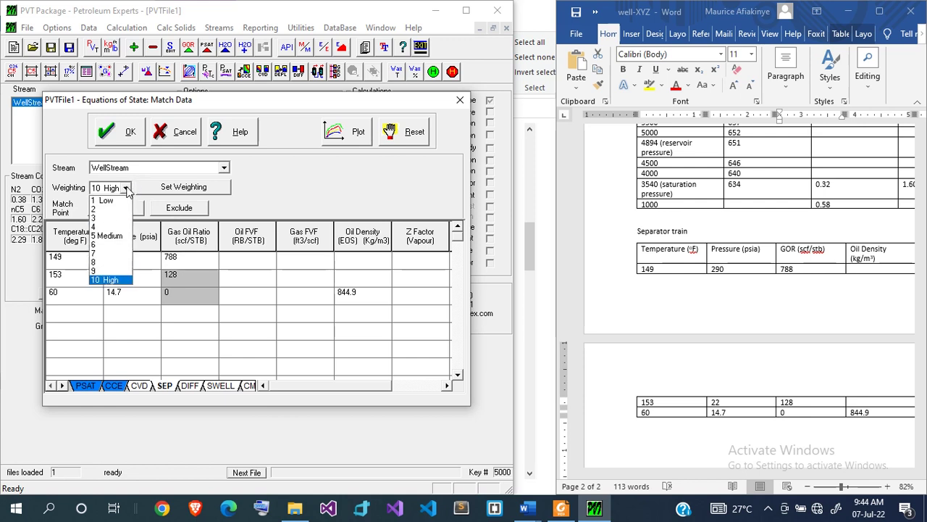
pyautogui.click(105, 218)
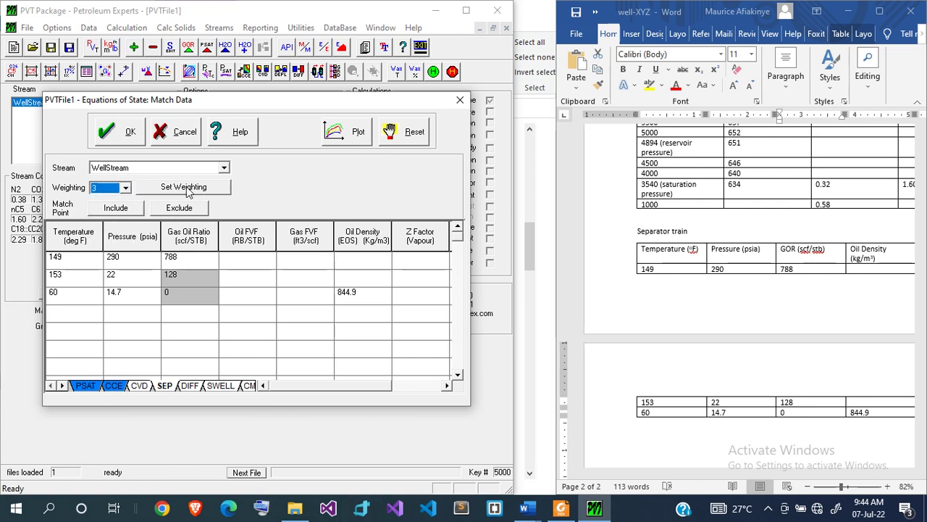
pyautogui.click(182, 190)
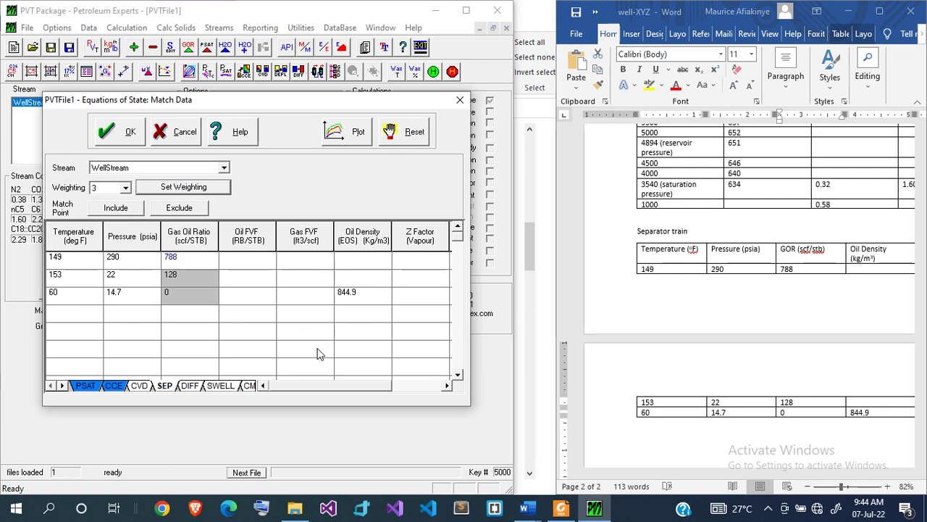
# Accept the lab match data and open the regression match selection.
pyautogui.moveTo(312, 388); pyautogui.dragTo(269, 395)
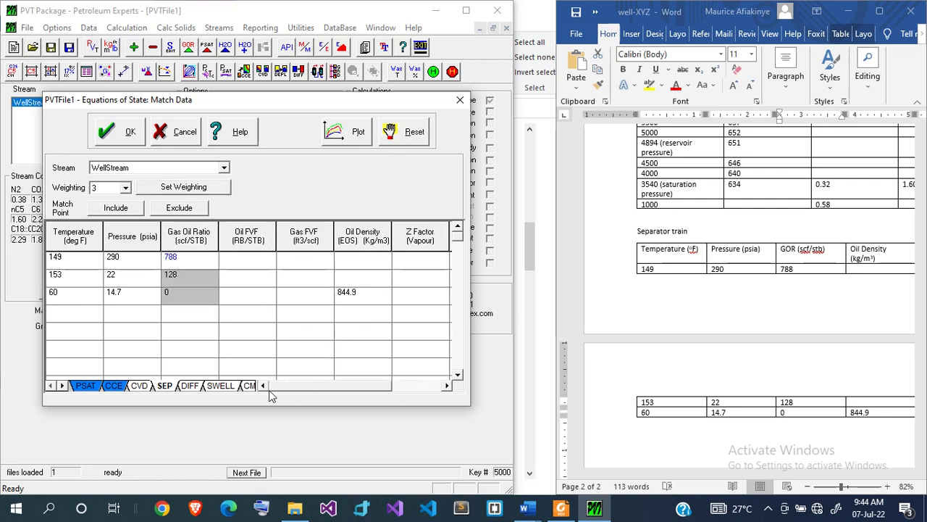
pyautogui.click(128, 138)
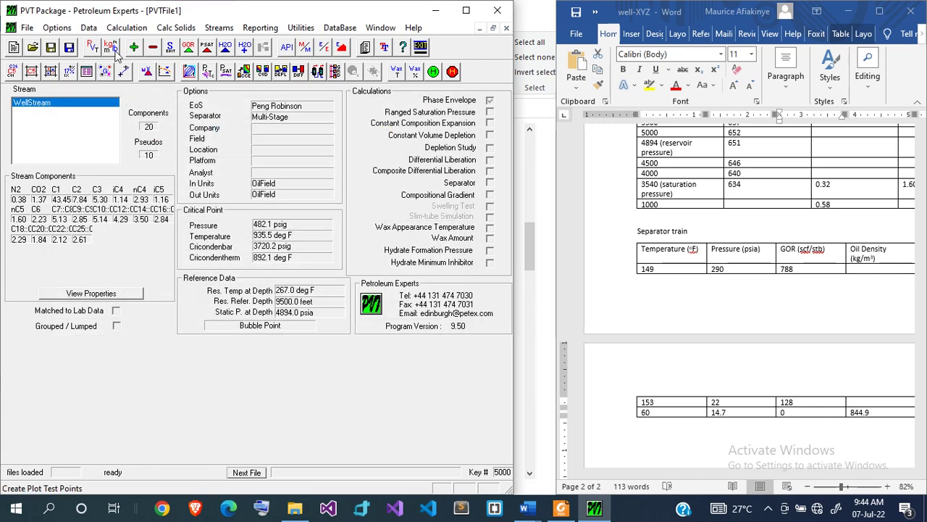
pyautogui.click(89, 27)
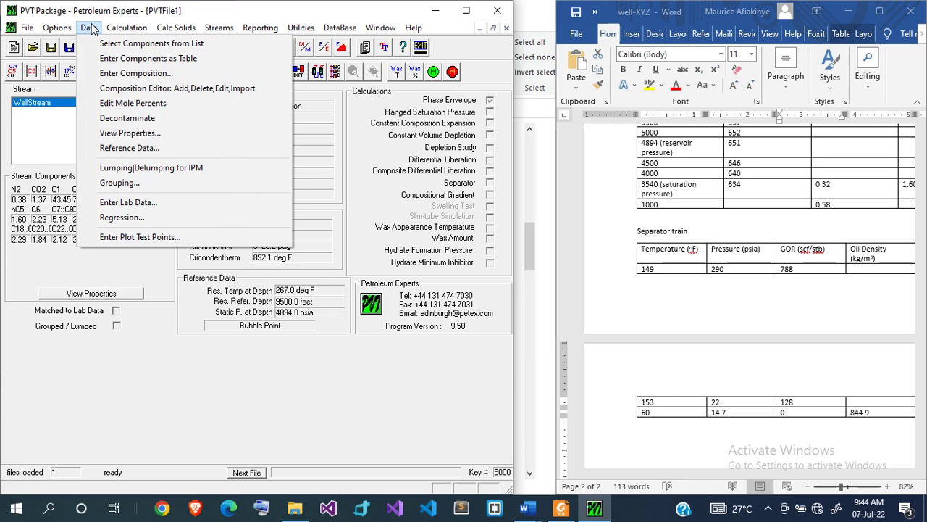
pyautogui.click(150, 218)
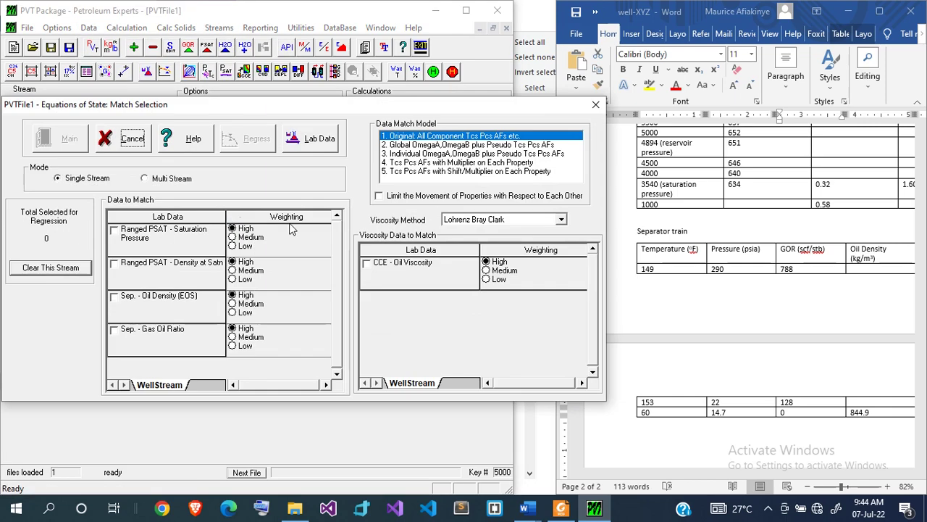
# Select PSAT saturation pressure and density, separator oil density and gas oil ratio for matching, using model 4, Tcs Pcs AFs with Multiplier on Each Property.
pyautogui.click(140, 239)
pyautogui.click(147, 271)
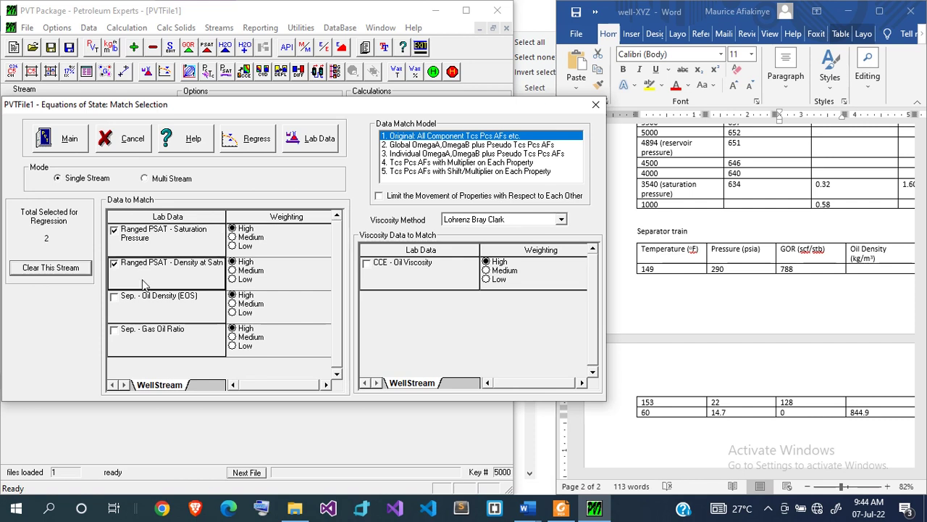
pyautogui.click(147, 303)
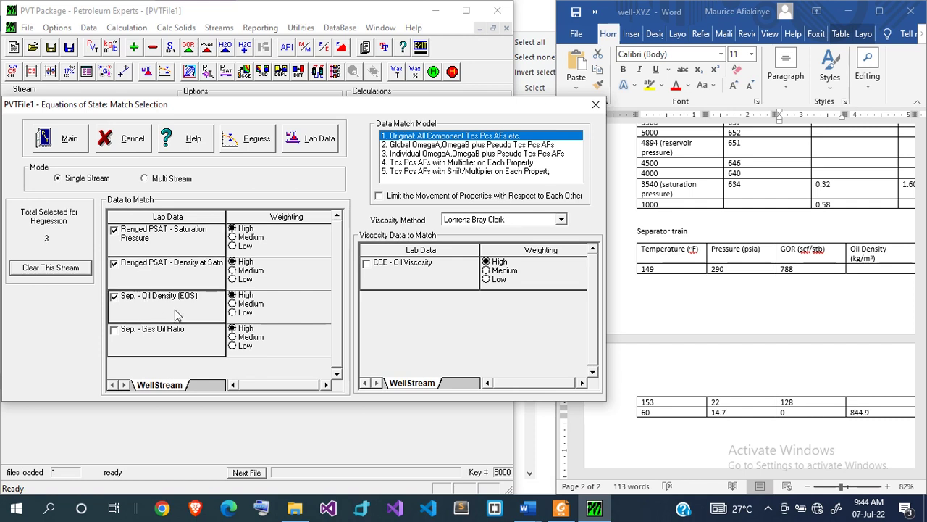
pyautogui.click(145, 337)
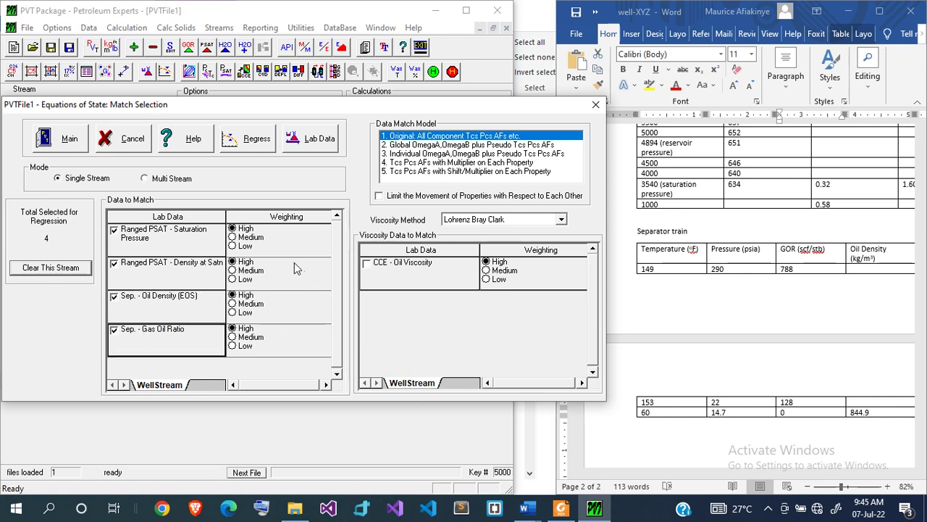
pyautogui.click(447, 163)
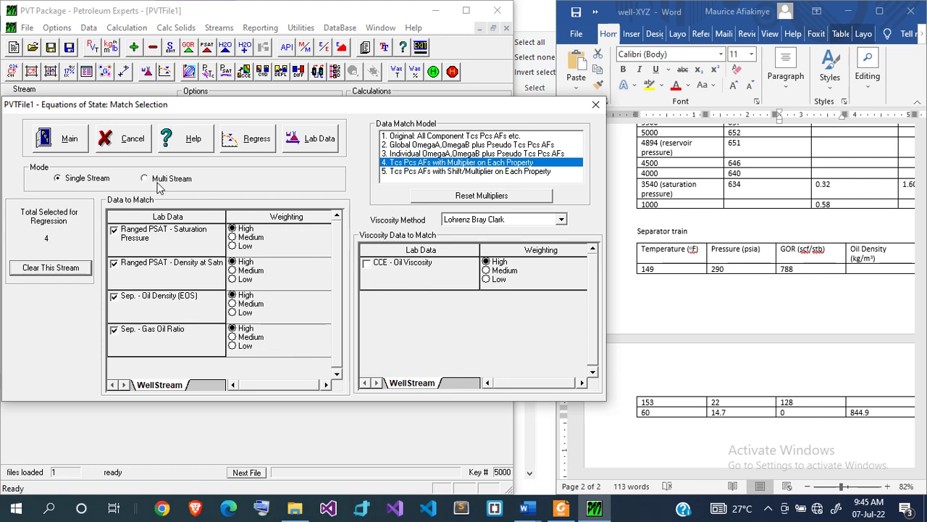
# Set up the regression with Tc and Pc selected for the pseudo components only, leaving out the pure components and AF.
pyautogui.click(244, 139)
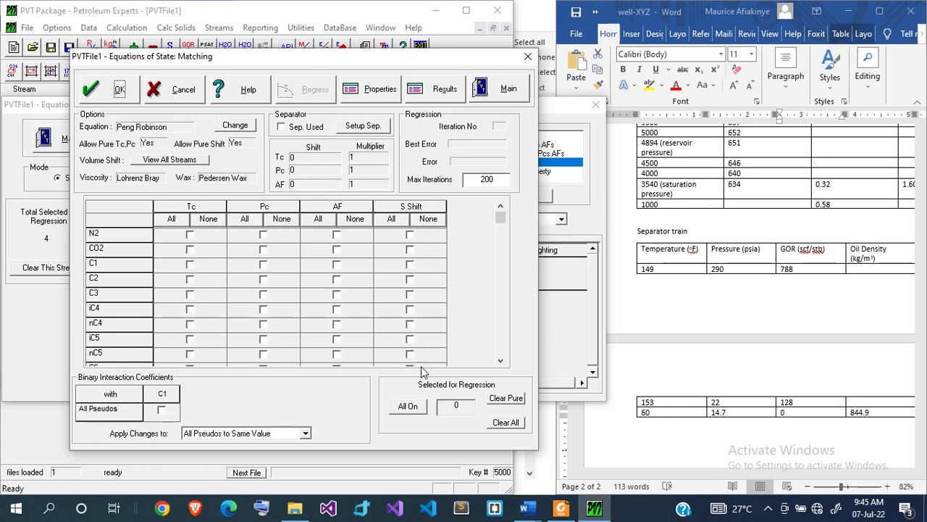
pyautogui.click(407, 406)
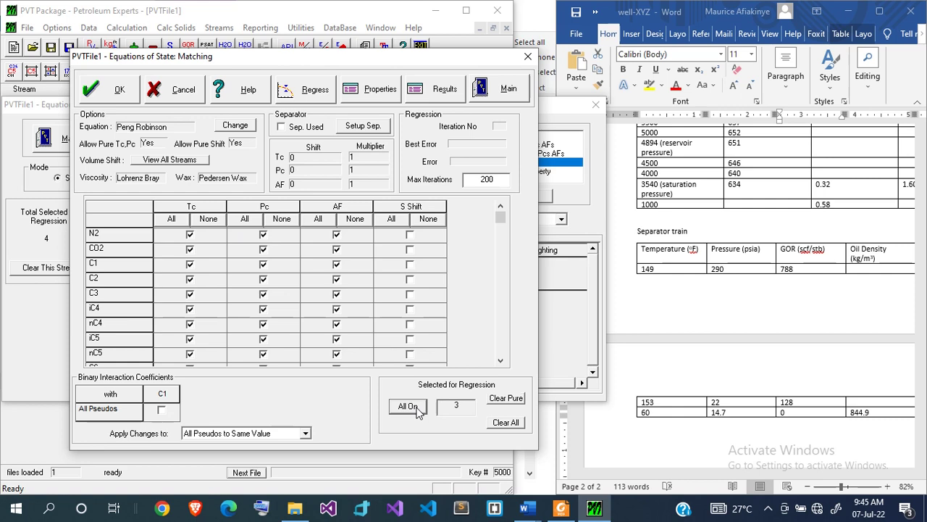
pyautogui.click(506, 400)
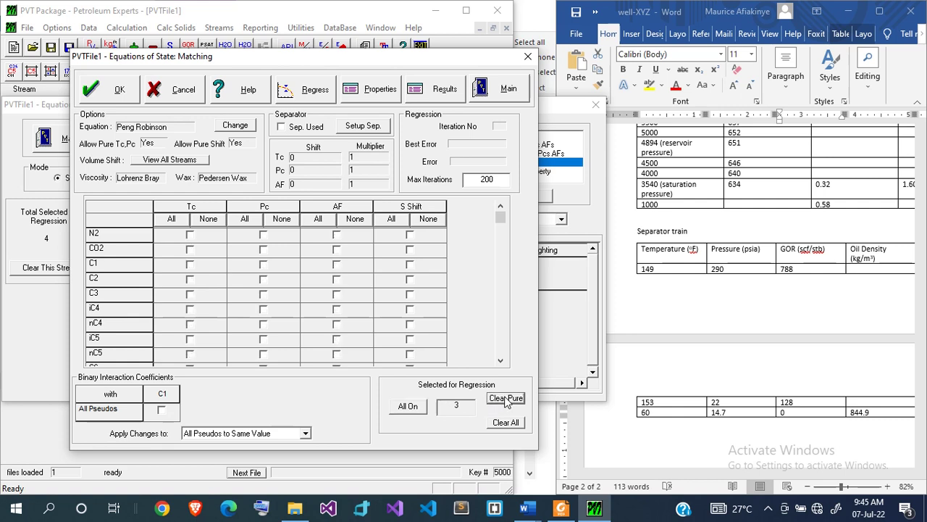
pyautogui.moveTo(502, 216); pyautogui.dragTo(502, 265)
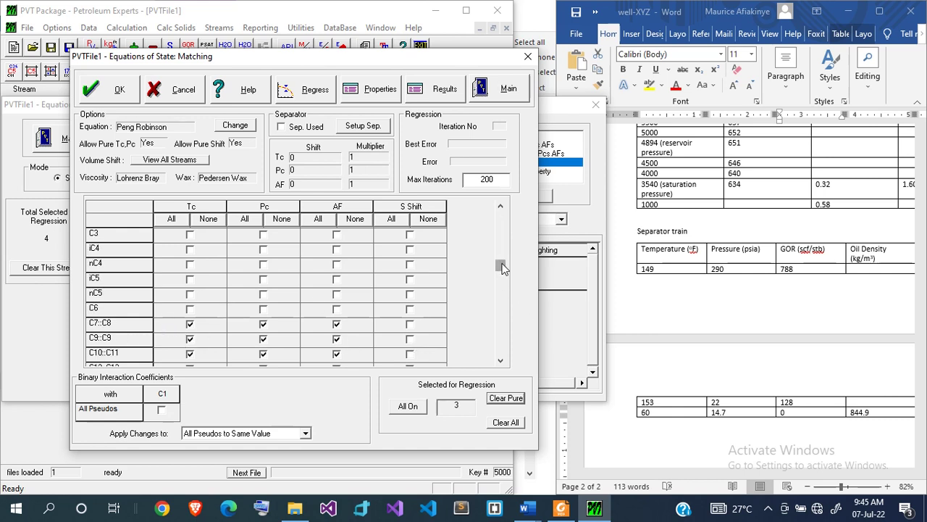
pyautogui.moveTo(502, 265); pyautogui.dragTo(502, 214)
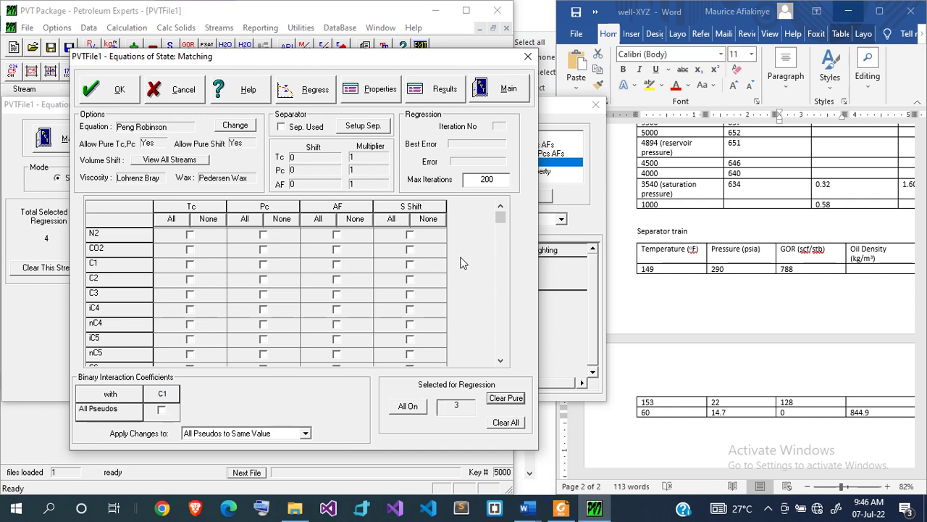
pyautogui.click(354, 221)
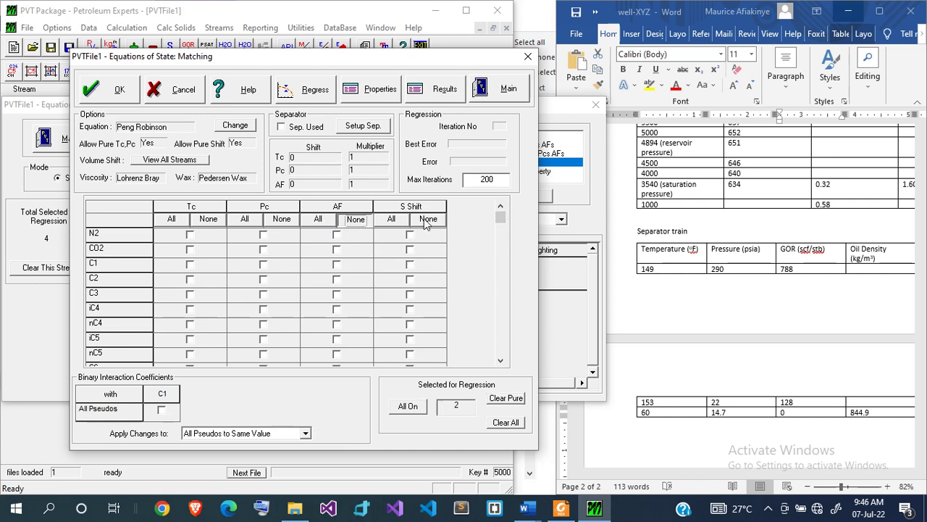
# Select S Shift as a regression variable for all components except N2 and CO2.
pyautogui.click(395, 221)
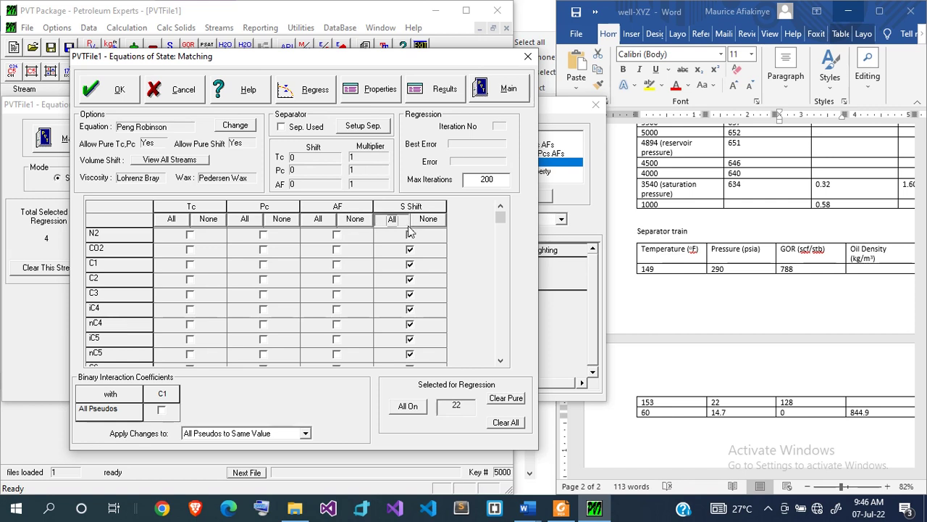
pyautogui.click(410, 235)
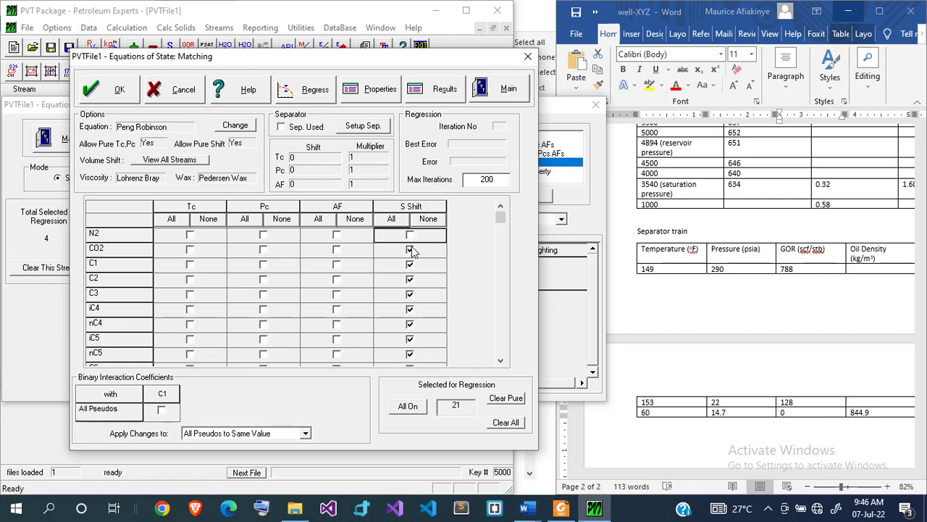
pyautogui.click(412, 250)
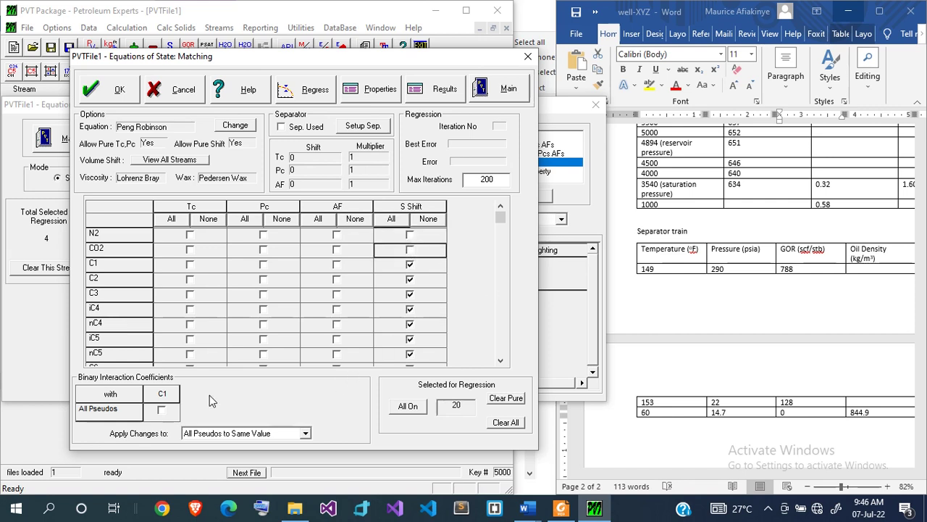
# Include the pseudos' binary interaction coefficients with C1, applied to All Pseudos by Same Multiplier, and run the regression.
pyautogui.click(160, 411)
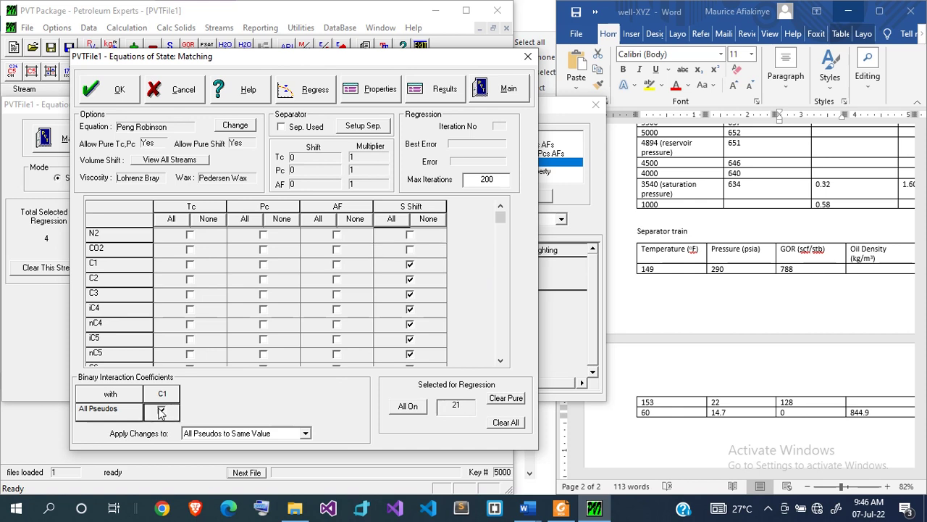
pyautogui.click(231, 433)
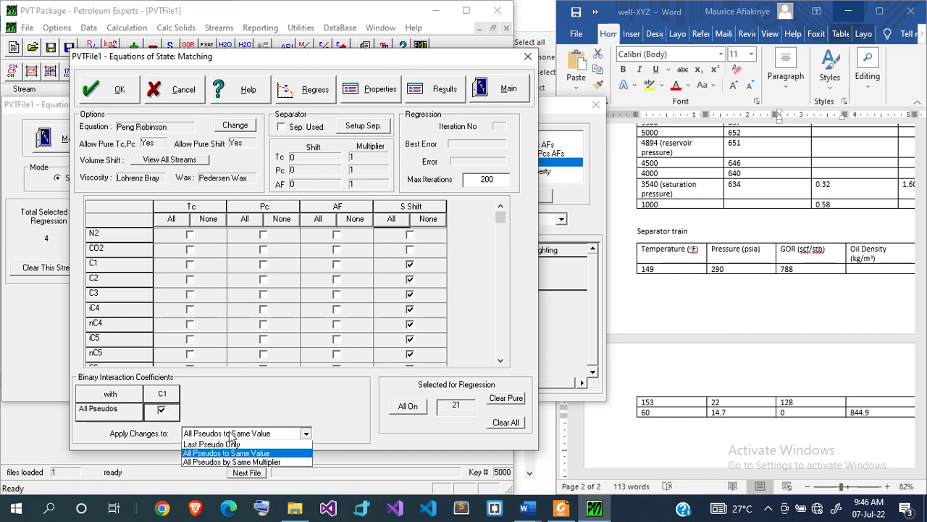
pyautogui.click(207, 464)
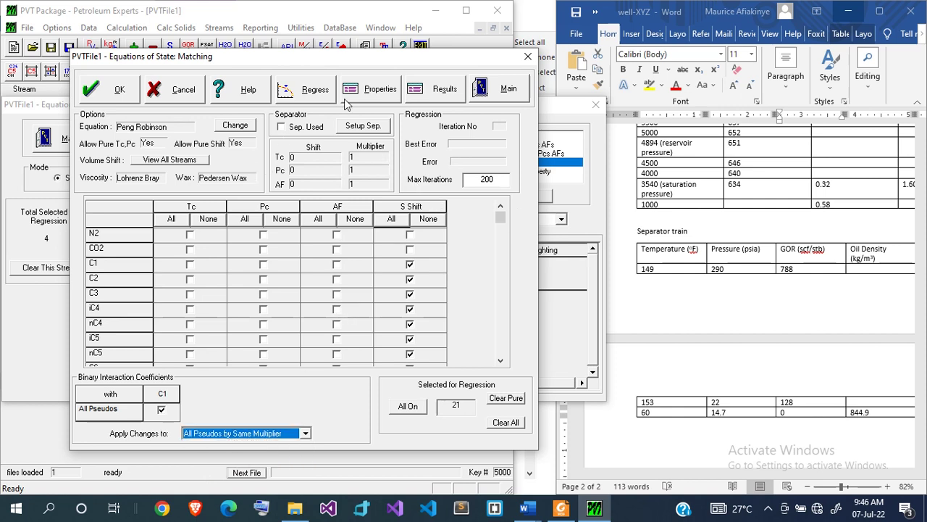
pyautogui.click(302, 99)
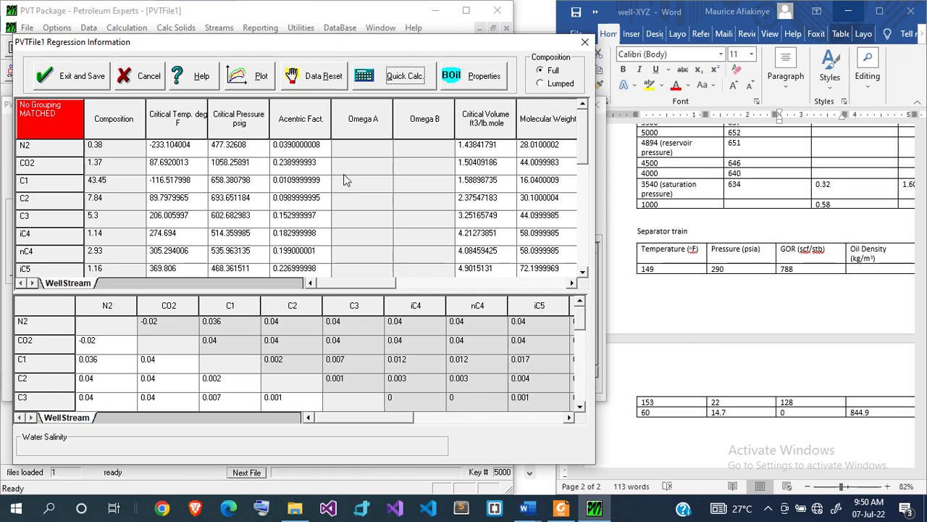
# Set the black oil separator calculation to Use Separator Train with stage pressures of 290, 22 and 14.7 psia.
pyautogui.click(485, 78)
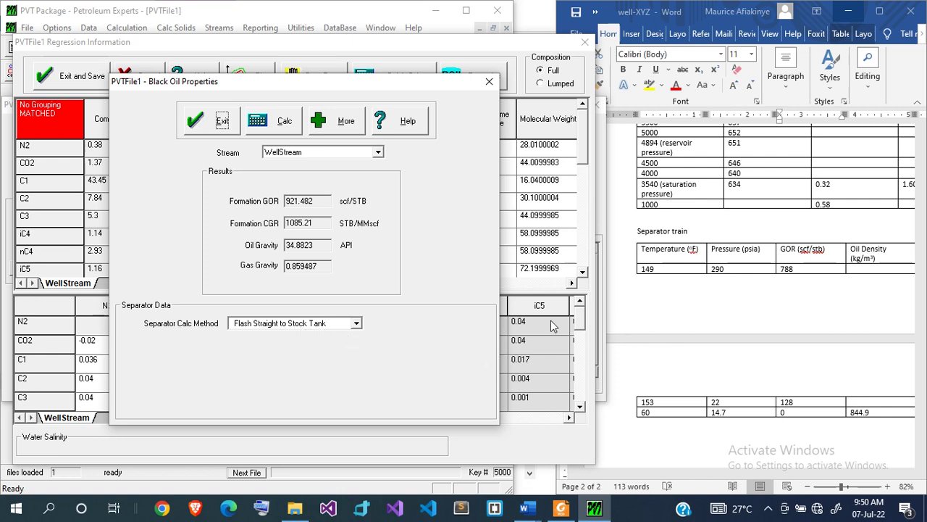
pyautogui.click(356, 324)
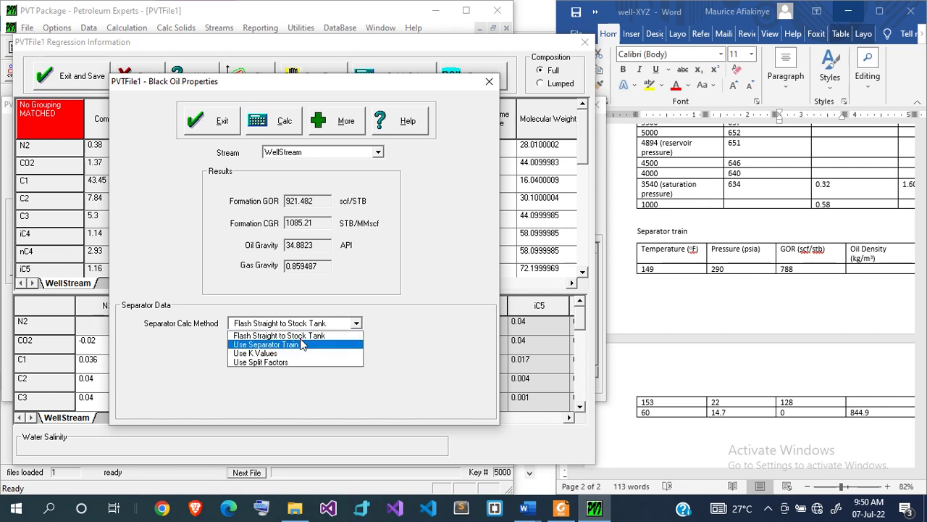
pyautogui.click(274, 345)
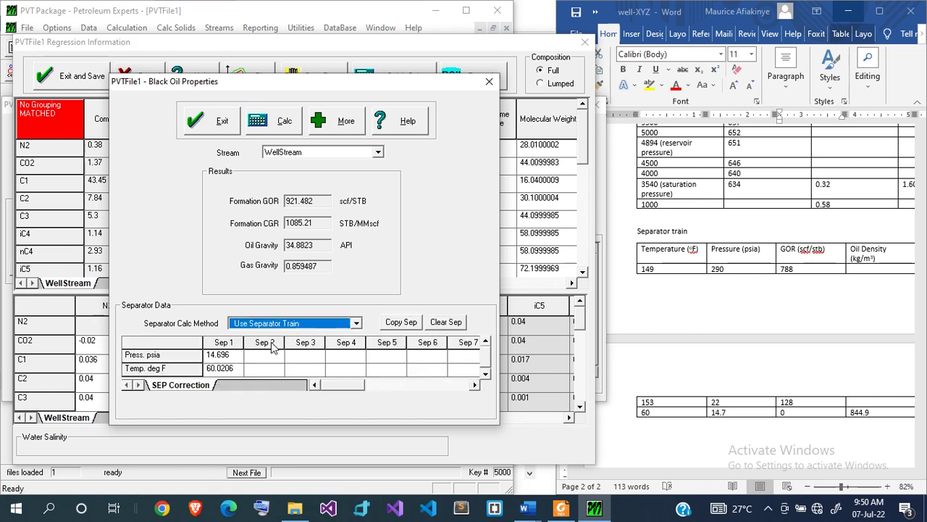
pyautogui.click(231, 358)
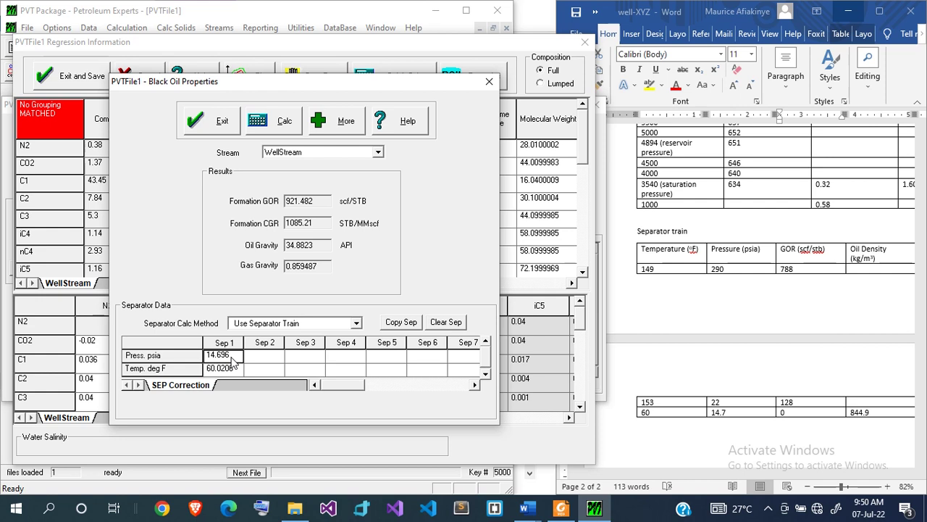
pyautogui.write('290')
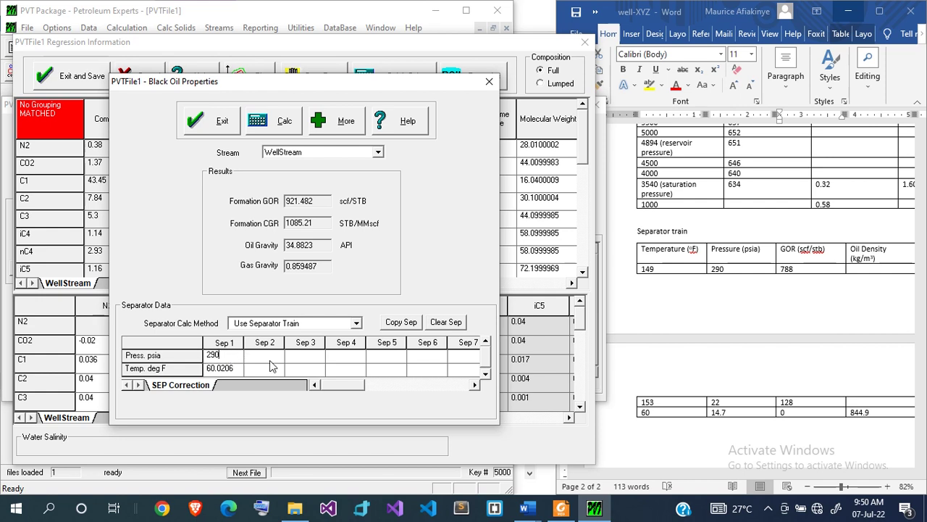
pyautogui.click(269, 359)
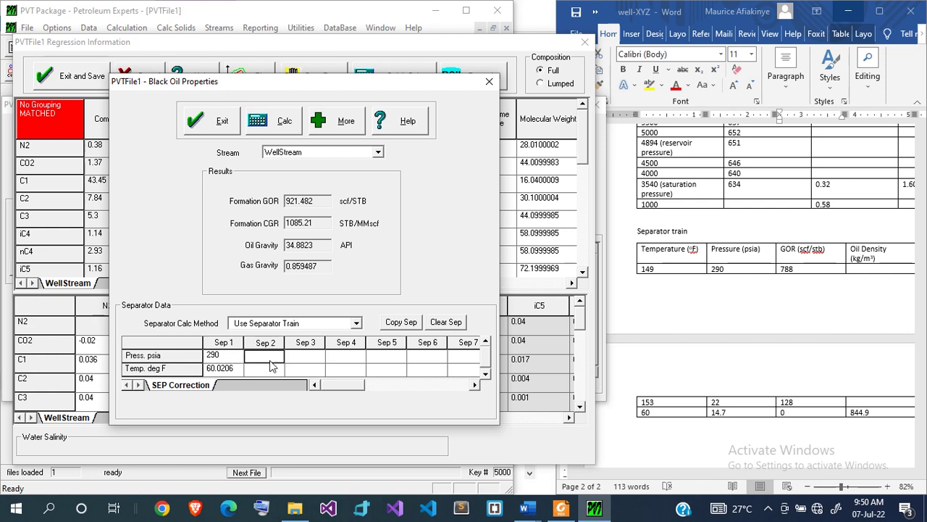
pyautogui.write('22')
pyautogui.press('Tab')
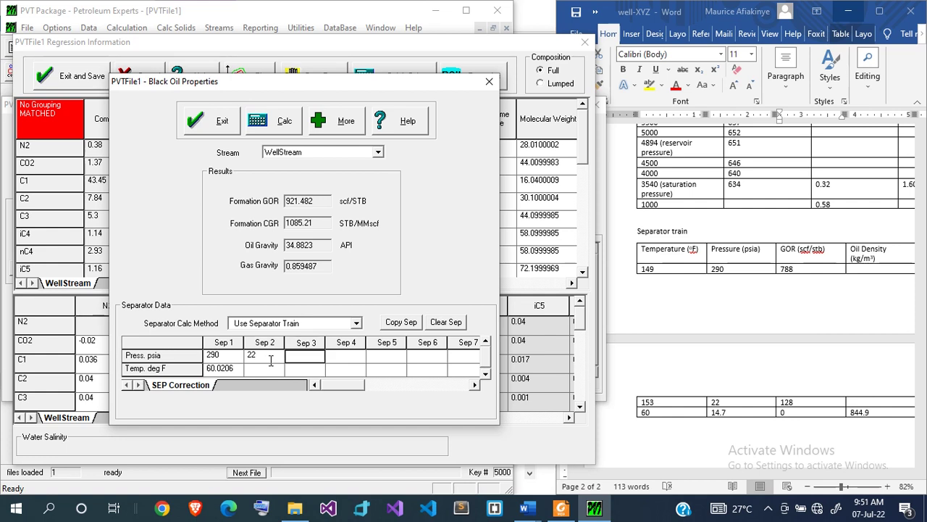
pyautogui.write('14.7')
pyautogui.press('Return')
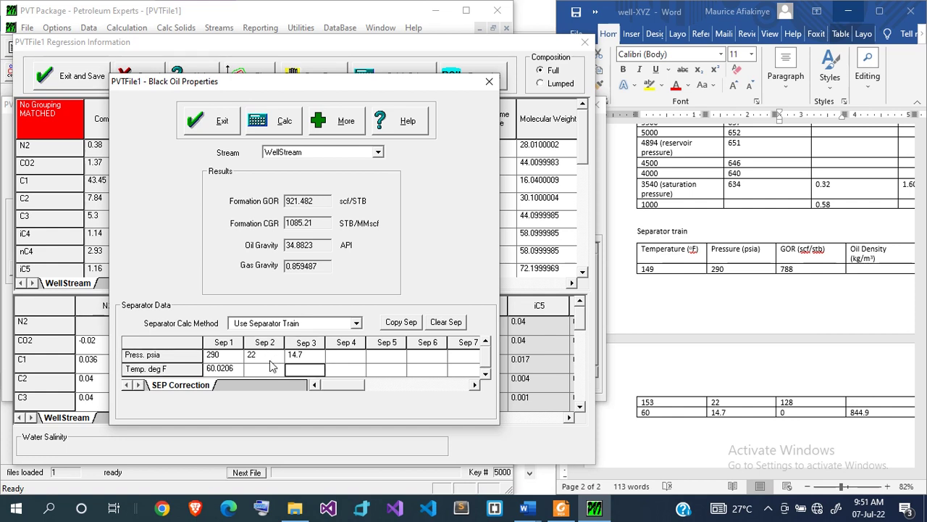
# Set the three separator stage temperatures to 149, 153 and 60 deg F and calculate the black oil properties.
pyautogui.write('6')
pyautogui.press('Left')
pyautogui.press('Left')
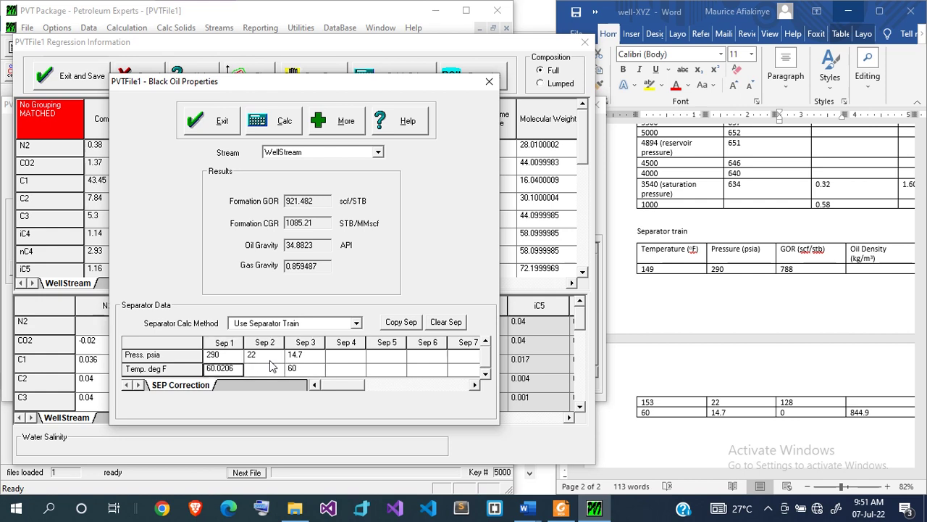
pyautogui.write('149')
pyautogui.press('Right')
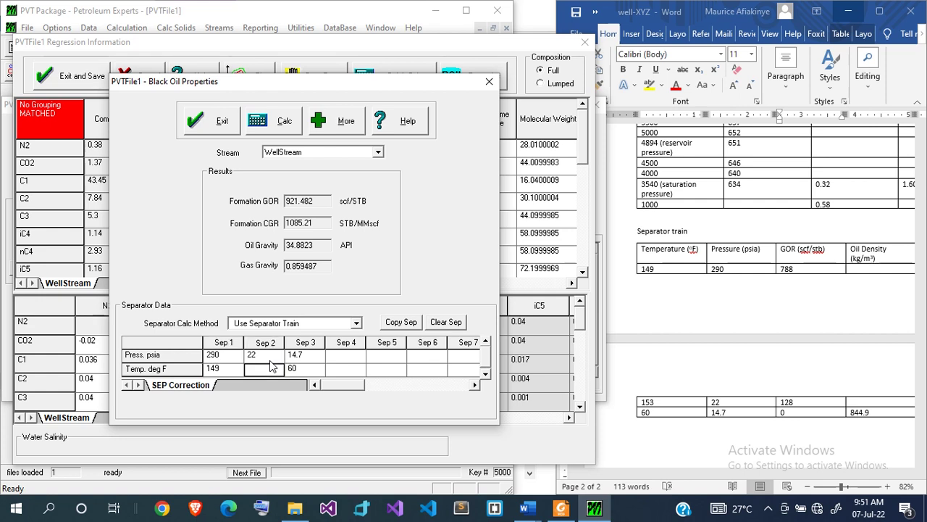
pyautogui.write('153')
pyautogui.click(281, 127)
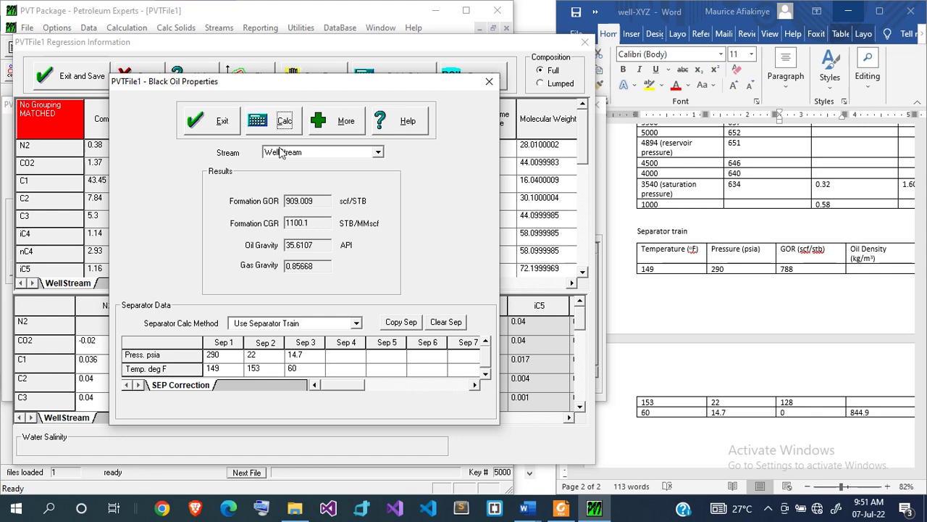
# Examine the additional black oil properties and phase compositions, and return to the regression information.
pyautogui.click(323, 121)
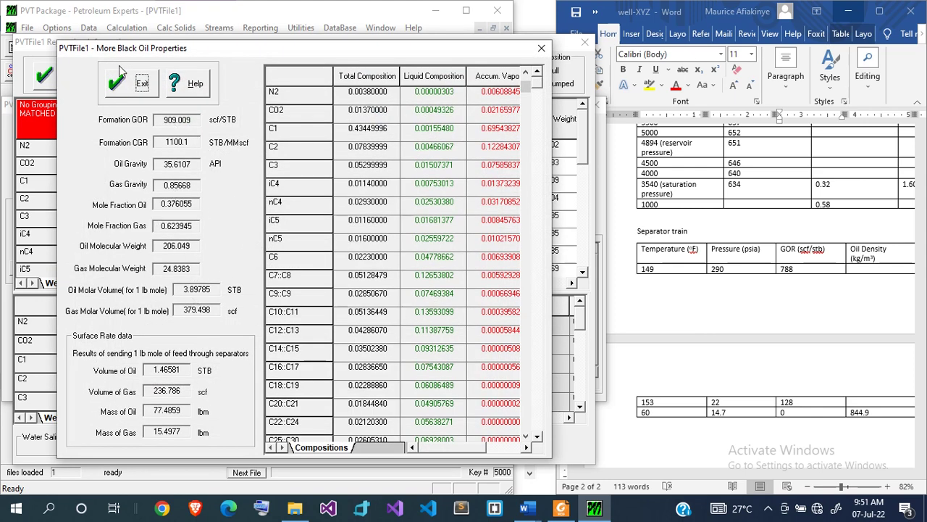
pyautogui.click(119, 67)
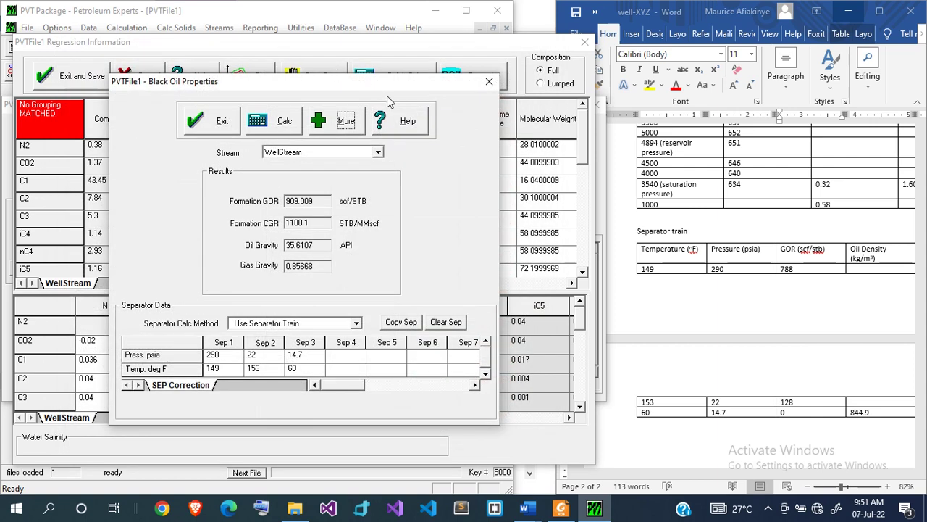
pyautogui.click(225, 121)
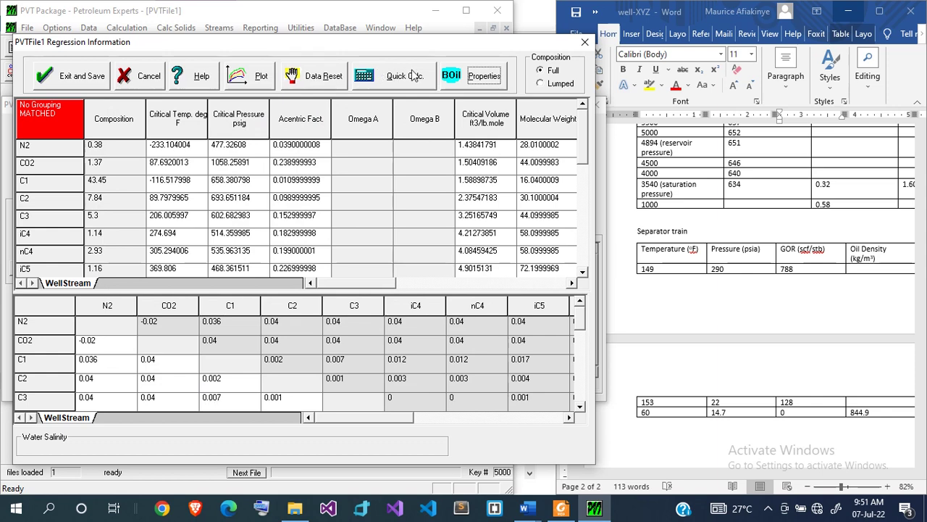
# Save the regression results, reopen the regression setup and select only the CCE oil viscosity as data to match.
pyautogui.click(89, 80)
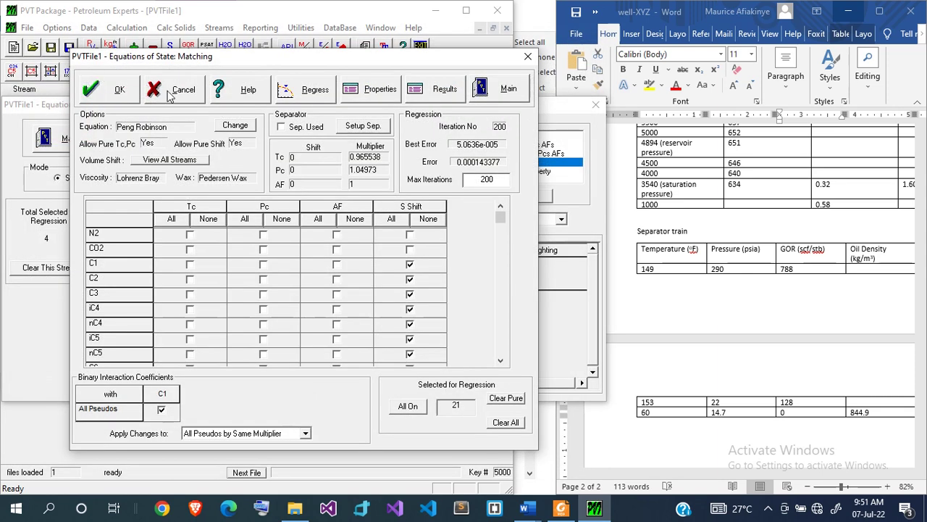
pyautogui.click(106, 90)
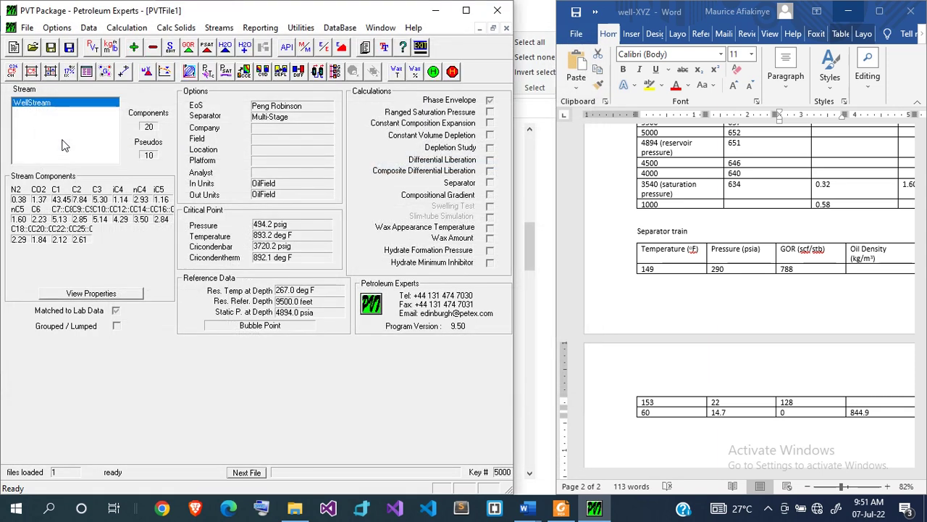
pyautogui.click(88, 28)
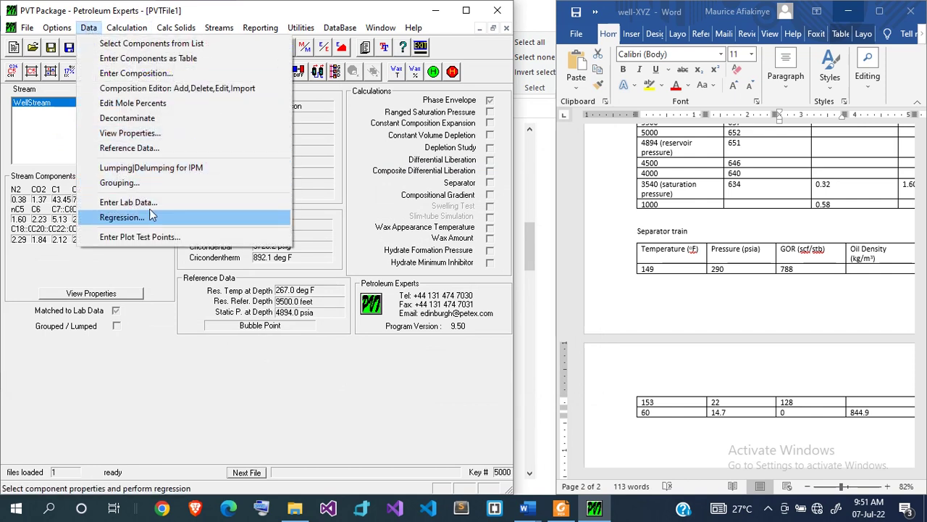
pyautogui.click(122, 217)
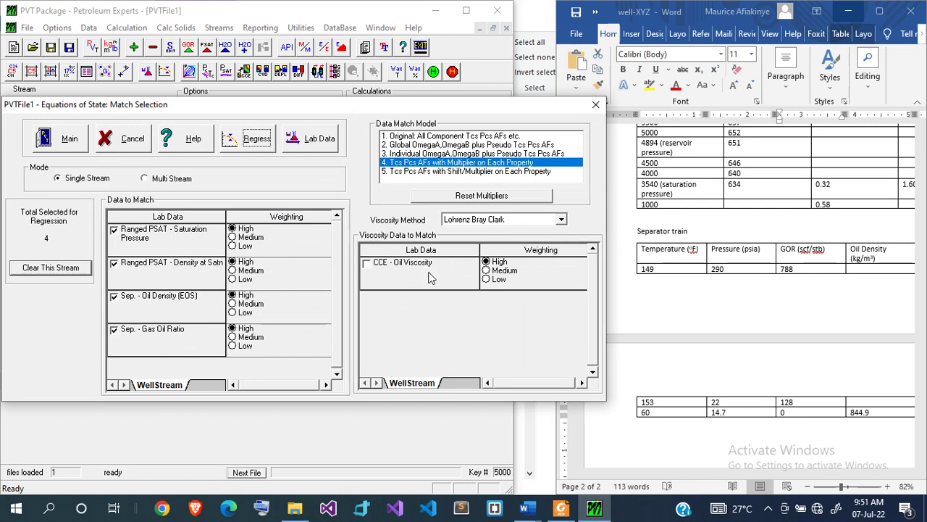
pyautogui.click(398, 266)
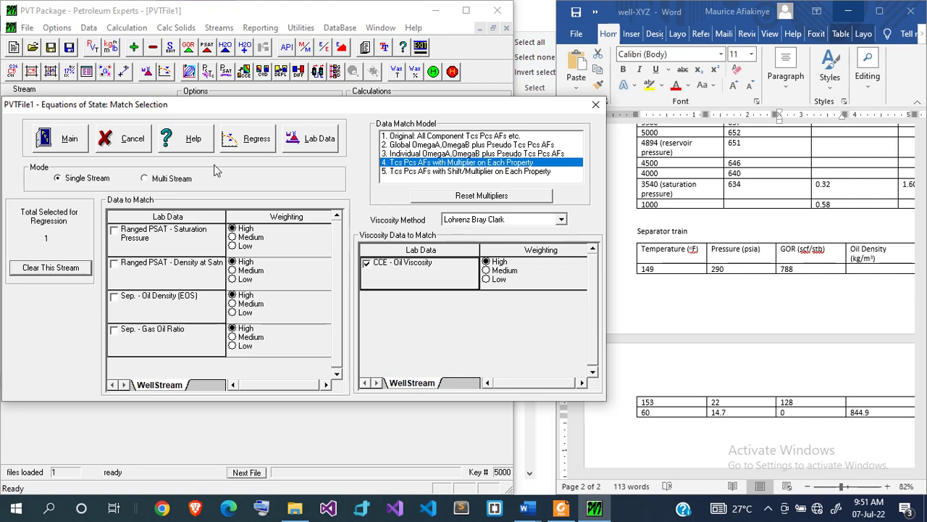
# Regress on the critical volume (Vc) of all components, save the matched properties and return to the main screen.
pyautogui.click(248, 142)
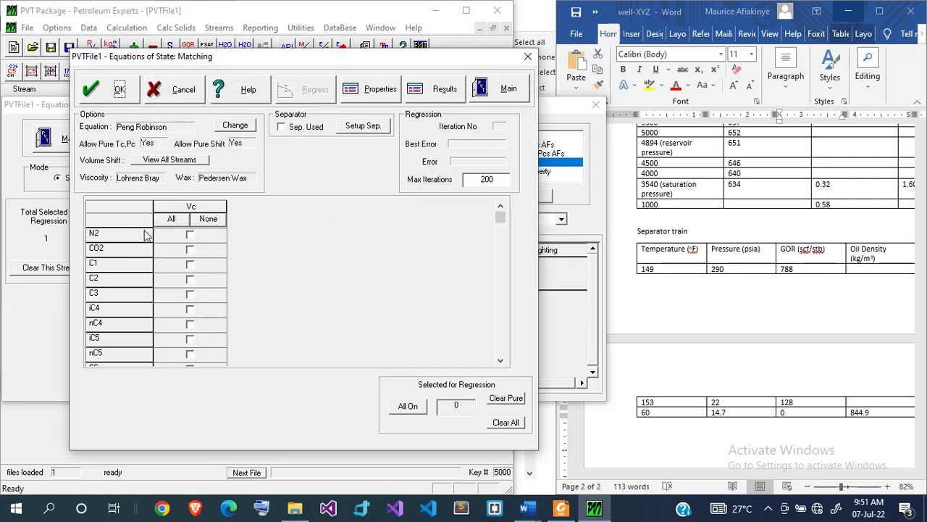
pyautogui.click(180, 221)
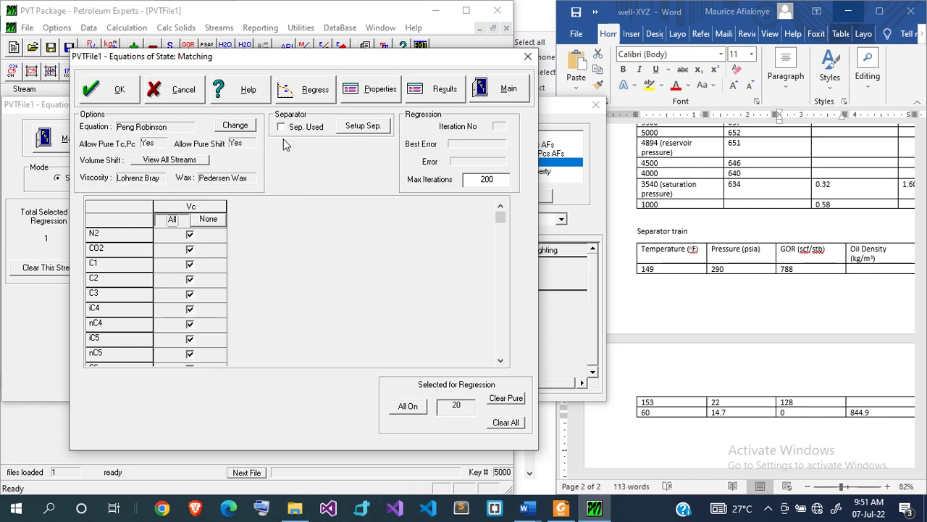
pyautogui.click(312, 92)
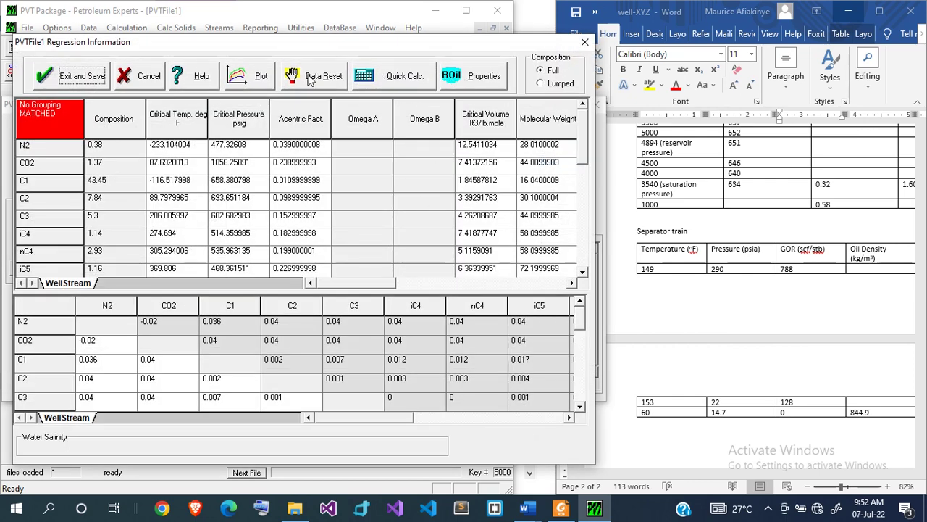
pyautogui.click(84, 77)
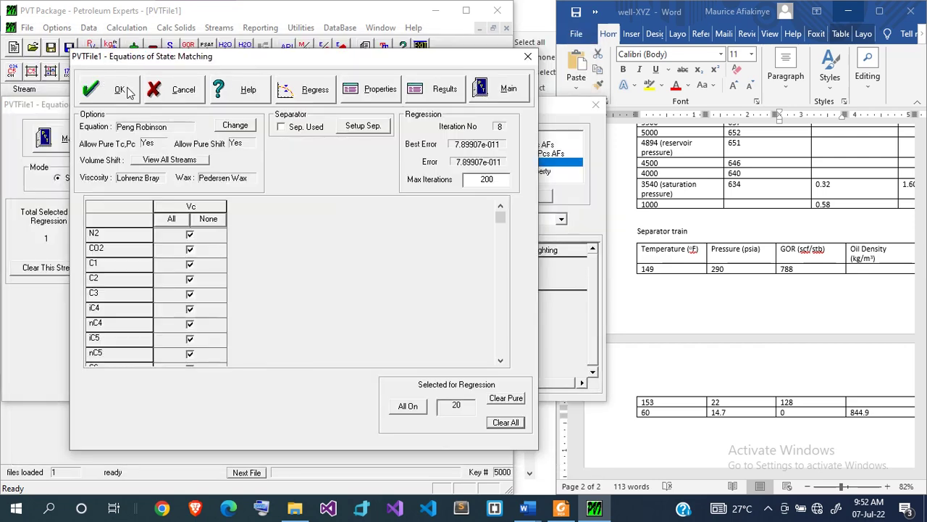
pyautogui.click(129, 90)
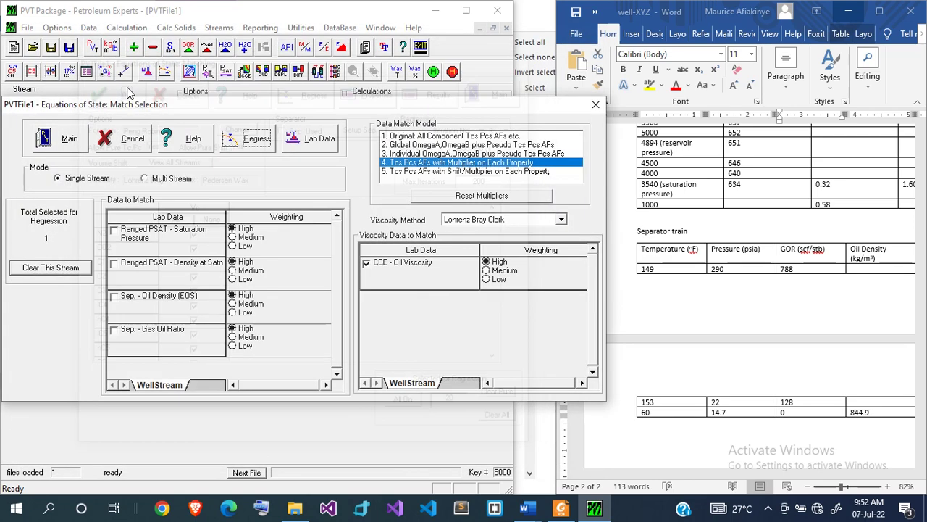
pyautogui.click(75, 139)
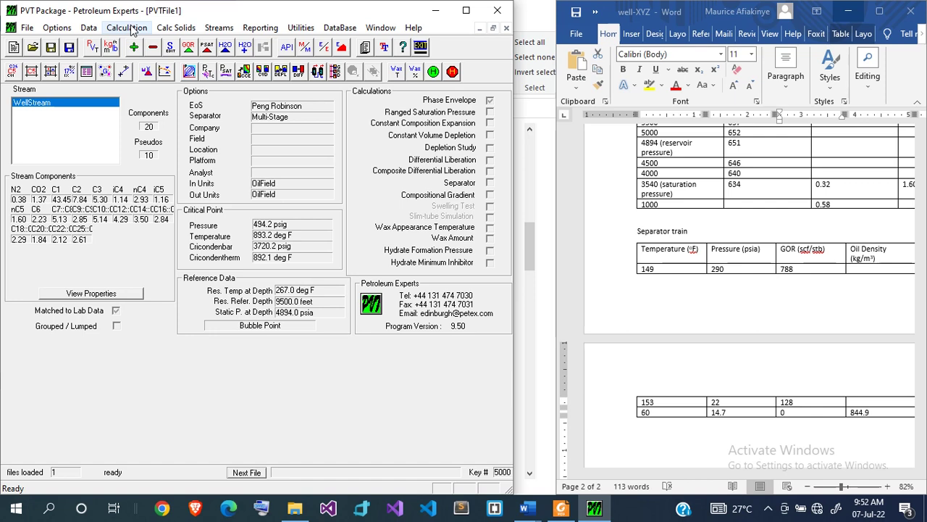
# Generate the phase envelope for WellStream and view its expanded plot.
pyautogui.click(127, 28)
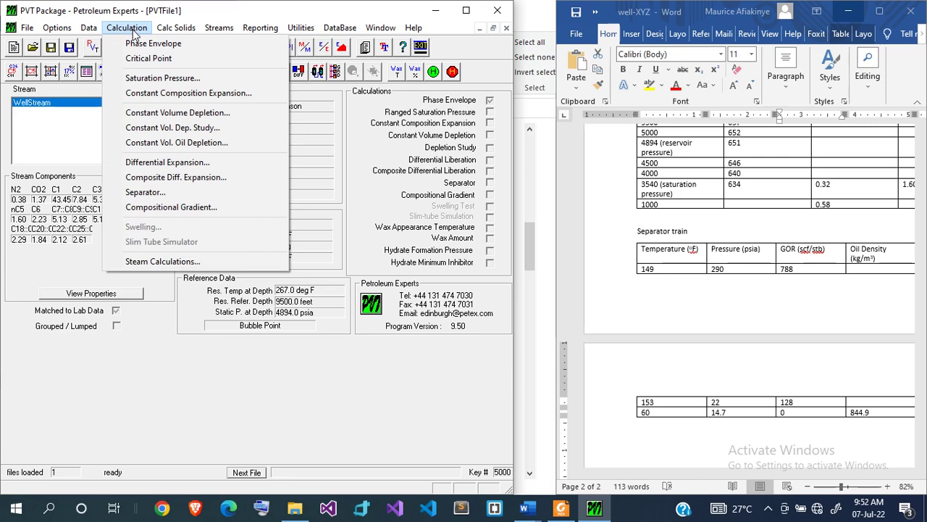
pyautogui.click(154, 45)
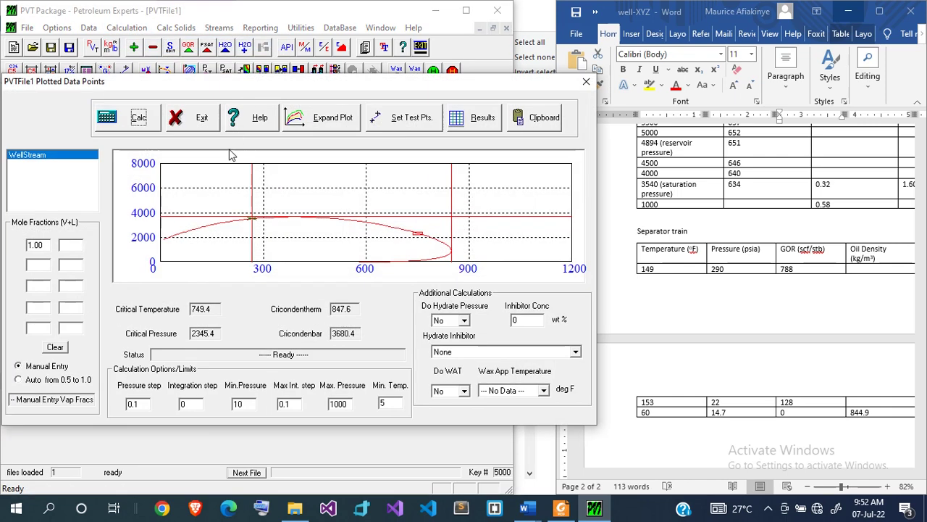
pyautogui.click(324, 118)
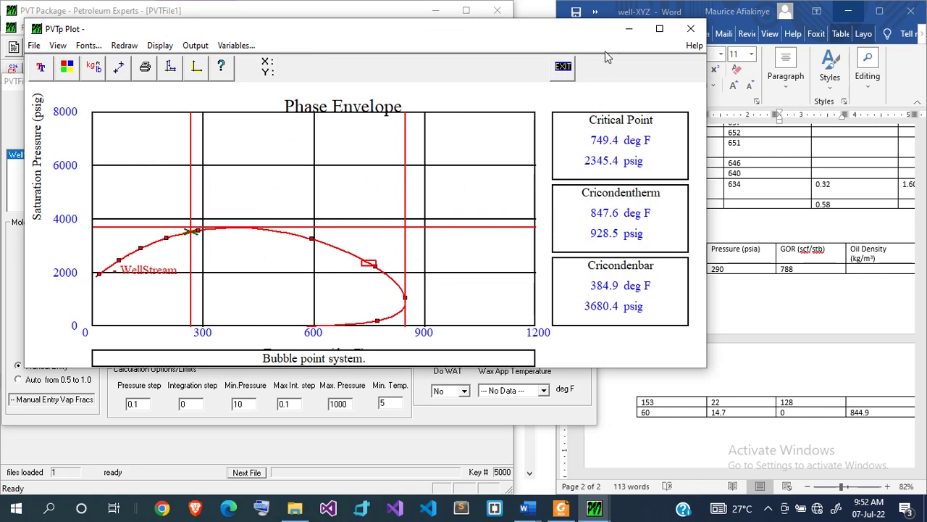
pyautogui.click(563, 74)
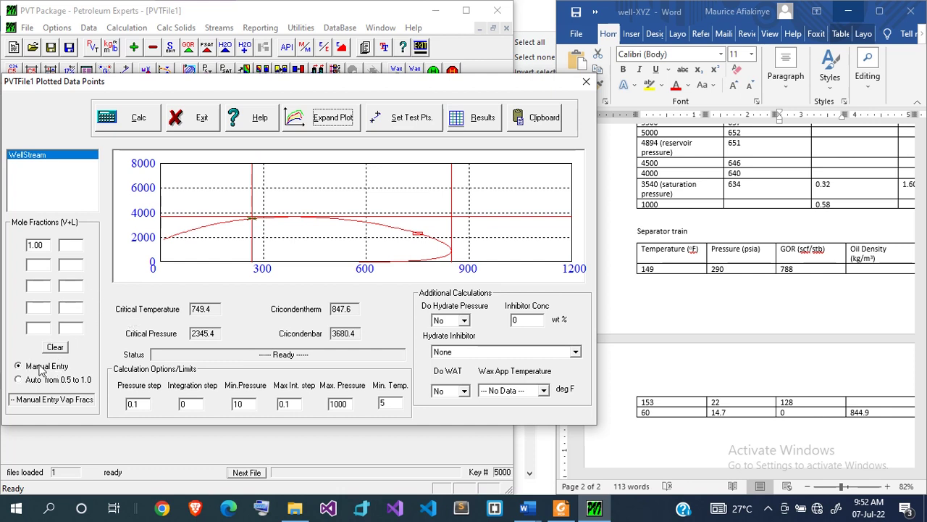
# Recalculate the phase envelope with automatic mole fractions from 0.5 to 1.0 and view the expanded plot.
pyautogui.click(18, 381)
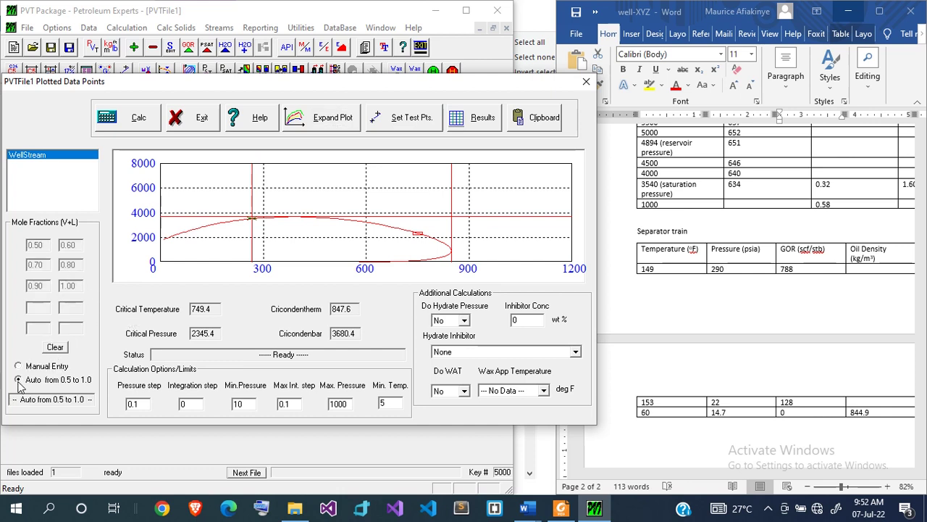
pyautogui.click(138, 124)
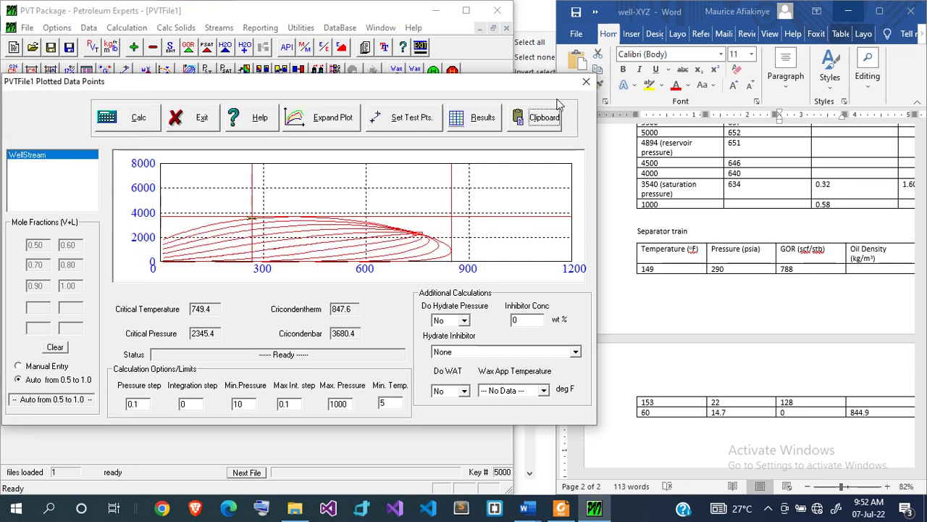
pyautogui.click(331, 119)
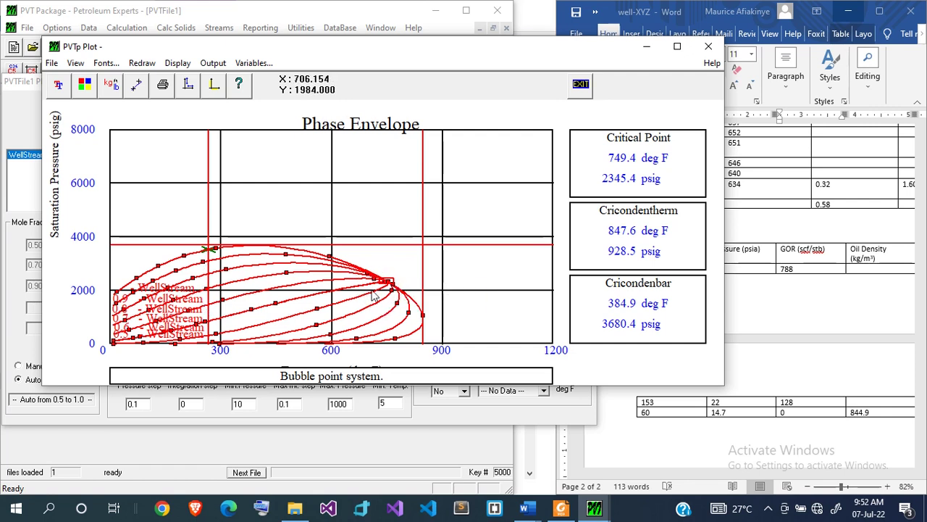
pyautogui.click(707, 48)
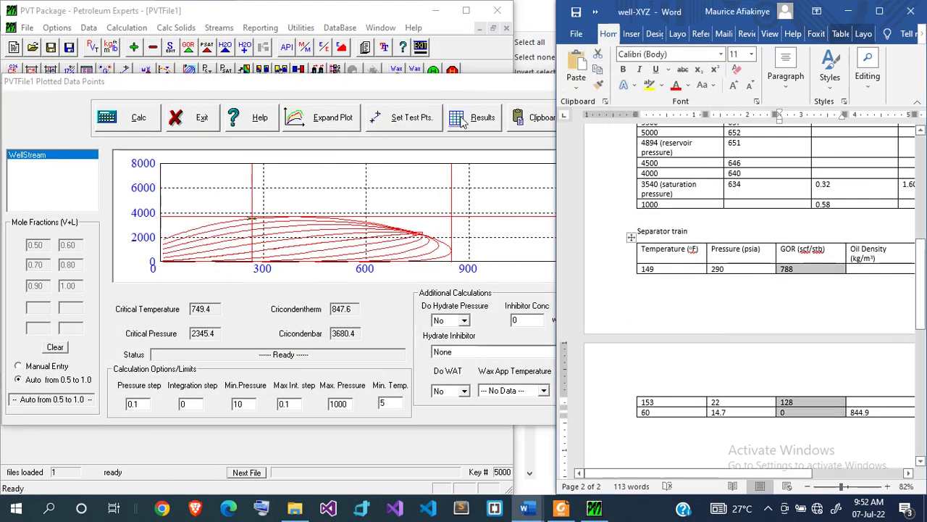
# Check the phase envelope's saturation pressure test points without changing them, and leave the phase envelope calculation.
pyautogui.click(433, 124)
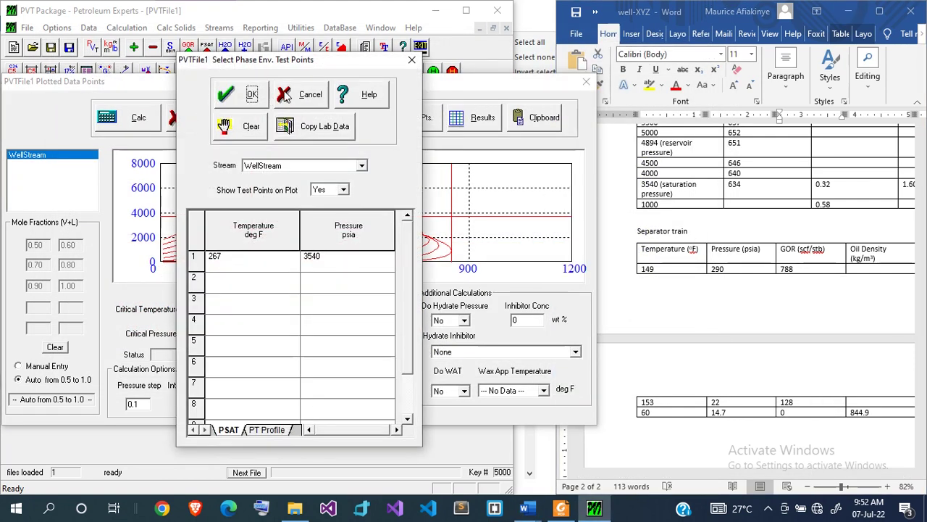
pyautogui.click(301, 100)
pyautogui.click(198, 122)
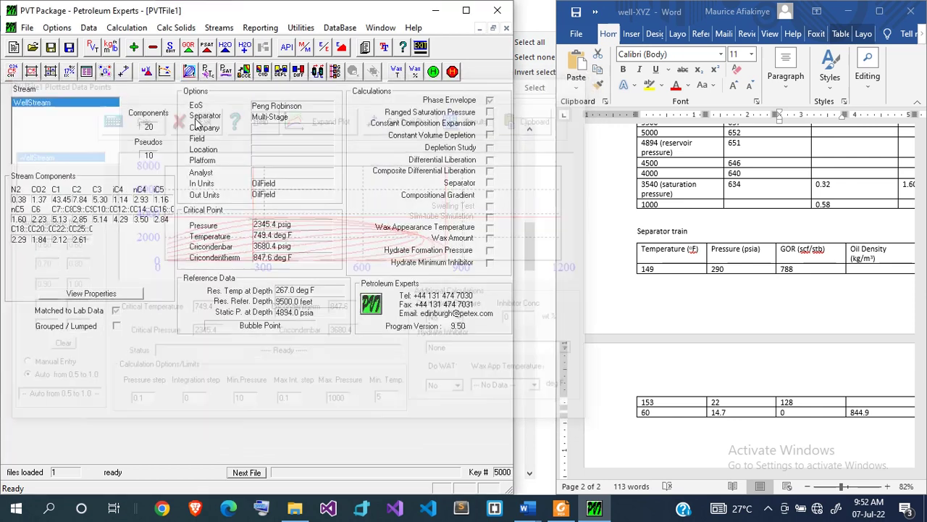
# Calculate the saturation pressure and density of WellStream at a user-selected temperature of 267 deg F, then close the results.
pyautogui.click(127, 27)
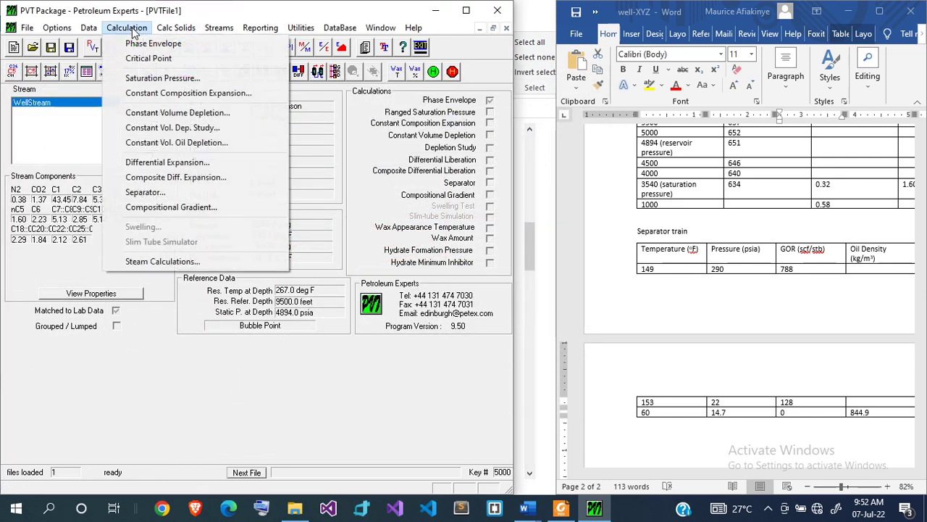
pyautogui.click(185, 80)
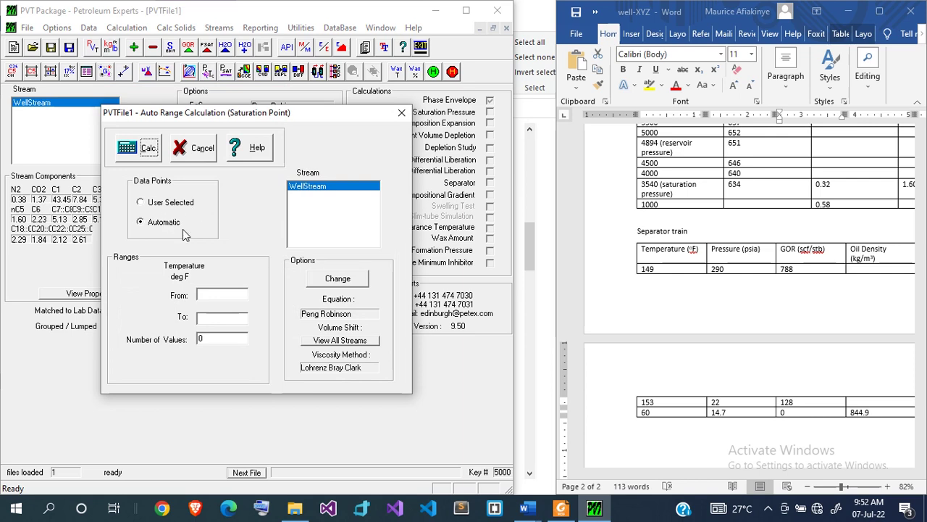
pyautogui.click(148, 202)
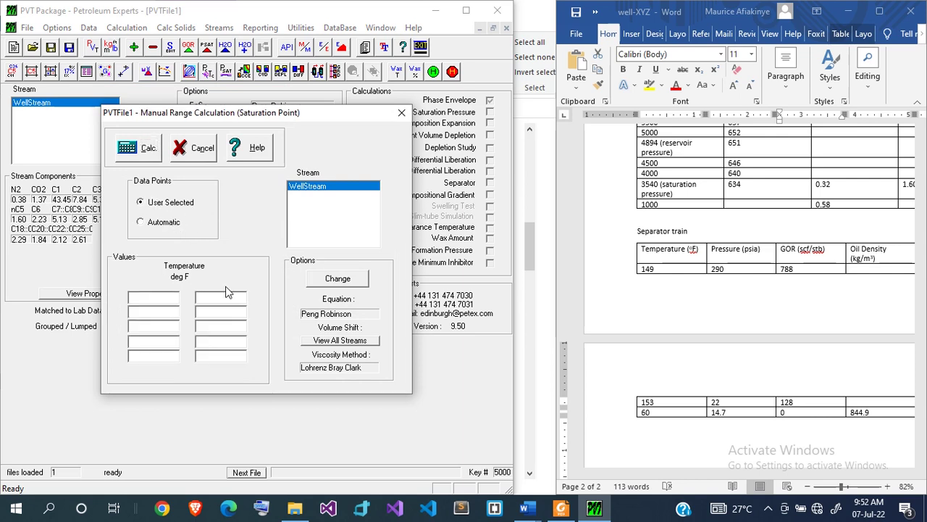
pyautogui.click(164, 297)
pyautogui.write('267')
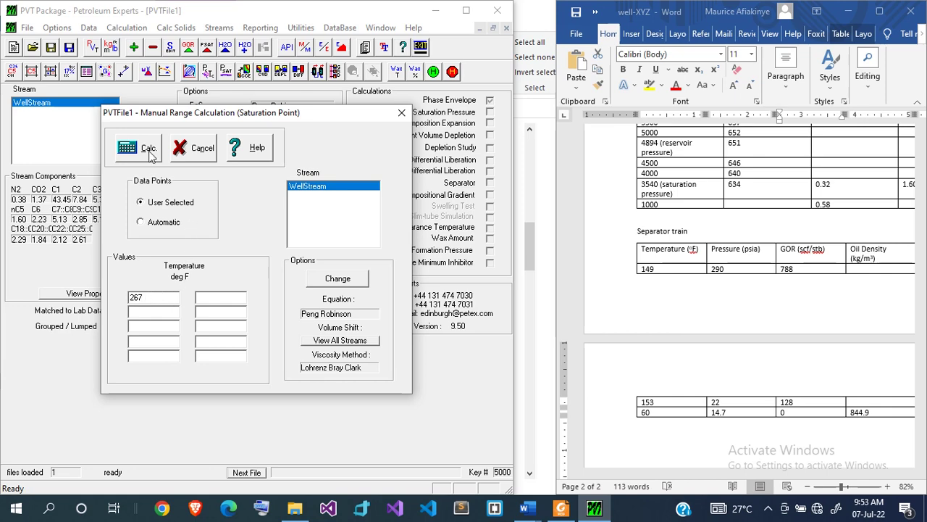
pyautogui.click(145, 149)
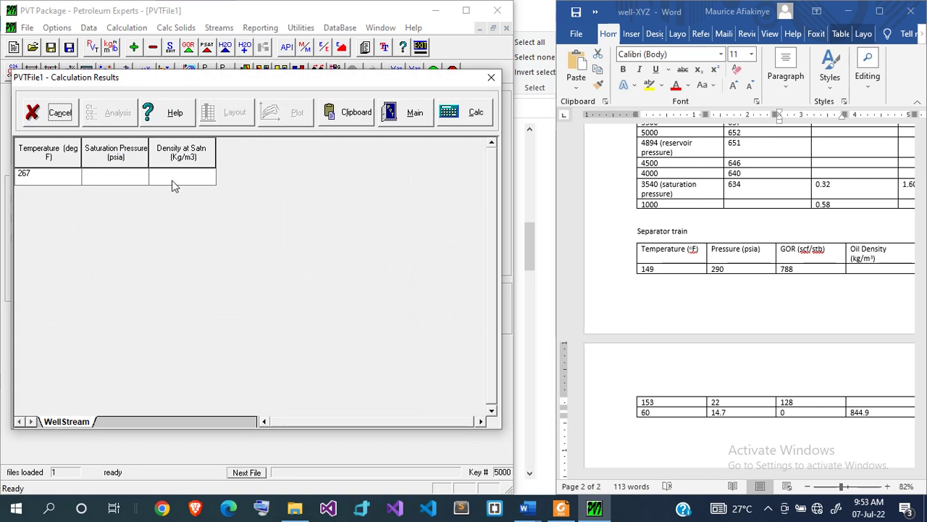
pyautogui.click(461, 115)
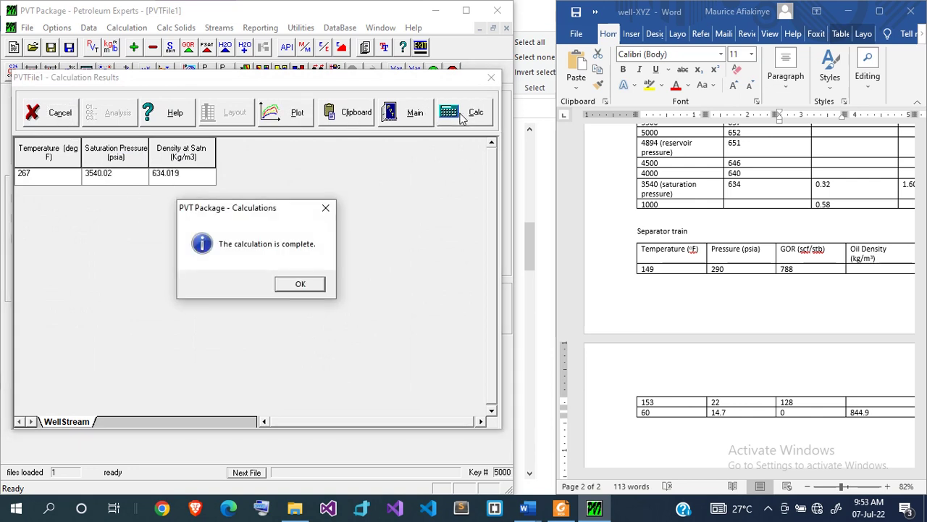
pyautogui.click(311, 286)
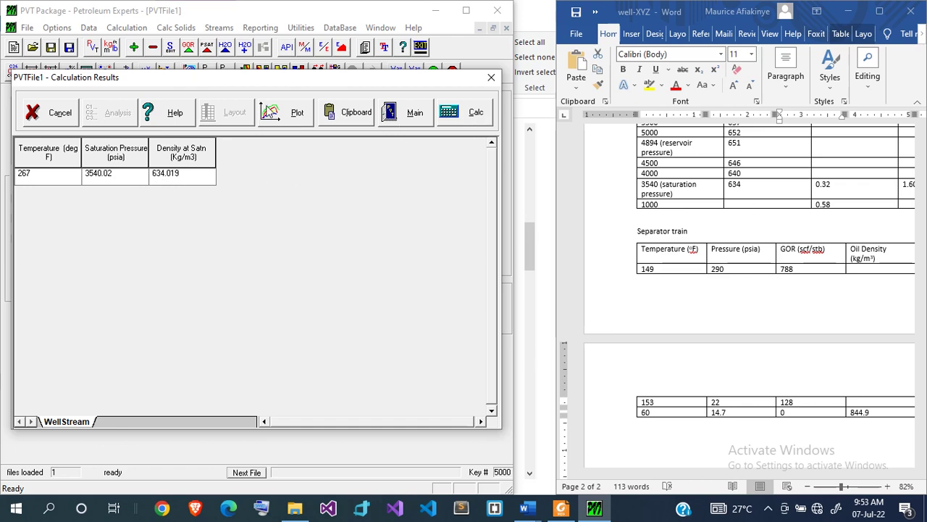
pyautogui.click(61, 114)
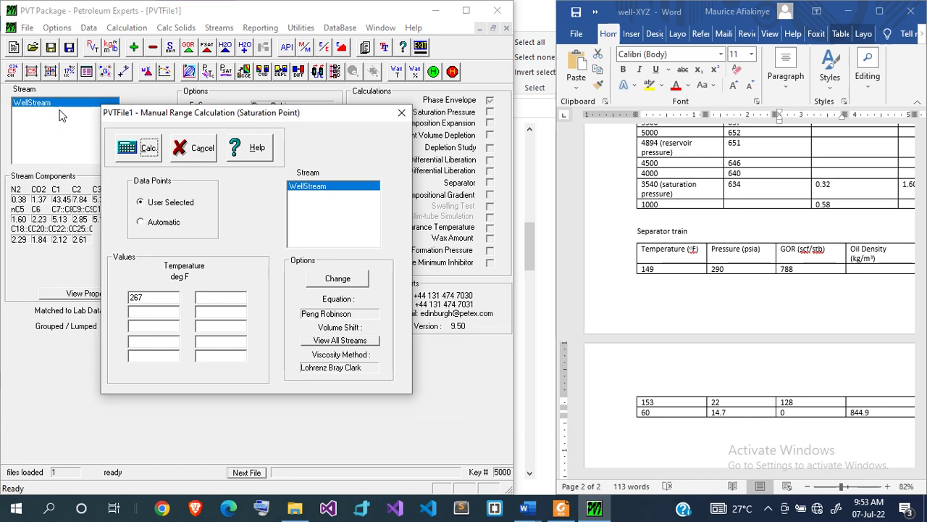
pyautogui.click(195, 149)
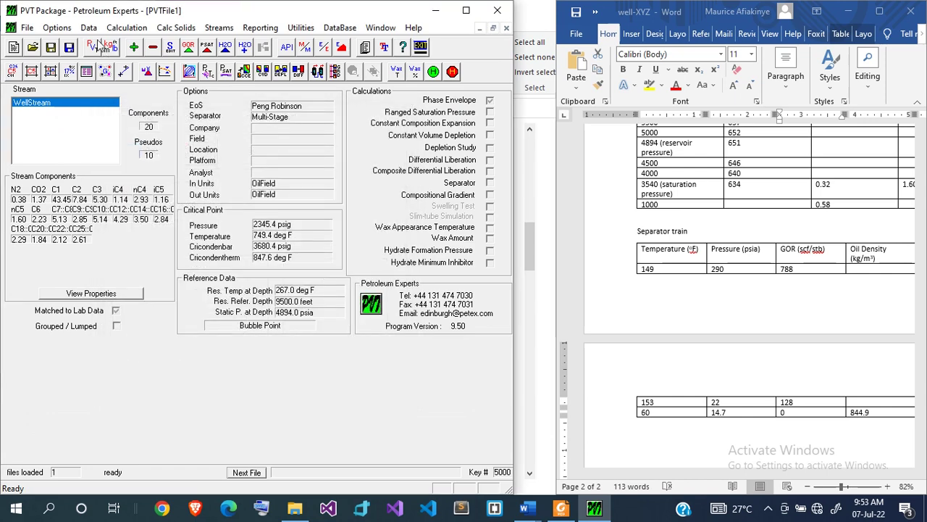
# Run an automatic-range constant composition expansion for WellStream at 267 deg F, from 500 to 7000 psia with 100 pressure values.
pyautogui.click(126, 29)
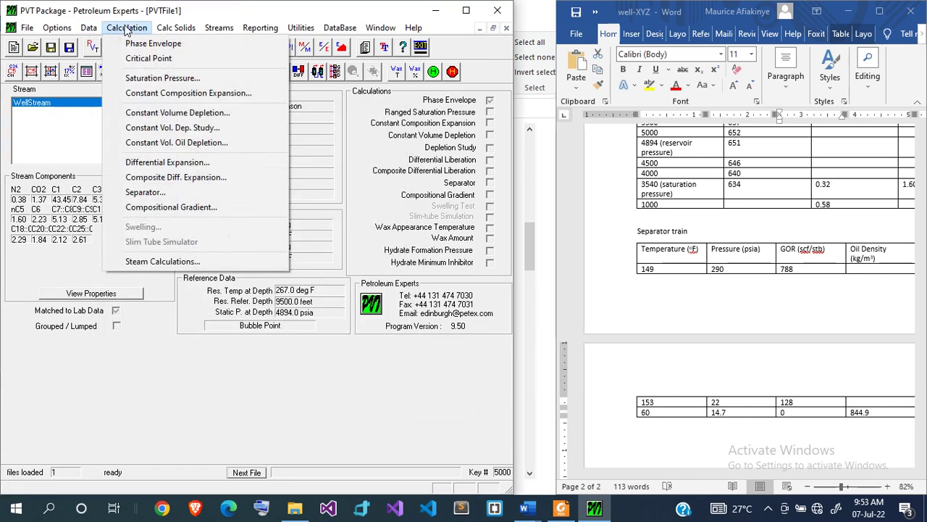
pyautogui.click(175, 95)
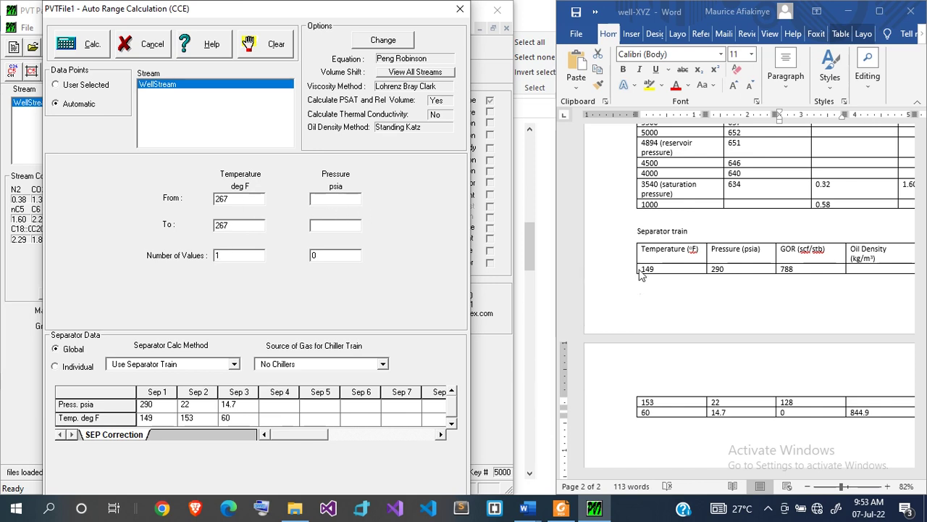
pyautogui.scroll(3, 642, 275)
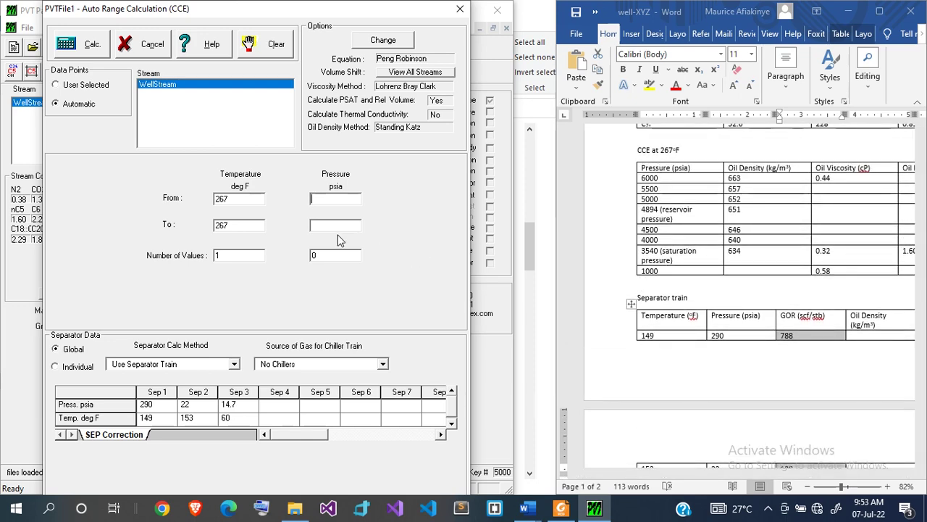
pyautogui.write('500')
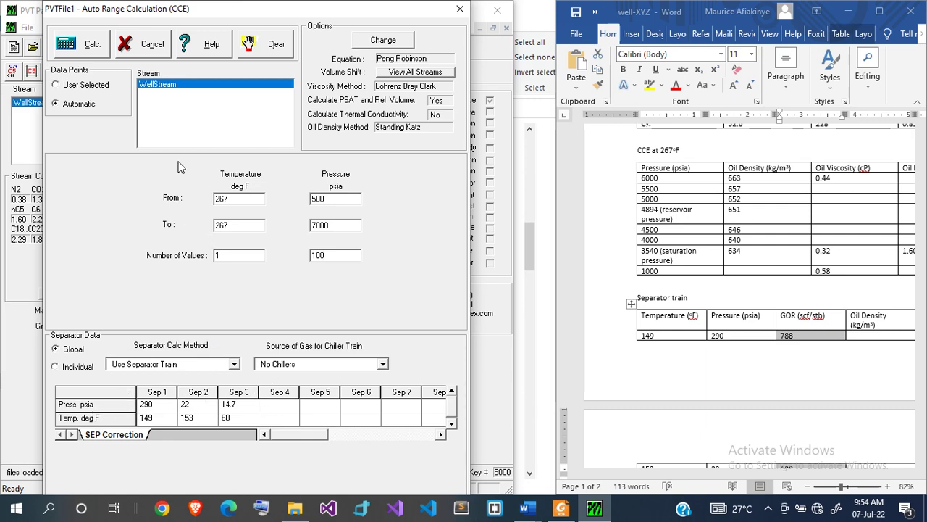
pyautogui.click(87, 48)
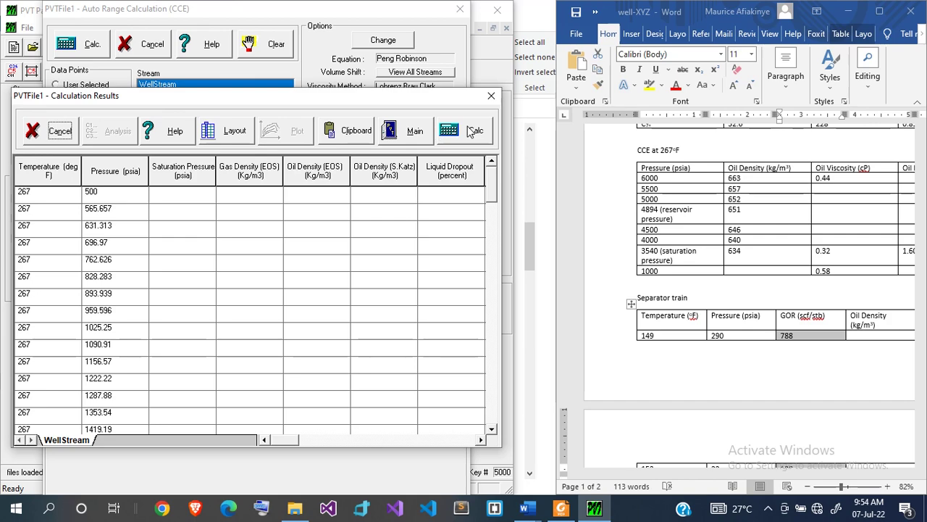
pyautogui.click(470, 131)
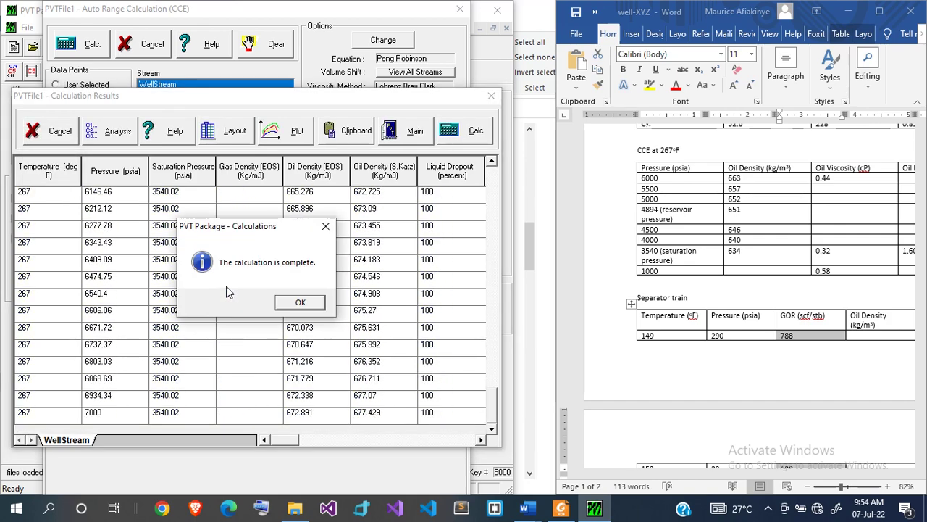
pyautogui.press('Return')
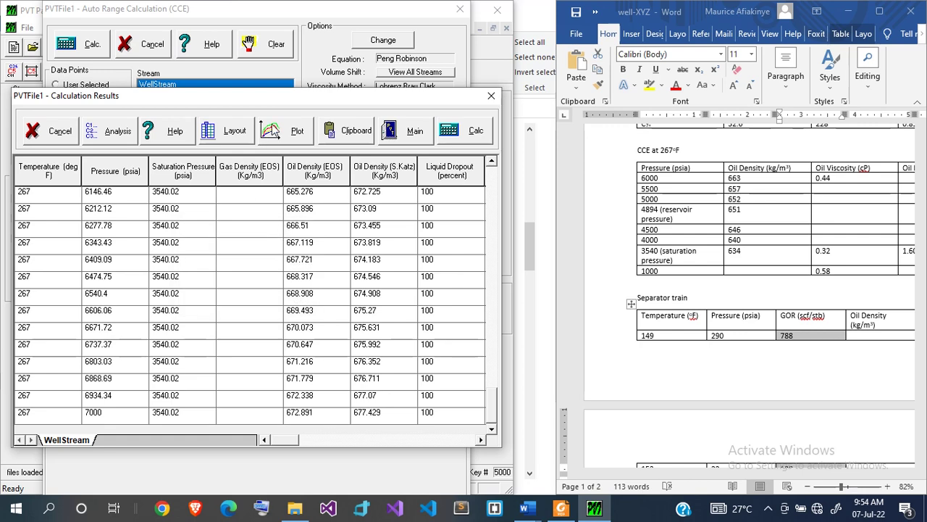
# Plot the CCE results and inspect the oil FVF curve against the lab test point in the expanded plot.
pyautogui.click(295, 131)
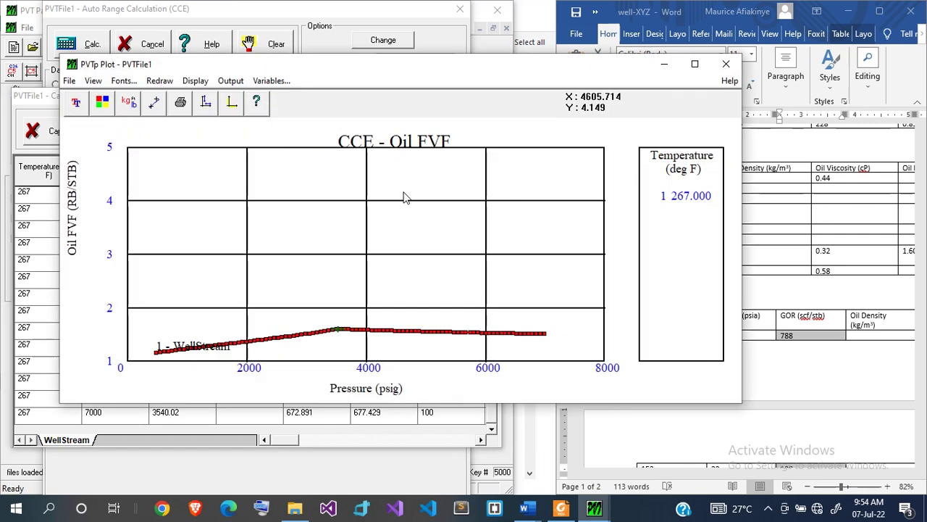
pyautogui.click(692, 69)
pyautogui.moveTo(383, 384)
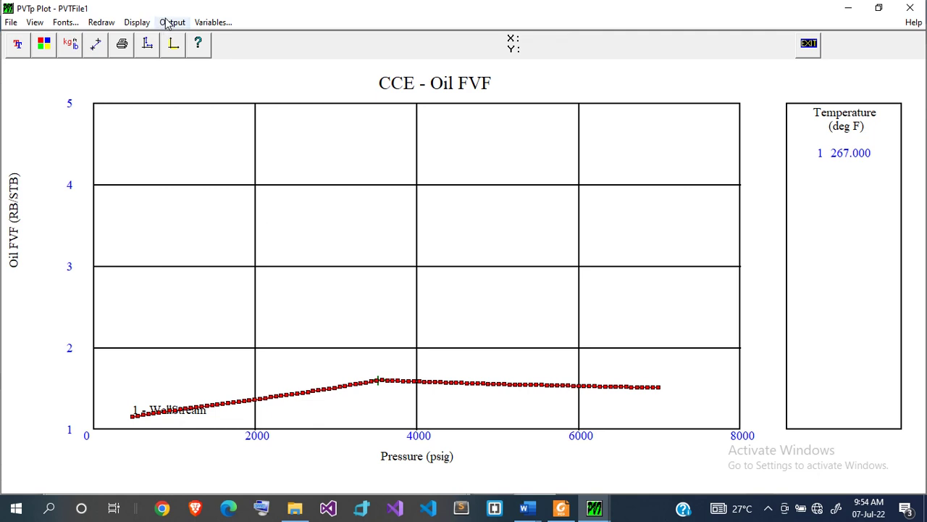
# Plot Oil Density (EOS) versus pressure instead of oil FVF, check it against the test points, and close the CCE results.
pyautogui.click(204, 22)
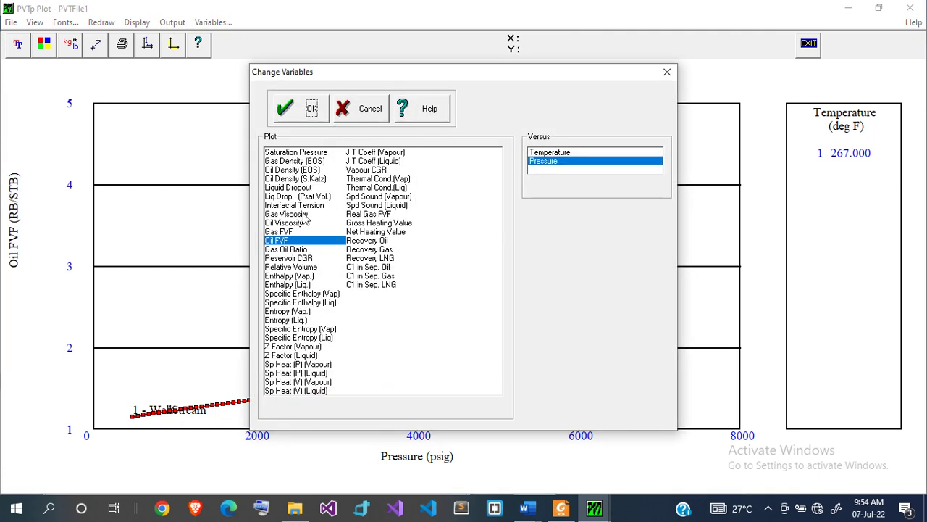
pyautogui.click(315, 171)
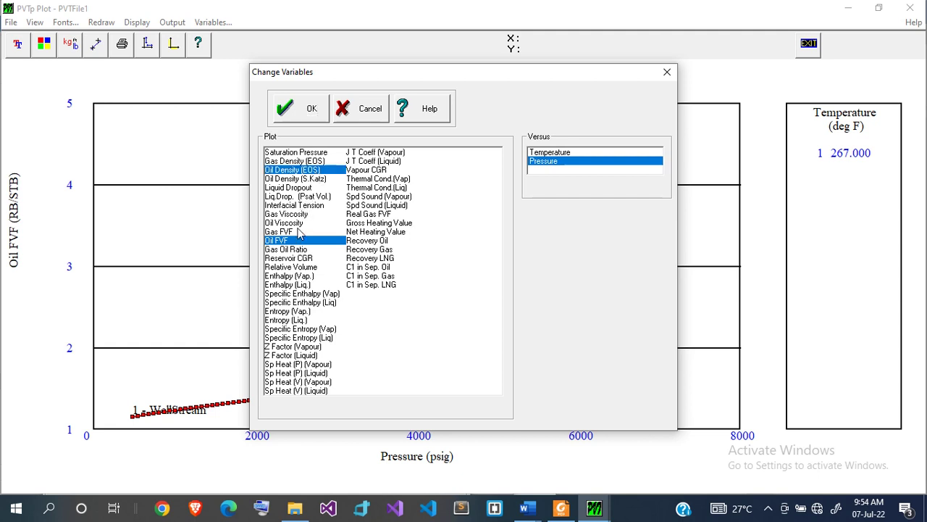
pyautogui.click(298, 241)
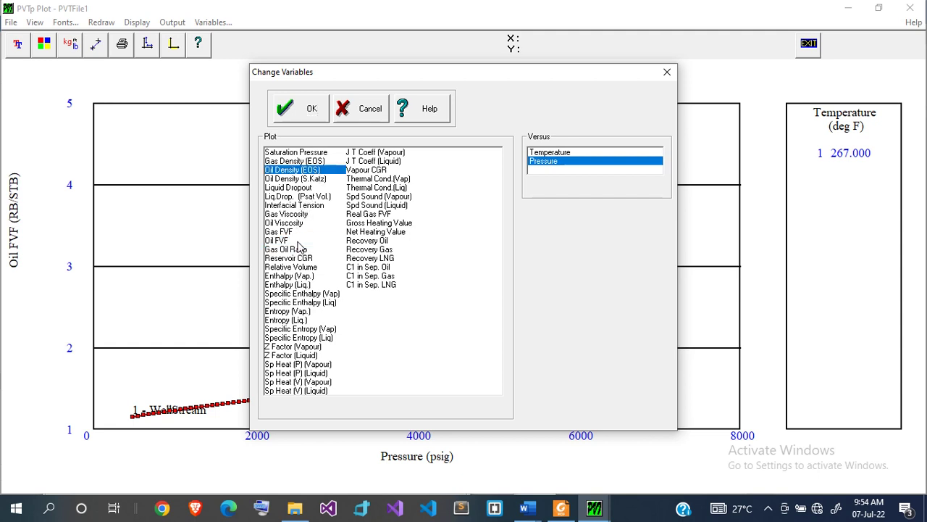
pyautogui.click(310, 117)
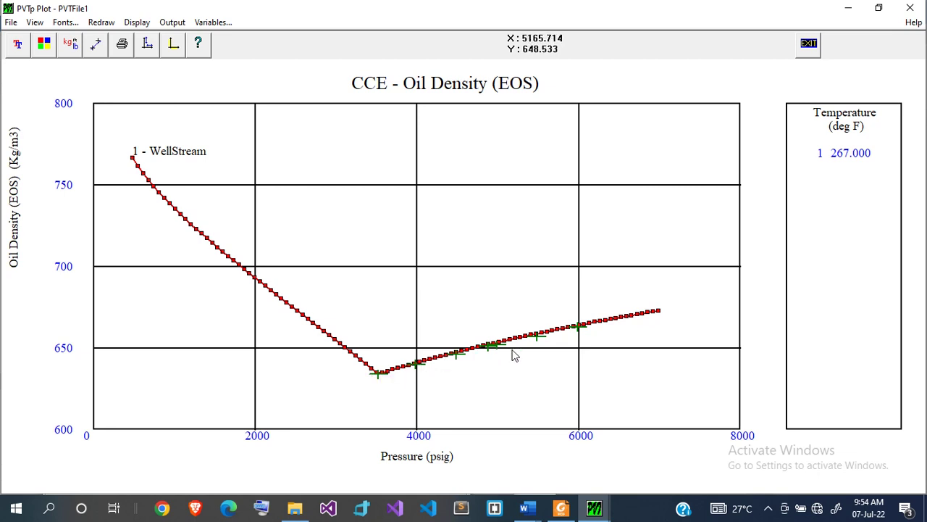
pyautogui.moveTo(553, 334)
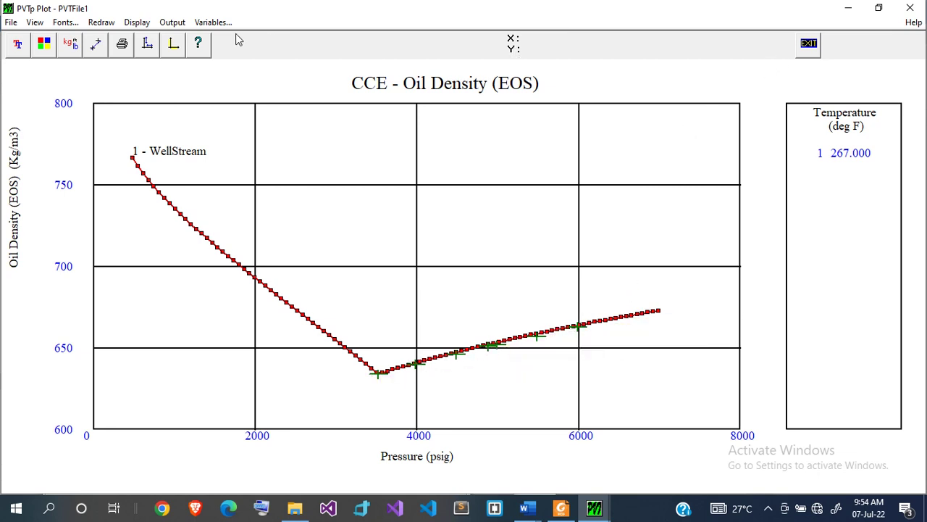
pyautogui.click(215, 22)
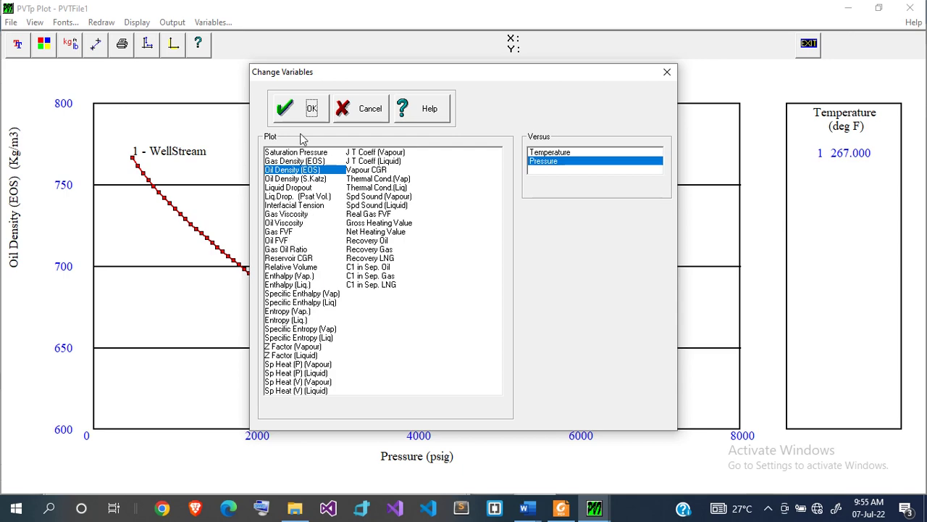
pyautogui.click(310, 108)
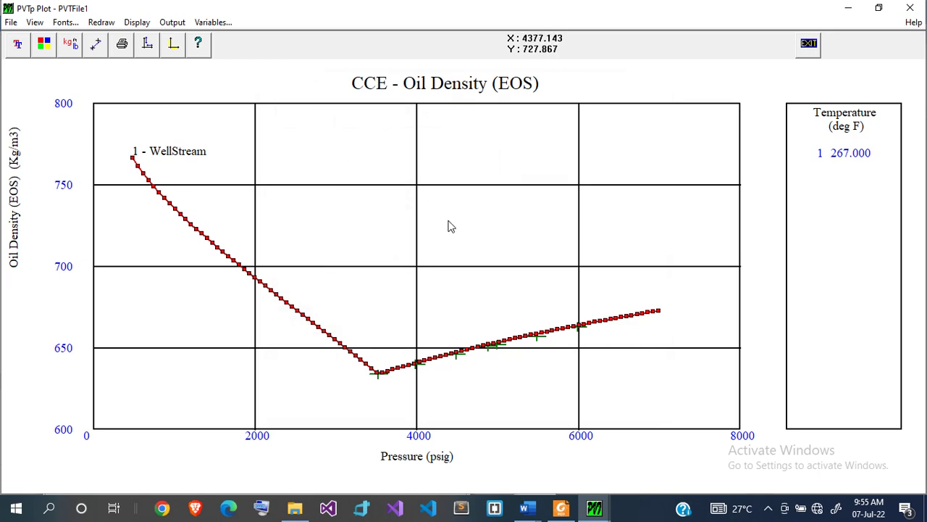
pyautogui.click(805, 45)
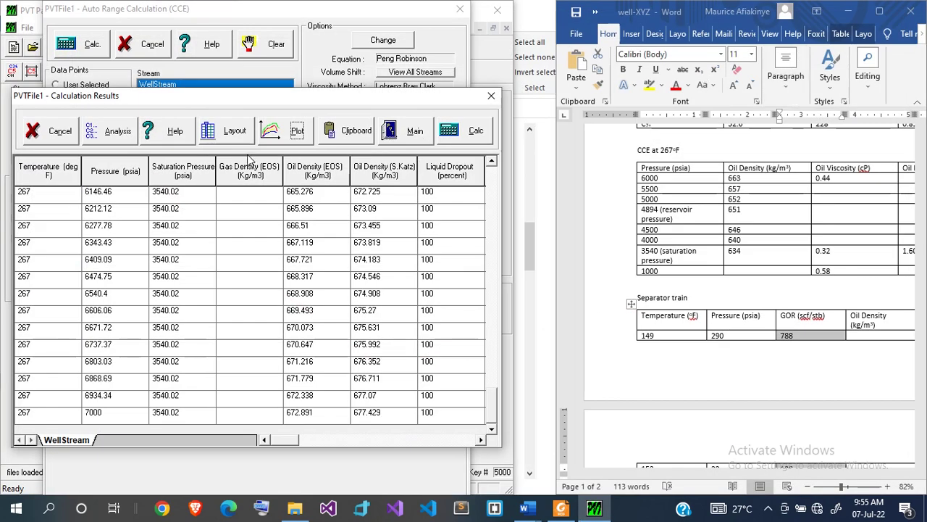
pyautogui.click(413, 137)
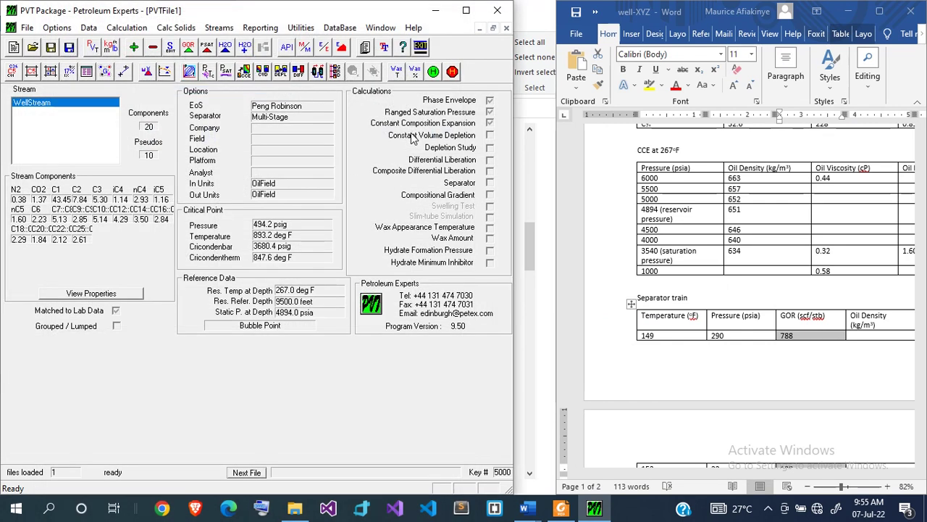
# Run the separator calculation for WellStream with the existing train of 149 deg F/290 psia, 153 deg F/22 psia and 60 deg F/14.7 psia.
pyautogui.click(134, 30)
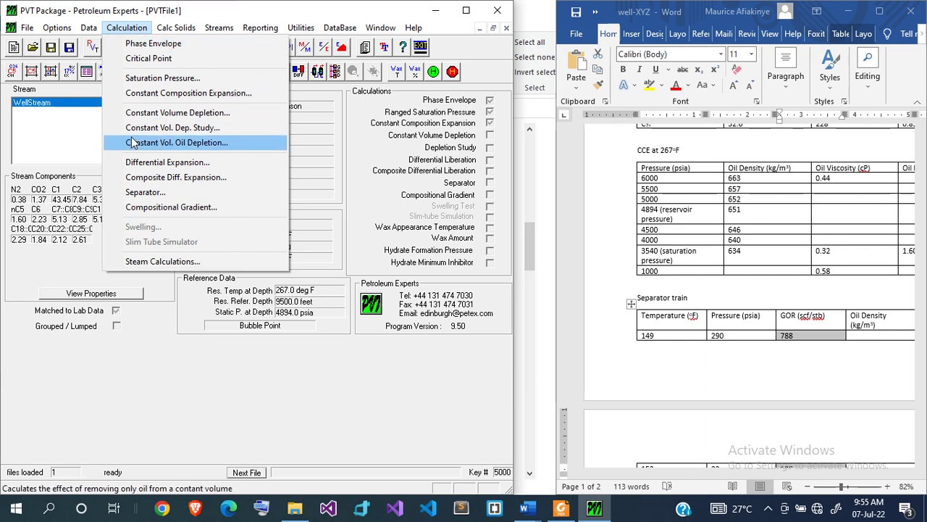
pyautogui.click(163, 191)
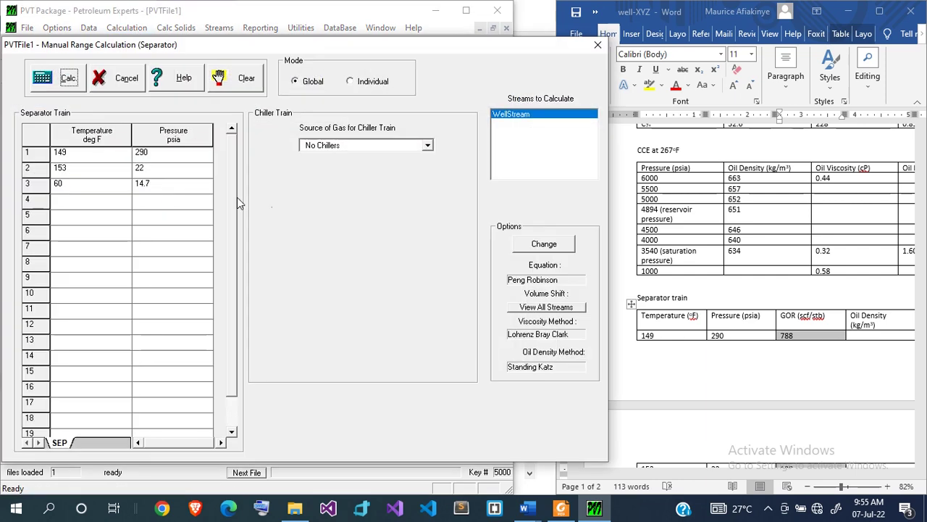
pyautogui.click(63, 85)
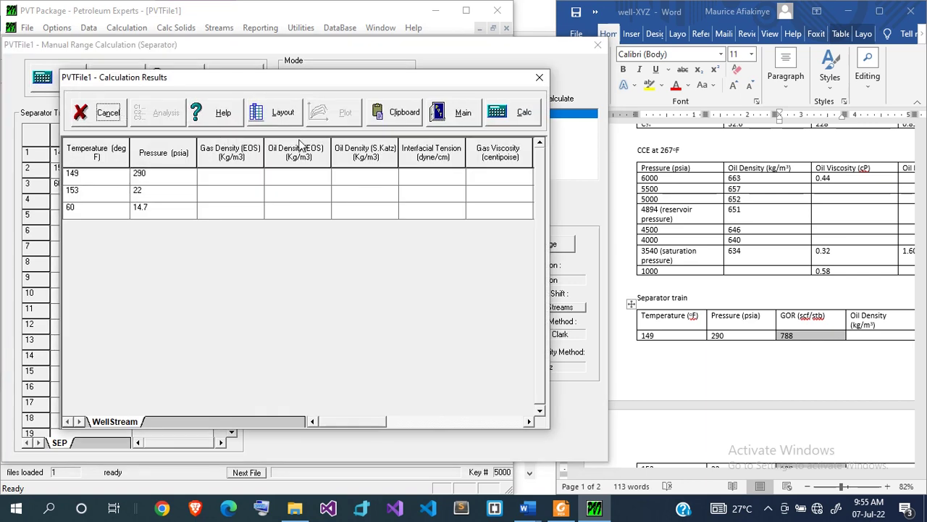
pyautogui.click(507, 116)
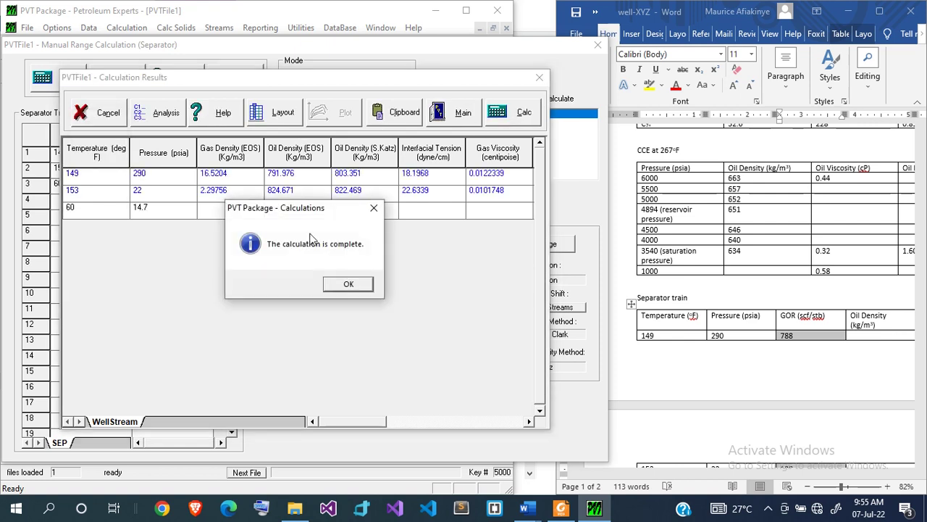
pyautogui.press('Return')
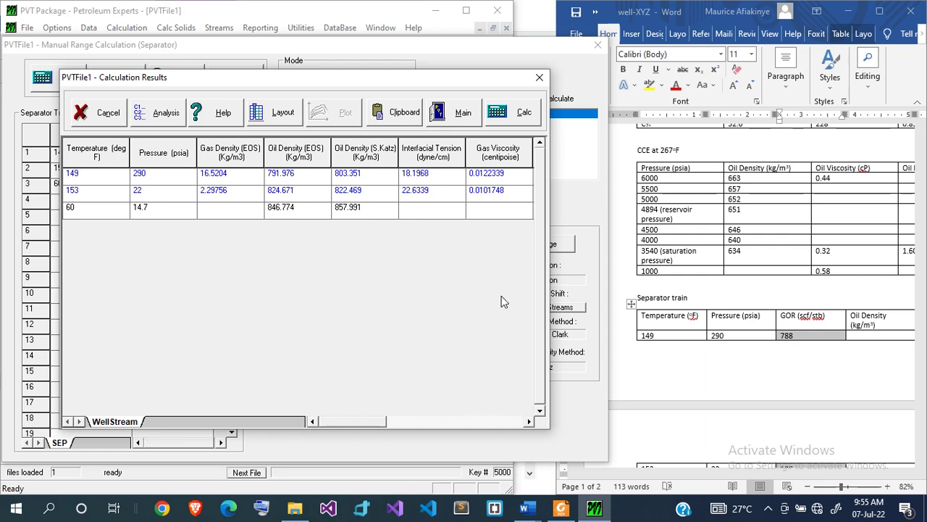
# Compare the calculated separator oil density and gas oil ratios with the lab separator train table, and leave the separator calculation.
pyautogui.scroll(-2, 674, 308)
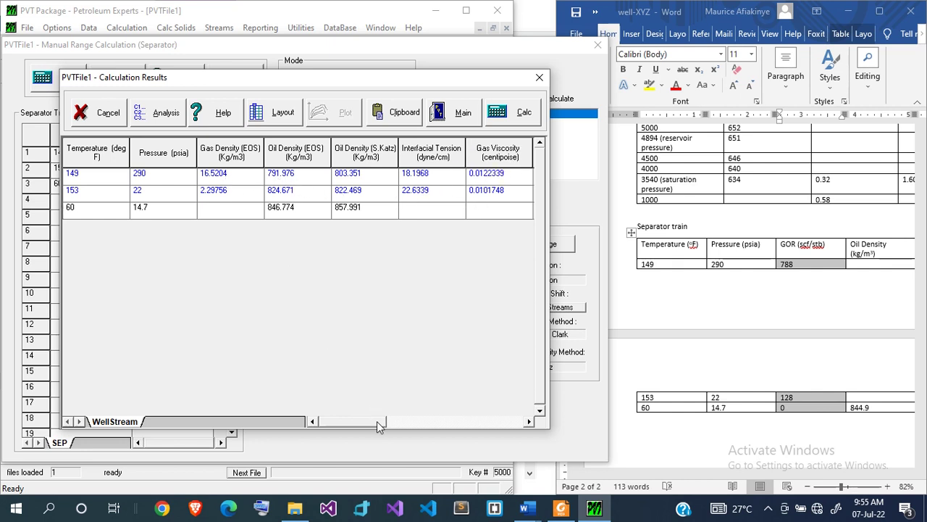
pyautogui.moveTo(377, 421); pyautogui.dragTo(432, 420)
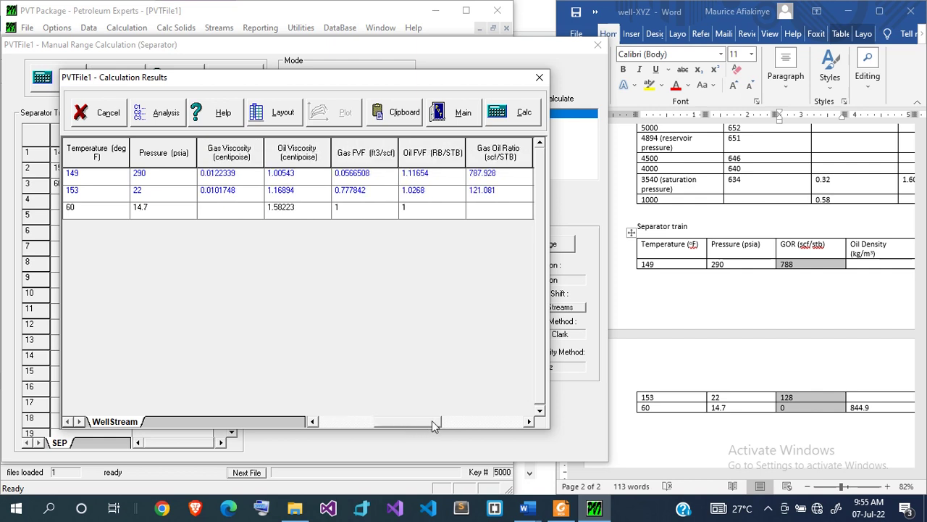
pyautogui.moveTo(432, 420); pyautogui.dragTo(458, 420)
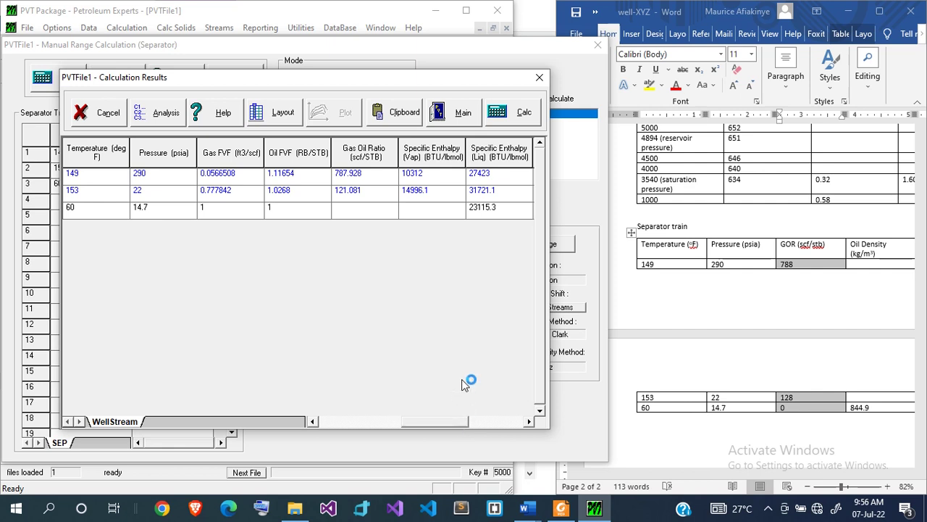
pyautogui.moveTo(471, 421); pyautogui.dragTo(326, 395)
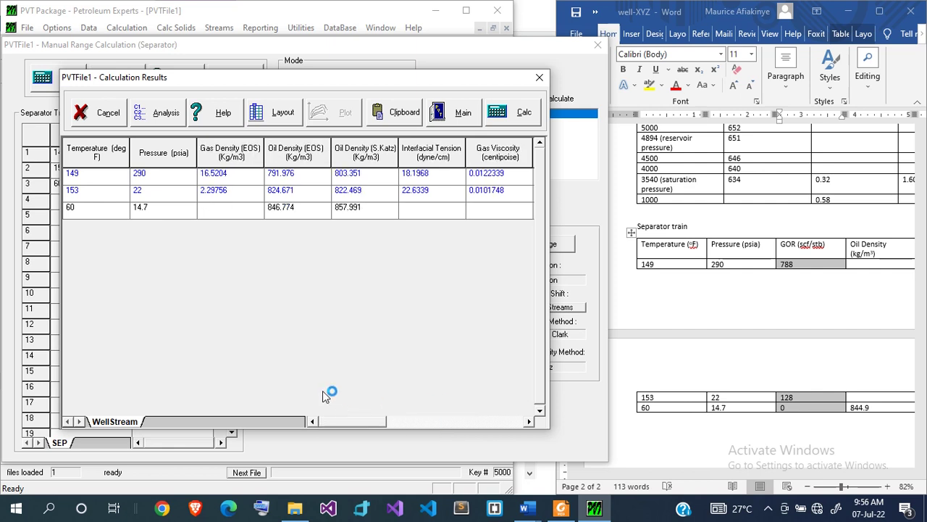
pyautogui.click(107, 116)
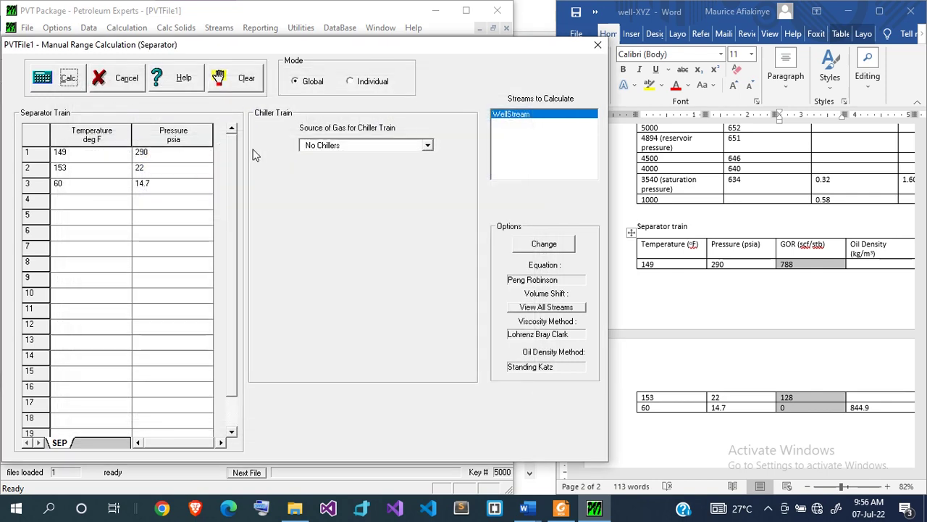
pyautogui.click(127, 80)
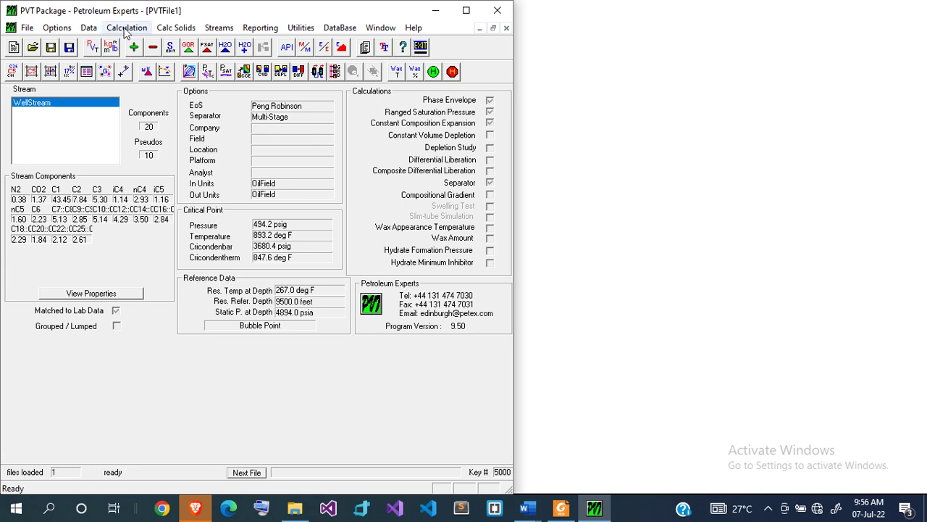
# View WellStream's black oil properties in full, including the liquid and accumulated vapour compositions.
pyautogui.click(90, 28)
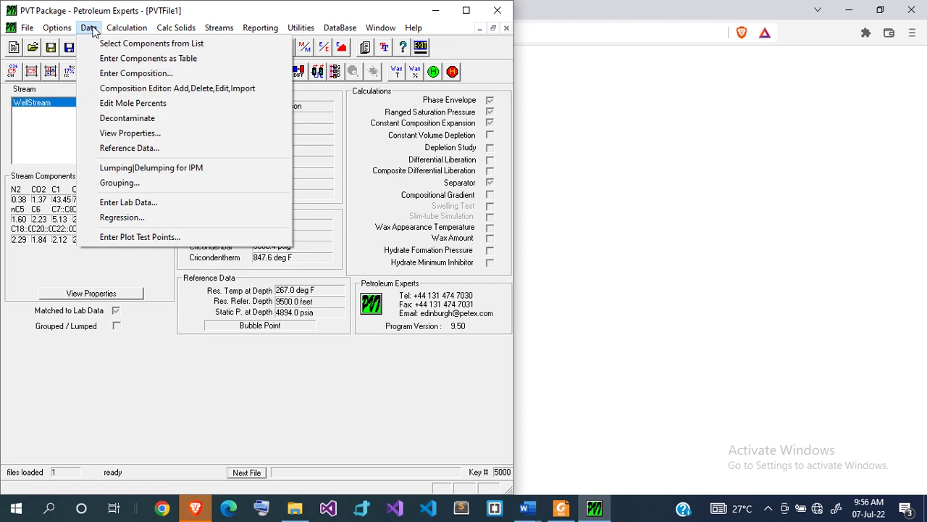
pyautogui.click(151, 135)
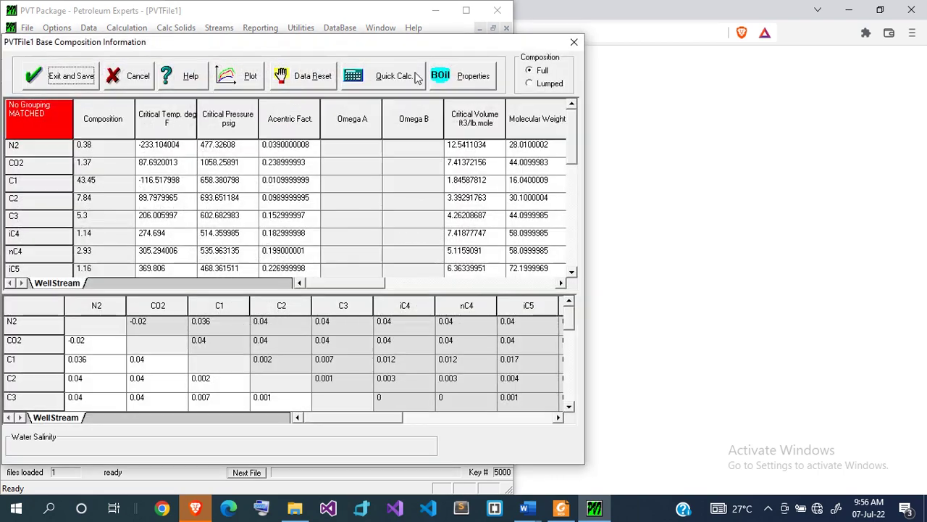
pyautogui.click(472, 76)
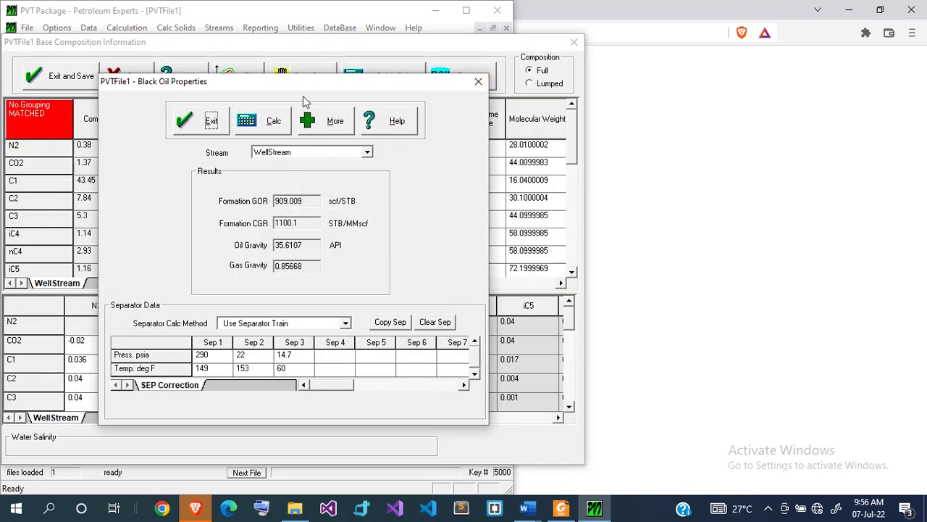
pyautogui.click(344, 121)
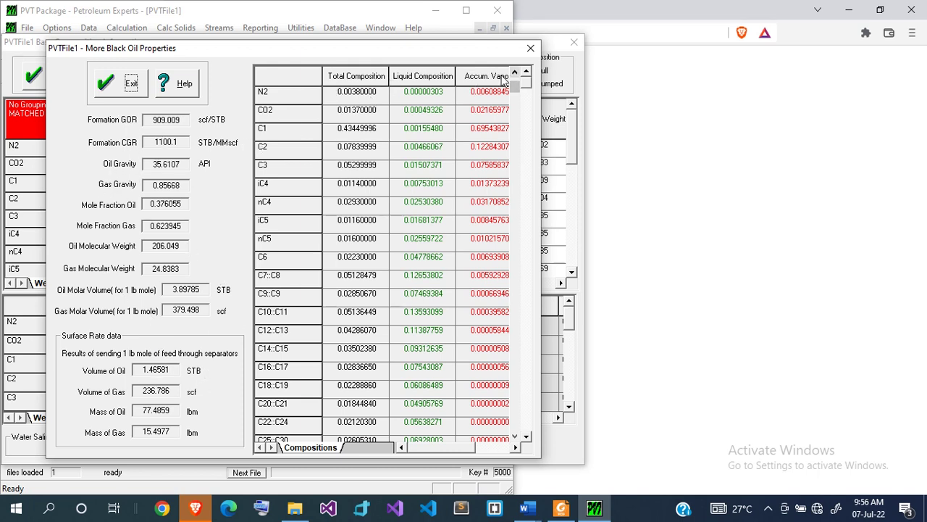
pyautogui.moveTo(449, 449); pyautogui.dragTo(479, 451)
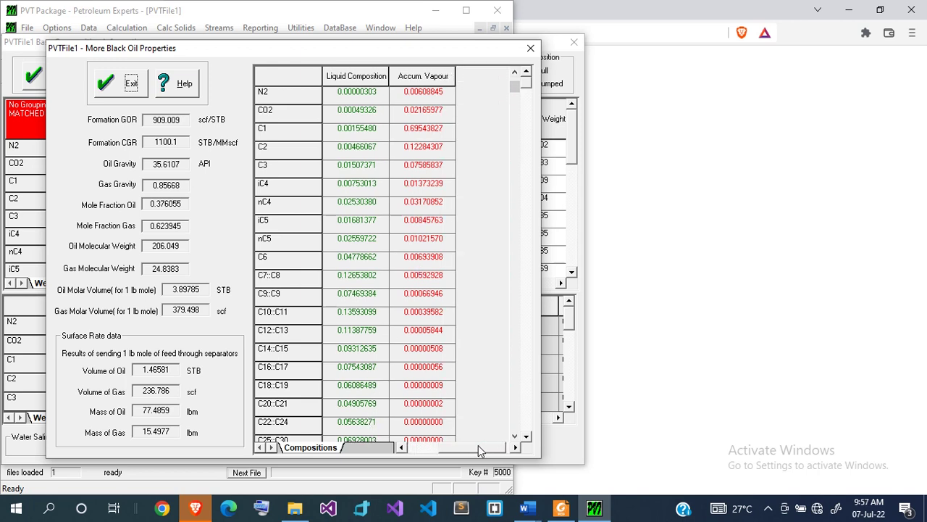
pyautogui.click(449, 79)
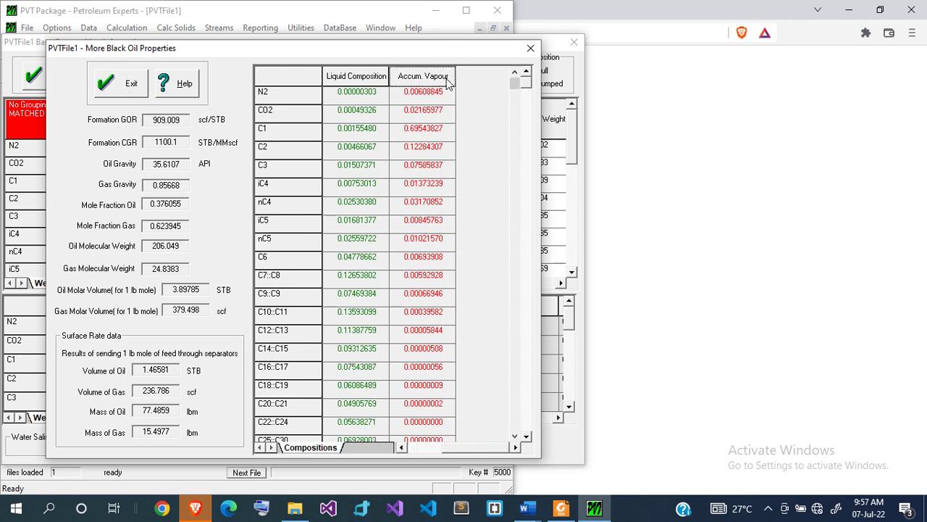
# Close WellStream's detailed black oil properties, then exit and save the base composition information.
pyautogui.click(398, 97)
pyautogui.click(404, 110)
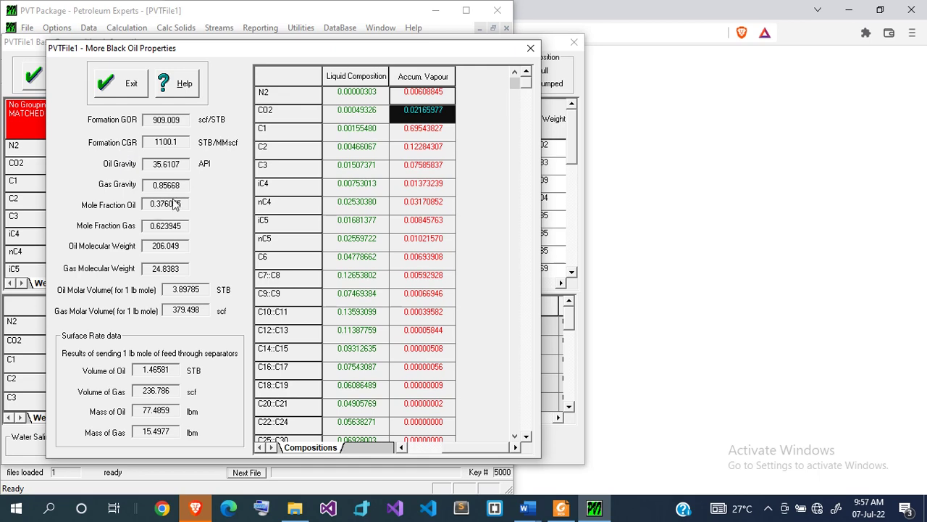
pyautogui.click(135, 83)
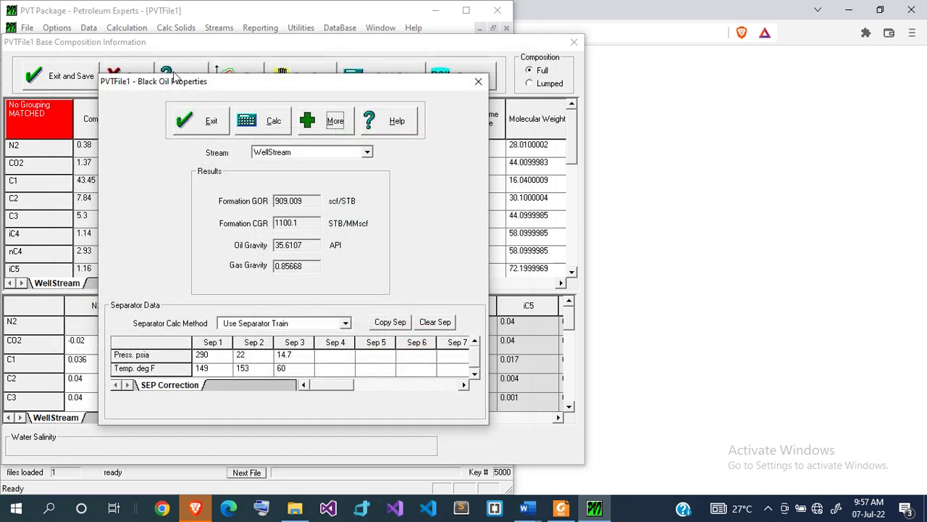
pyautogui.click(210, 122)
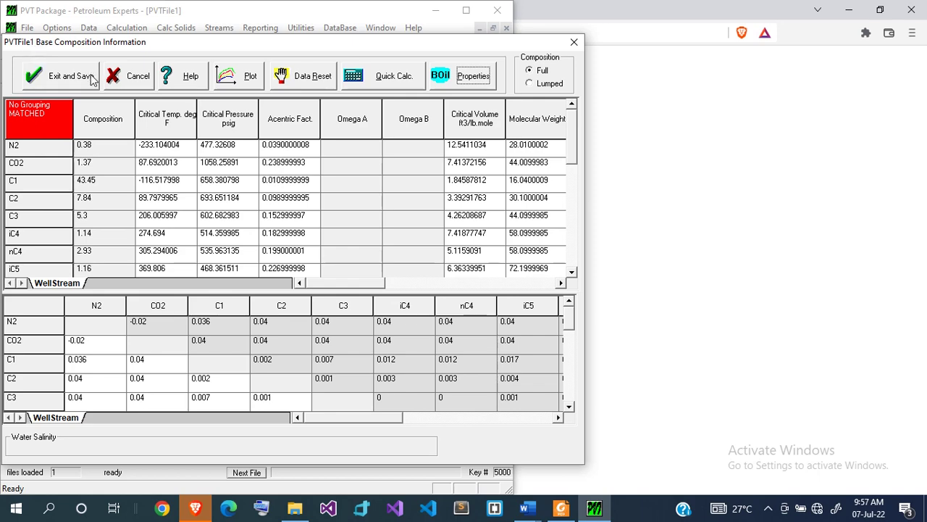
pyautogui.click(93, 78)
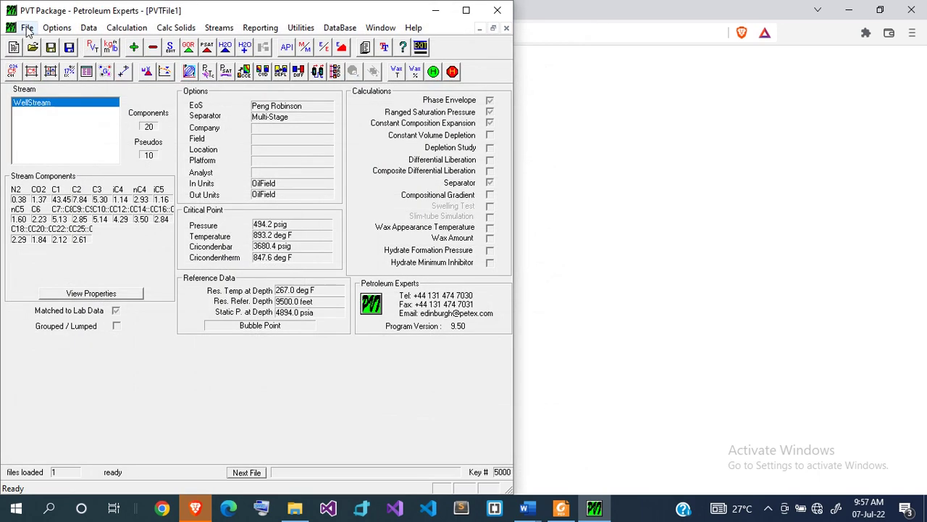
# Start an export of the fluid model with Black Oil Table as the export file type.
pyautogui.click(27, 29)
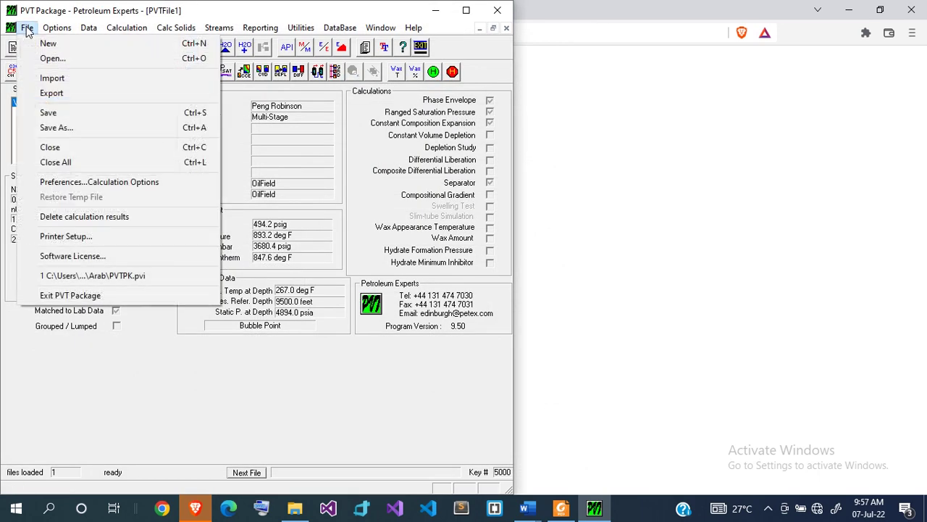
pyautogui.click(52, 95)
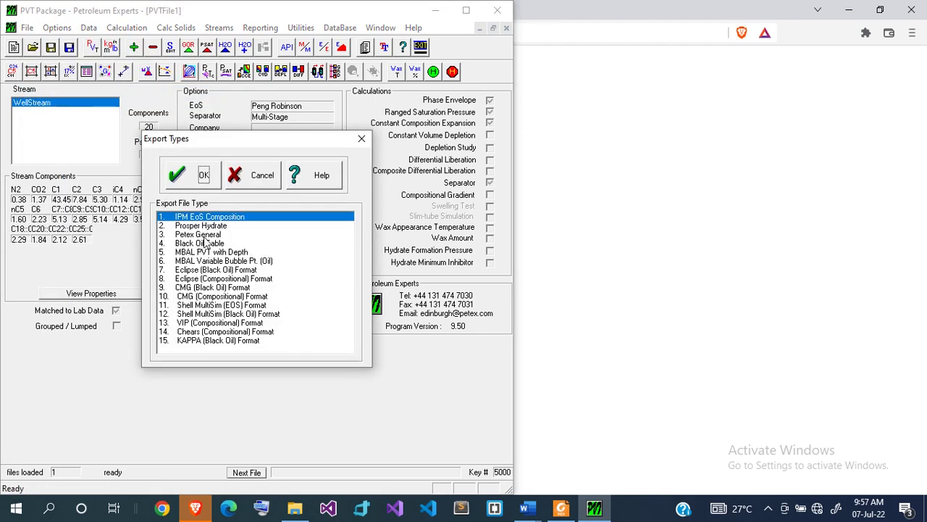
pyautogui.click(213, 246)
pyautogui.click(190, 182)
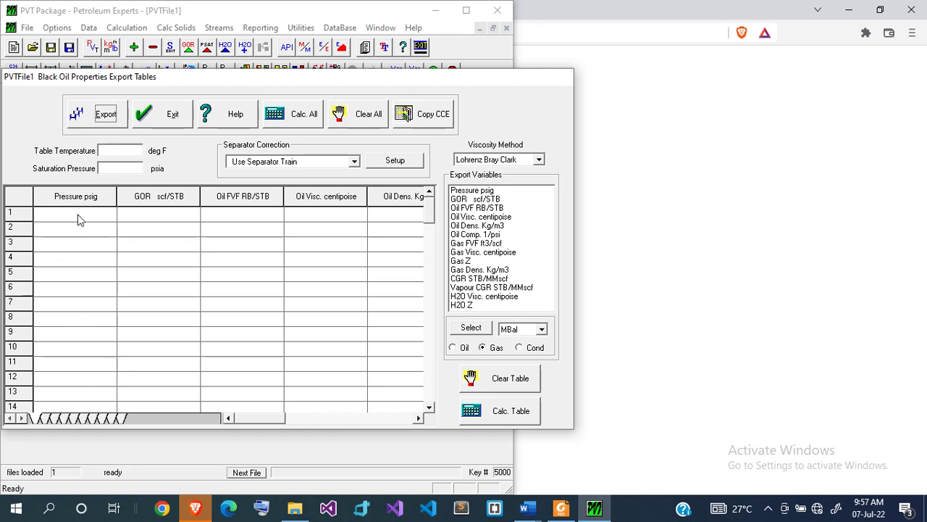
# Fill the export table's pressure column with 7000, 6000, 5000, 4000, 3000, 2000, 1000, 500 and 250 psig.
pyautogui.click(98, 217)
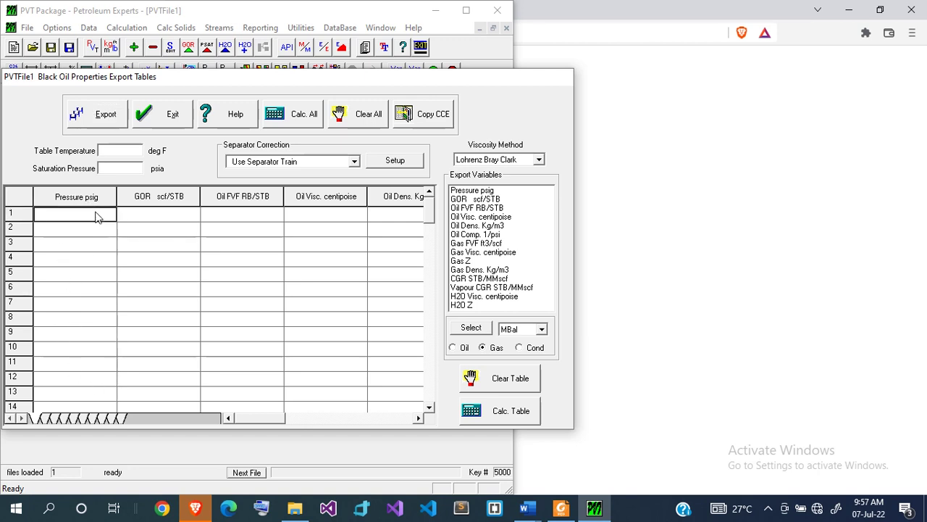
pyautogui.write('7')
pyautogui.press('Return')
pyautogui.write('6000')
pyautogui.press('Return')
pyautogui.write('5000')
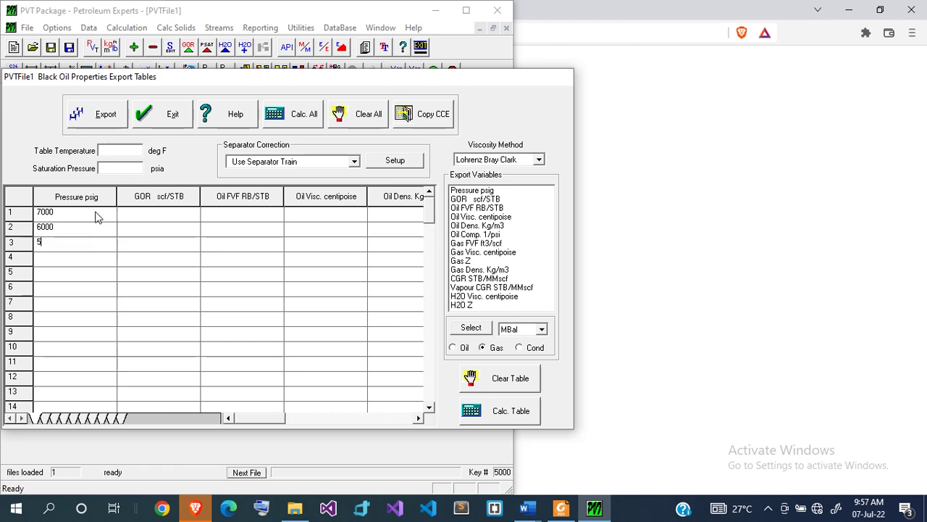
pyautogui.press('Return')
pyautogui.write('5')
pyautogui.write('4000')
pyautogui.press('Return')
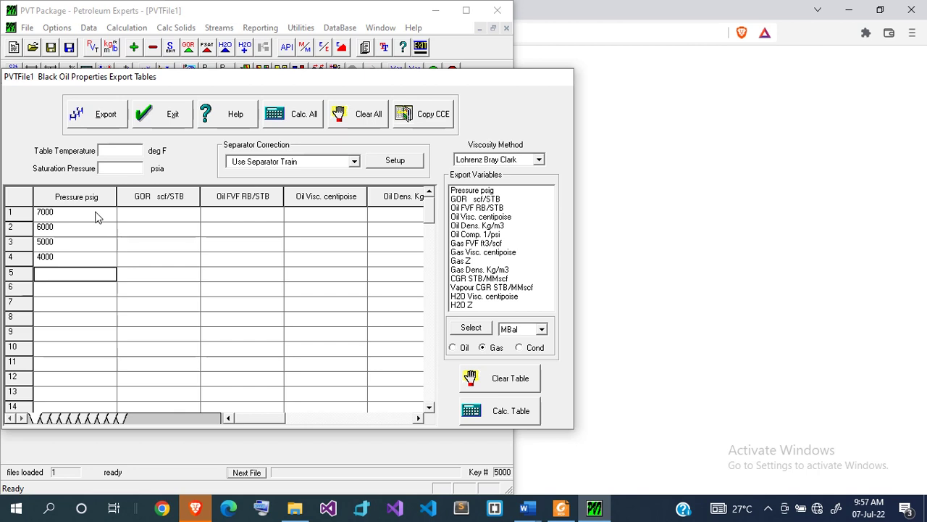
pyautogui.write('3')
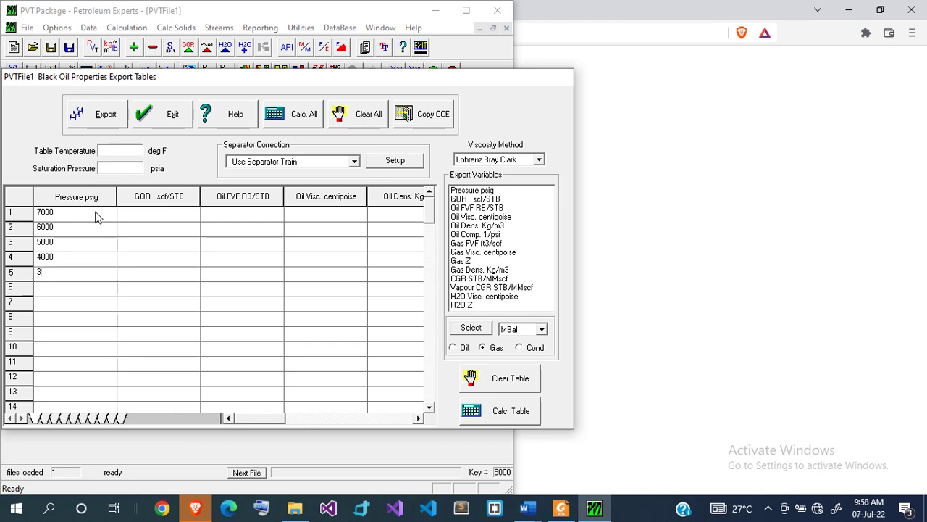
pyautogui.write('000')
pyautogui.press('Return')
pyautogui.write('2000')
pyautogui.press('Return')
pyautogui.write('10')
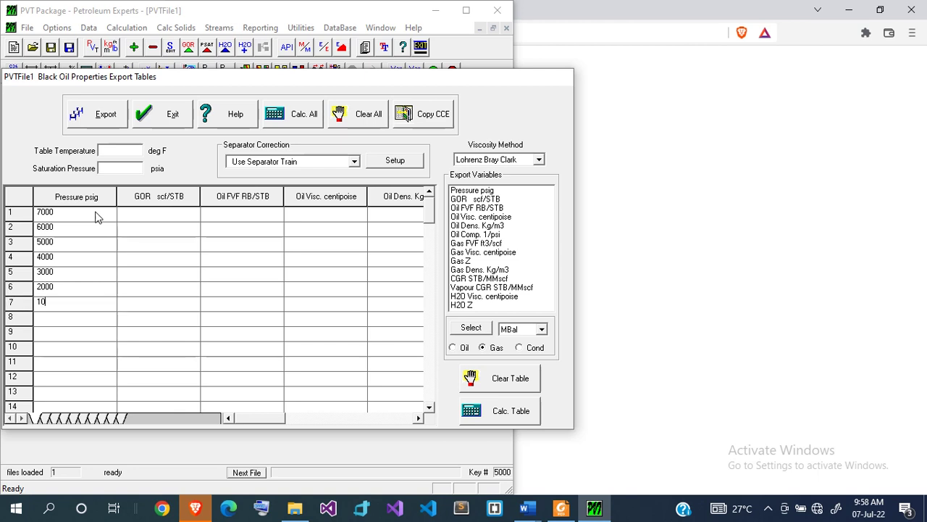
pyautogui.press('Return')
pyautogui.press('Up')
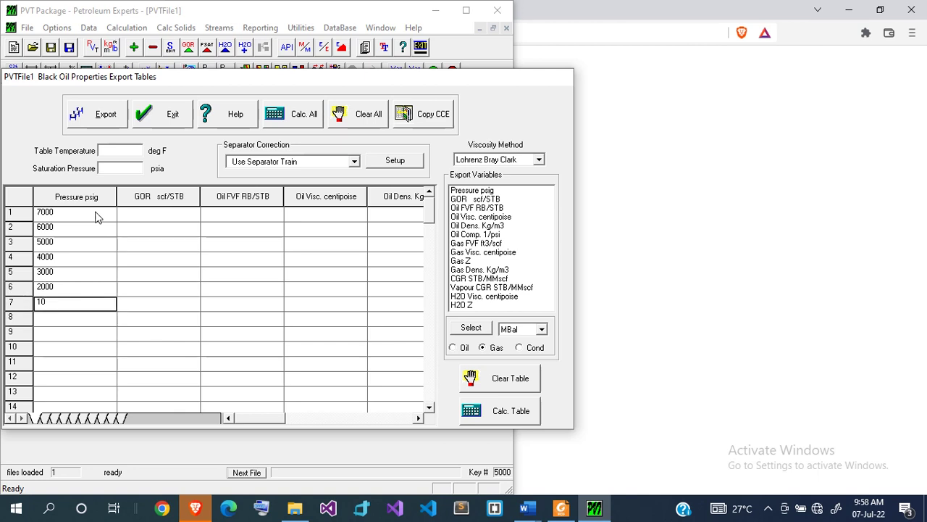
pyautogui.write('1000')
pyautogui.press('Return')
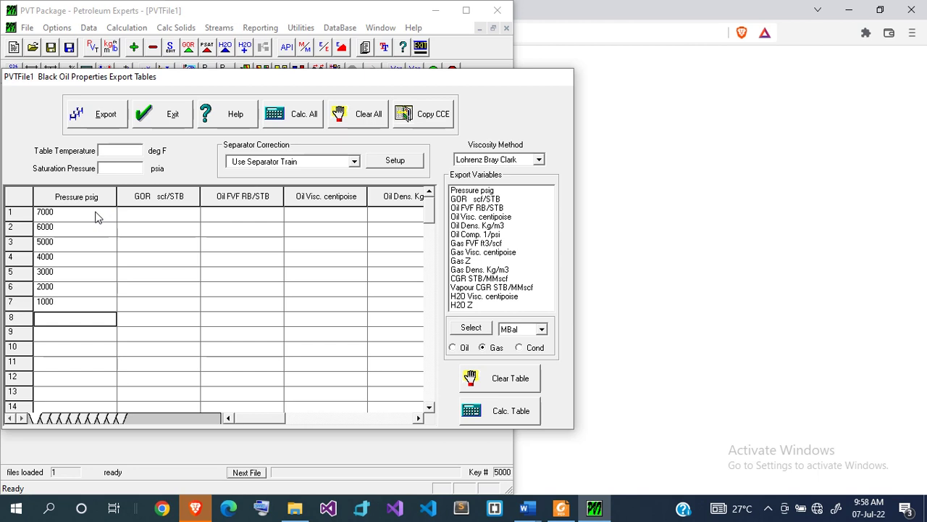
pyautogui.write('500')
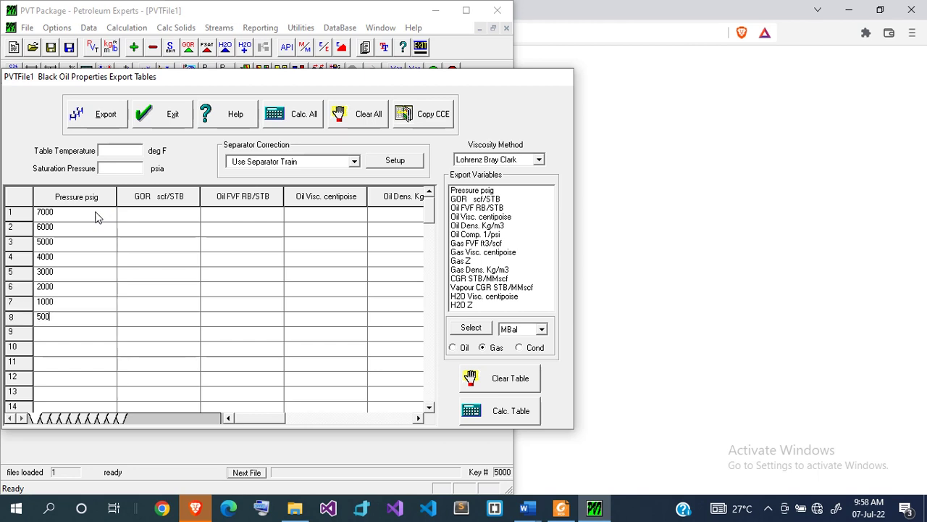
pyautogui.press('Return')
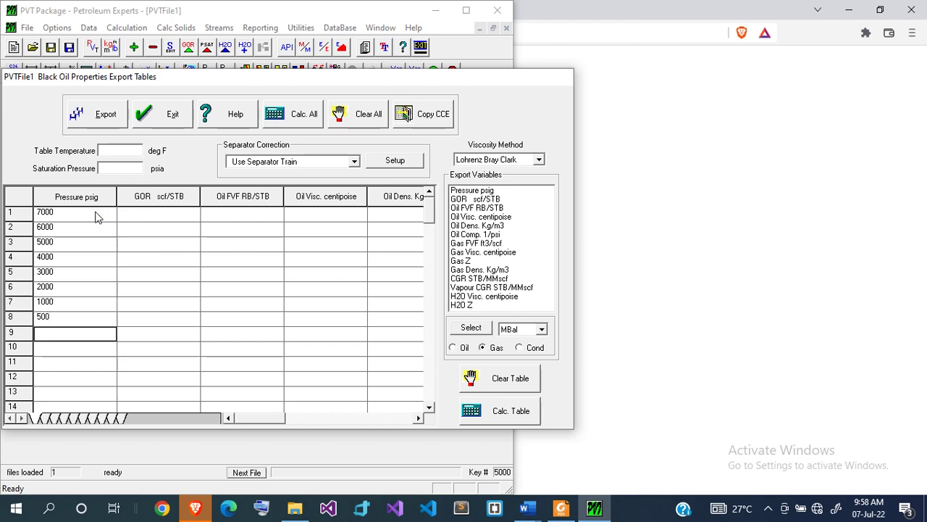
pyautogui.write('250')
# Set the table temperature to 267 deg F, calculate the black oil table and look through its columns.
pyautogui.click(293, 117)
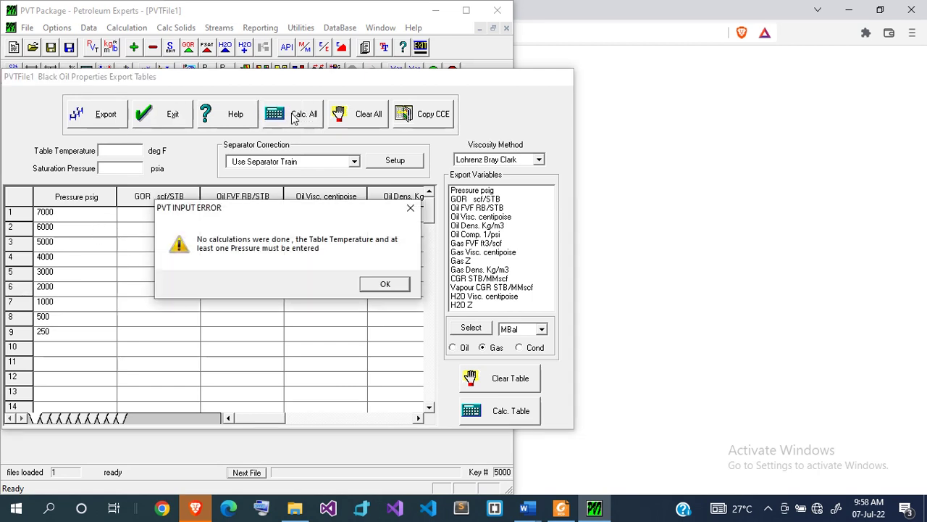
pyautogui.press('Return')
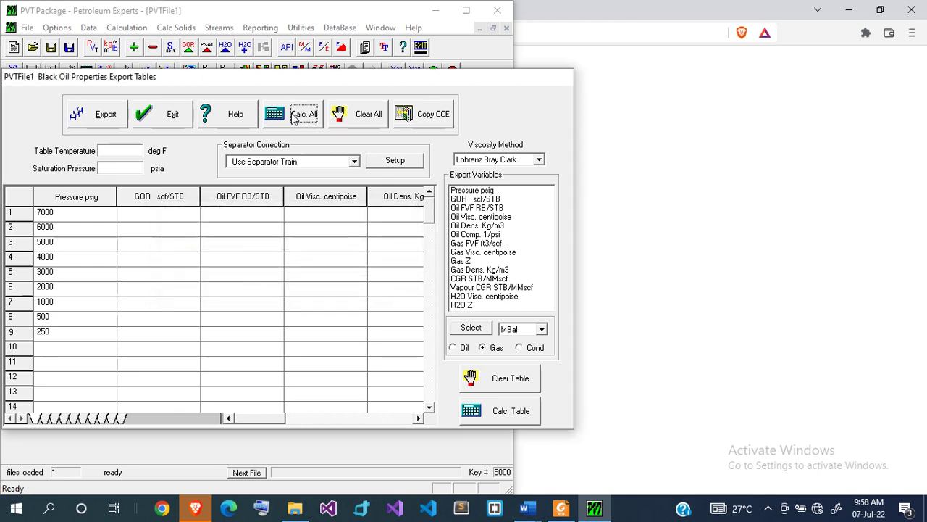
pyautogui.click(130, 150)
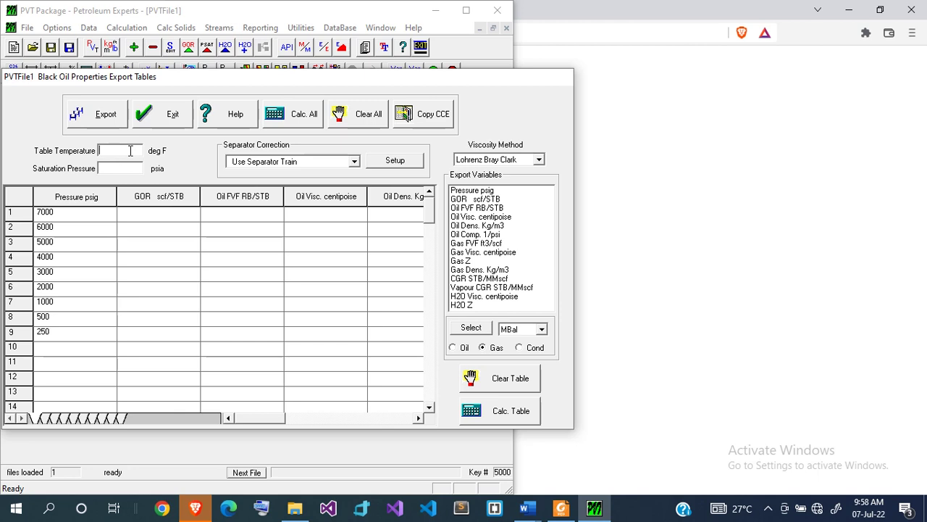
pyautogui.write('267')
pyautogui.click(493, 413)
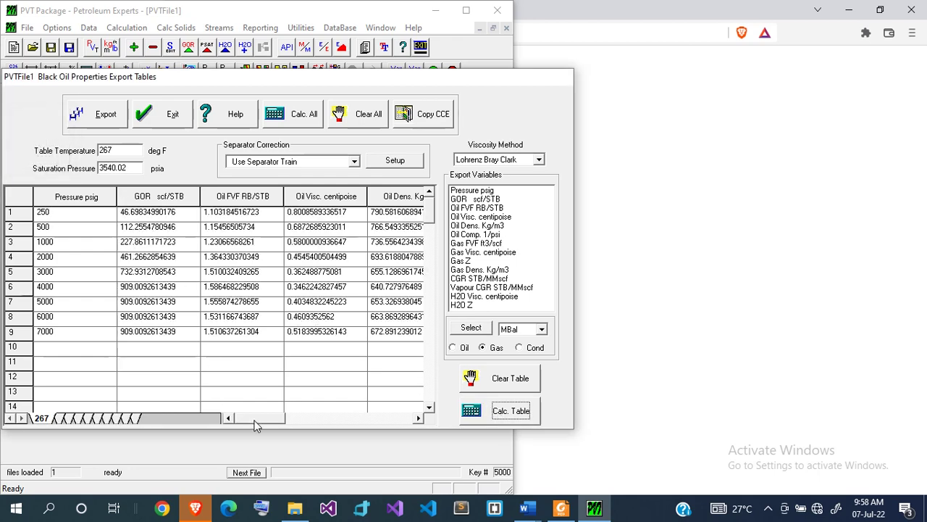
pyautogui.moveTo(255, 420); pyautogui.dragTo(236, 414)
# Set the export variables' target program to Prosper and the fluid type to Oil.
pyautogui.click(542, 329)
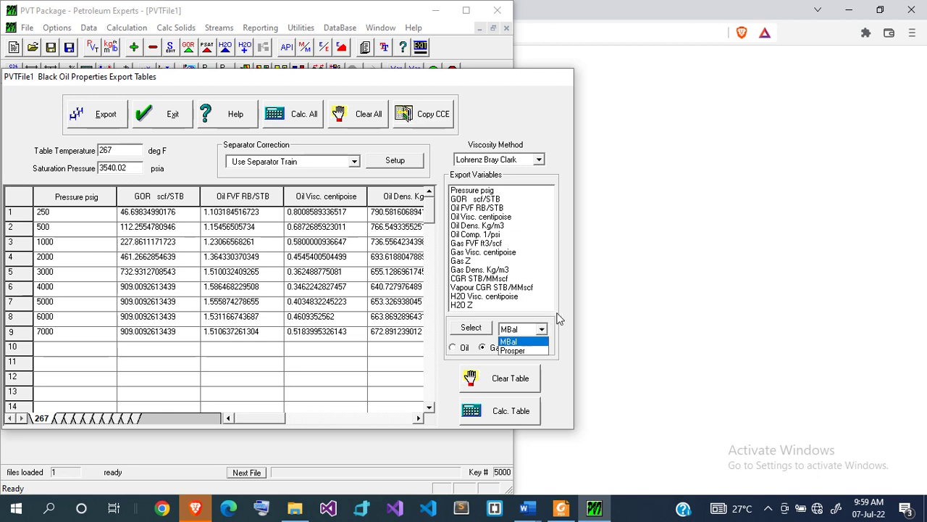
pyautogui.click(554, 319)
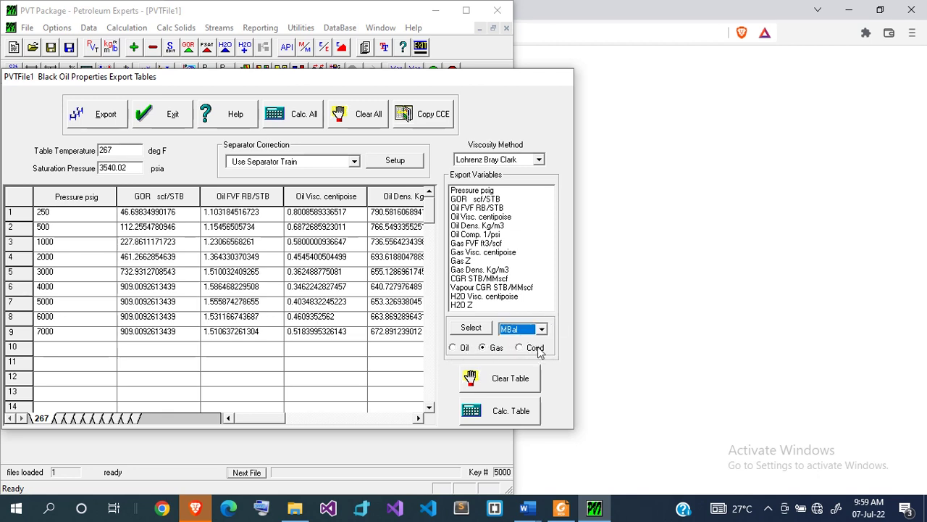
pyautogui.click(454, 349)
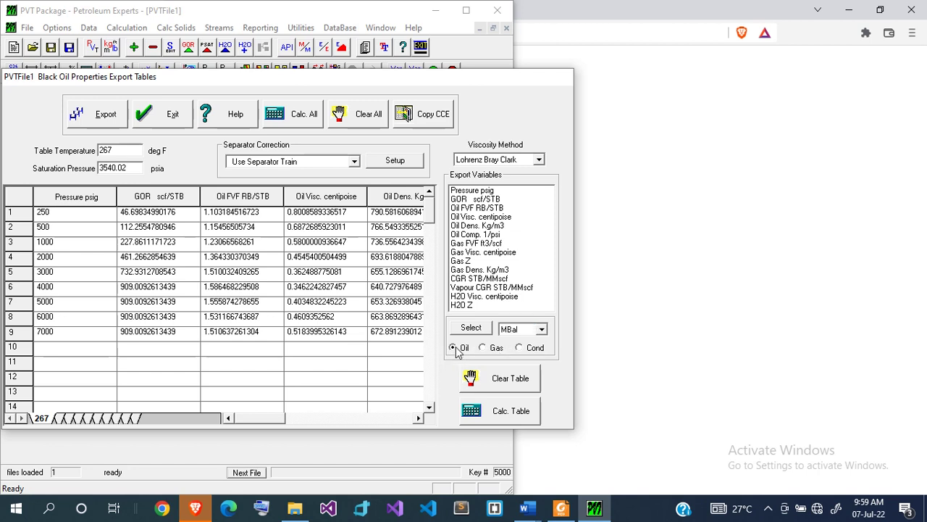
pyautogui.click(545, 329)
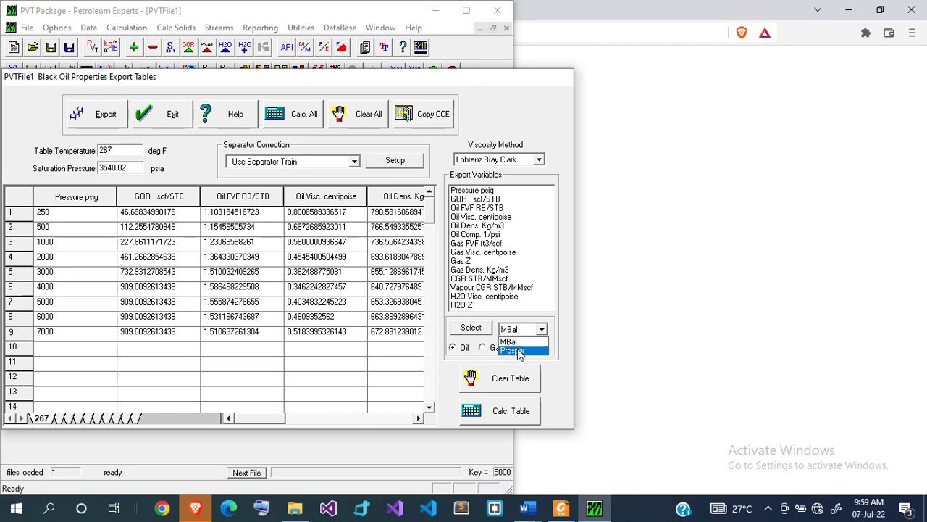
pyautogui.click(519, 352)
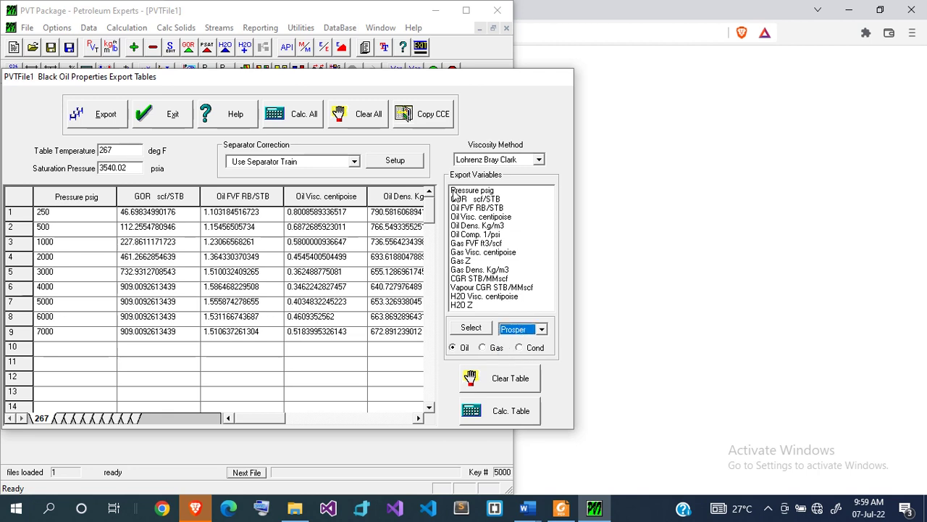
# Select Pressure, GOR, Oil FVF and Oil Dens. as the variables to export.
pyautogui.click(490, 191)
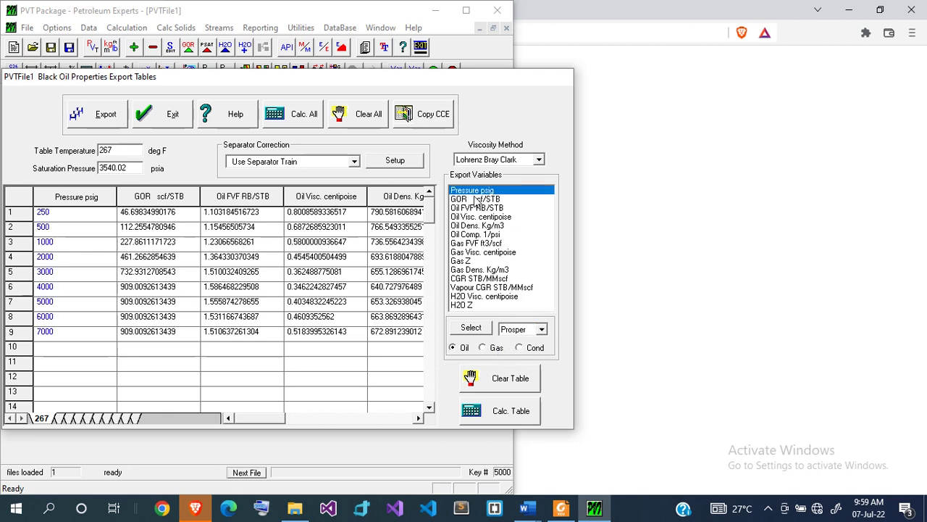
pyautogui.click(462, 208)
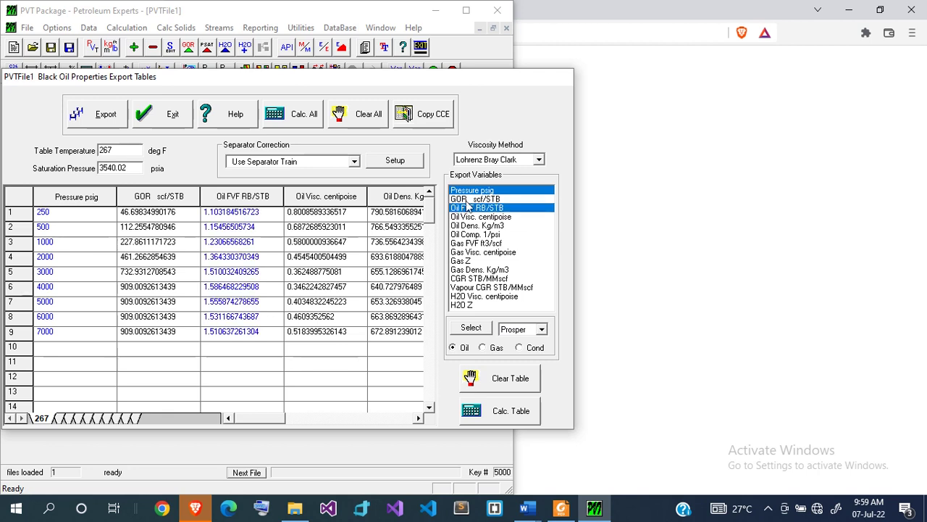
pyautogui.click(474, 200)
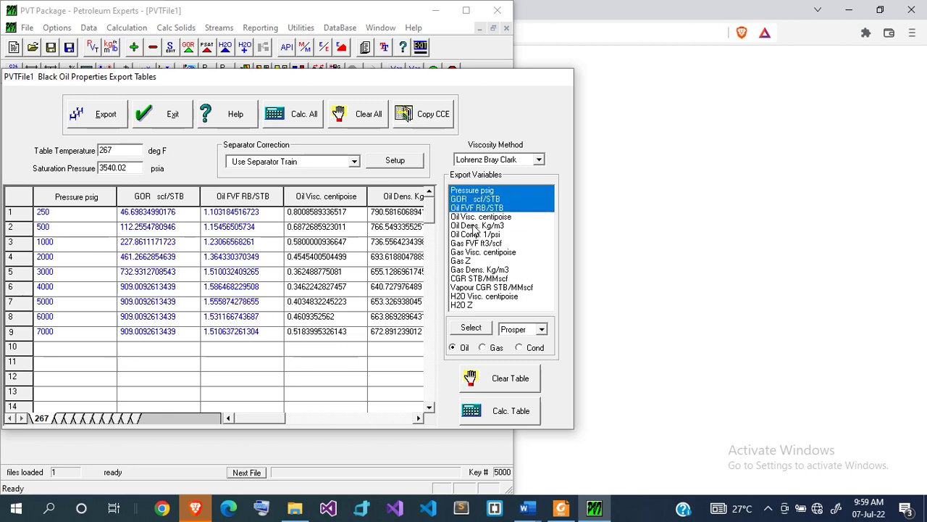
pyautogui.click(475, 226)
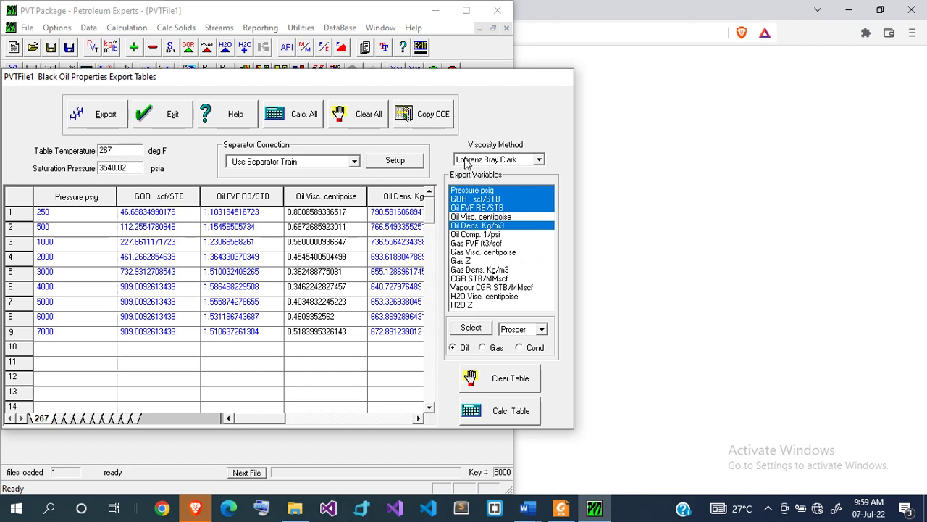
# Start exporting the black oil properties, limiting the export to the current table.
pyautogui.click(106, 118)
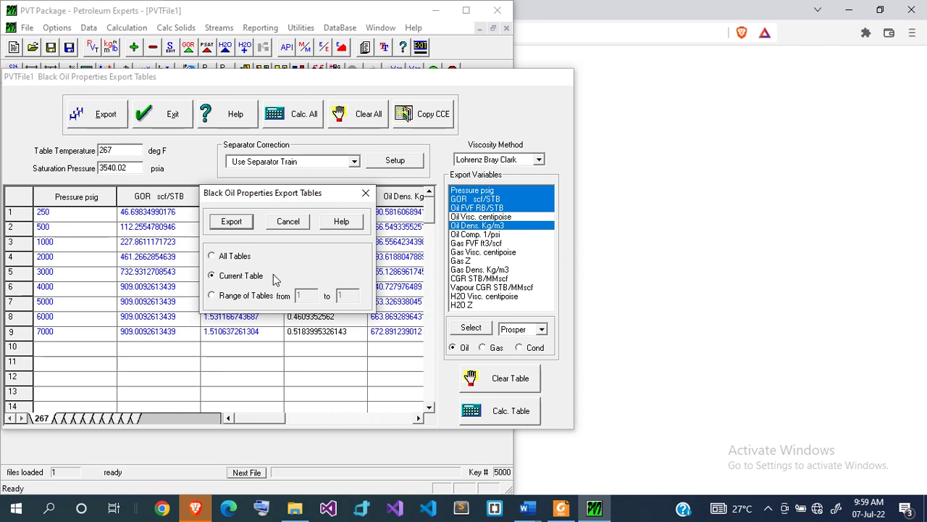
pyautogui.click(232, 222)
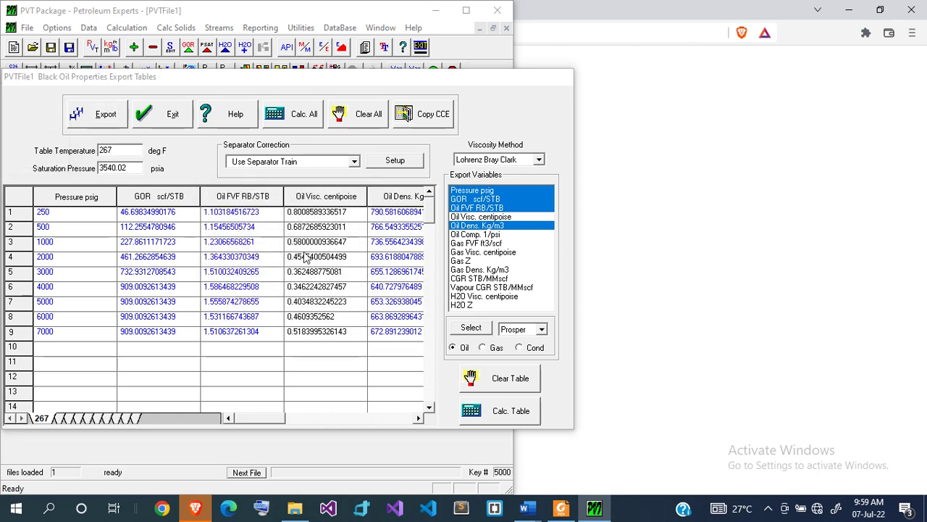
pyautogui.click(240, 257)
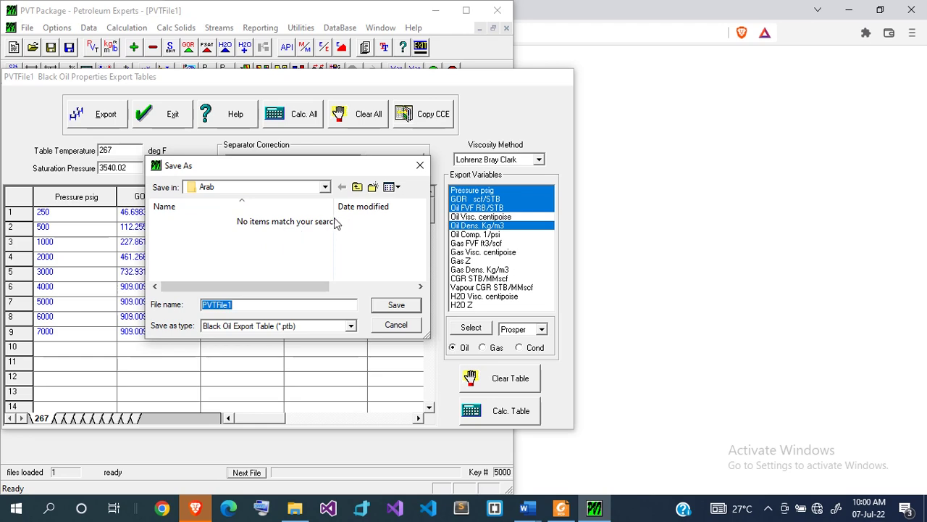
# Save the exported table on the Desktop as oil, in the Black Oil Export Table (*.ptb) format.
pyautogui.click(327, 188)
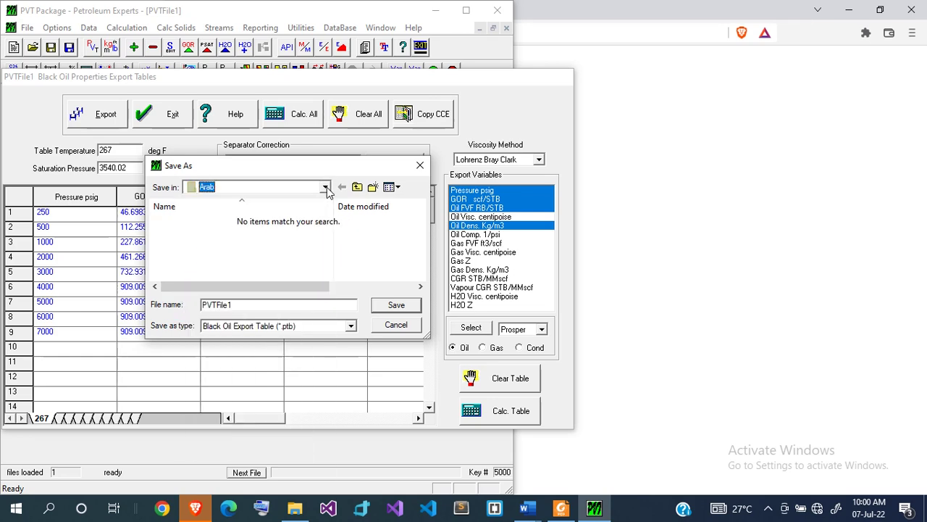
pyautogui.click(327, 187)
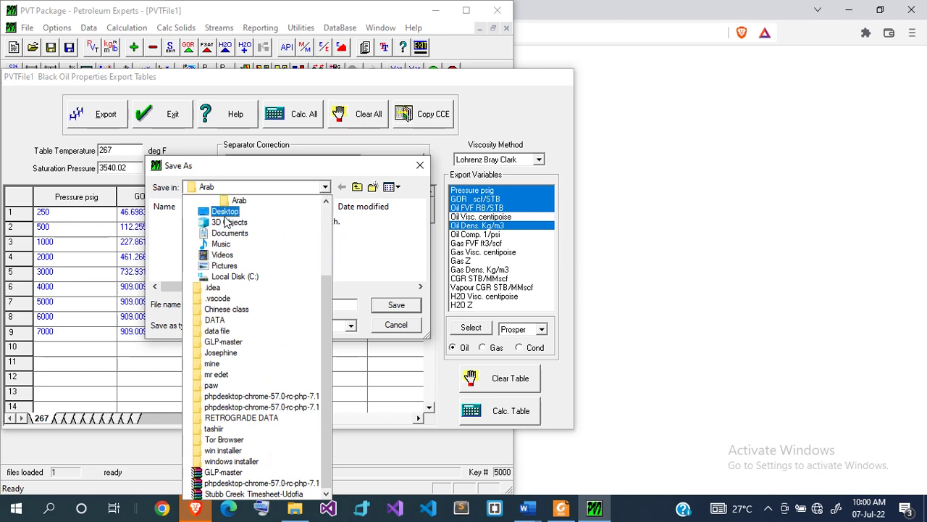
pyautogui.click(225, 212)
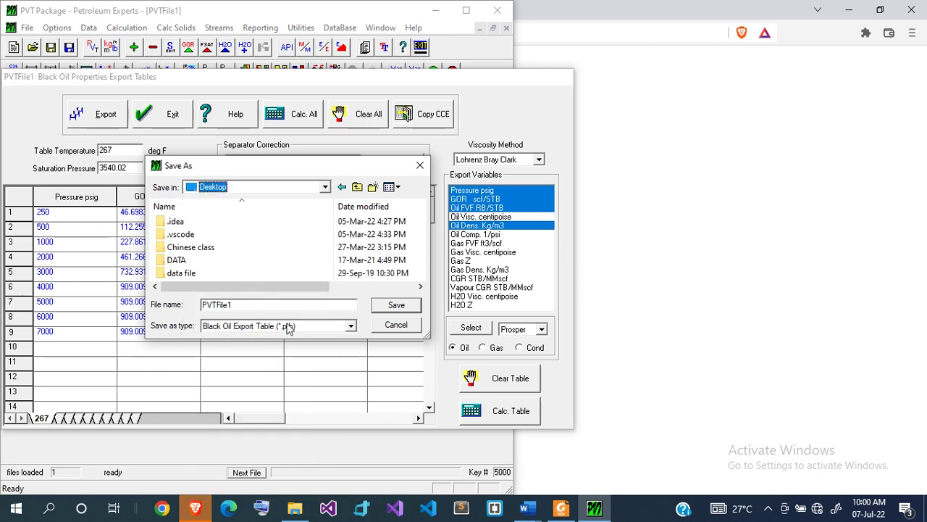
pyautogui.click(250, 305)
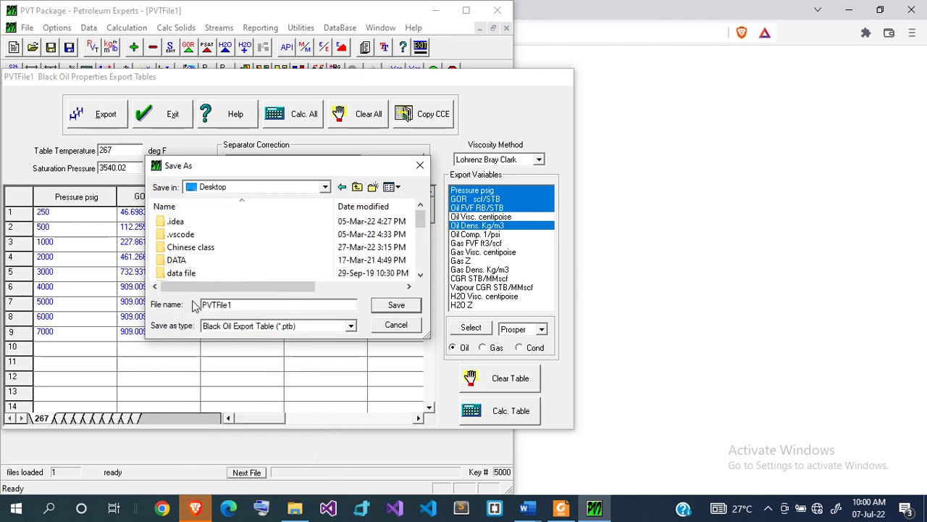
pyautogui.moveTo(244, 306); pyautogui.dragTo(194, 304)
pyautogui.write('oil')
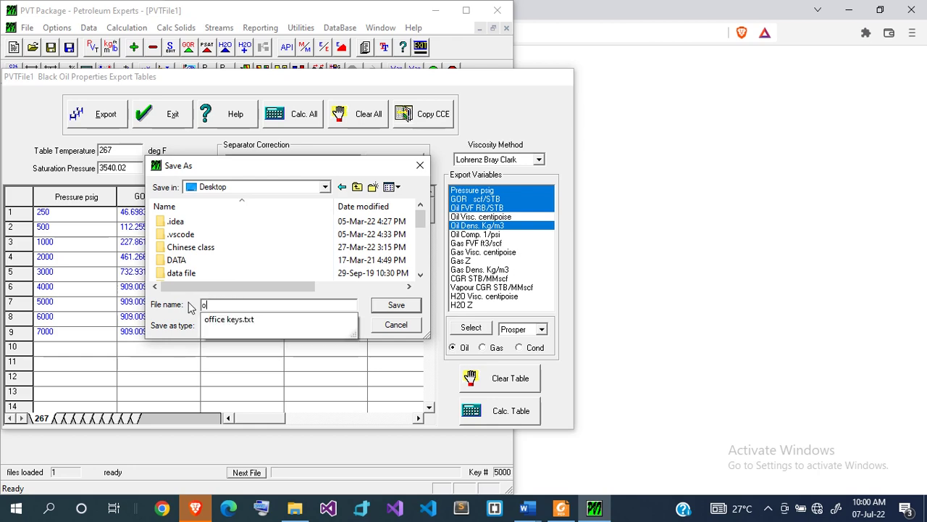
pyautogui.click(384, 305)
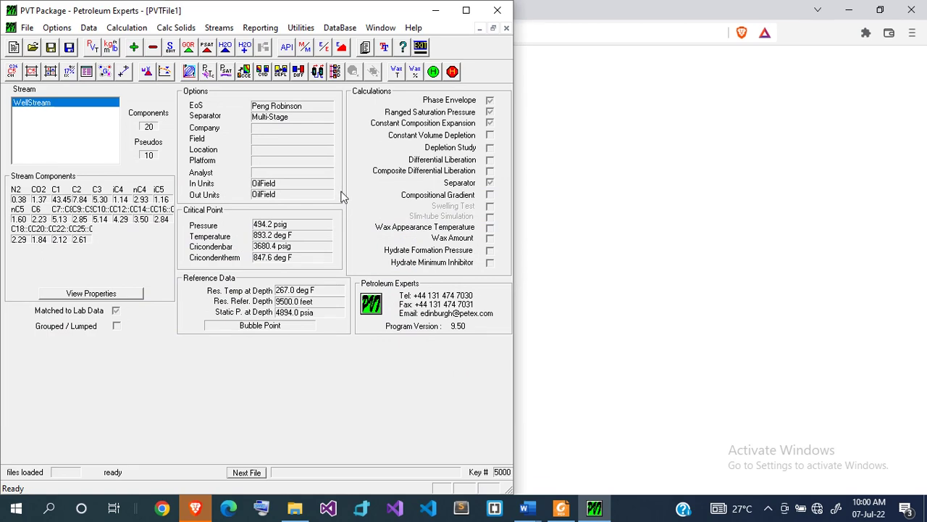
# Review the available export file types, including the Eclipse (Black Oil) and Eclipse (Compositional) formats, and leave without exporting.
pyautogui.click(27, 27)
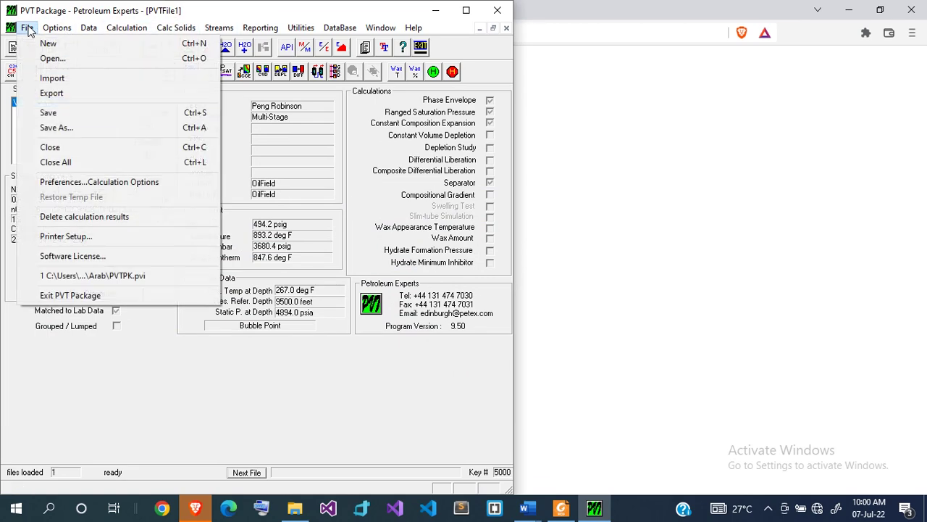
pyautogui.click(83, 93)
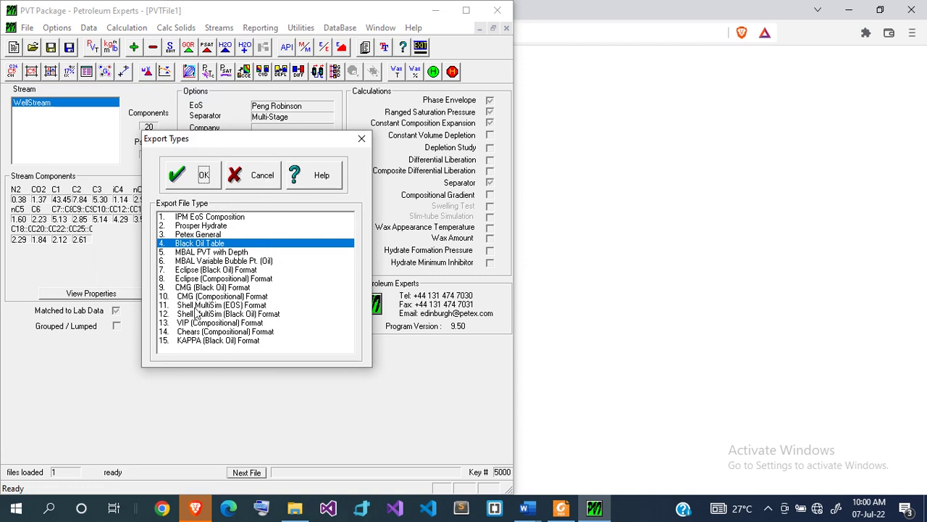
pyautogui.click(232, 271)
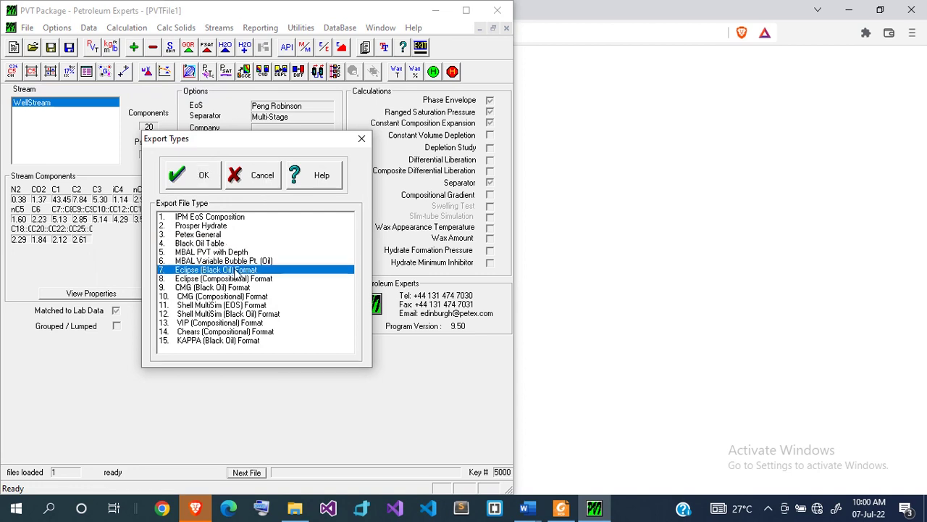
pyautogui.click(216, 280)
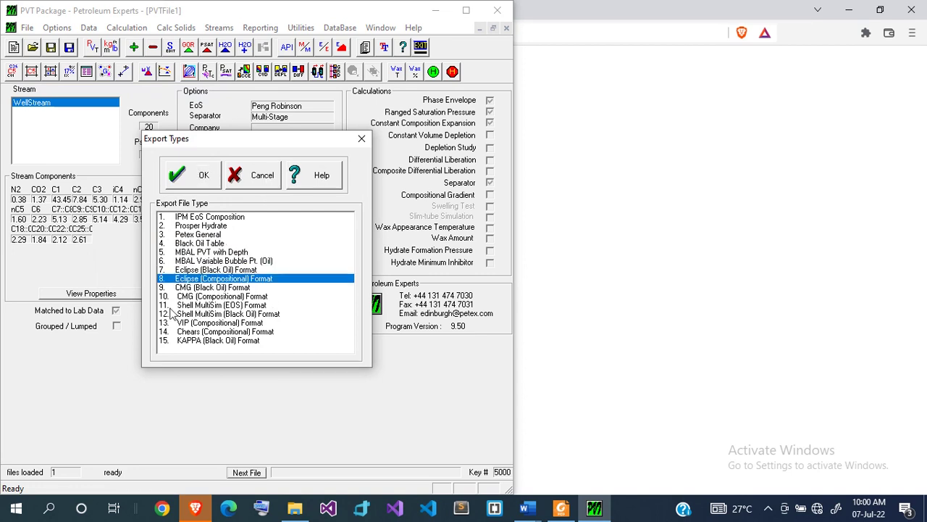
pyautogui.click(259, 180)
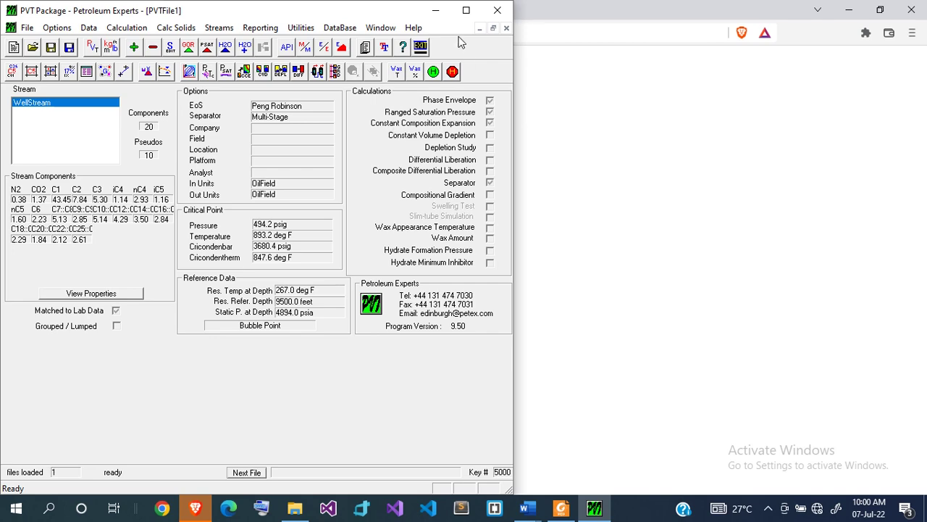
# Maximize the program window.
pyautogui.click(466, 10)
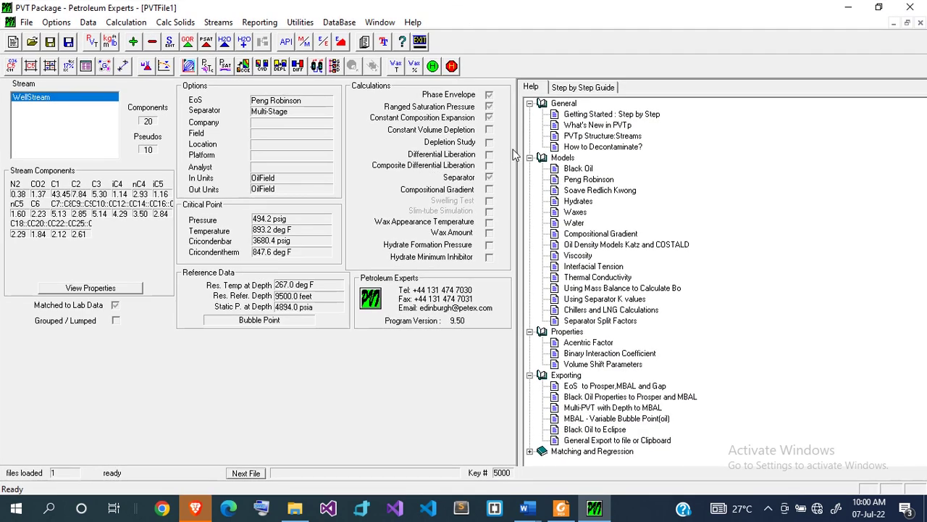